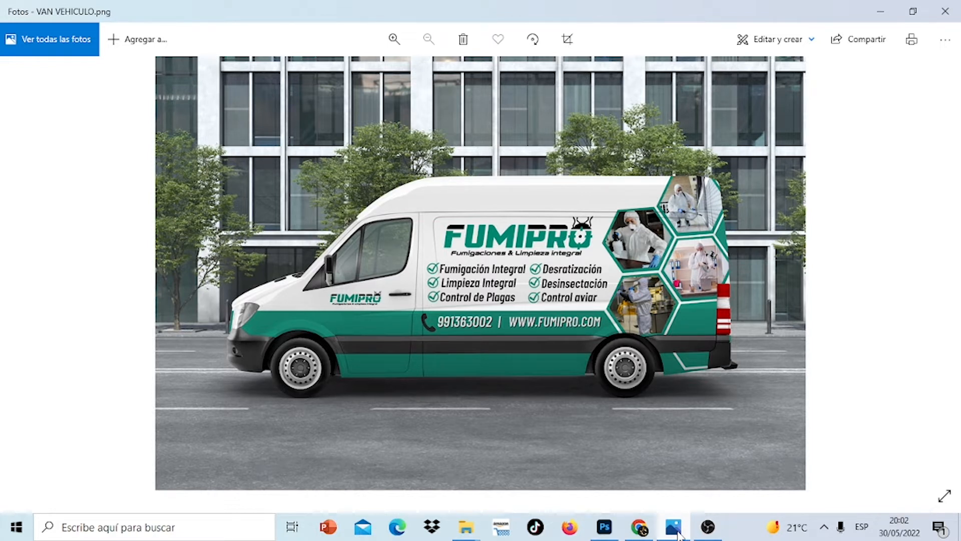
- Look over the VAN VEHICULO.png mockup, then switch to Chrome and view the ENVOLTURA VAN design in Canva
{"action": "scroll", "coordinate": [653, 345], "scroll_direction": "up", "scroll_amount": 3}
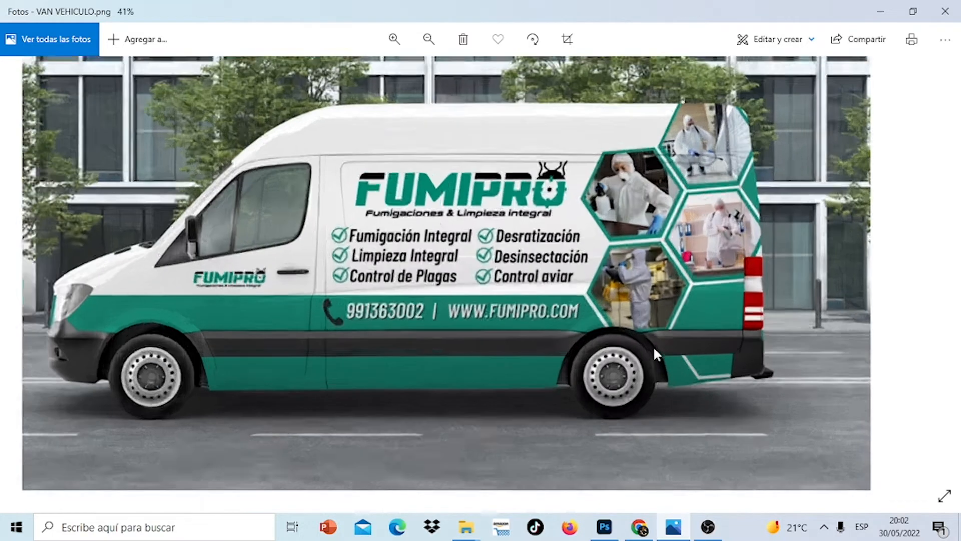
{"action": "scroll", "coordinate": [653, 346], "scroll_direction": "down", "scroll_amount": 3}
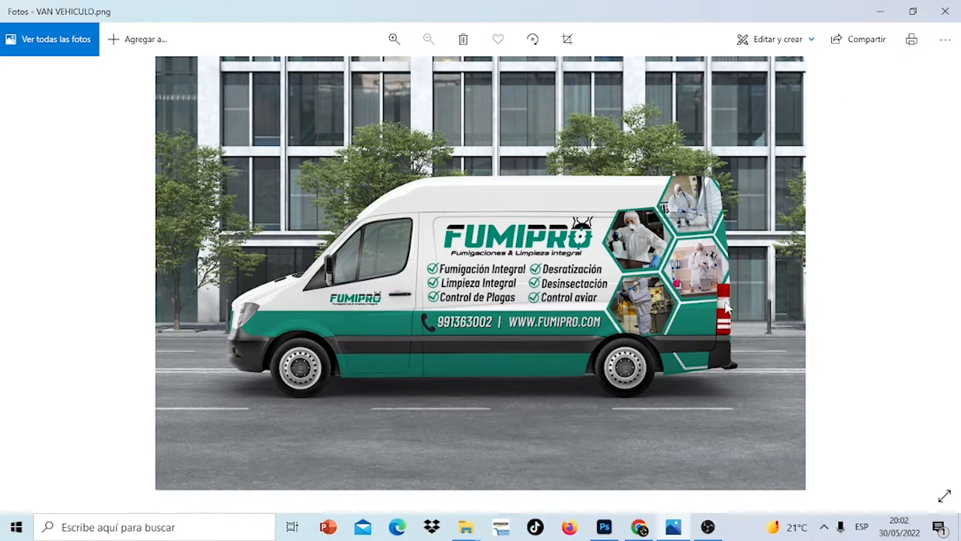
{"action": "left_click", "coordinate": [638, 527]}
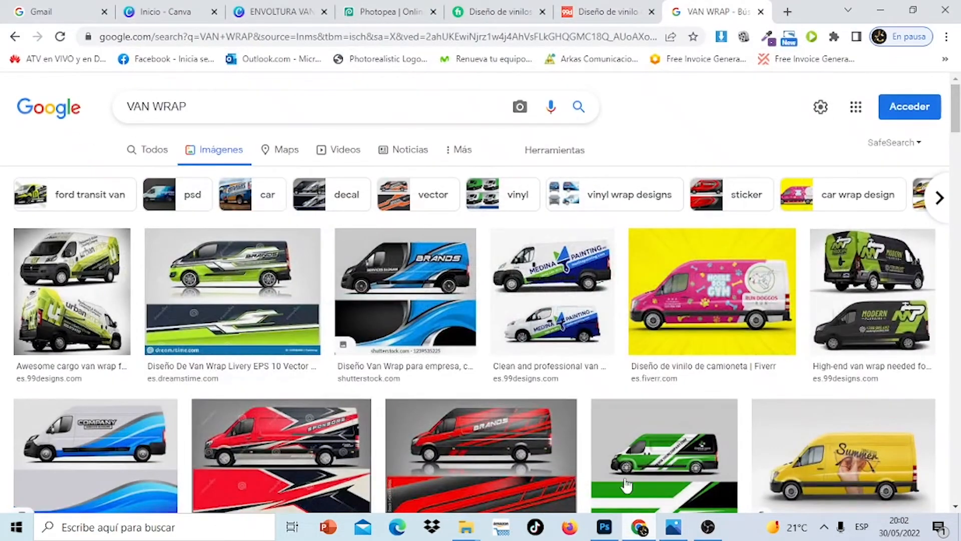
{"action": "left_click", "coordinate": [491, 12]}
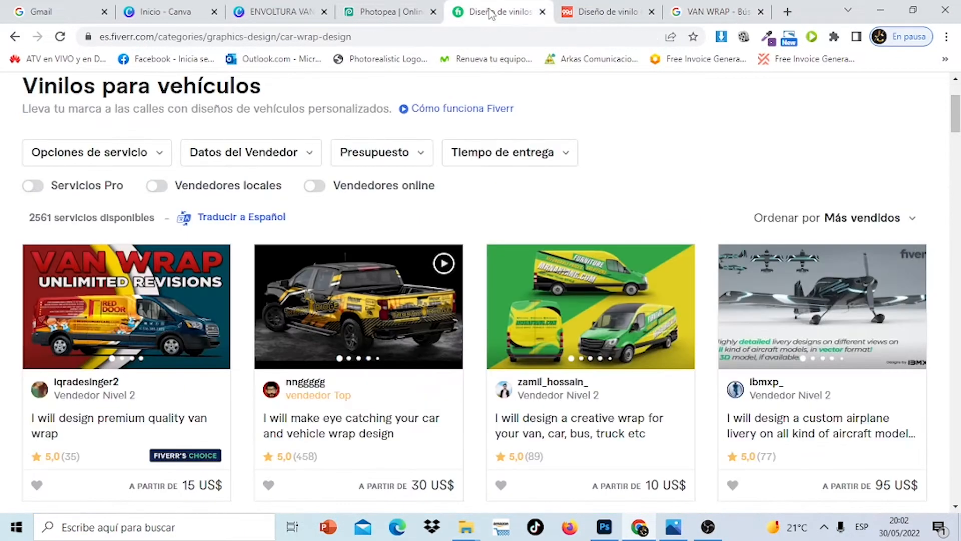
{"action": "left_click", "coordinate": [254, 14]}
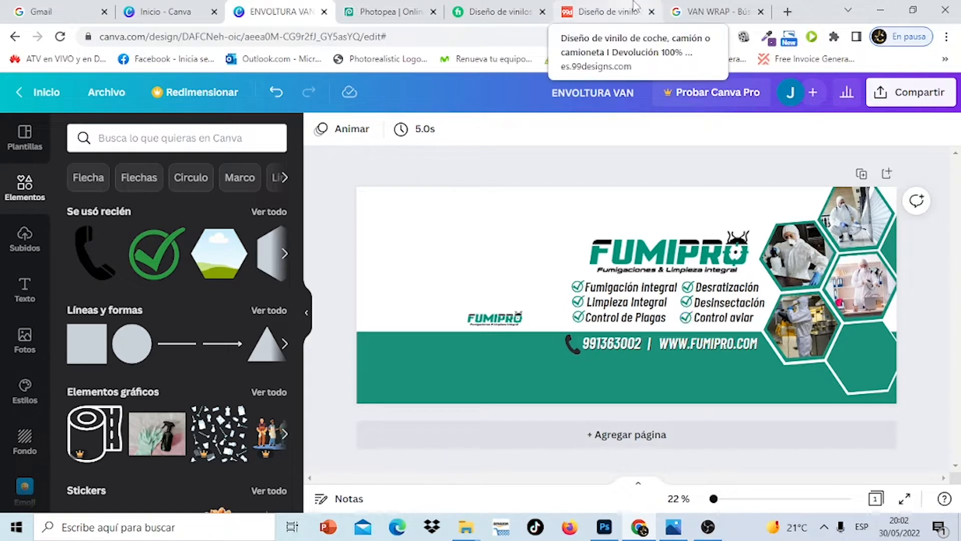
- Review the vehicle wrap services offered on Fiverr and the vehicle lettering page on 99designs
{"action": "left_click", "coordinate": [496, 8]}
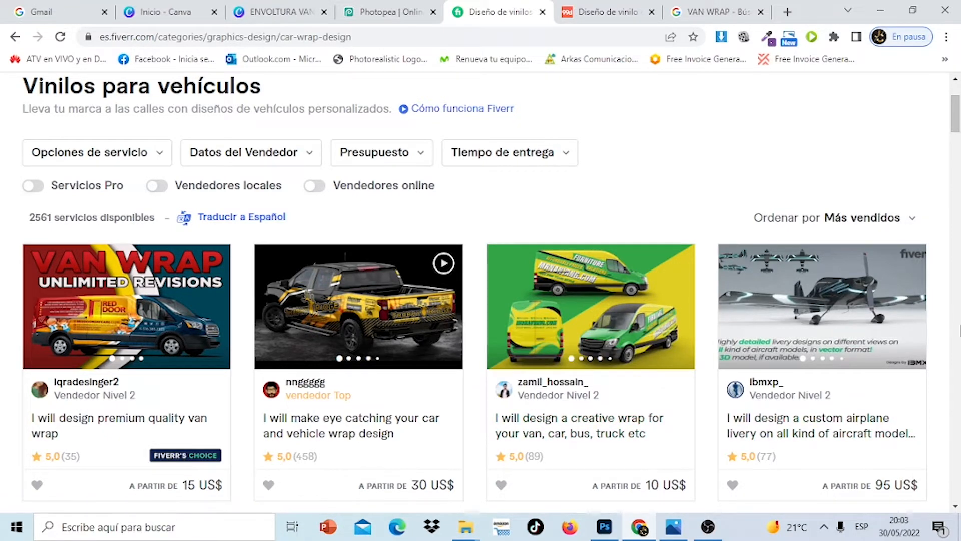
{"action": "scroll", "coordinate": [960, 331], "scroll_direction": "down", "scroll_amount": 6}
{"action": "left_click_drag", "start_coordinate": [957, 146], "coordinate": [959, 111]}
{"action": "left_click", "coordinate": [600, 6]}
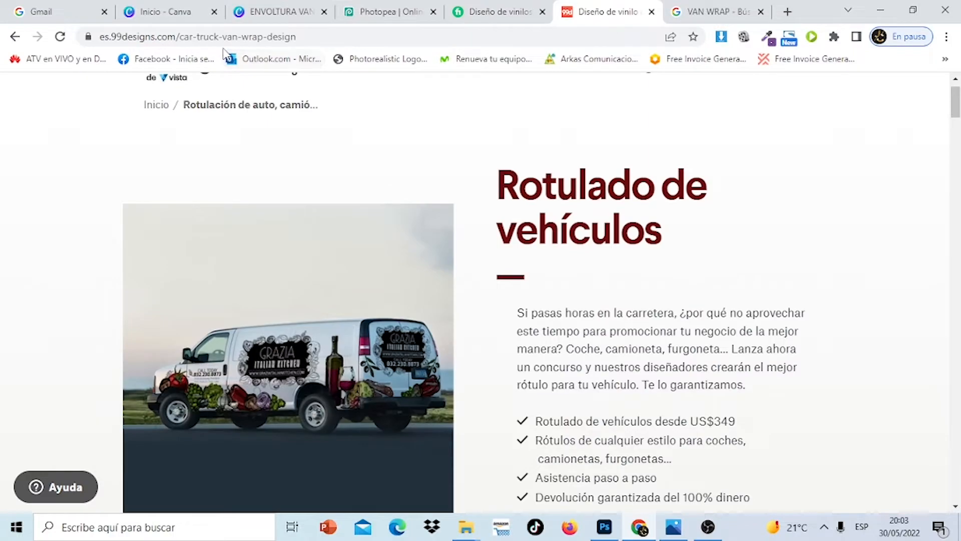
{"action": "left_click_drag", "start_coordinate": [958, 97], "coordinate": [960, 75]}
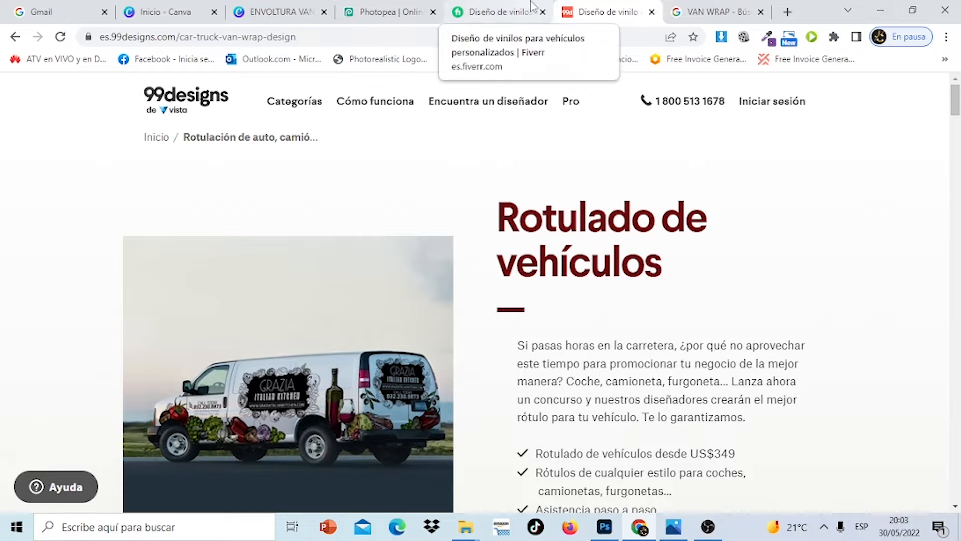
- Compare the flat ENVOLTURA VAN design in Canva with the VAN VEHICULO.png mockup in Photos
{"action": "left_click", "coordinate": [270, 6]}
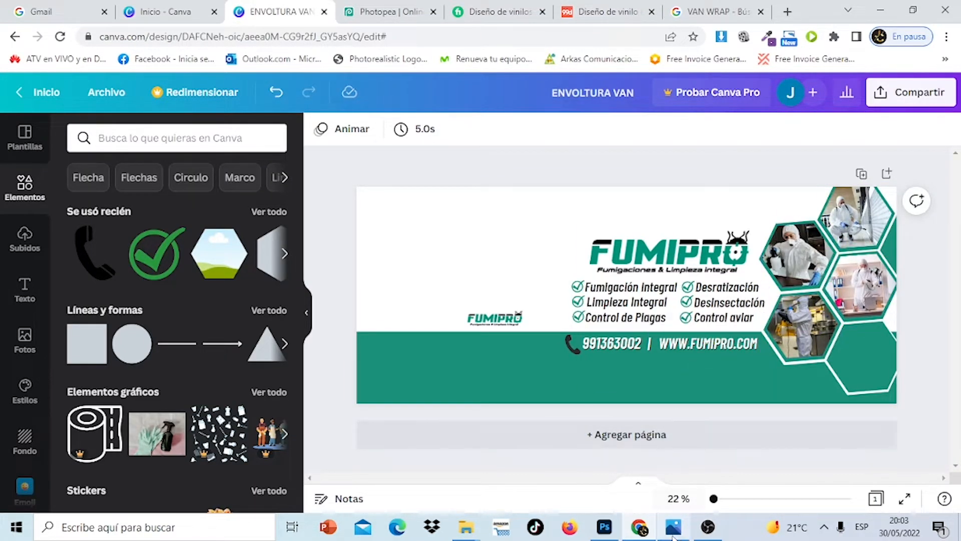
{"action": "mouse_move", "coordinate": [673, 527]}
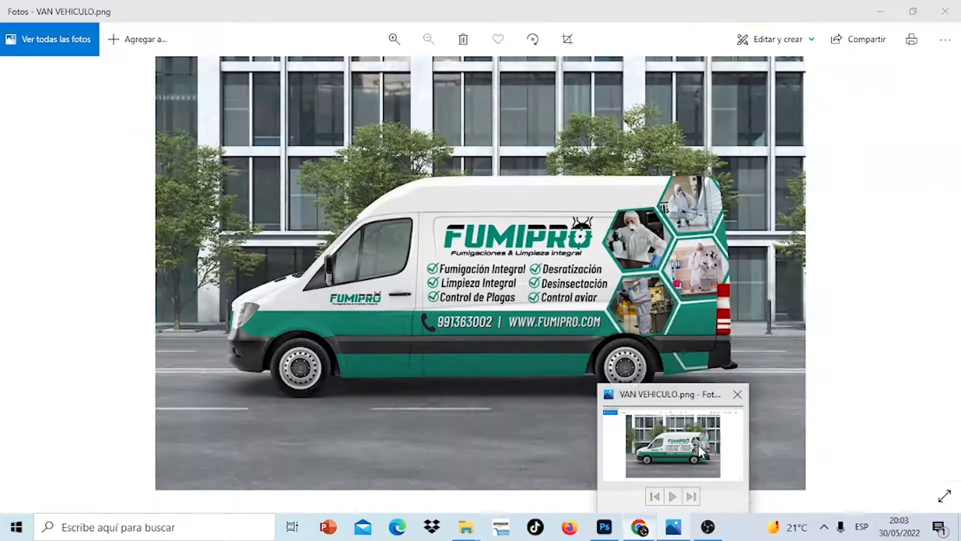
{"action": "left_click", "coordinate": [700, 452]}
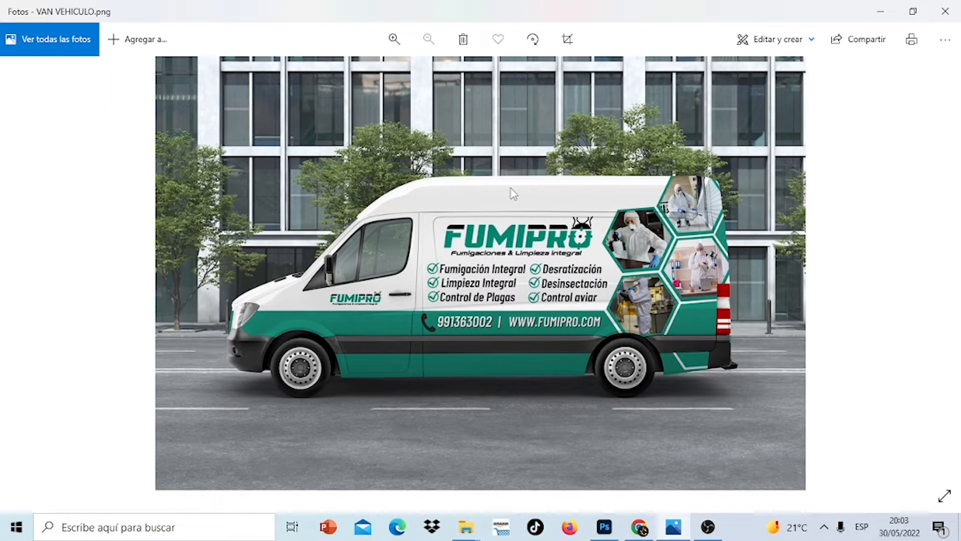
{"action": "scroll", "coordinate": [524, 326], "scroll_direction": "up", "scroll_amount": 2}
{"action": "scroll", "coordinate": [526, 330], "scroll_direction": "down", "scroll_amount": 2}
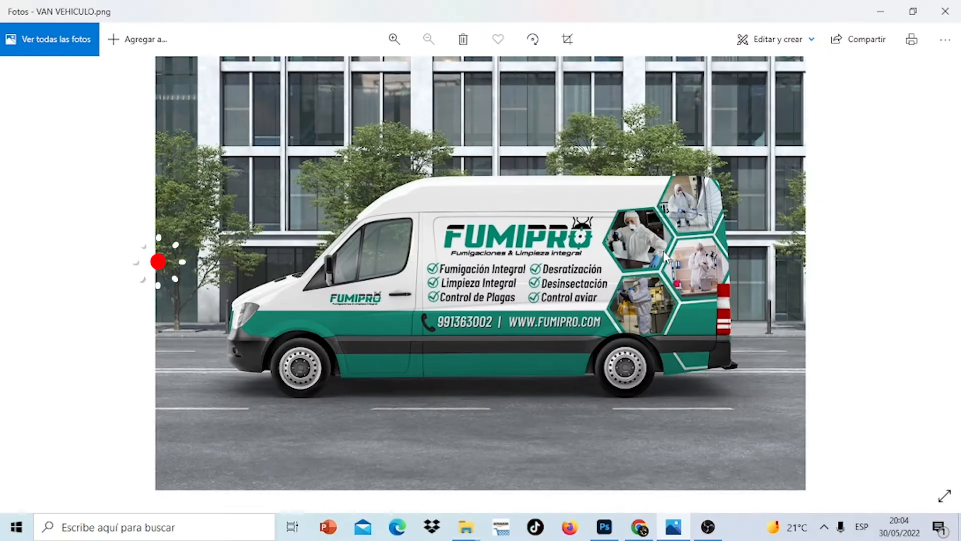
- Return to Chrome and browse the vehicle wrap listings and their starting prices on Fiverr
{"action": "left_click", "coordinate": [877, 14]}
{"action": "left_click", "coordinate": [501, 12]}
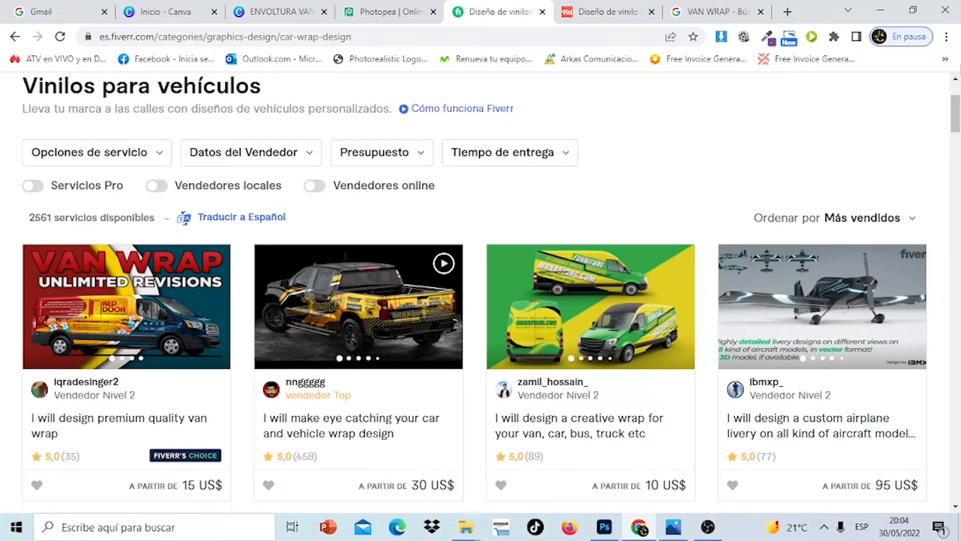
{"action": "left_click_drag", "start_coordinate": [957, 98], "coordinate": [957, 87]}
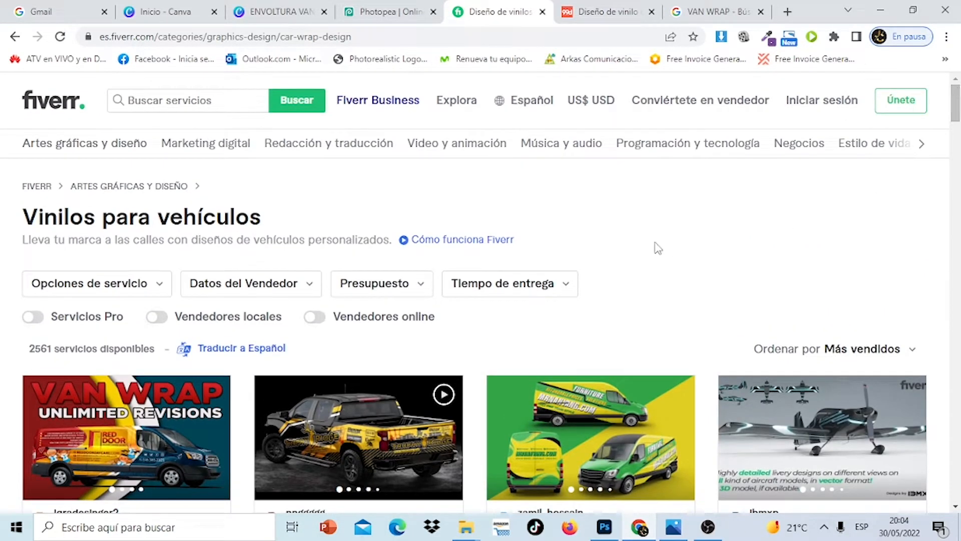
{"action": "left_click", "coordinate": [960, 168]}
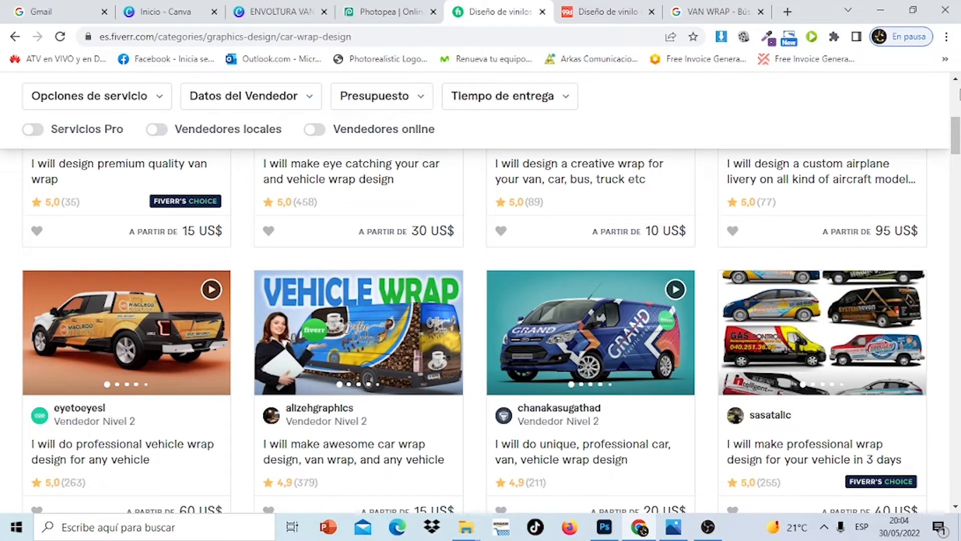
{"action": "left_click", "coordinate": [960, 94]}
{"action": "left_click", "coordinate": [960, 318]}
{"action": "left_click", "coordinate": [957, 93]}
- Browse the VAN WRAP image results for design ideas and view the Left.psd van mockup in Photopea
{"action": "left_click", "coordinate": [726, 10]}
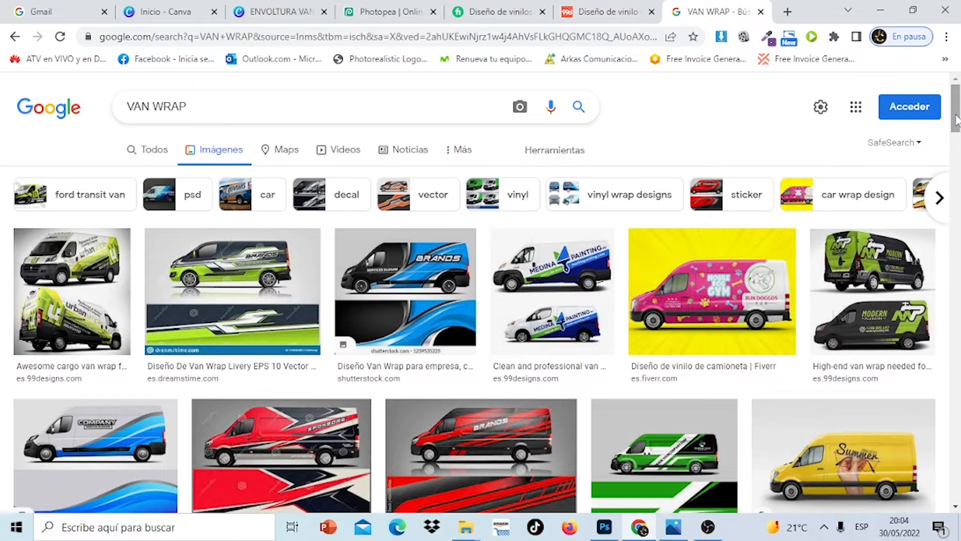
{"action": "left_click_drag", "start_coordinate": [957, 120], "coordinate": [959, 240]}
{"action": "left_click", "coordinate": [399, 7]}
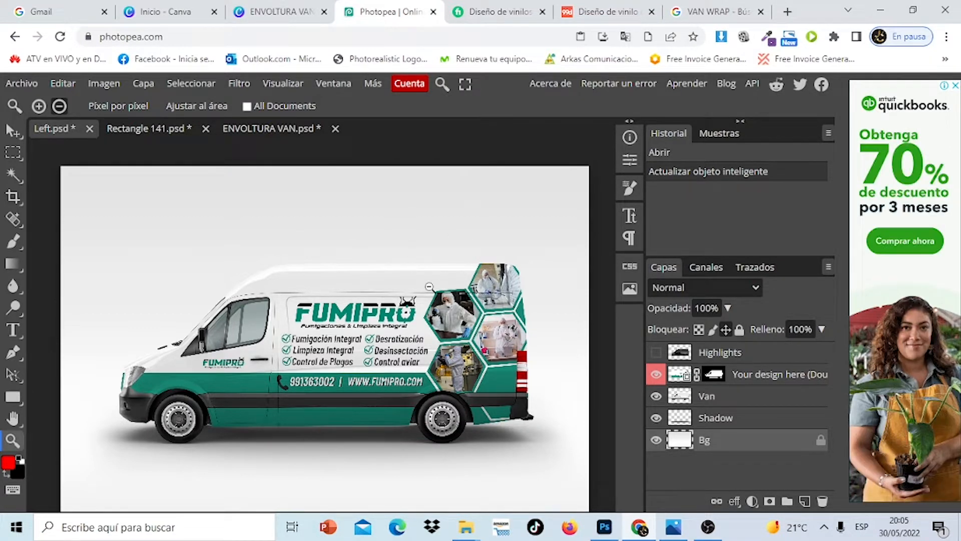
- Search Google Images for MOCKUP VEHICLE FREE in a new tab and look through the vehicle mockups
{"action": "left_click", "coordinate": [789, 12]}
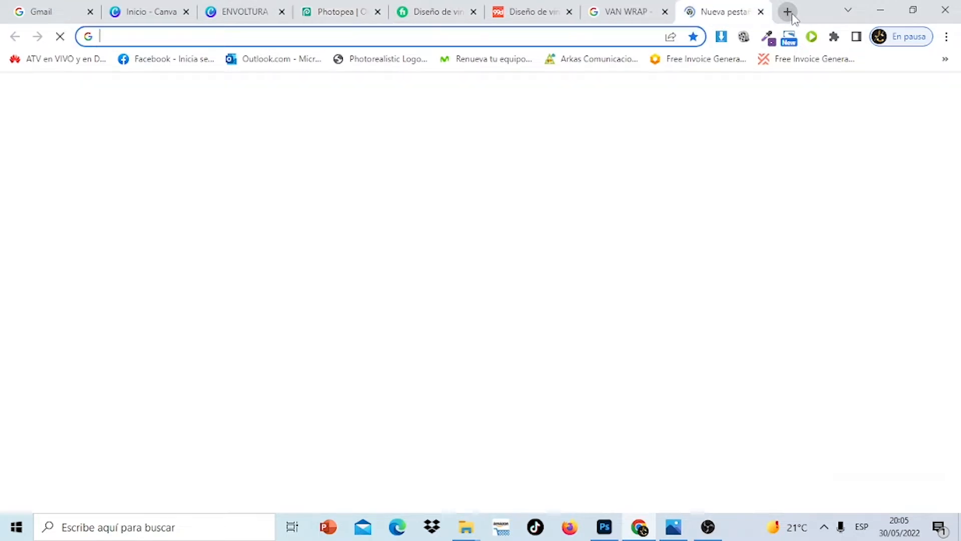
{"action": "type", "text": "MOCK"}
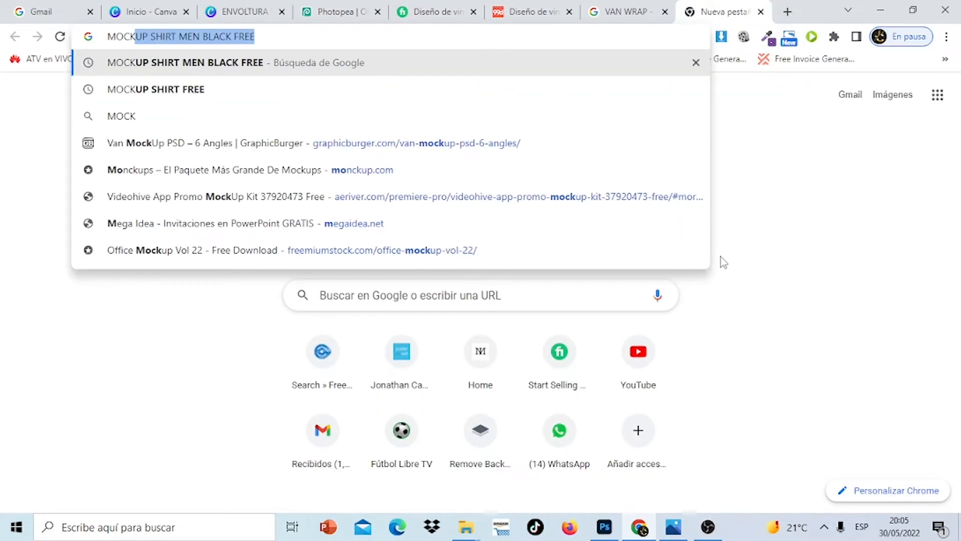
{"action": "type", "text": "UP VE"}
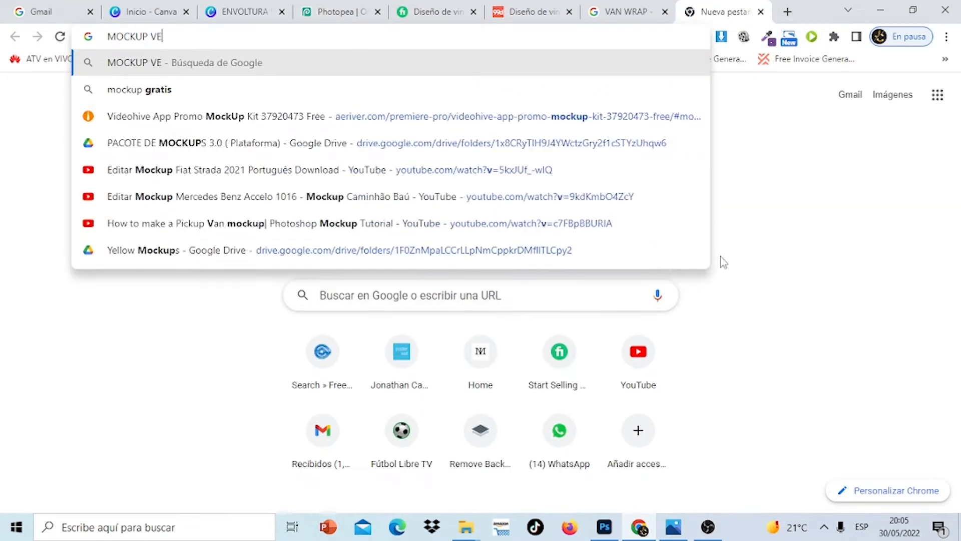
{"action": "type", "text": "HICL"}
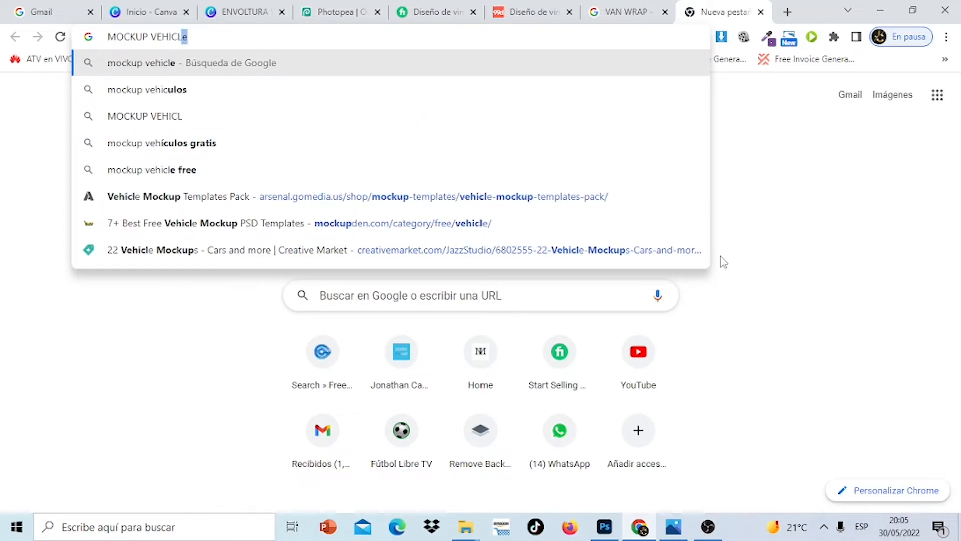
{"action": "type", "text": "E FREE"}
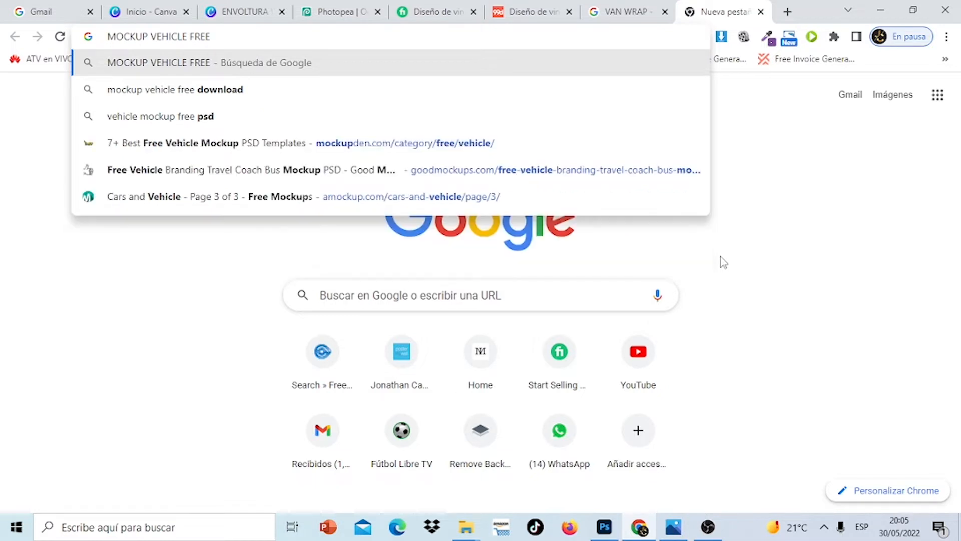
{"action": "key", "text": "Return"}
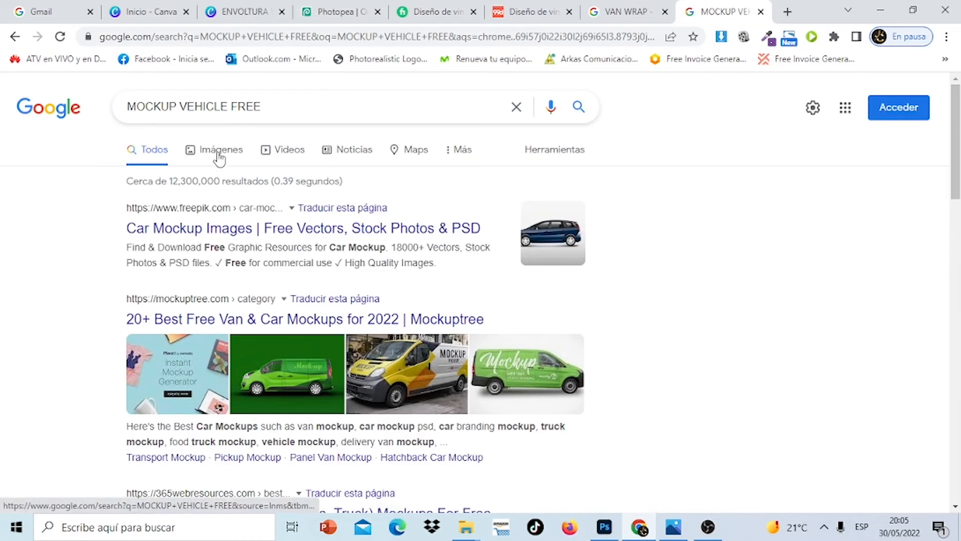
{"action": "left_click", "coordinate": [217, 155]}
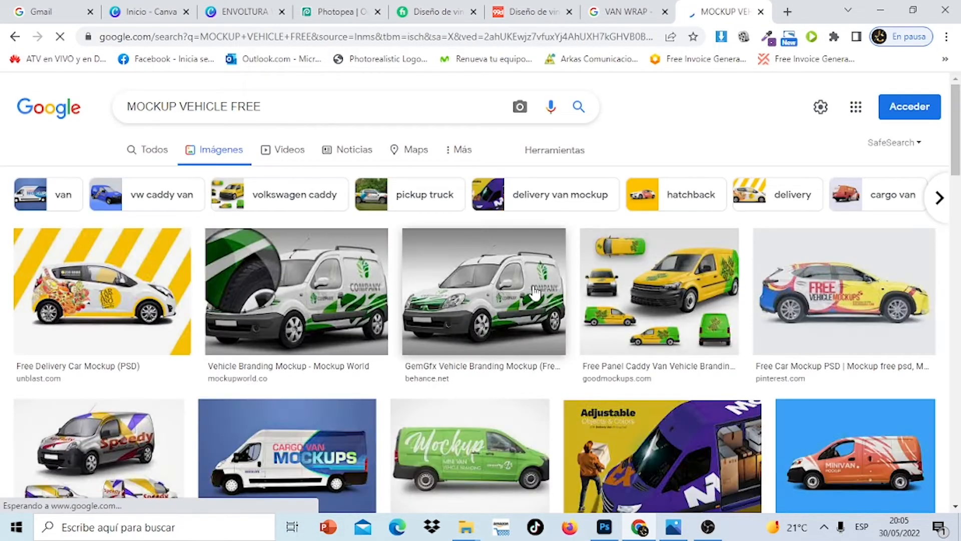
{"action": "left_click_drag", "start_coordinate": [957, 157], "coordinate": [957, 176]}
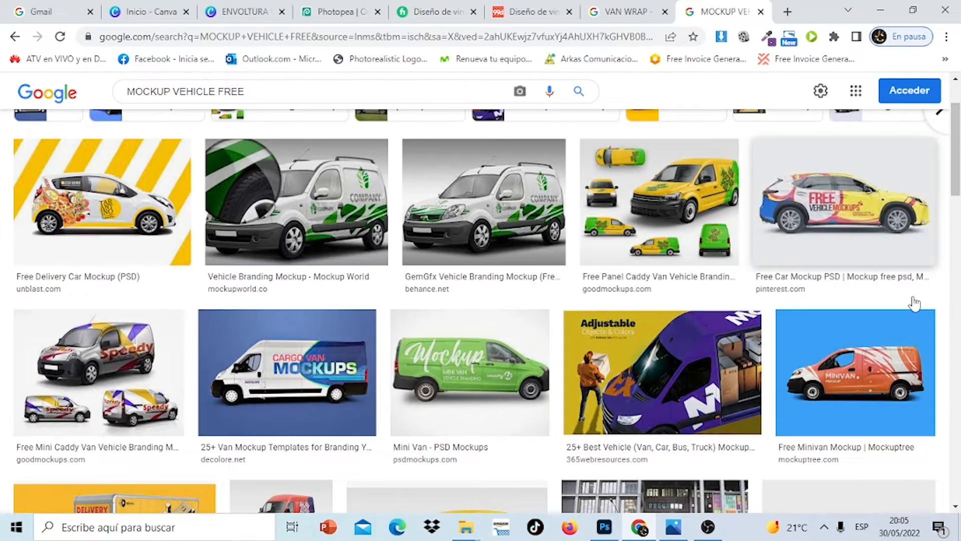
{"action": "left_click_drag", "start_coordinate": [958, 173], "coordinate": [959, 105]}
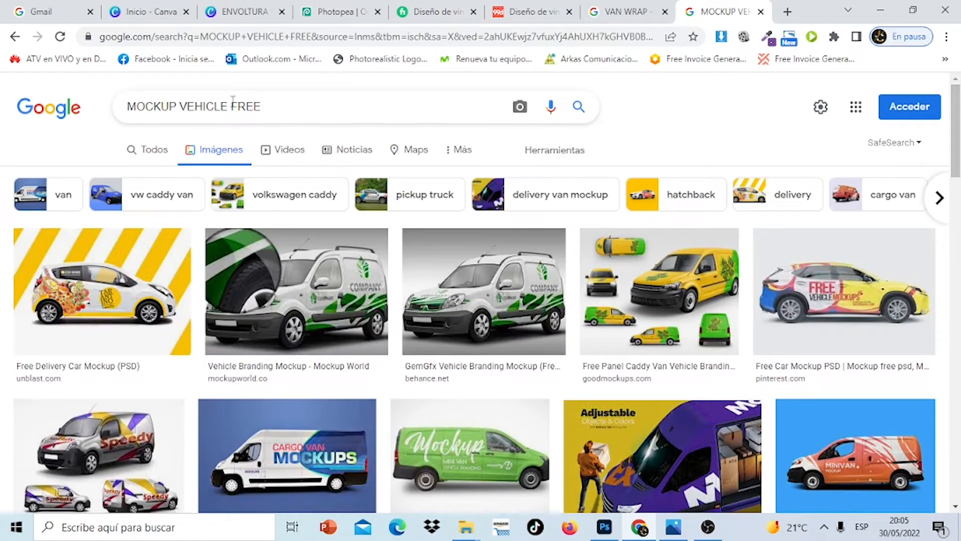
- Change the image search to MOCKUP VAN FREE and preview the red van from "Van MockUp PSD free – 6 Angles"
{"action": "left_click_drag", "start_coordinate": [229, 106], "coordinate": [190, 103]}
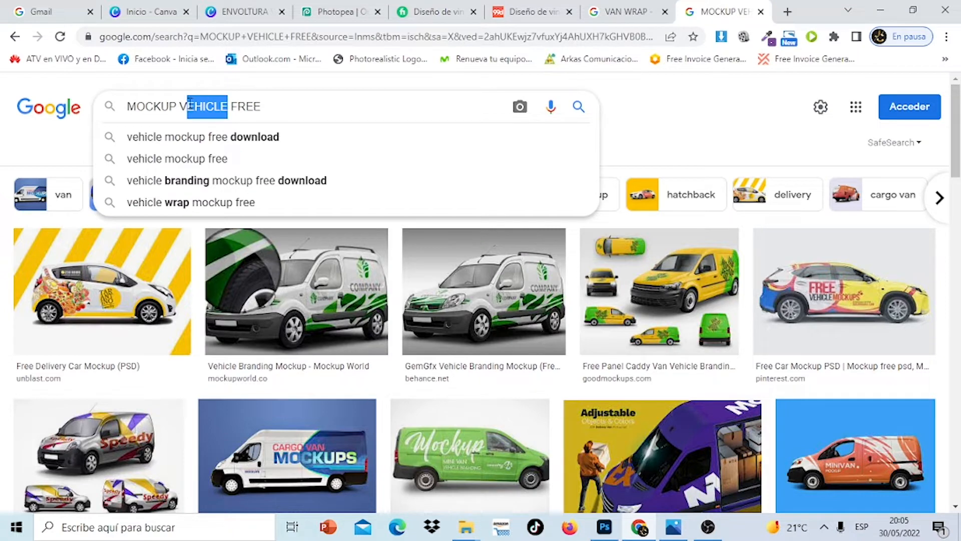
{"action": "type", "text": "AN"}
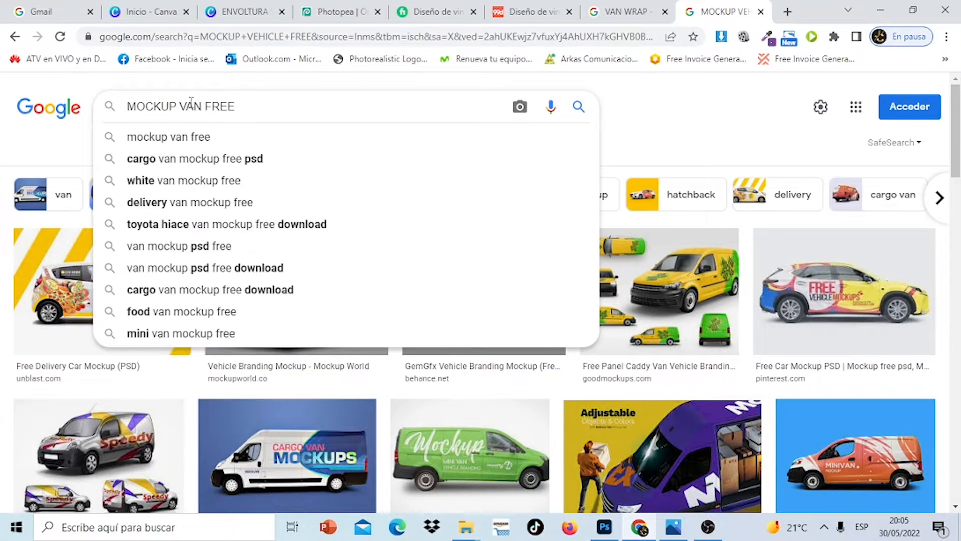
{"action": "key", "text": "Return"}
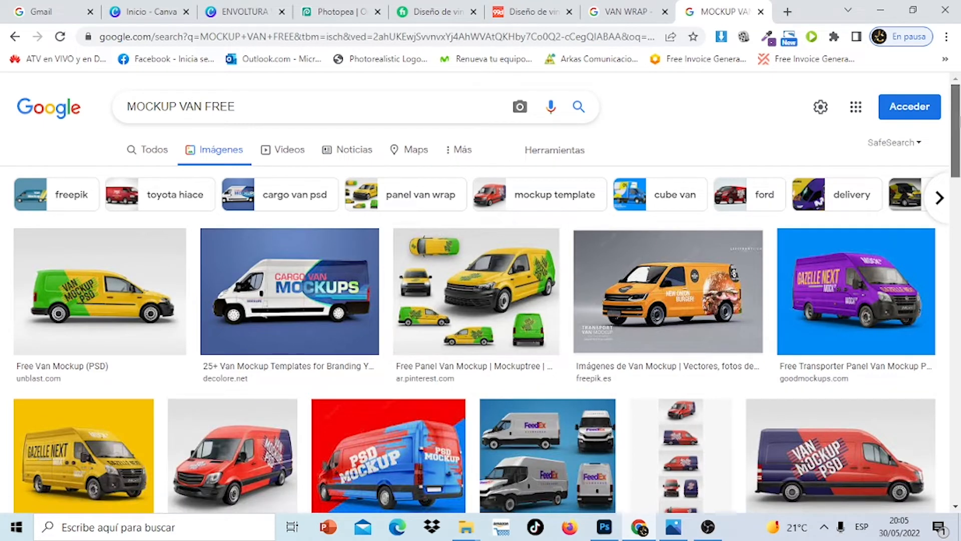
{"action": "scroll", "coordinate": [480, 310], "scroll_direction": "down", "scroll_amount": 4}
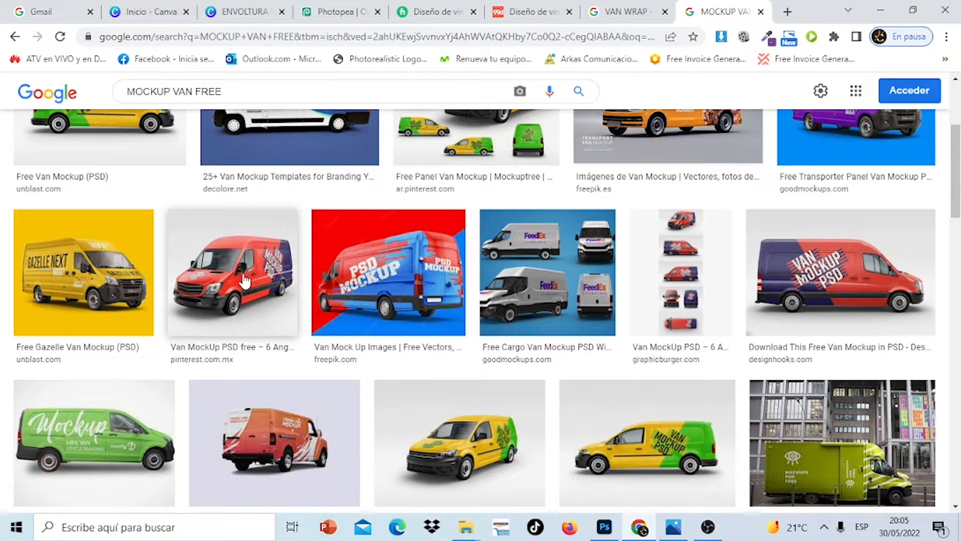
{"action": "left_click", "coordinate": [245, 281]}
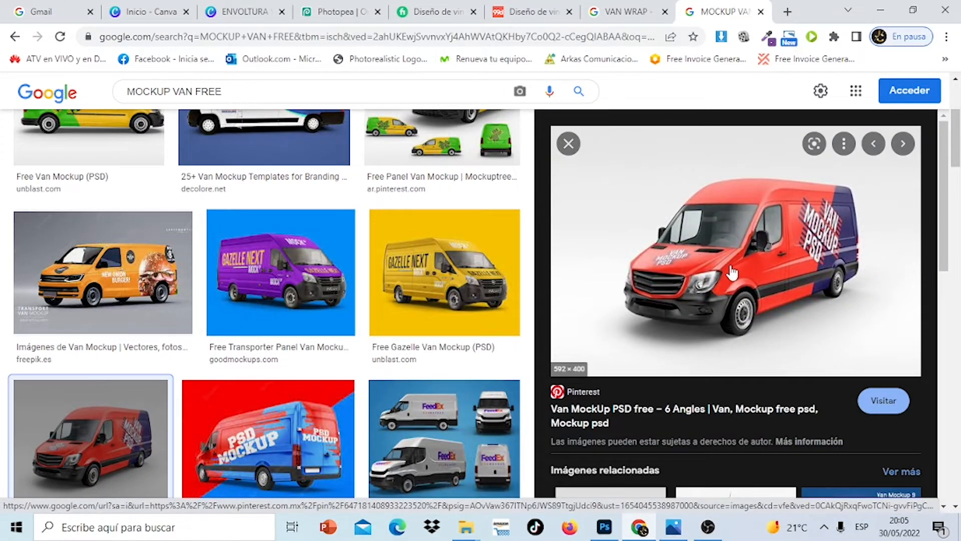
- Open the Fiverr service "I will design a creative wrap for your van, car, bus, truck etc" and view its van mockup image
{"action": "left_click", "coordinate": [448, 15]}
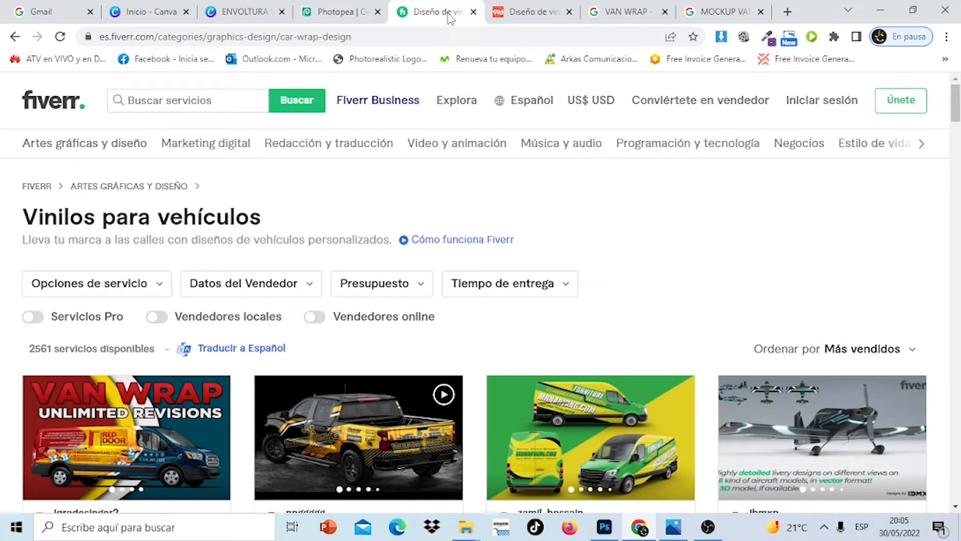
{"action": "scroll", "coordinate": [710, 218], "scroll_direction": "down", "scroll_amount": 4}
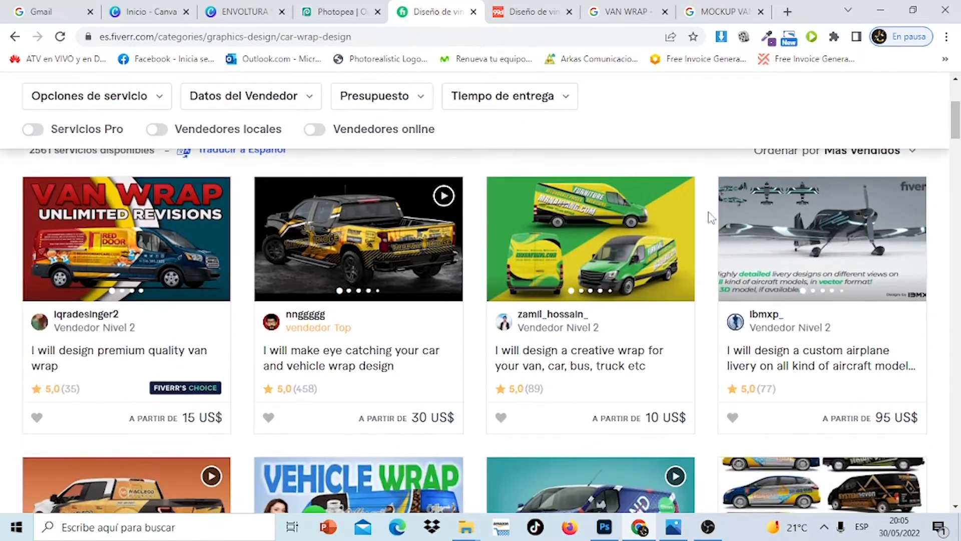
{"action": "left_click", "coordinate": [617, 237]}
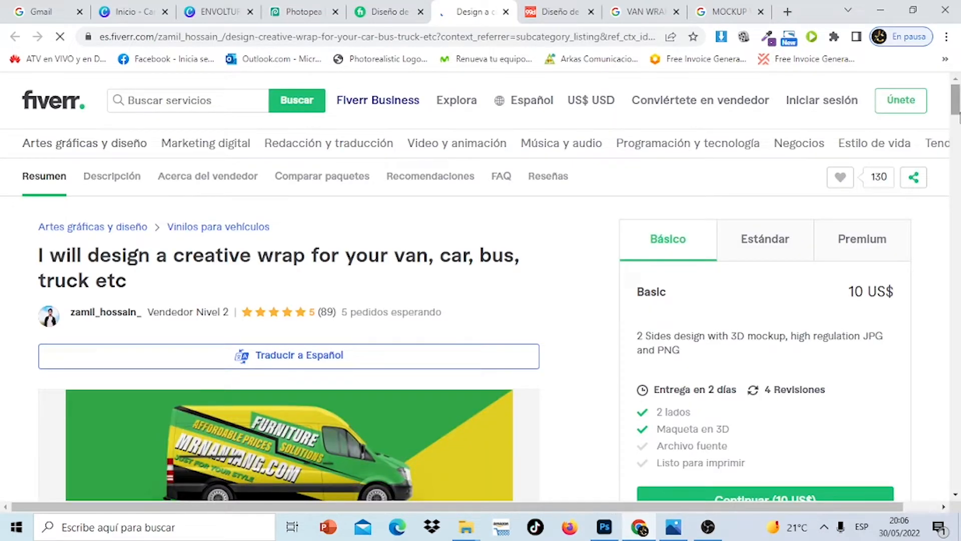
{"action": "scroll", "coordinate": [957, 116], "scroll_direction": "down", "scroll_amount": 3}
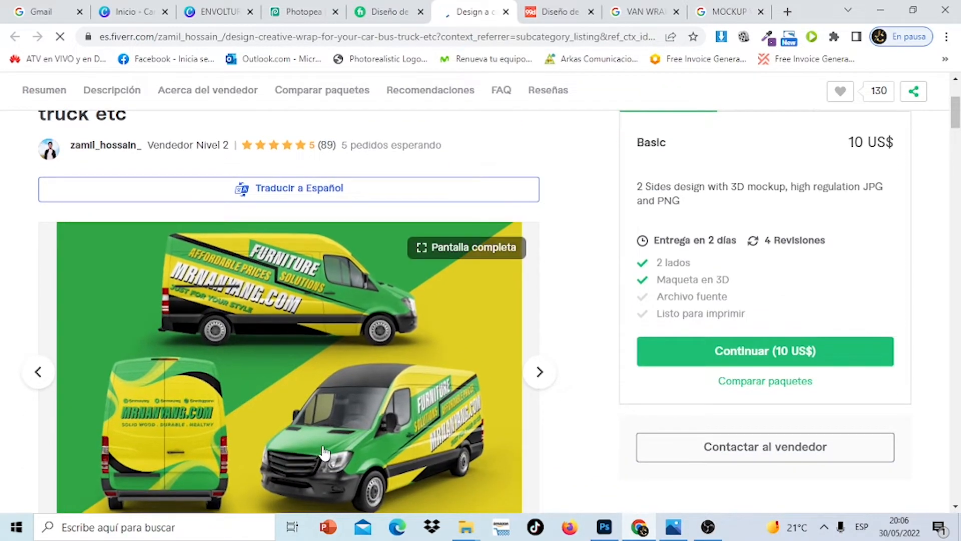
- Search Google for GRAPHICBURGER in a new tab and open the GraphicBurger website
{"action": "left_click", "coordinate": [729, 11]}
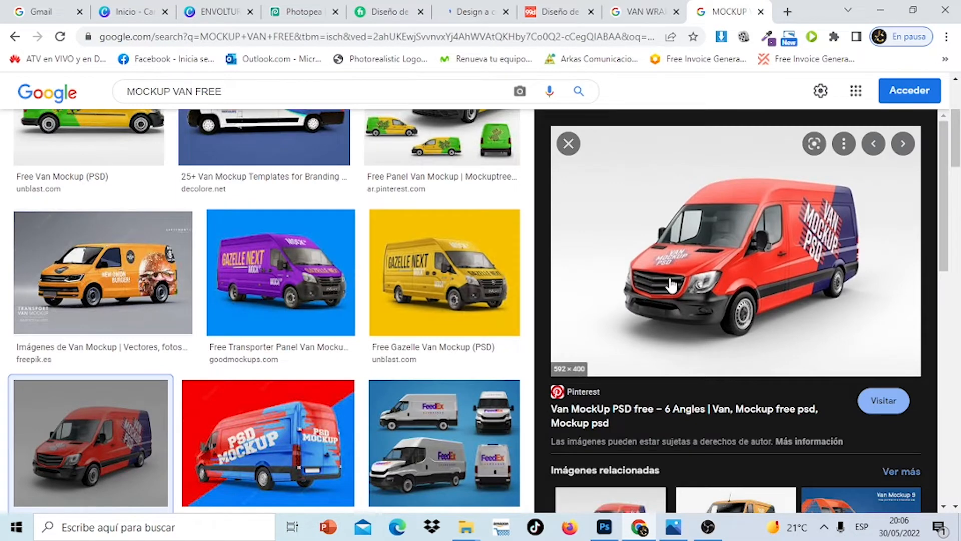
{"action": "left_click", "coordinate": [789, 11]}
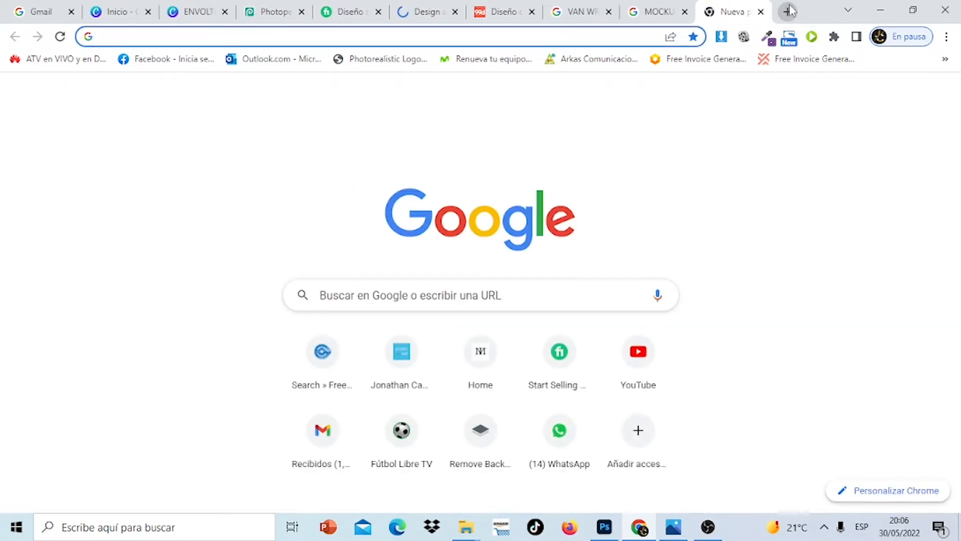
{"action": "type", "text": "GRAPHIC"}
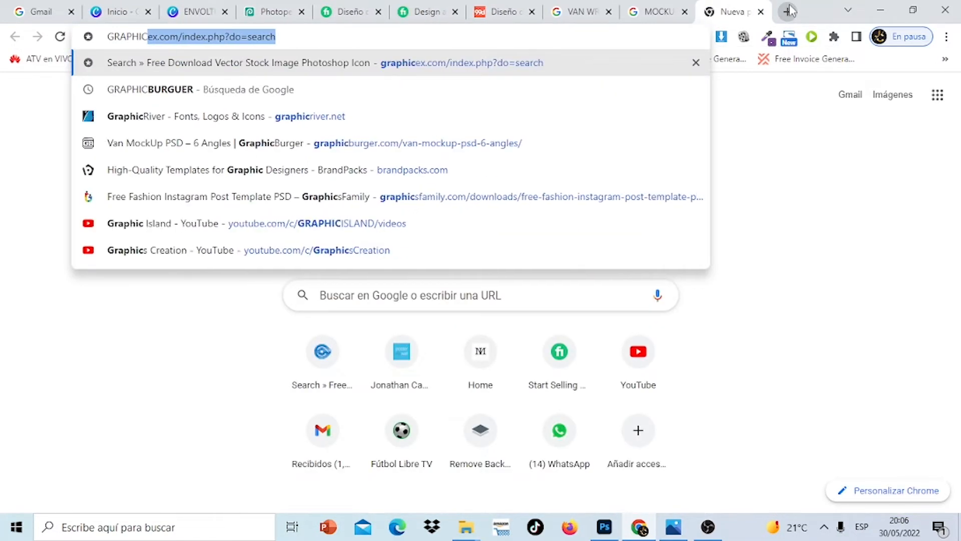
{"action": "type", "text": "BURGER"}
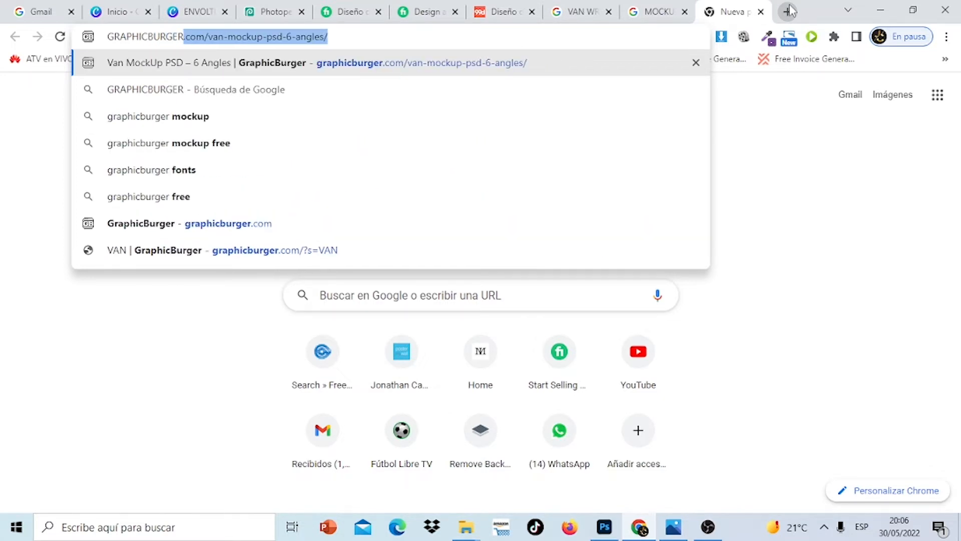
{"action": "key", "text": "Delete"}
{"action": "key", "text": "Return"}
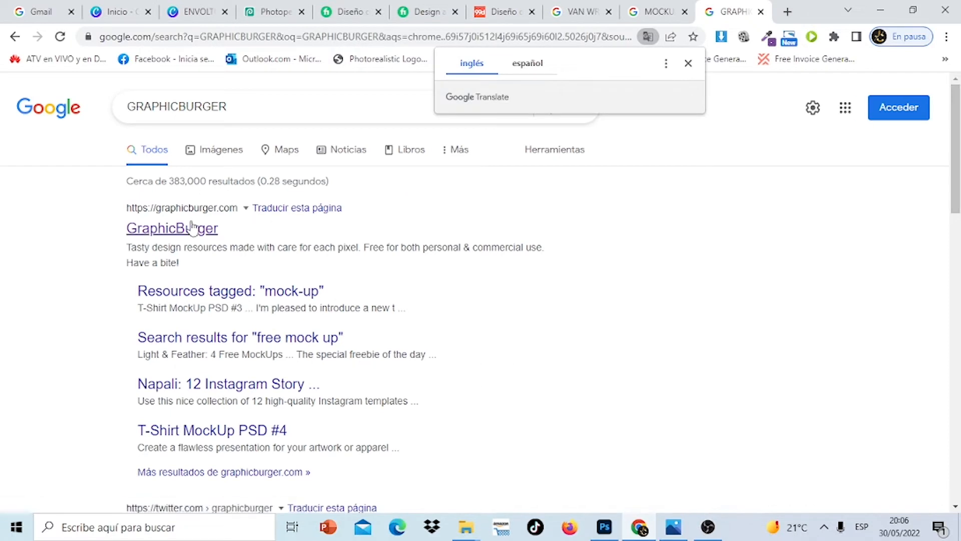
{"action": "left_click", "coordinate": [186, 227]}
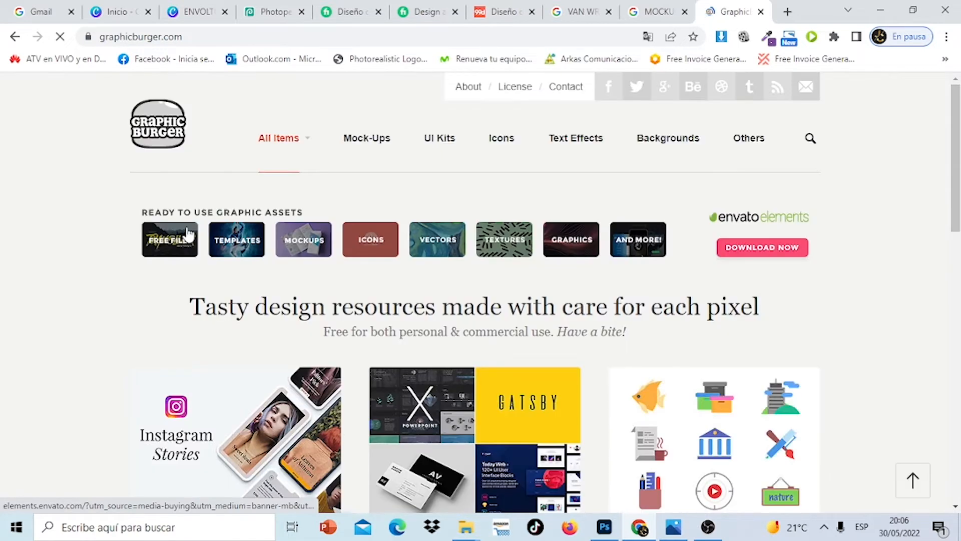
- Search GraphicBurger for VAN and view the "Van MockUp PSD – 6 Angles" page down to its download section
{"action": "left_click", "coordinate": [812, 141]}
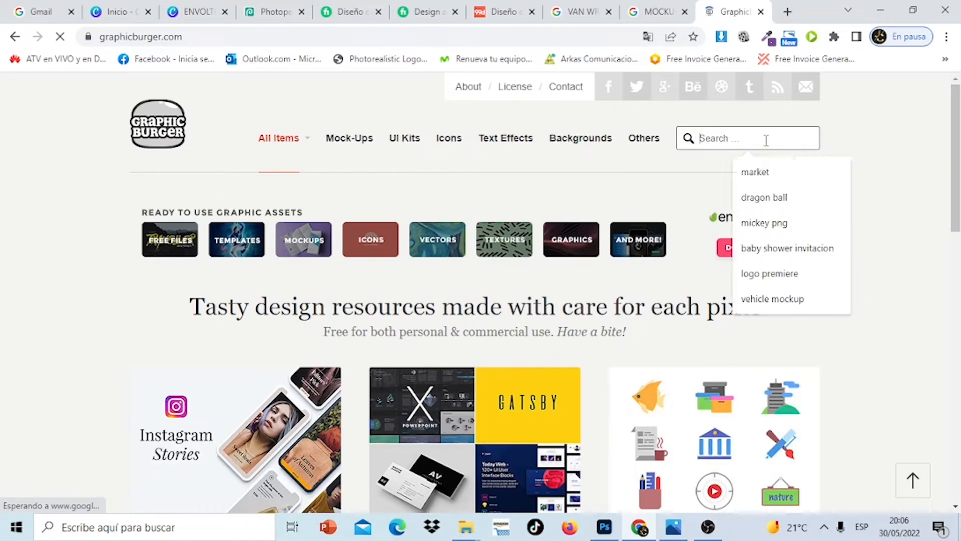
{"action": "type", "text": "VAN"}
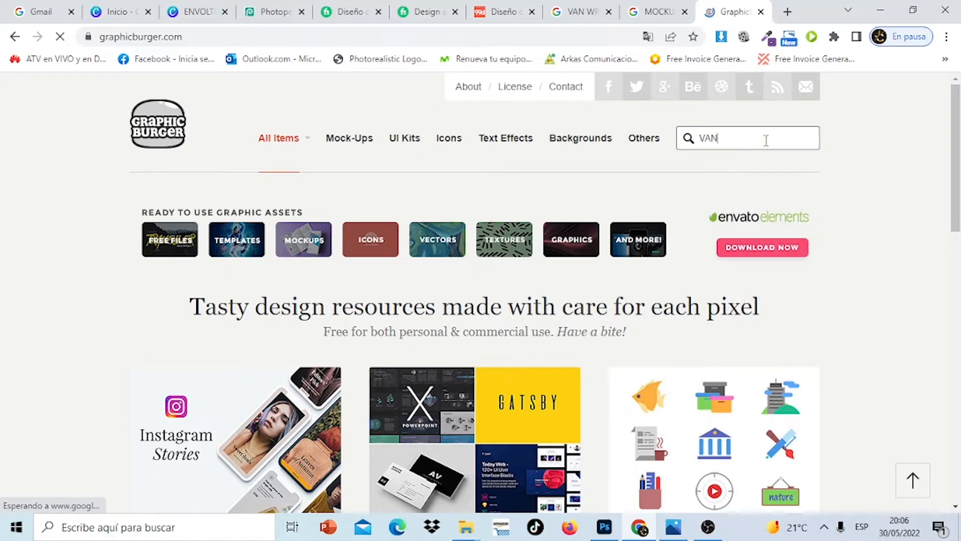
{"action": "key", "text": "Return"}
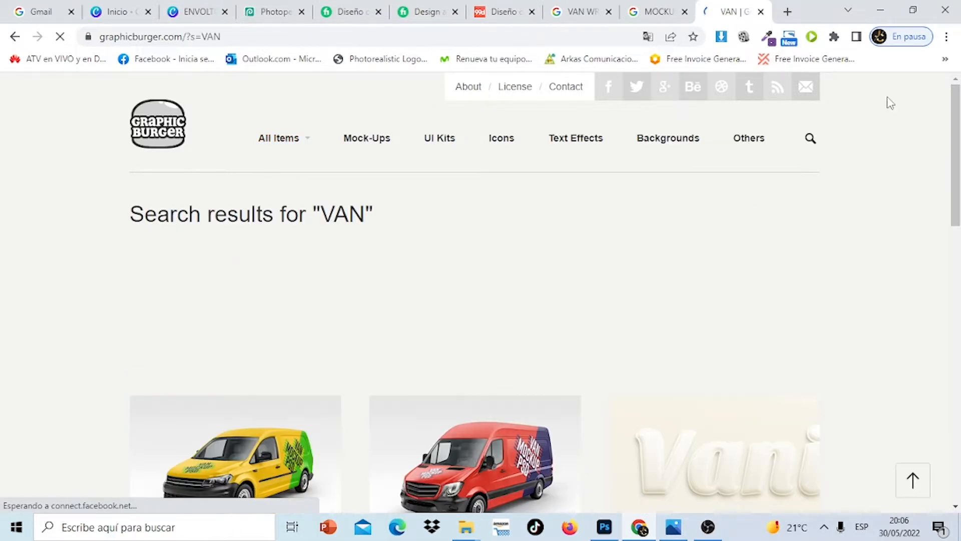
{"action": "left_click_drag", "start_coordinate": [951, 107], "coordinate": [960, 191]}
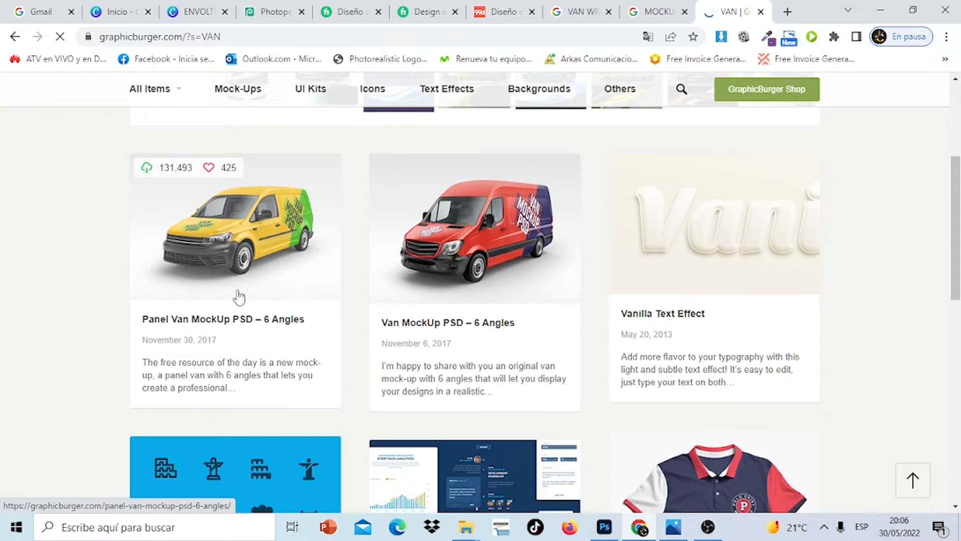
{"action": "left_click", "coordinate": [238, 244]}
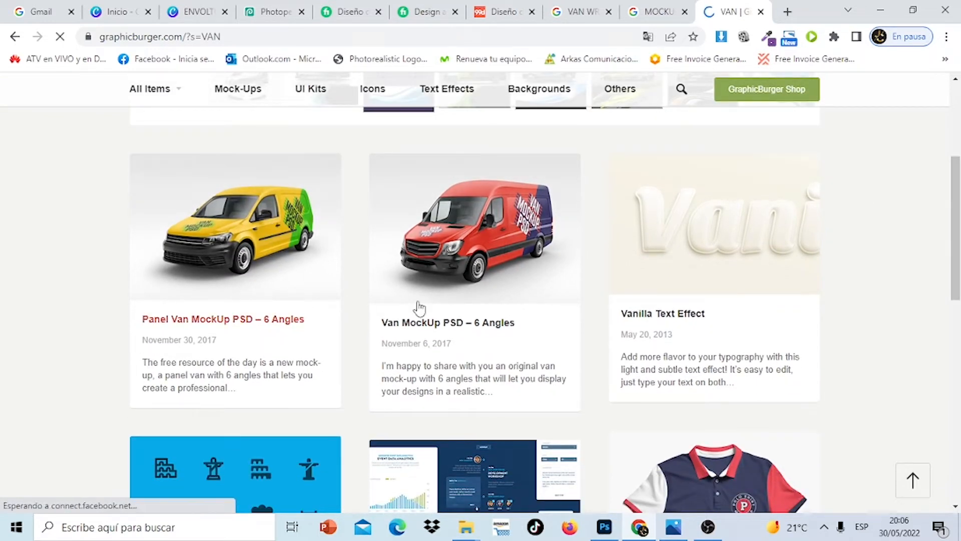
{"action": "left_click", "coordinate": [471, 270]}
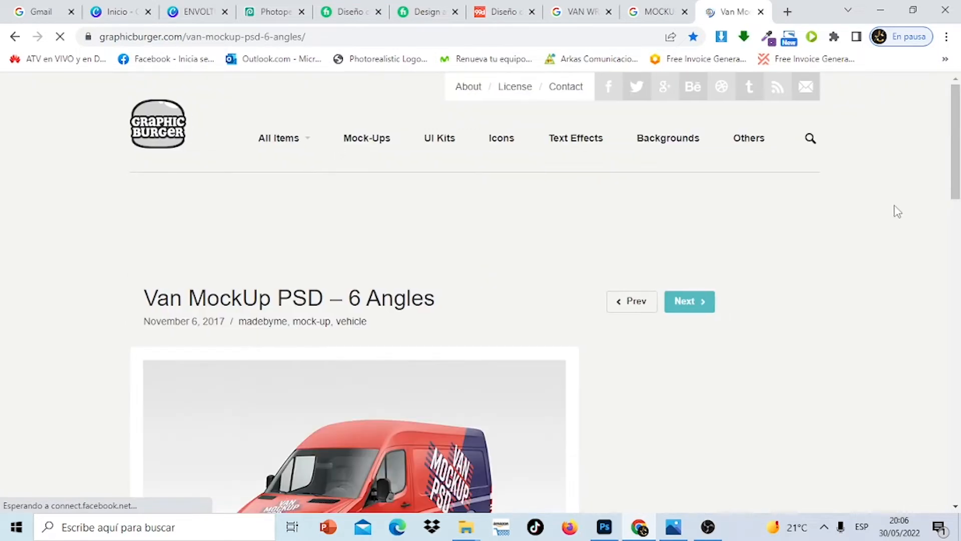
{"action": "left_click_drag", "start_coordinate": [954, 161], "coordinate": [955, 173]}
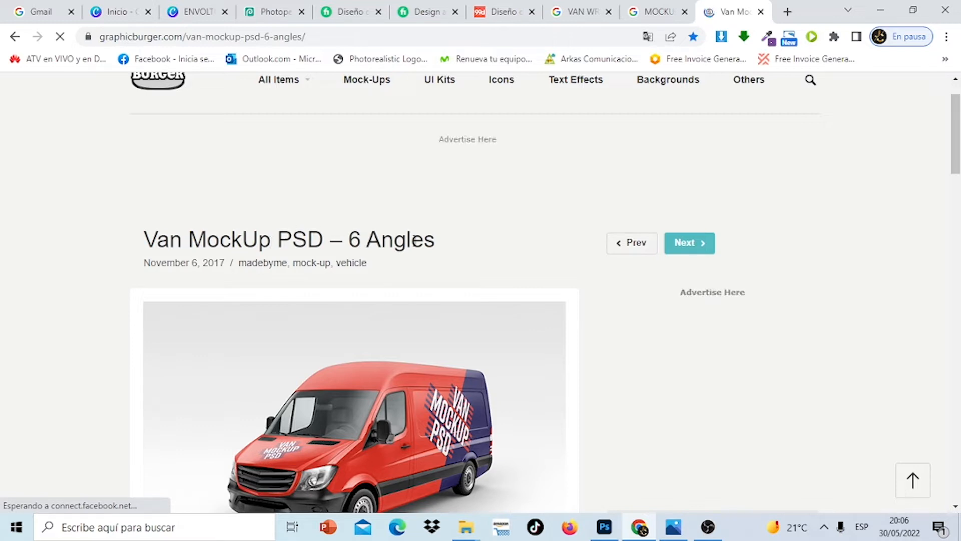
{"action": "left_click_drag", "start_coordinate": [958, 135], "coordinate": [959, 318]}
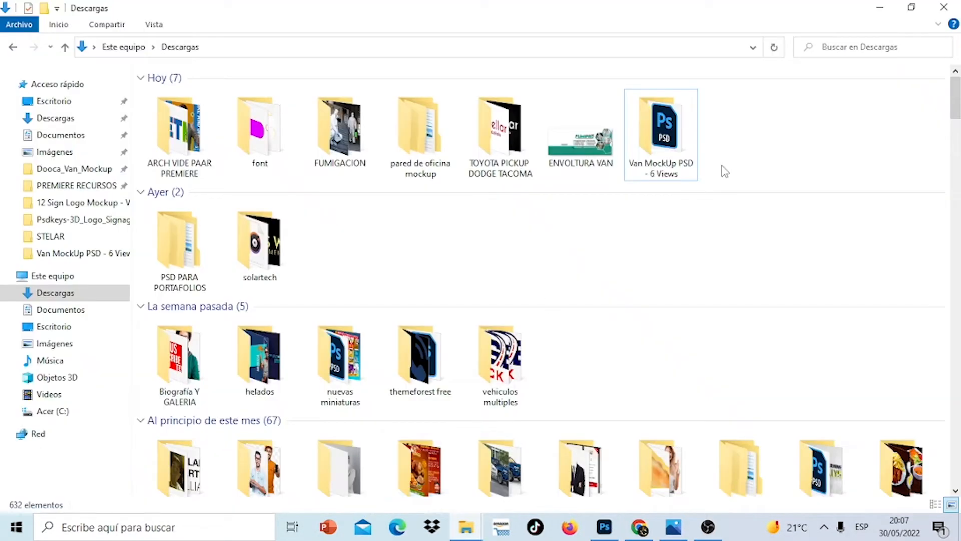
- Open Left.psd from the "Van MockUp PSD - 6 Views" folder in Photoshop and its design smart object, using the embedded color profiles
{"action": "key", "text": "Return"}
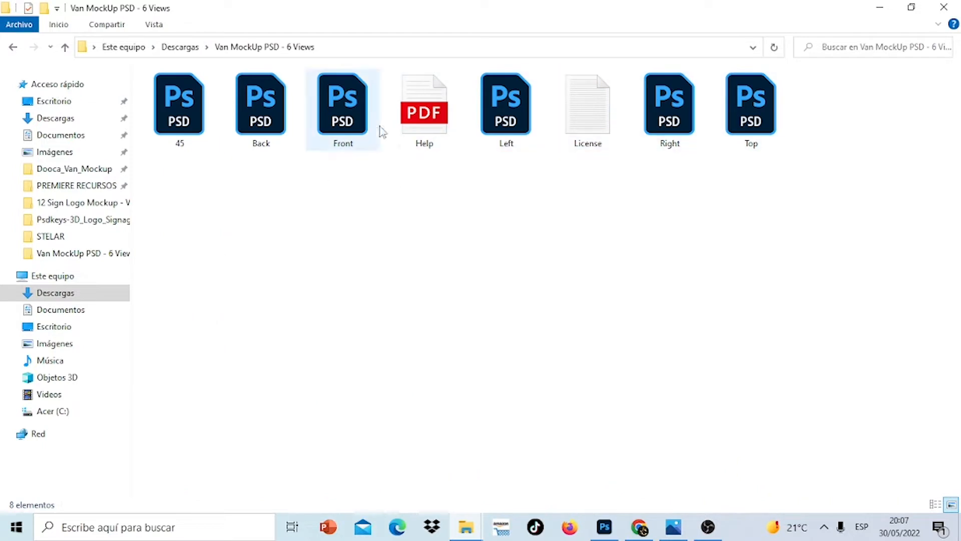
{"action": "left_click", "coordinate": [512, 124]}
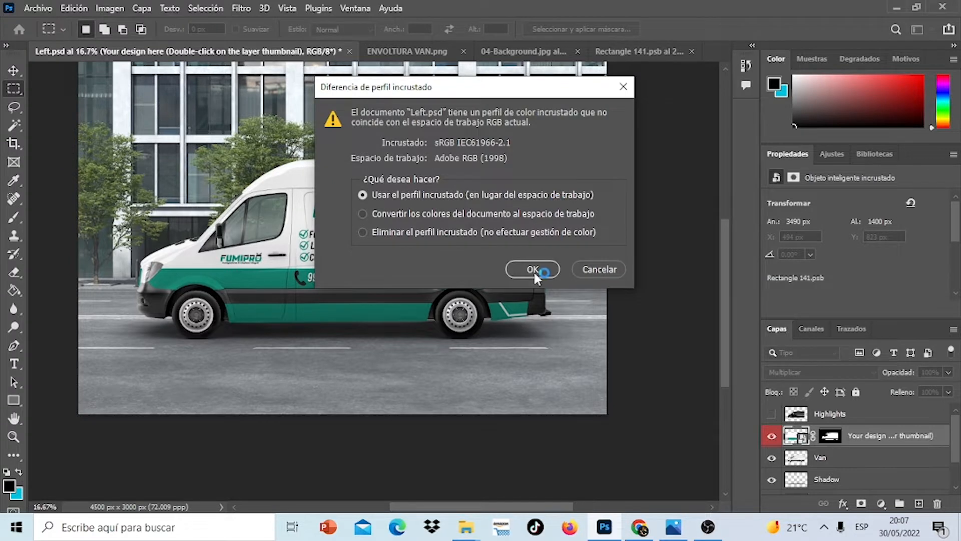
{"action": "left_click", "coordinate": [534, 271]}
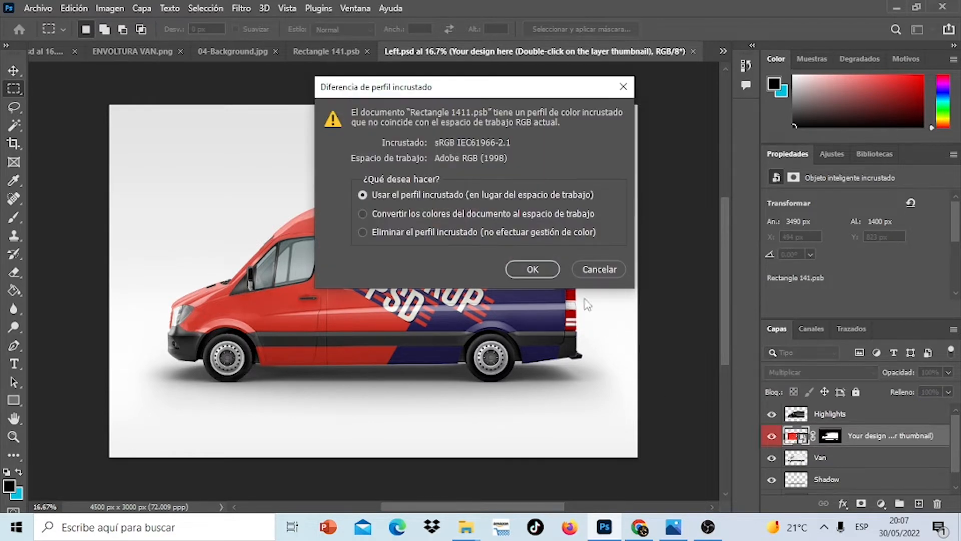
{"action": "left_click", "coordinate": [542, 271]}
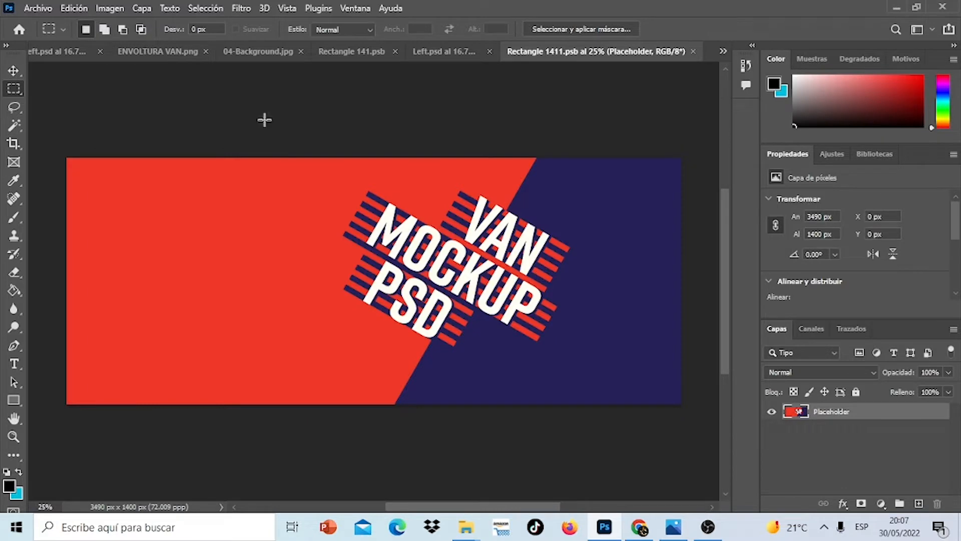
- Check the placeholder's image dimensions in pixels and leave the size unchanged
{"action": "left_click", "coordinate": [108, 9]}
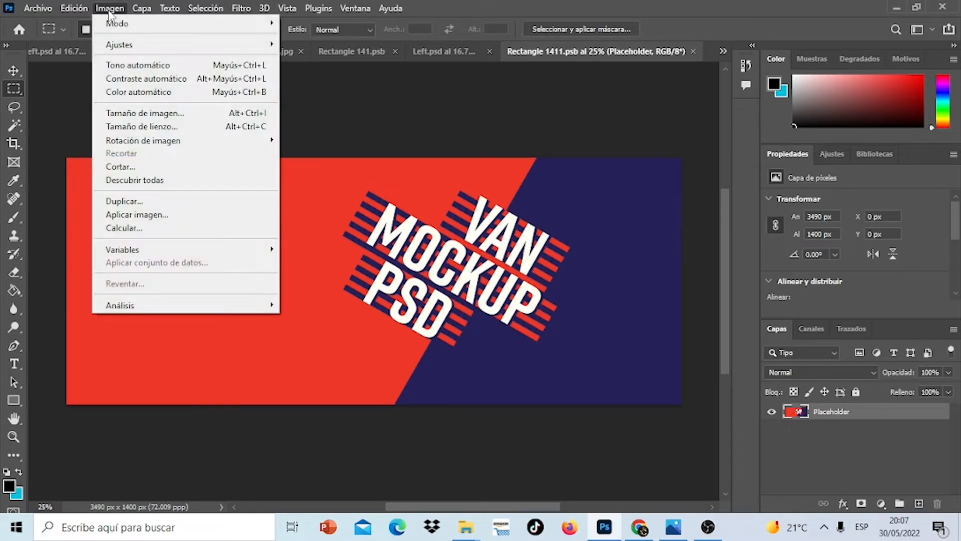
{"action": "left_click", "coordinate": [165, 114]}
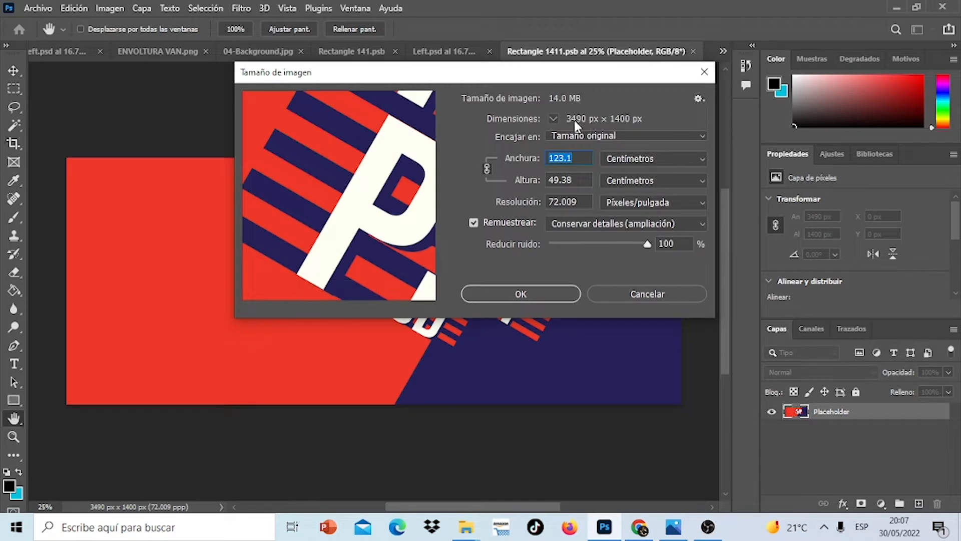
{"action": "left_click", "coordinate": [695, 160]}
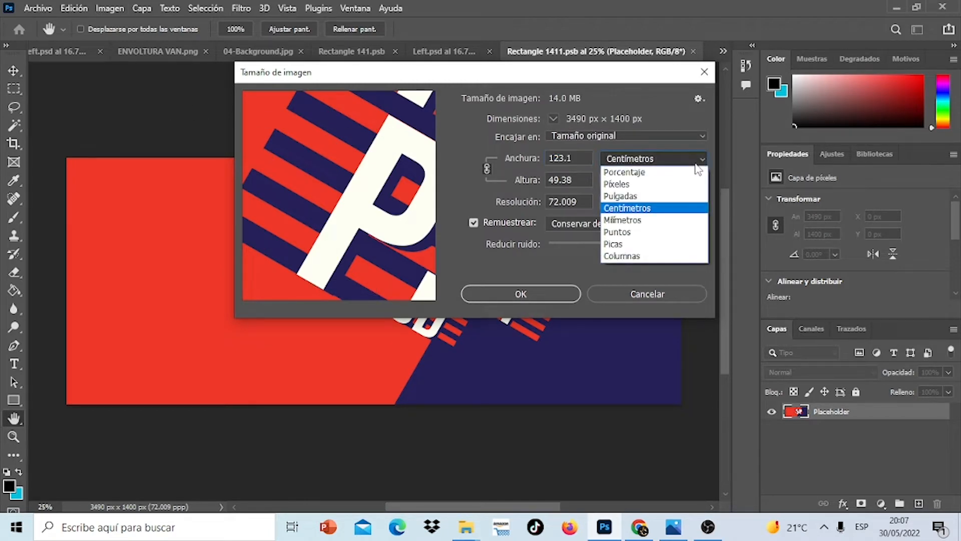
{"action": "left_click", "coordinate": [651, 184]}
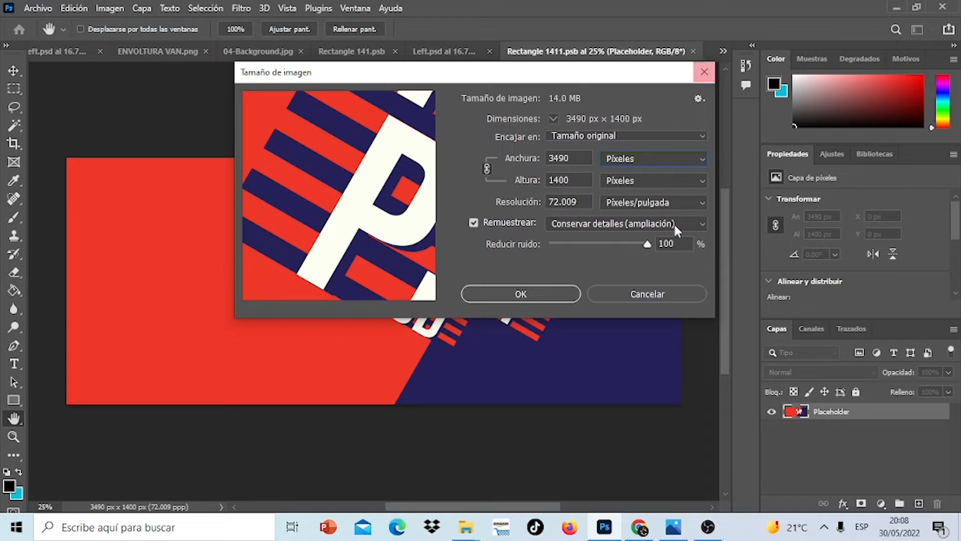
{"action": "left_click", "coordinate": [643, 295]}
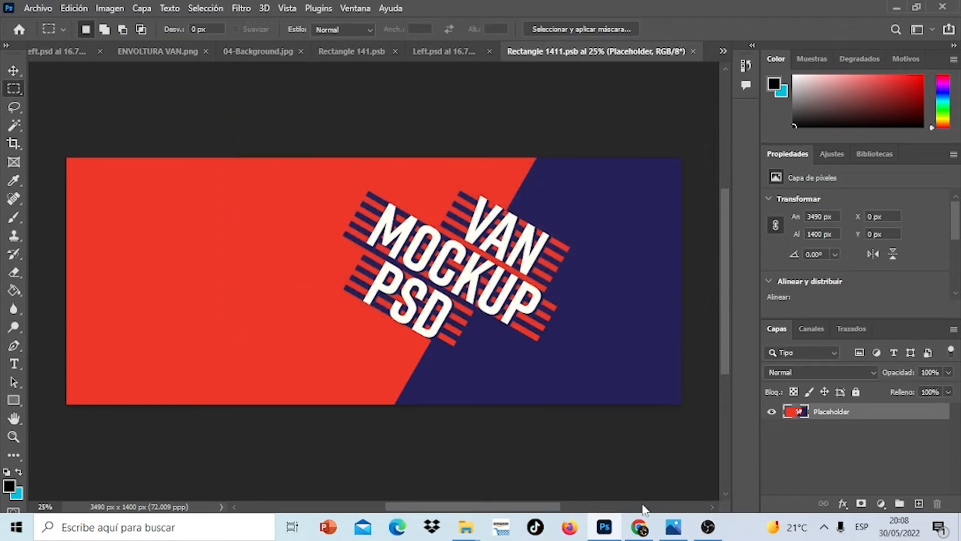
- Switch to Canva, set a custom size of 3490 × 1400 px, and add a blank page to the ENVOLTURA VAN design
{"action": "left_click", "coordinate": [641, 528]}
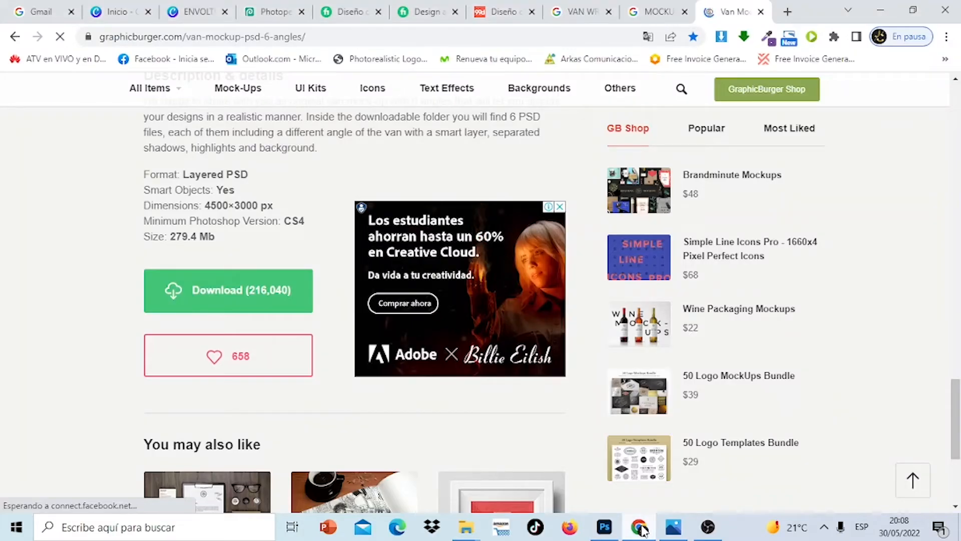
{"action": "left_click", "coordinate": [114, 14]}
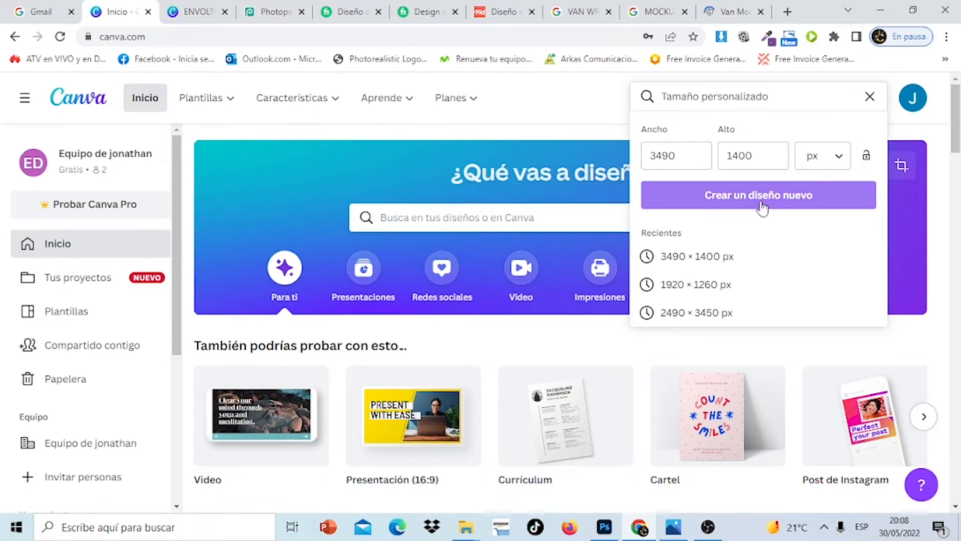
{"action": "left_click", "coordinate": [171, 21]}
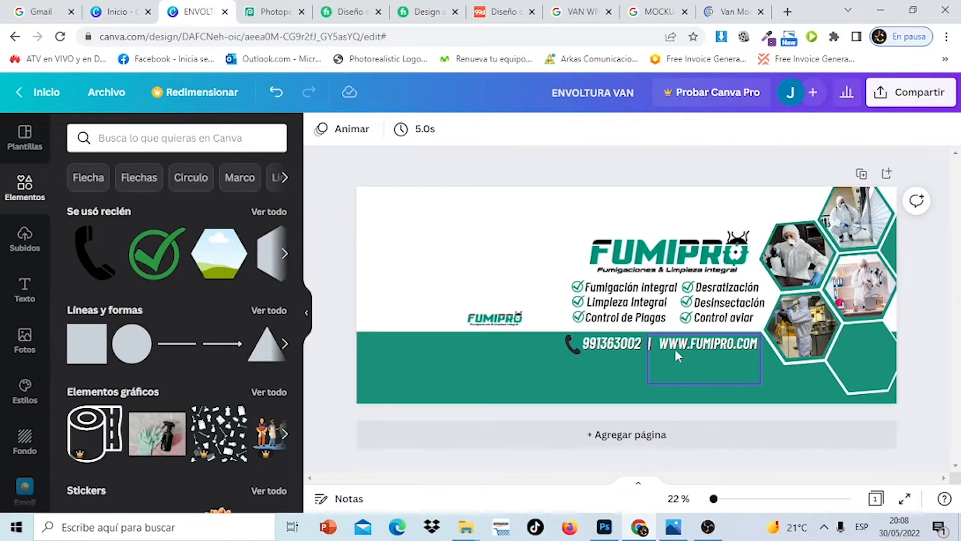
{"action": "left_click", "coordinate": [738, 440]}
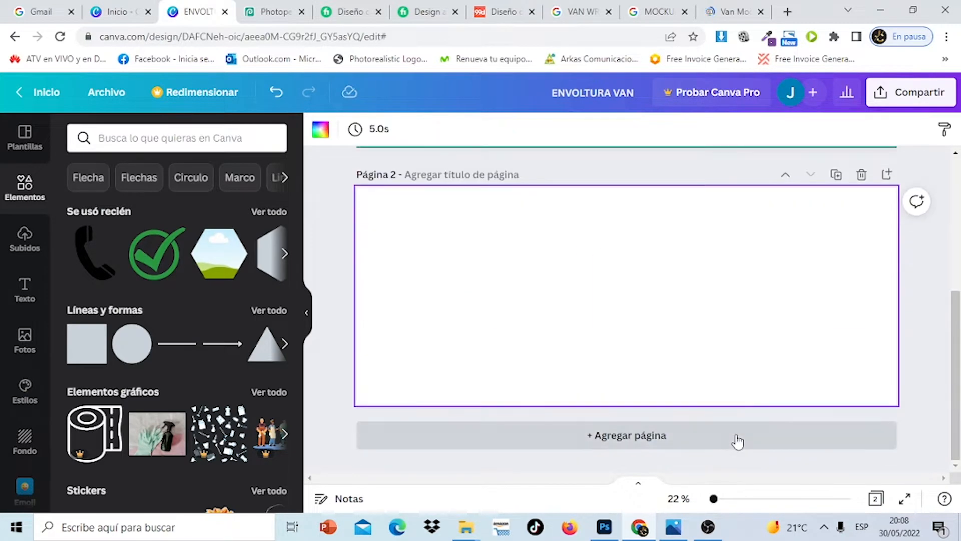
{"action": "left_click", "coordinate": [940, 282]}
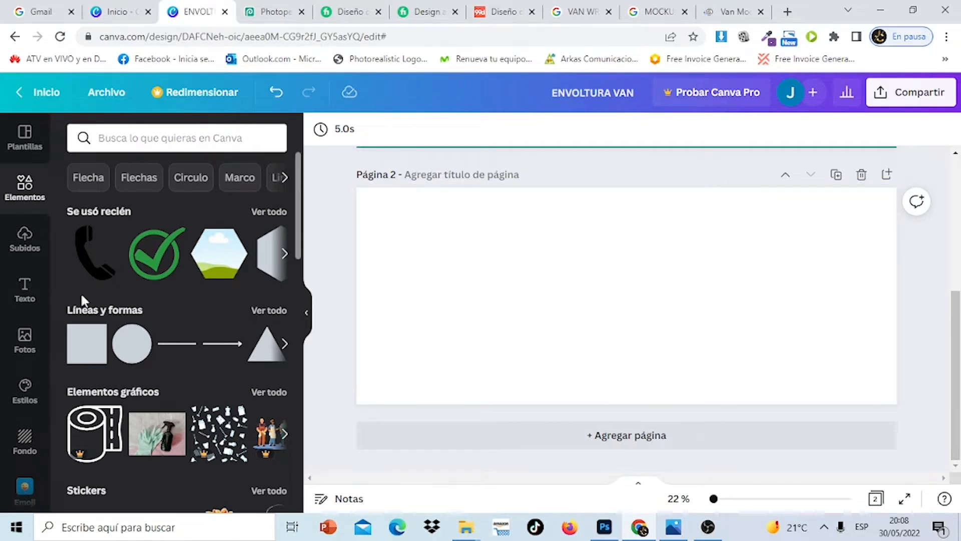
- Review the uploaded images in Canva and view the source photos in the FUMIGACION folder under Descargas
{"action": "left_click", "coordinate": [23, 246]}
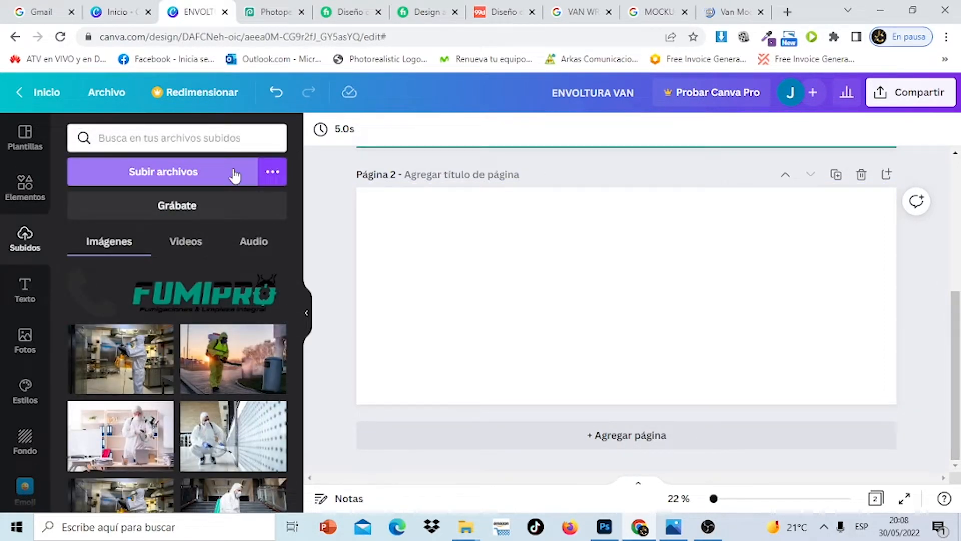
{"action": "scroll", "coordinate": [301, 271], "scroll_direction": "down", "scroll_amount": 2}
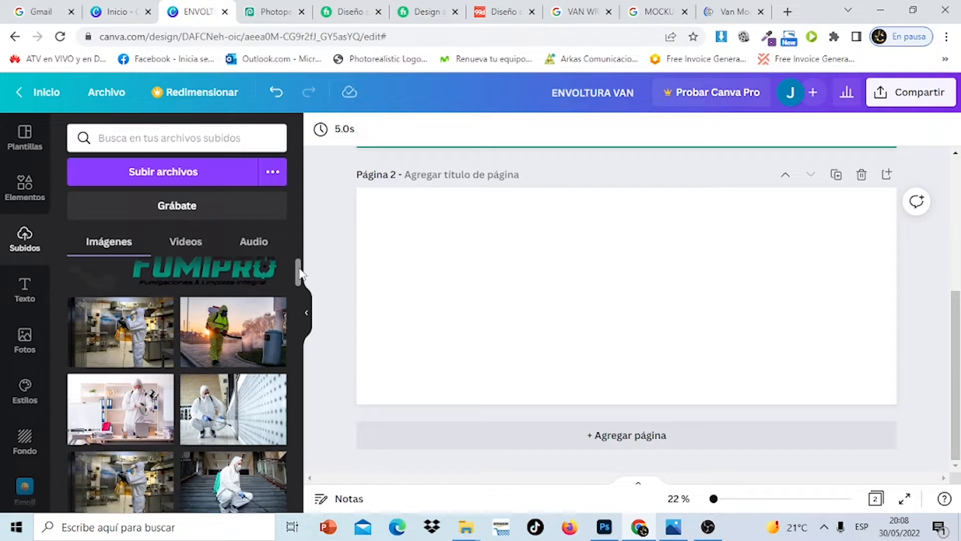
{"action": "scroll", "coordinate": [301, 270], "scroll_direction": "up", "scroll_amount": 2}
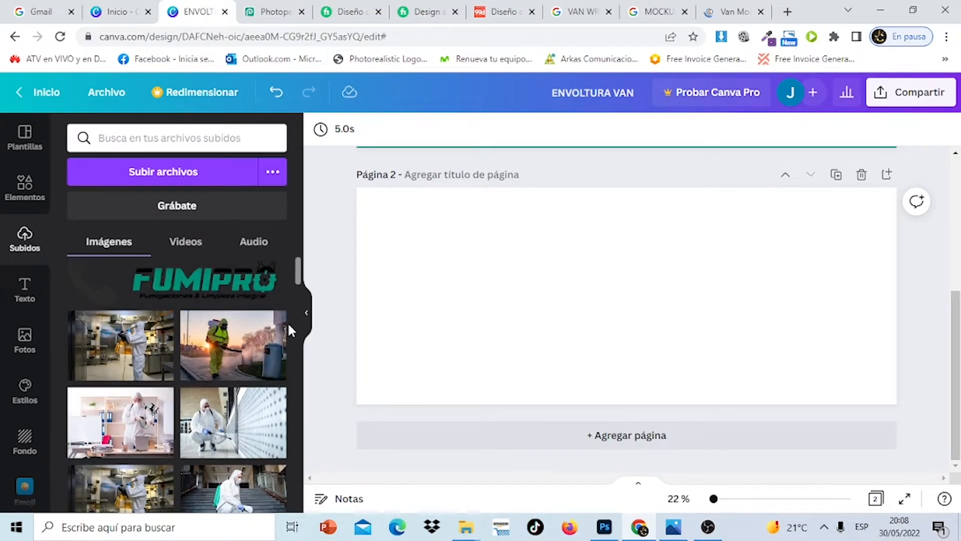
{"action": "mouse_move", "coordinate": [477, 536]}
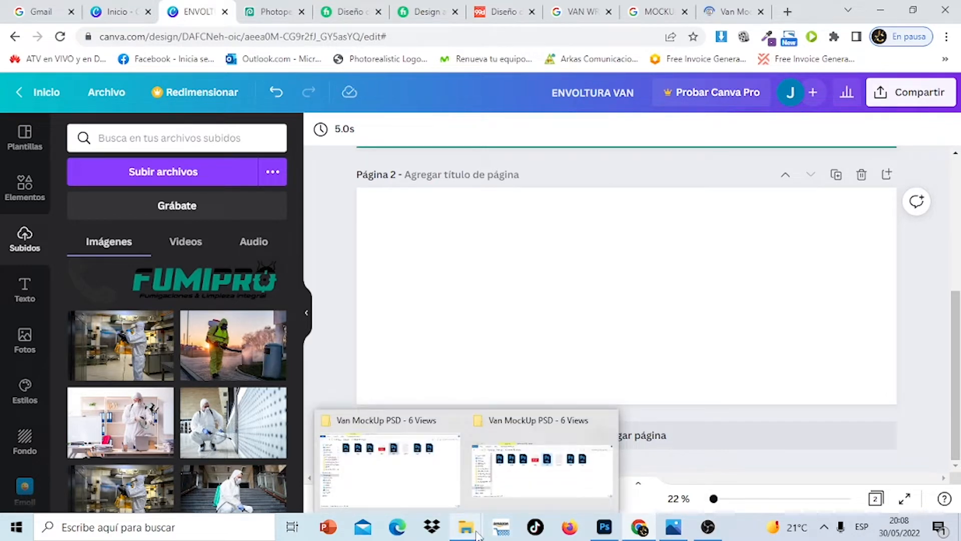
{"action": "left_click", "coordinate": [436, 467]}
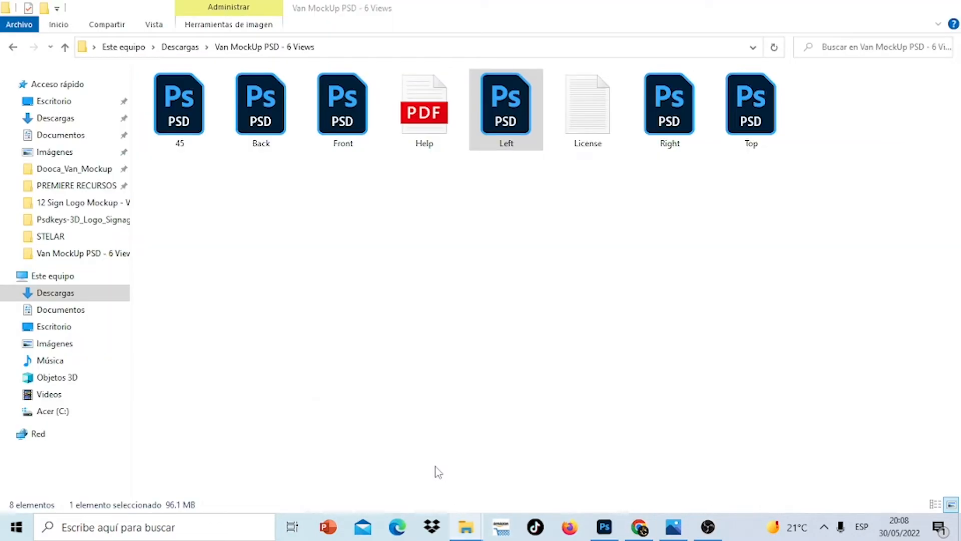
{"action": "left_click", "coordinate": [84, 122]}
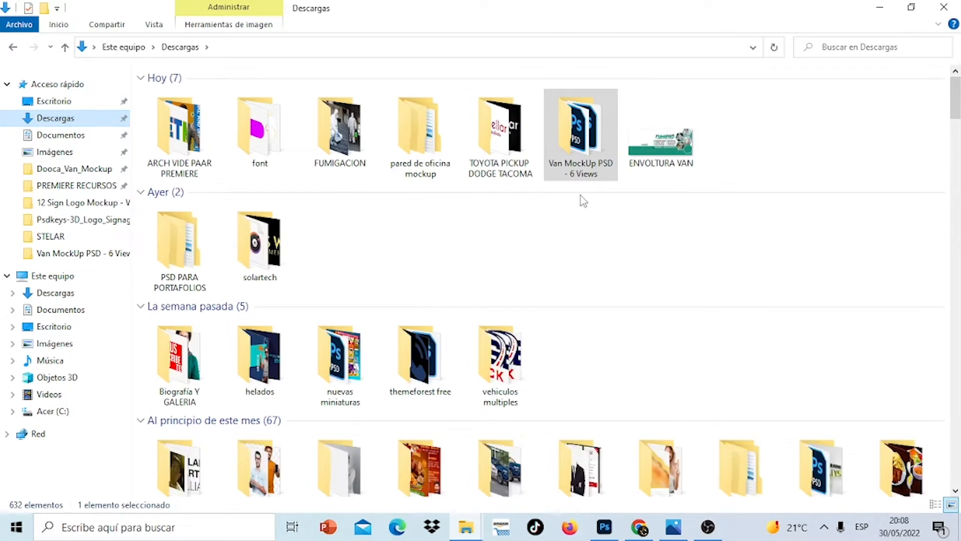
{"action": "double_click", "coordinate": [366, 142]}
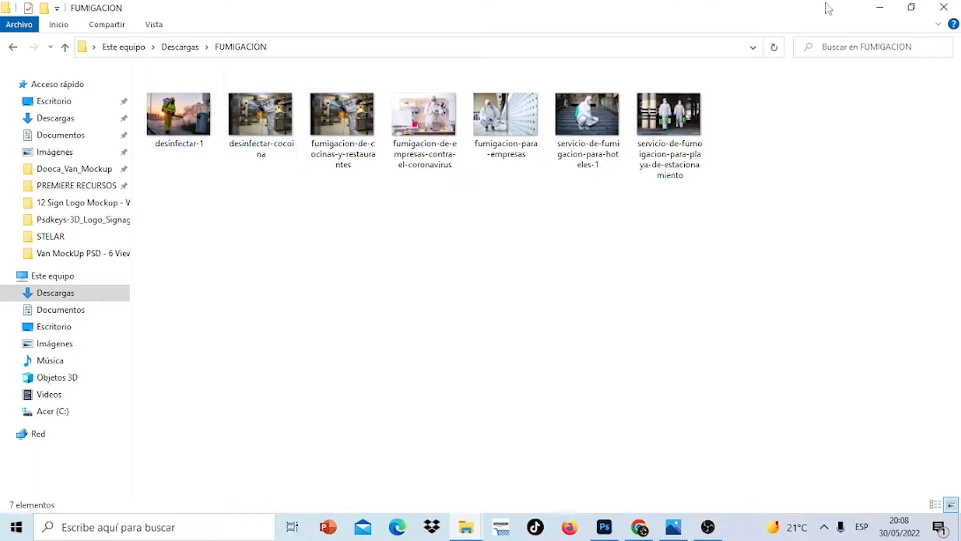
- Leave the FUMIGACION folder and review the finished wrap on page 1 of the ENVOLTURA VAN design in Canva
{"action": "left_click", "coordinate": [877, 11]}
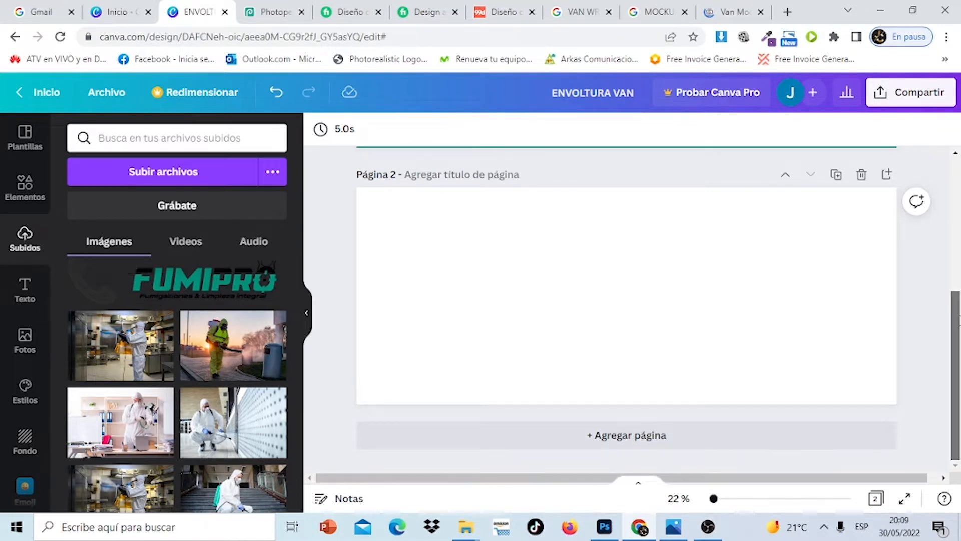
{"action": "left_click_drag", "start_coordinate": [952, 319], "coordinate": [945, 199]}
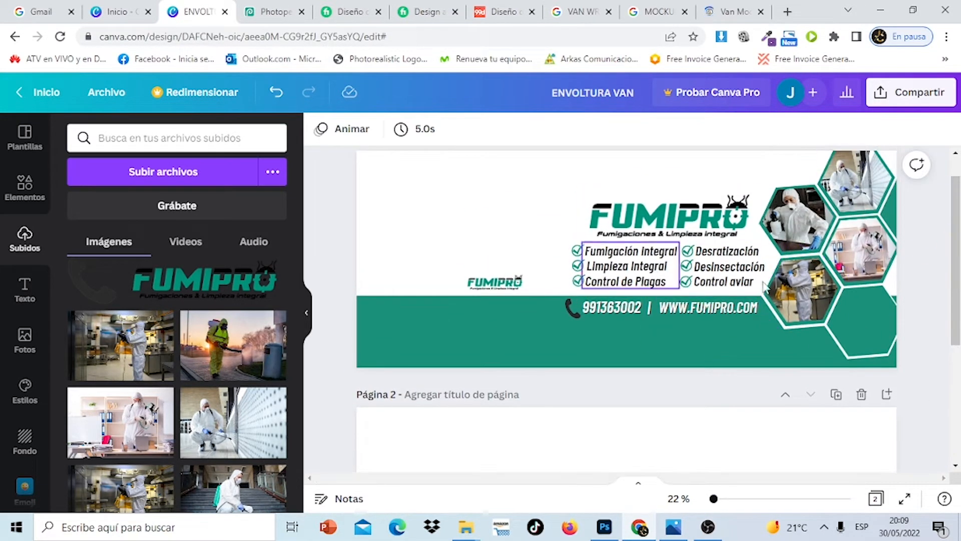
{"action": "left_click_drag", "start_coordinate": [958, 232], "coordinate": [957, 258]}
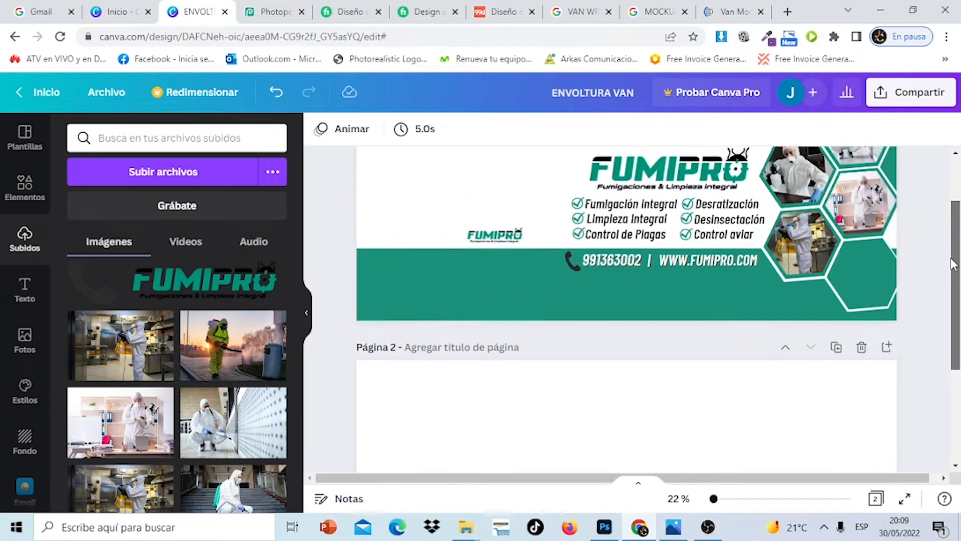
- Examine the van graphics up close in VAN VEHICULO.png in Photos, view the whole vehicle, and close the image
{"action": "mouse_move", "coordinate": [683, 530]}
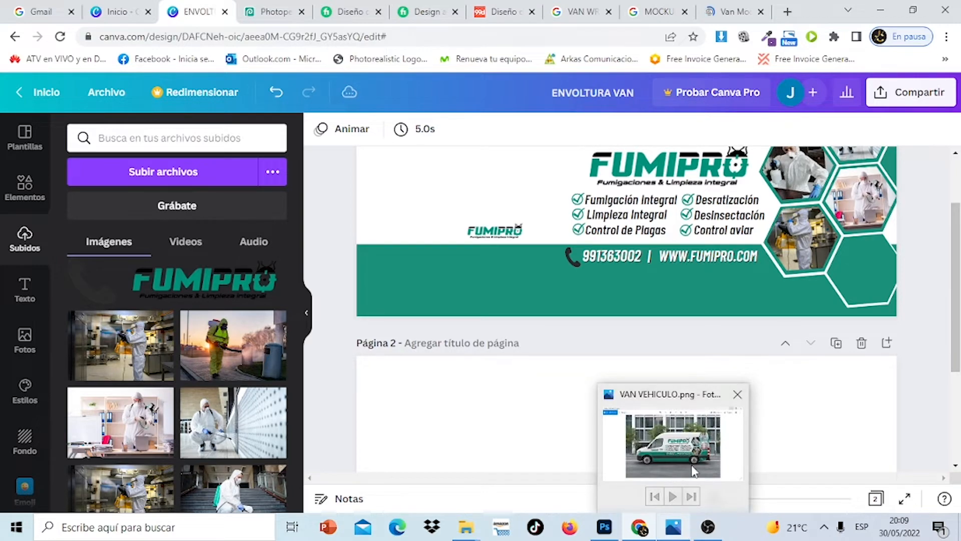
{"action": "left_click", "coordinate": [692, 465]}
{"action": "scroll", "coordinate": [601, 355], "scroll_direction": "up", "scroll_amount": 2}
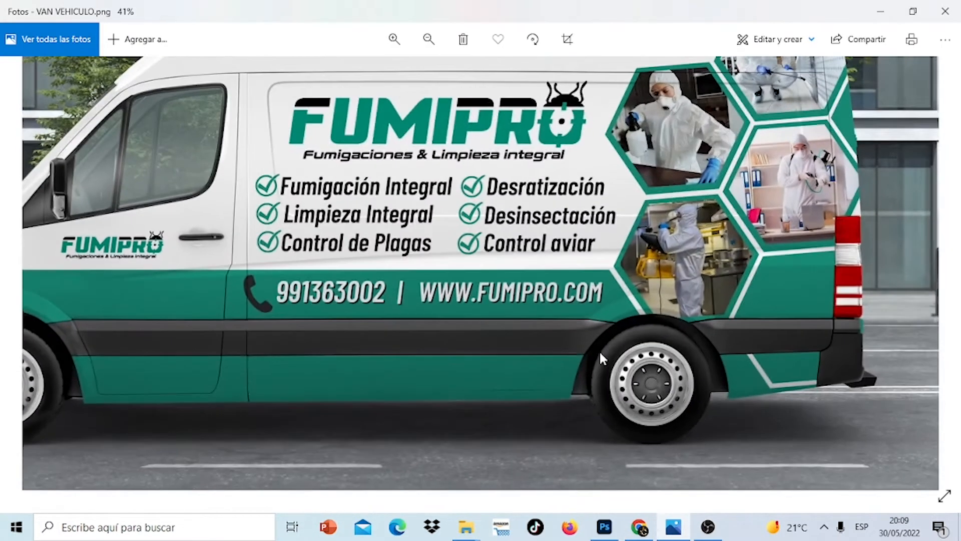
{"action": "left_click_drag", "start_coordinate": [631, 303], "coordinate": [666, 384]}
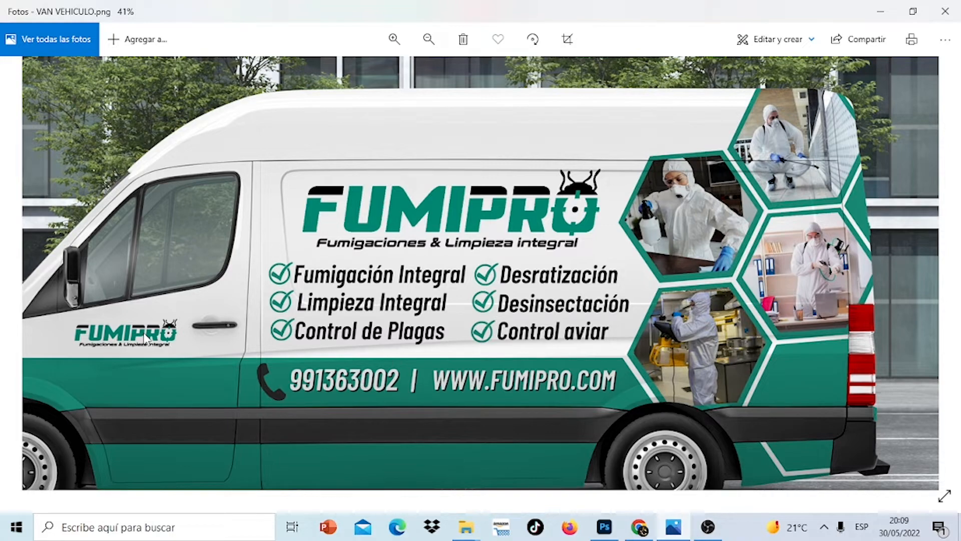
{"action": "scroll", "coordinate": [786, 396], "scroll_direction": "down", "scroll_amount": 3}
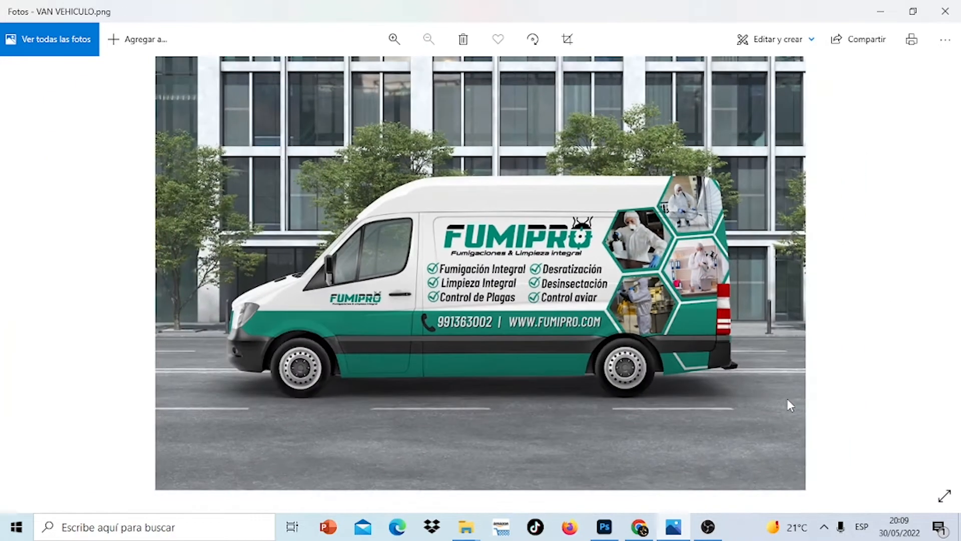
{"action": "left_click", "coordinate": [945, 11]}
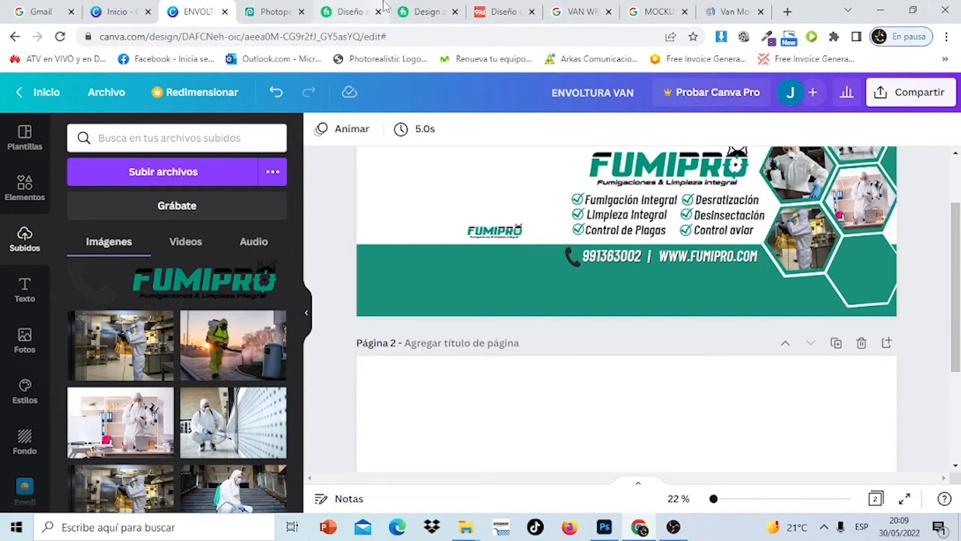
- Switch to the Fiverr pages and review the van wrap gig's Básico and Estándar packages and the Vinilos para vehículos listings
{"action": "left_click", "coordinate": [414, 8]}
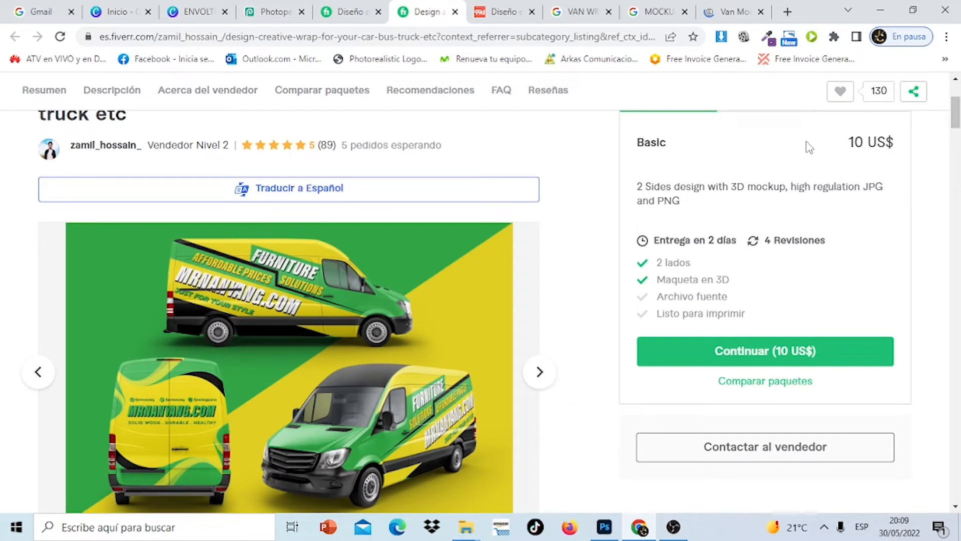
{"action": "scroll", "coordinate": [958, 131], "scroll_direction": "up", "scroll_amount": 3}
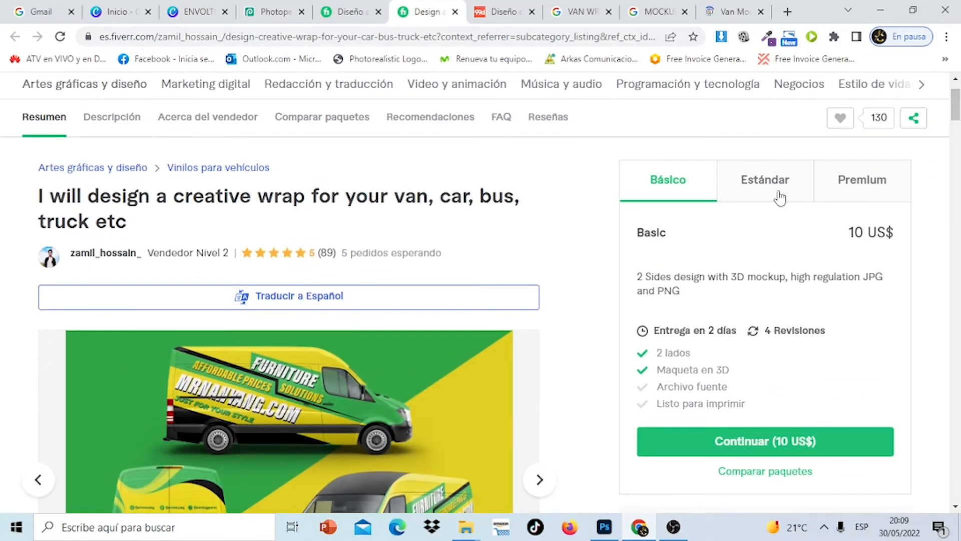
{"action": "left_click", "coordinate": [780, 197]}
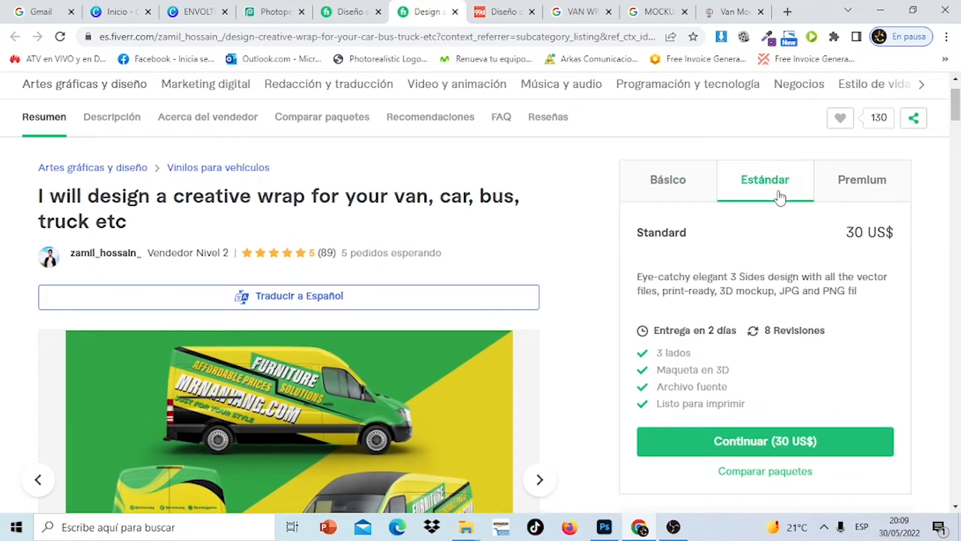
{"action": "left_click", "coordinate": [668, 180]}
{"action": "left_click", "coordinate": [341, 9]}
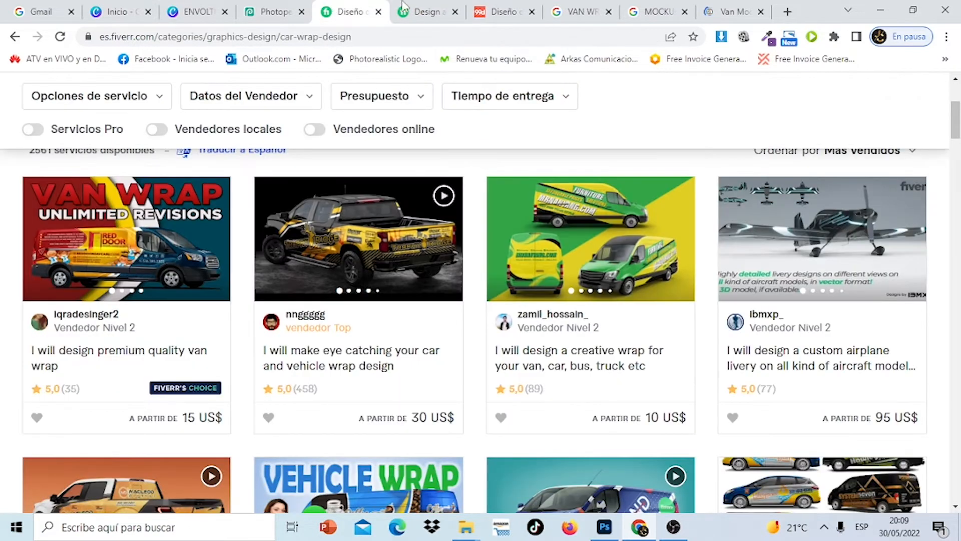
{"action": "left_click_drag", "start_coordinate": [958, 104], "coordinate": [959, 80]}
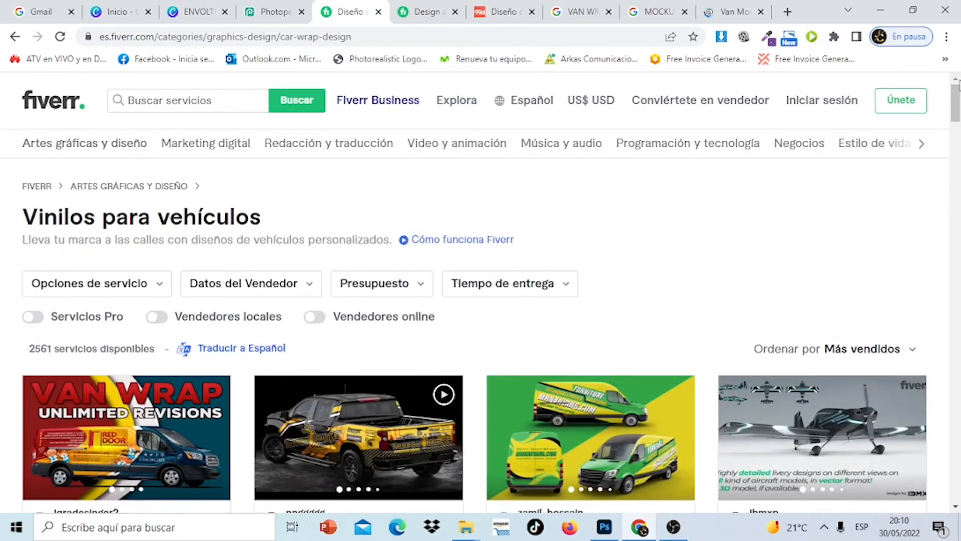
- Return to the Canva design and add a square to page 2, shaped into a green full-width band along the page's bottom edge
{"action": "left_click", "coordinate": [206, 11]}
{"action": "scroll", "coordinate": [957, 282], "scroll_direction": "down", "scroll_amount": 1}
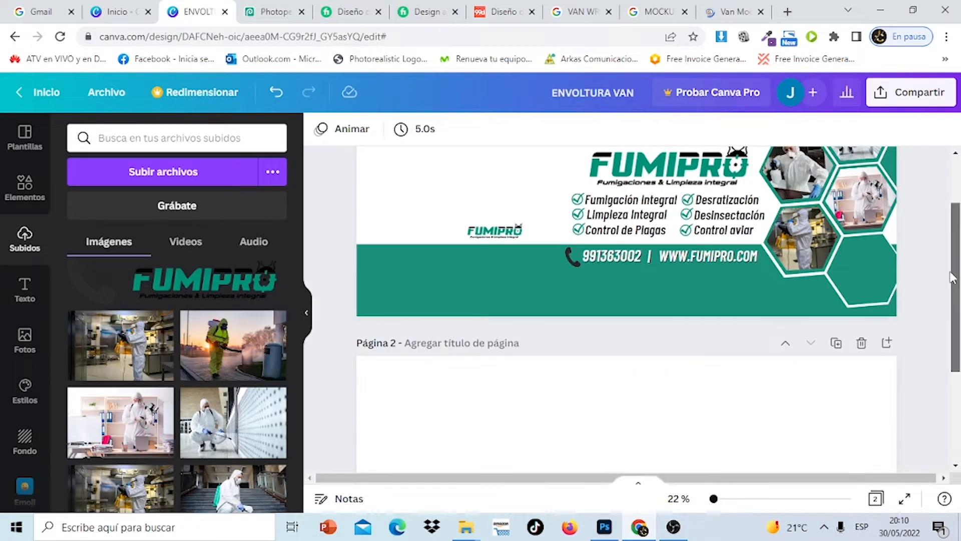
{"action": "scroll", "coordinate": [956, 286], "scroll_direction": "up", "scroll_amount": 1}
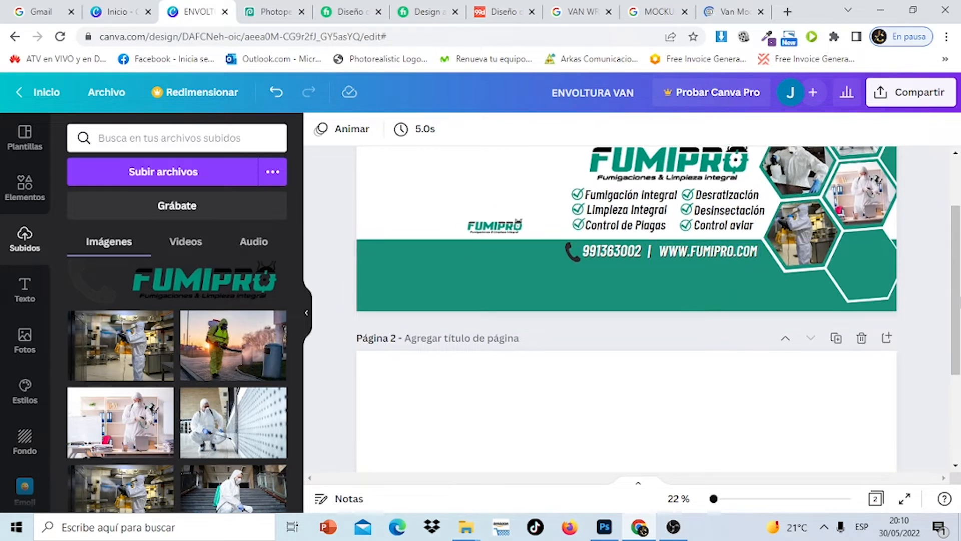
{"action": "scroll", "coordinate": [957, 290], "scroll_direction": "down", "scroll_amount": 3}
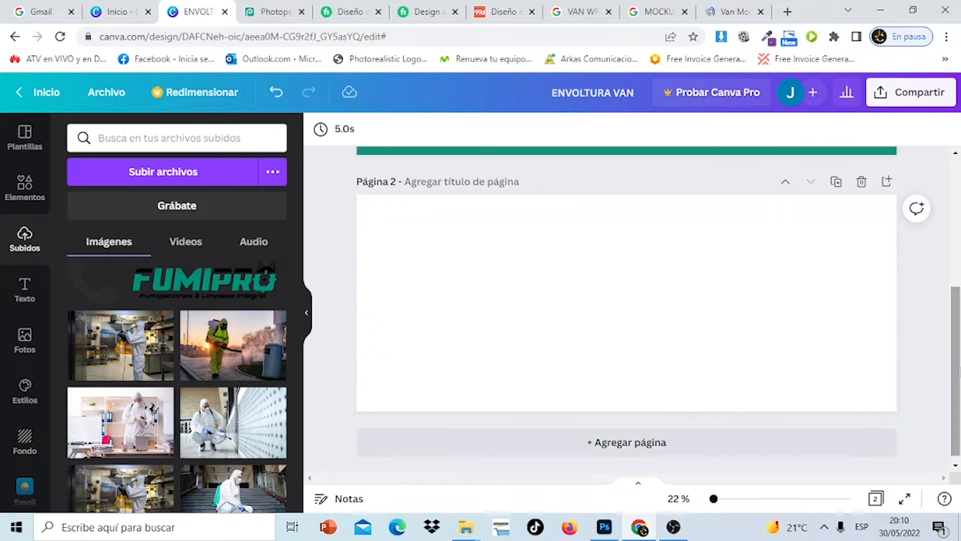
{"action": "left_click", "coordinate": [26, 196]}
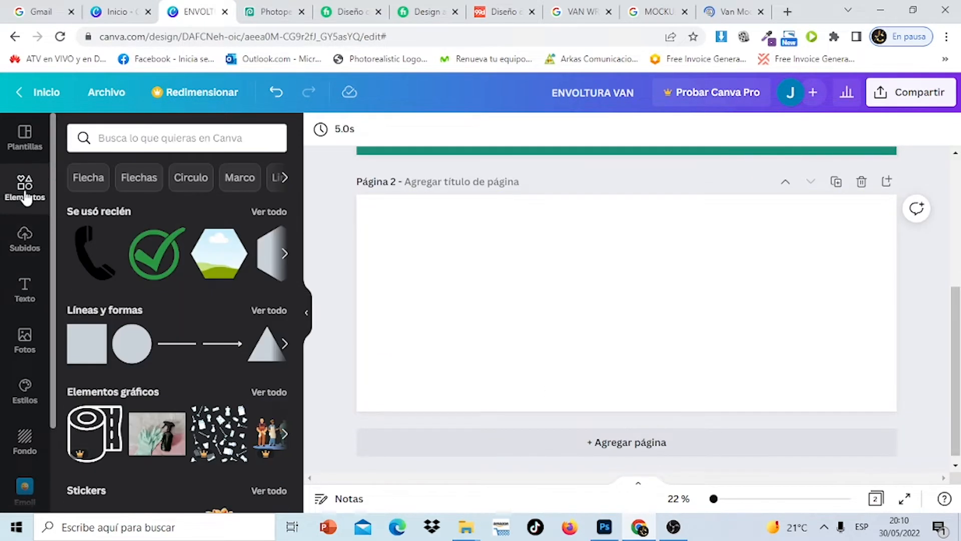
{"action": "left_click", "coordinate": [80, 352]}
{"action": "left_click_drag", "start_coordinate": [624, 303], "coordinate": [900, 360]}
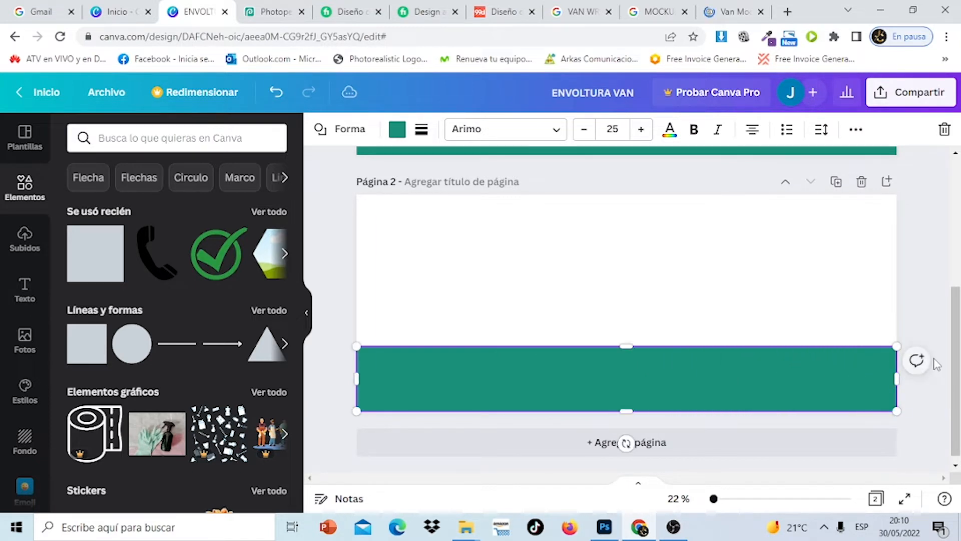
{"action": "left_click", "coordinate": [927, 301]}
- Raise the top edge of page 2's green band slightly to make it taller
{"action": "mouse_move", "coordinate": [956, 333]}
{"action": "left_mouse_down"}
{"action": "mouse_move", "coordinate": [956, 259]}
{"action": "mouse_move", "coordinate": [957, 338]}
{"action": "mouse_move", "coordinate": [957, 325]}
{"action": "left_mouse_up"}
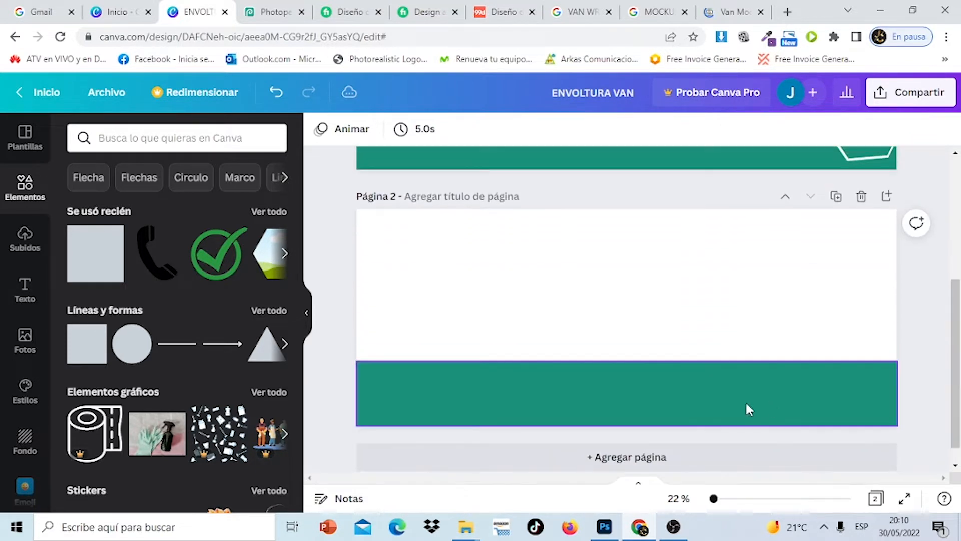
{"action": "left_click", "coordinate": [715, 409]}
{"action": "left_click_drag", "start_coordinate": [630, 360], "coordinate": [629, 358]}
{"action": "left_click", "coordinate": [929, 264]}
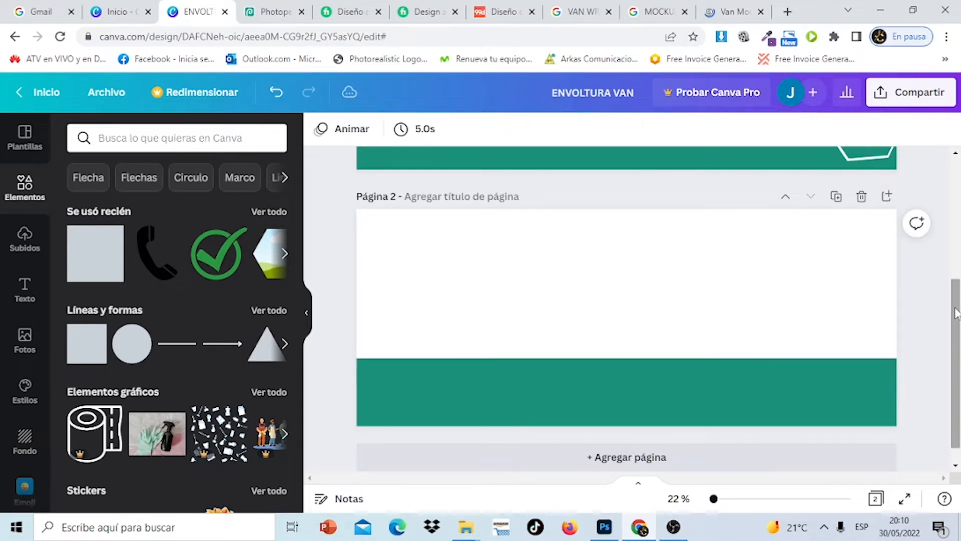
- Add a green flat-topped hexagon shape to page 2 and move it to the white area's right side above the band
{"action": "left_click_drag", "start_coordinate": [957, 314], "coordinate": [954, 205]}
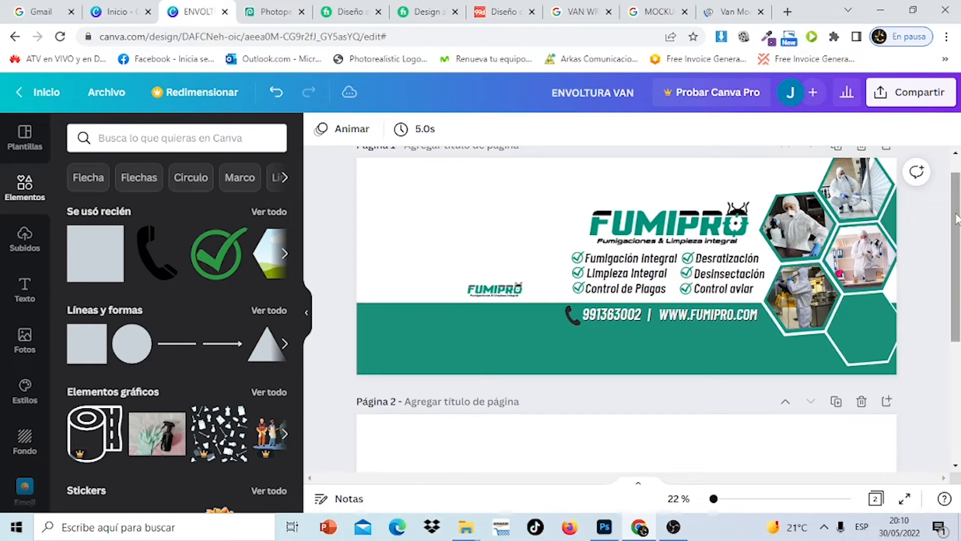
{"action": "left_click_drag", "start_coordinate": [956, 218], "coordinate": [957, 313]}
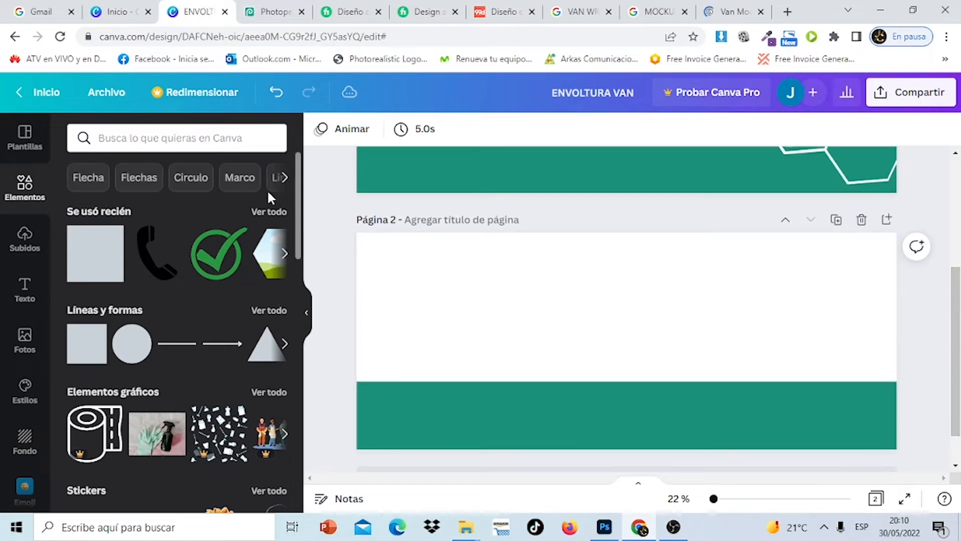
{"action": "left_click", "coordinate": [269, 311]}
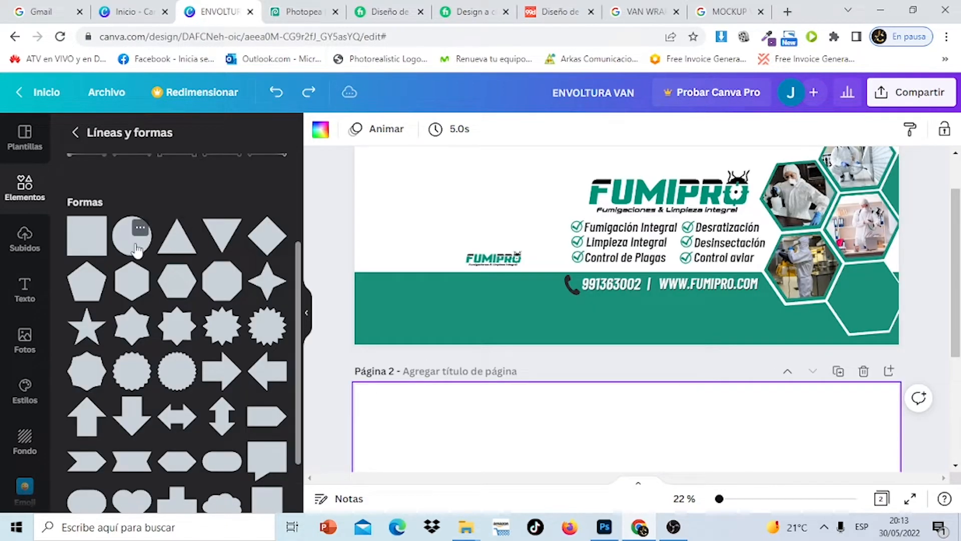
{"action": "left_click", "coordinate": [172, 289]}
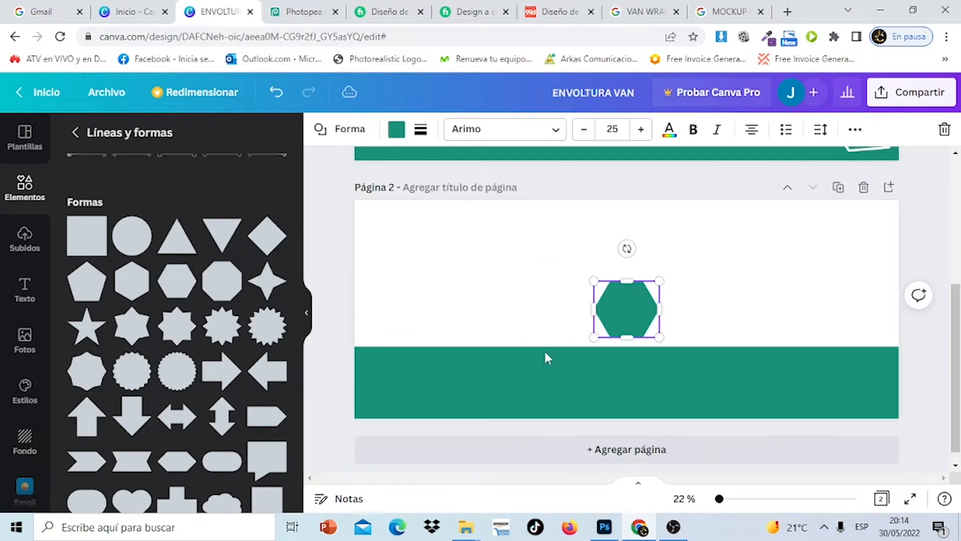
{"action": "left_click_drag", "start_coordinate": [957, 365], "coordinate": [954, 340]}
{"action": "left_click", "coordinate": [778, 362]}
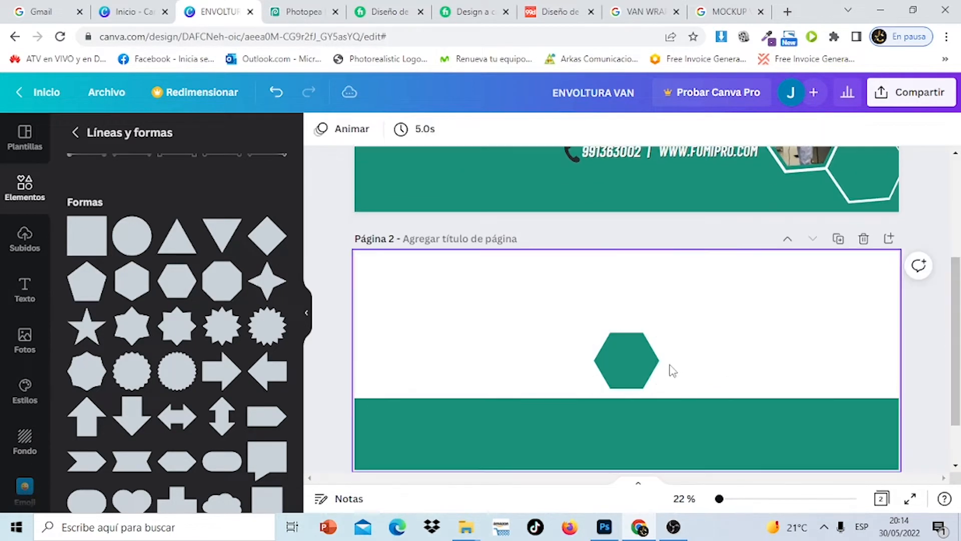
{"action": "left_click", "coordinate": [623, 363]}
{"action": "left_click_drag", "start_coordinate": [626, 361], "coordinate": [781, 333]}
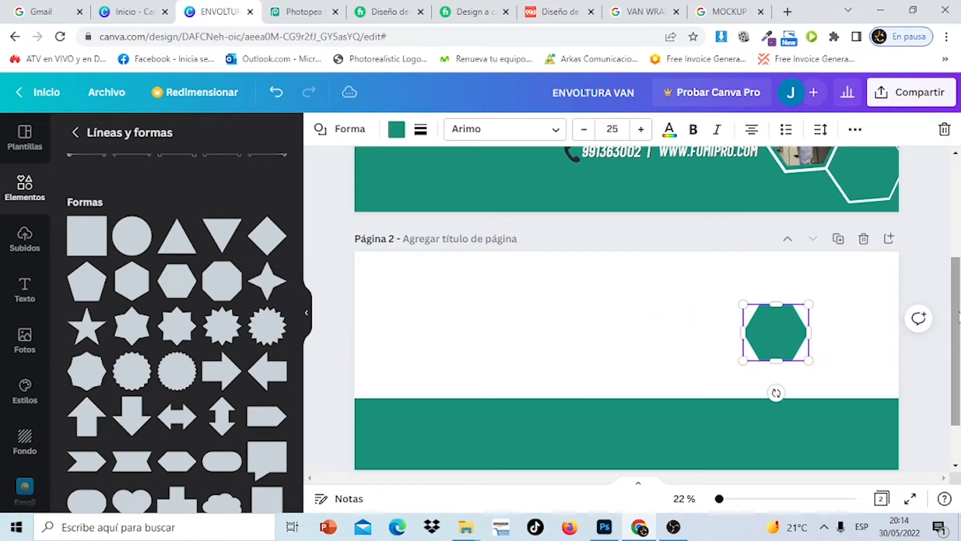
- Enlarge the green hexagon slightly from its upper-left corner, using the hexagons on page 1 as a size reference
{"action": "mouse_move", "coordinate": [954, 318]}
{"action": "left_mouse_down"}
{"action": "mouse_move", "coordinate": [954, 238]}
{"action": "mouse_move", "coordinate": [954, 303]}
{"action": "left_mouse_up"}
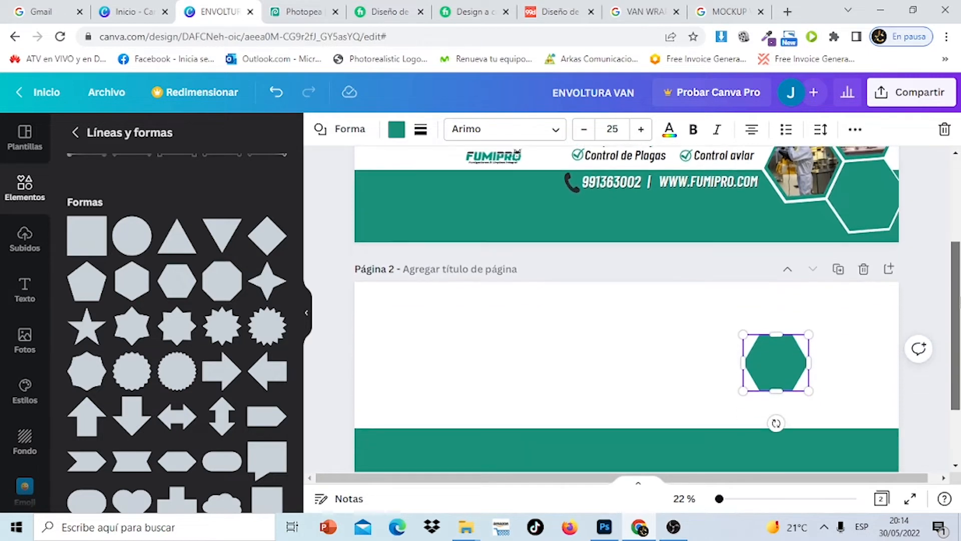
{"action": "left_click", "coordinate": [820, 382]}
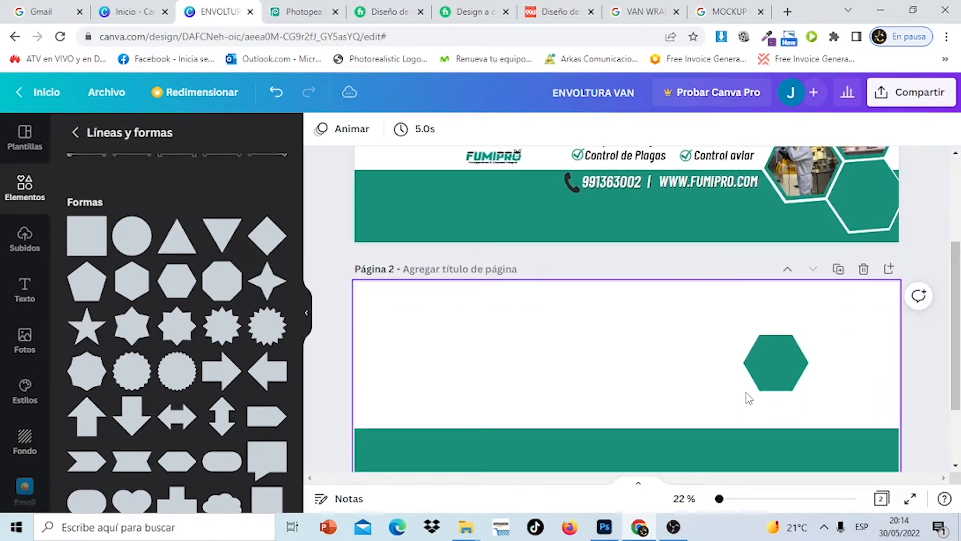
{"action": "left_click", "coordinate": [773, 353]}
{"action": "left_click_drag", "start_coordinate": [743, 334], "coordinate": [731, 324]}
{"action": "left_click_drag", "start_coordinate": [957, 321], "coordinate": [956, 297]}
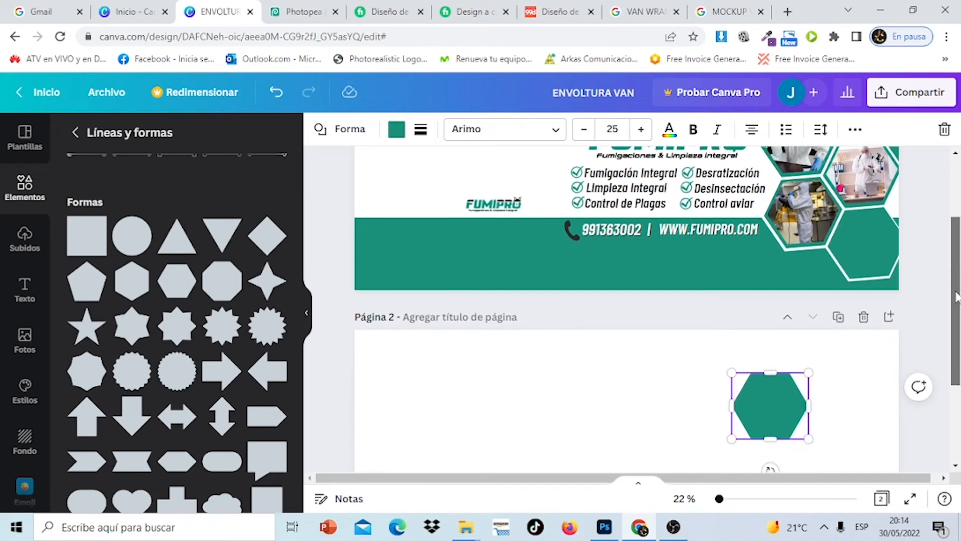
{"action": "left_click", "coordinate": [946, 361]}
{"action": "left_click_drag", "start_coordinate": [956, 350], "coordinate": [955, 393]}
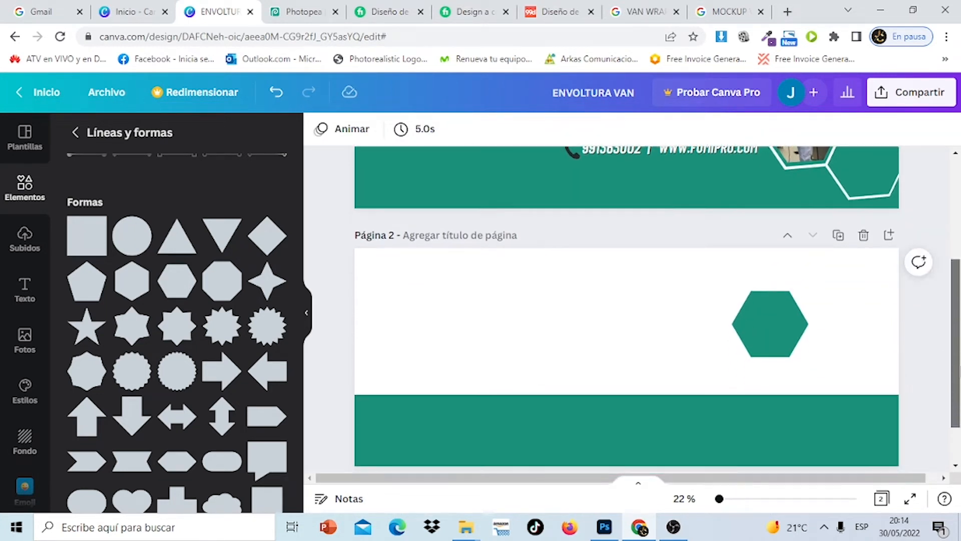
- Search the frames library for "hexagon"
{"action": "left_click", "coordinate": [76, 133]}
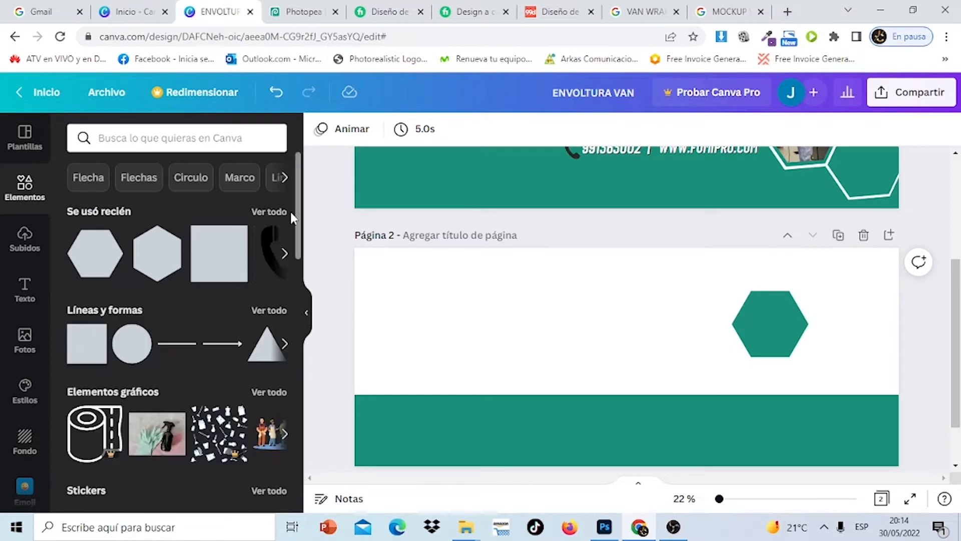
{"action": "left_click_drag", "start_coordinate": [297, 220], "coordinate": [309, 483]}
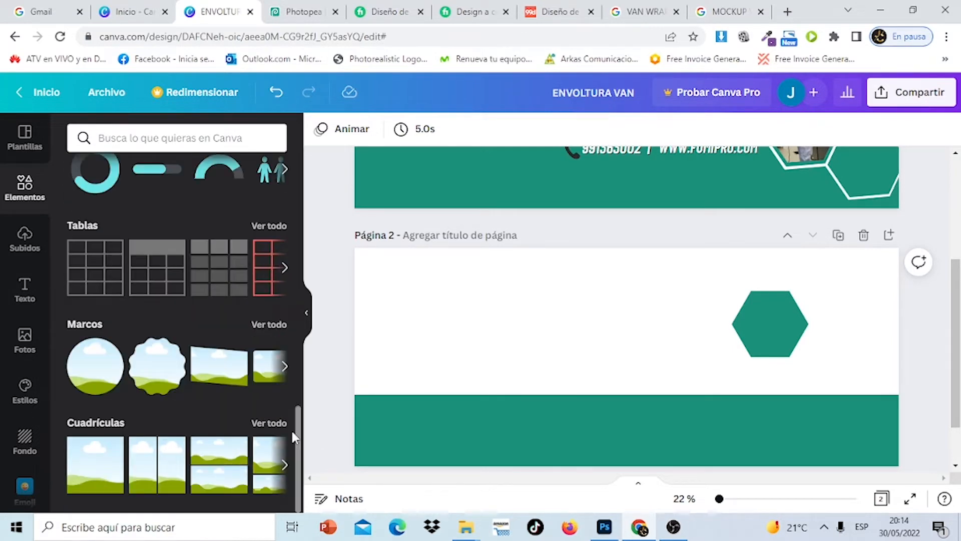
{"action": "left_click", "coordinate": [273, 331]}
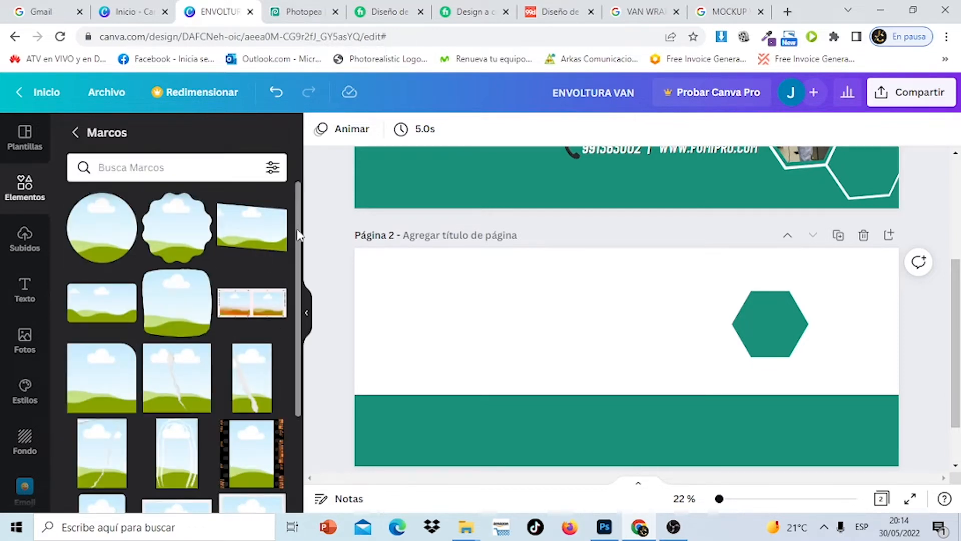
{"action": "scroll", "coordinate": [298, 235], "scroll_direction": "down", "scroll_amount": 5}
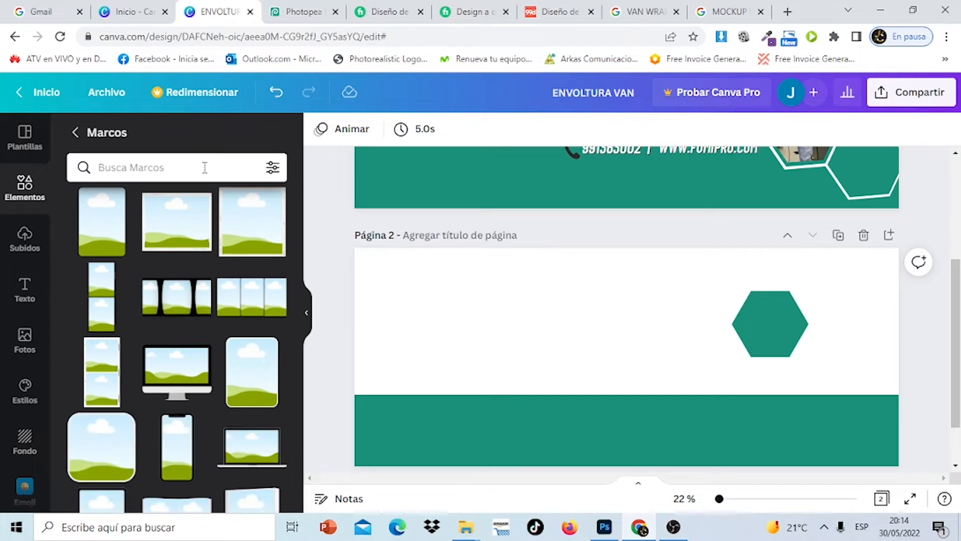
{"action": "left_click", "coordinate": [205, 167]}
{"action": "type", "text": "HEXA"}
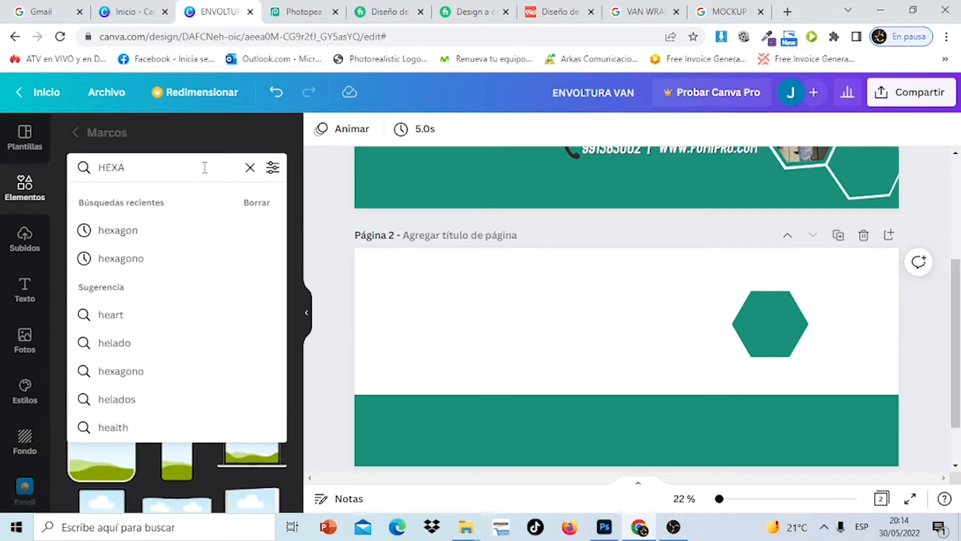
{"action": "left_click", "coordinate": [188, 230]}
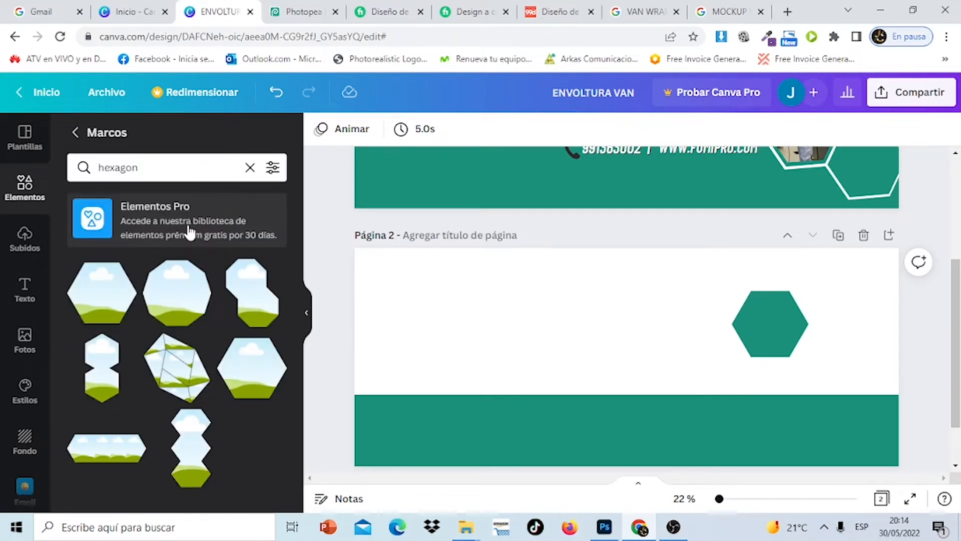
- Add a flat-topped hexagon photo frame to page 2, place it over the green hexagon and shrink it to nearly the same size
{"action": "left_click", "coordinate": [105, 302]}
{"action": "left_click_drag", "start_coordinate": [638, 338], "coordinate": [761, 337]}
{"action": "left_click_drag", "start_coordinate": [818, 401], "coordinate": [786, 339]}
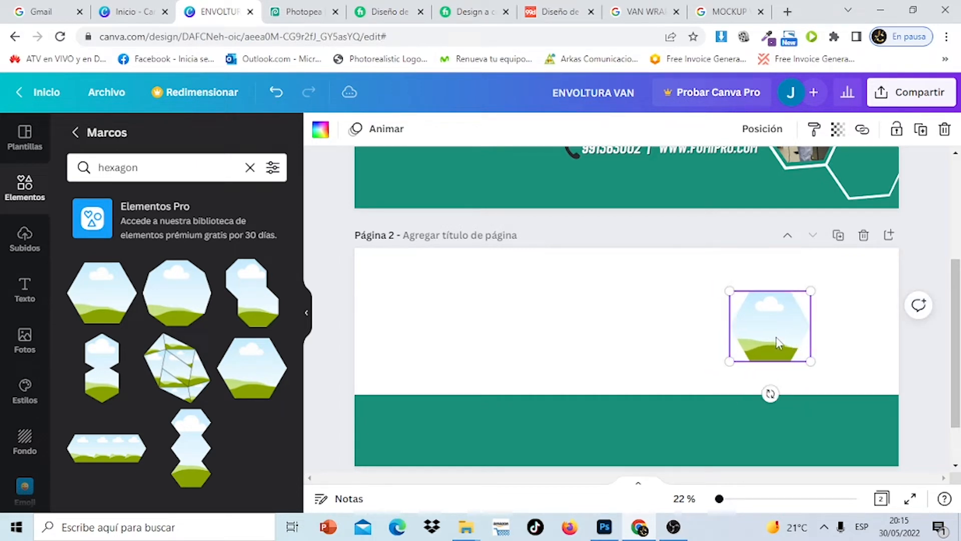
- Enlarge the green hexagon to about 571 × 491 and center the photo frame over it, leaving an even green border
{"action": "left_click_drag", "start_coordinate": [780, 336], "coordinate": [795, 403]}
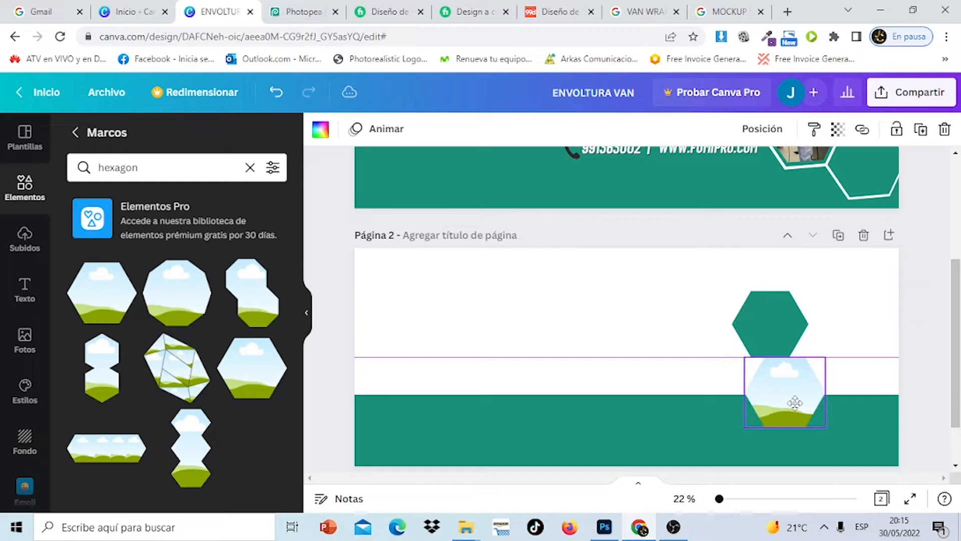
{"action": "left_click", "coordinate": [779, 338]}
{"action": "left_click_drag", "start_coordinate": [813, 282], "coordinate": [821, 279]}
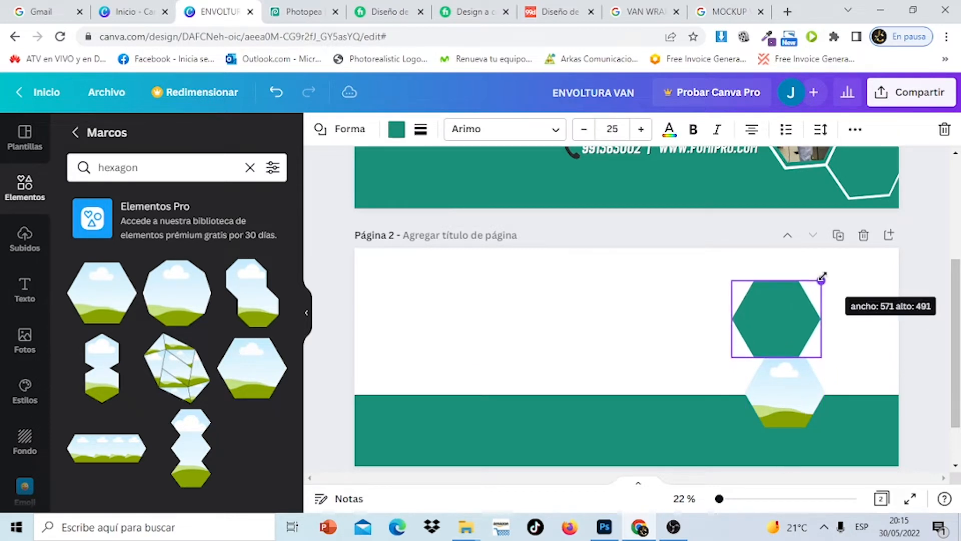
{"action": "left_click_drag", "start_coordinate": [774, 389], "coordinate": [794, 334]}
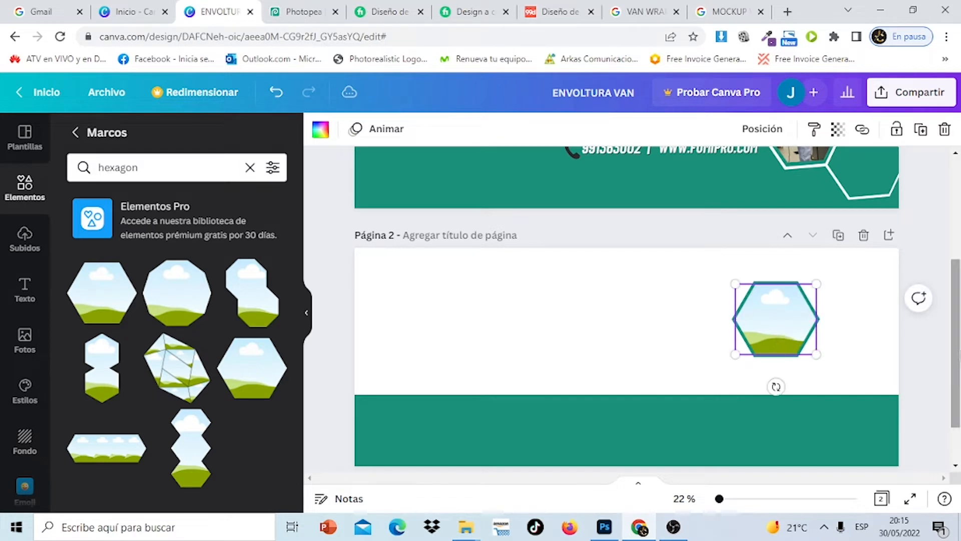
- Rotate the photo frame and the green hexagon together slightly counterclockwise to match the tilt of the hexagons on page 1
{"action": "left_click_drag", "start_coordinate": [955, 358], "coordinate": [959, 330]}
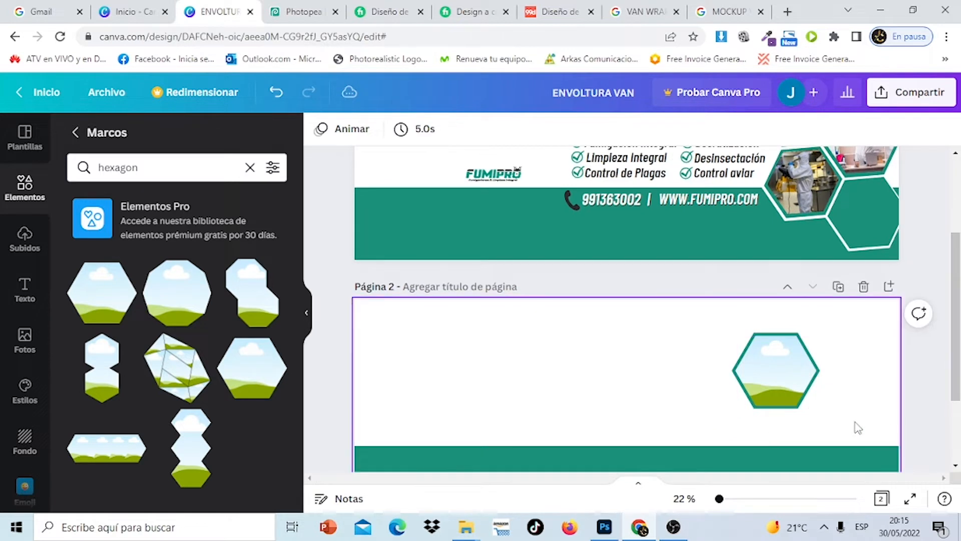
{"action": "left_click", "coordinate": [779, 384]}
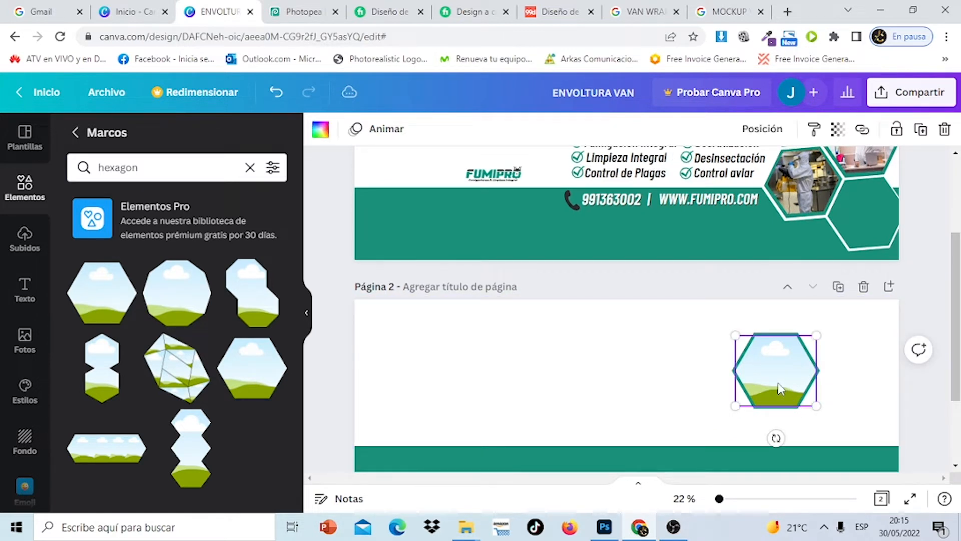
{"action": "left_click", "coordinate": [782, 409]}
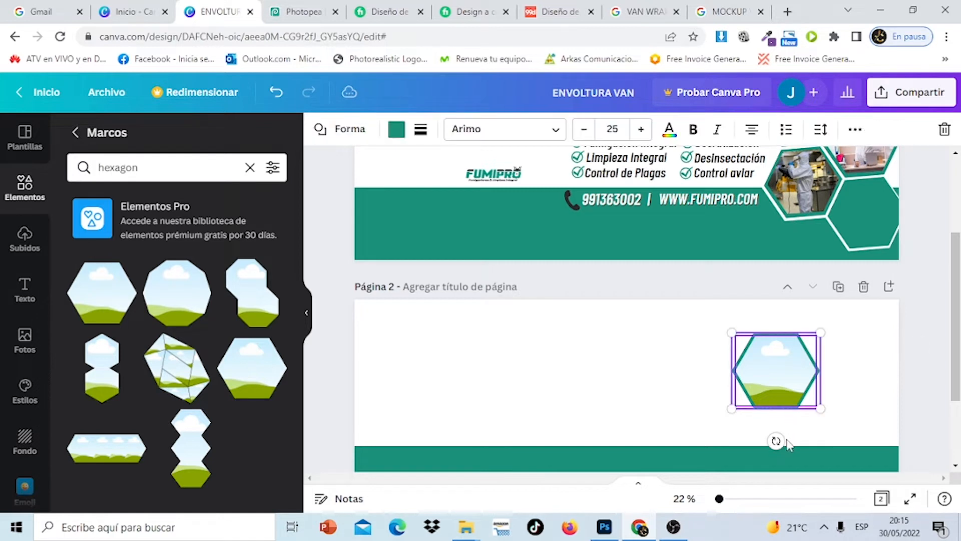
{"action": "left_click_drag", "start_coordinate": [786, 433], "coordinate": [785, 436]}
{"action": "left_click", "coordinate": [925, 370]}
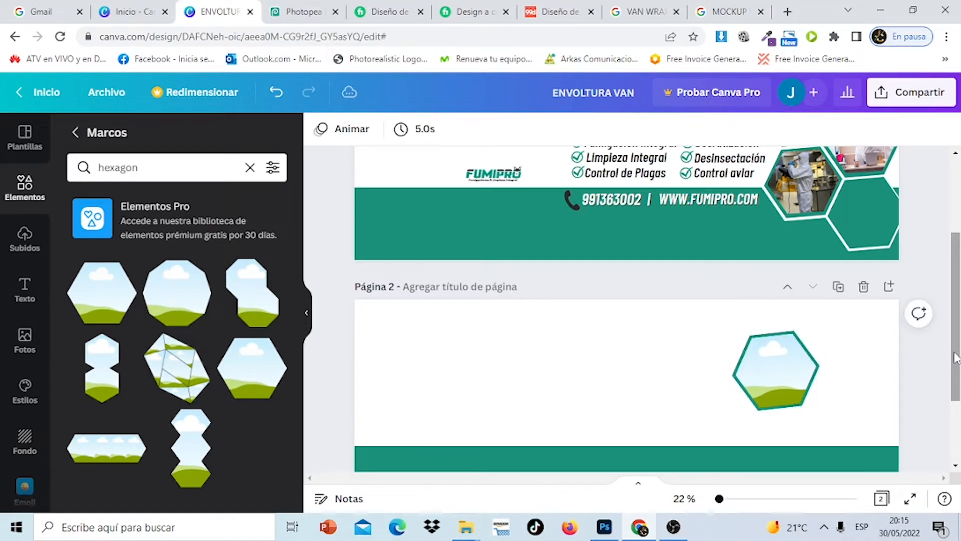
- Shrink the tilted frame and green hexagon together slightly from their lower-left corner, comparing them with the hexagons on page 1
{"action": "left_click_drag", "start_coordinate": [958, 356], "coordinate": [959, 377]}
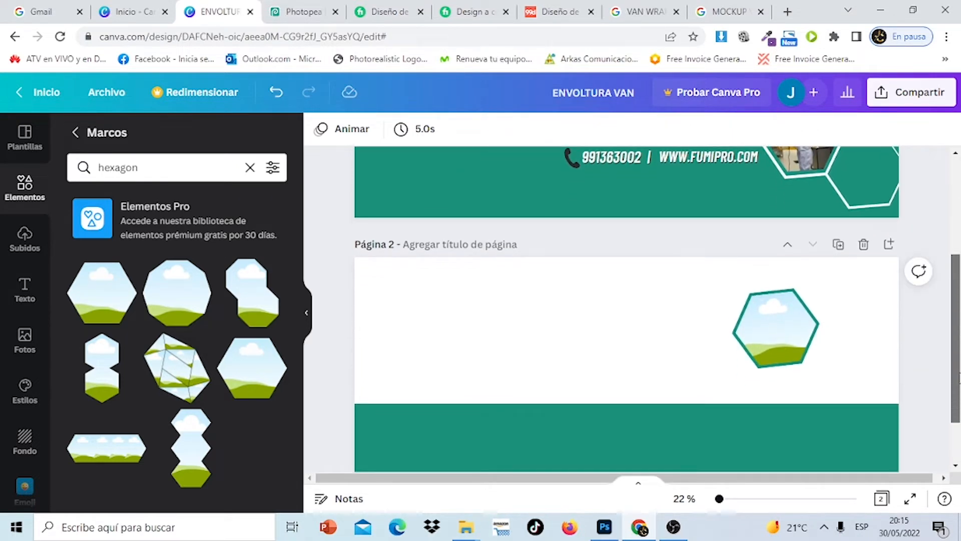
{"action": "left_click", "coordinate": [774, 338]}
{"action": "left_click", "coordinate": [774, 338]}
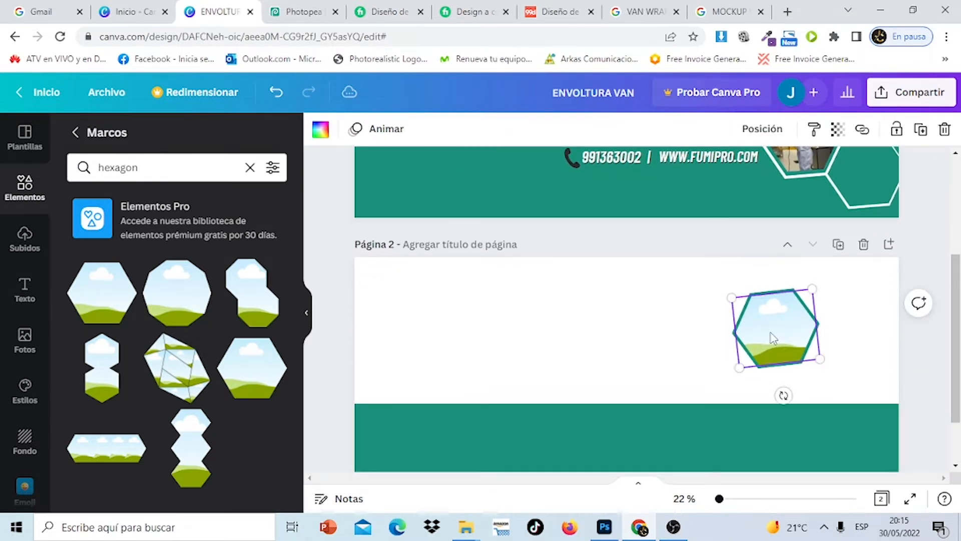
{"action": "left_click", "coordinate": [794, 368]}
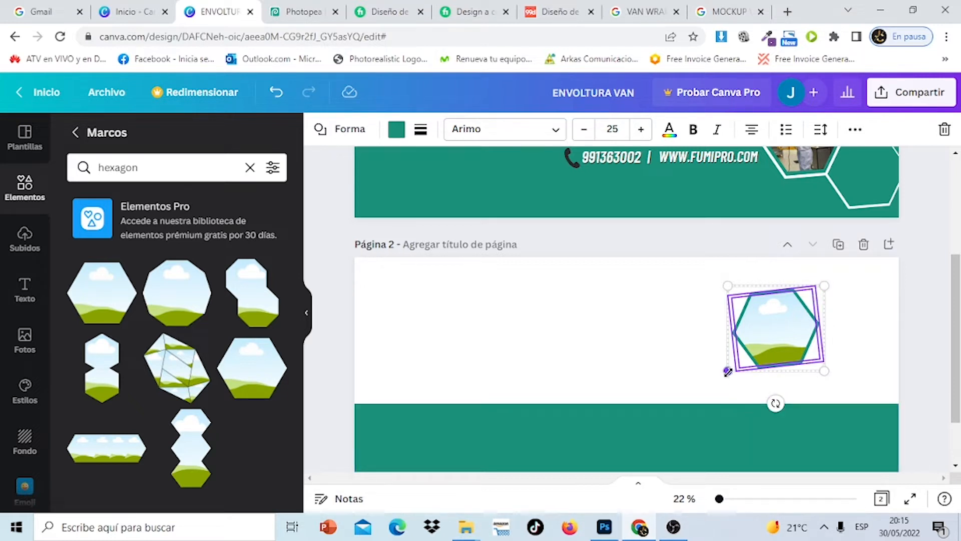
{"action": "left_click_drag", "start_coordinate": [729, 370], "coordinate": [733, 365]}
{"action": "left_click", "coordinate": [917, 334]}
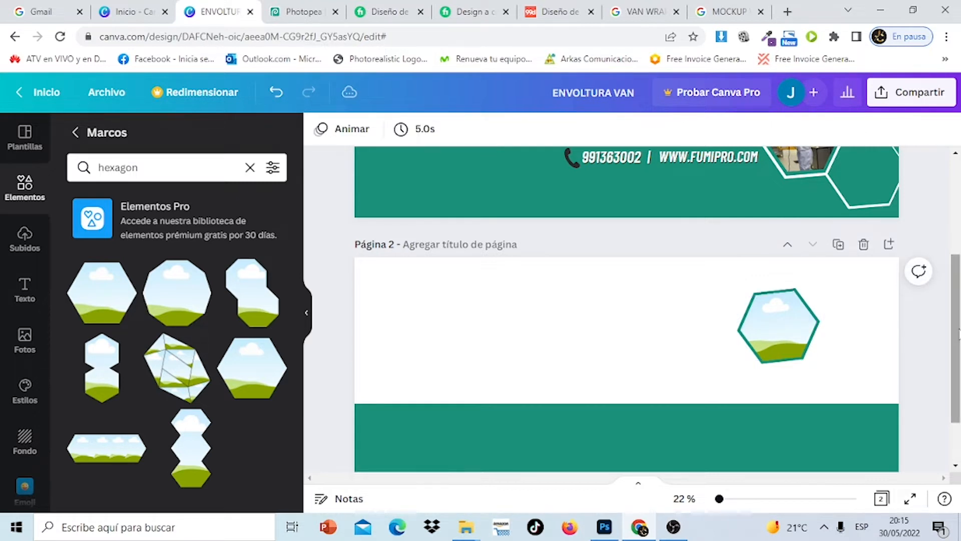
{"action": "scroll", "coordinate": [958, 335], "scroll_direction": "up", "scroll_amount": 4}
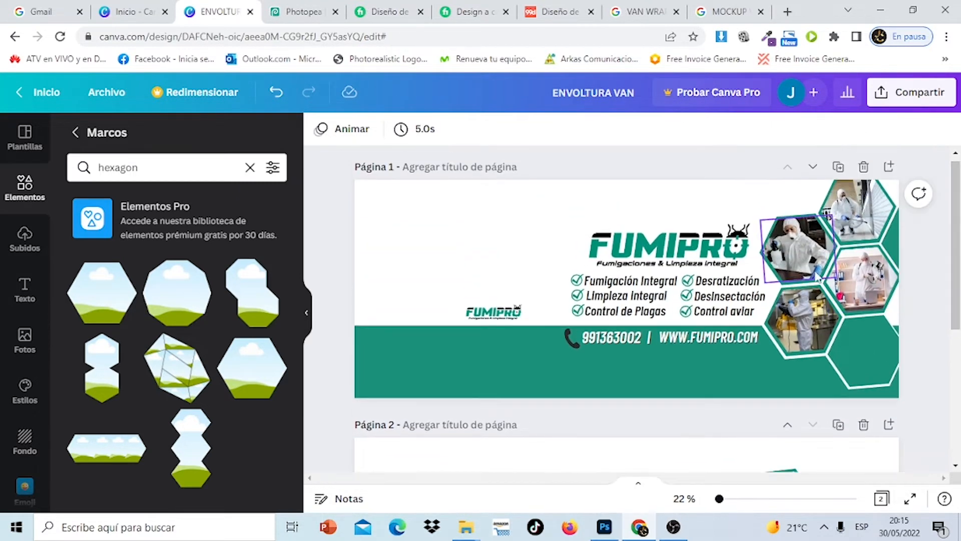
{"action": "scroll", "coordinate": [957, 300], "scroll_direction": "down", "scroll_amount": 3}
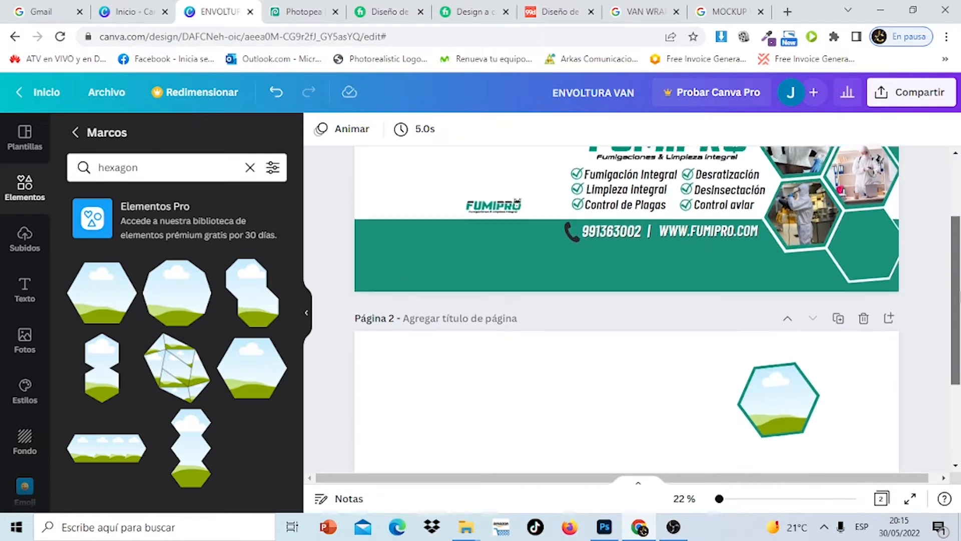
{"action": "scroll", "coordinate": [461, 344], "scroll_direction": "up", "scroll_amount": 3}
{"action": "scroll", "coordinate": [461, 345], "scroll_direction": "down", "scroll_amount": 4}
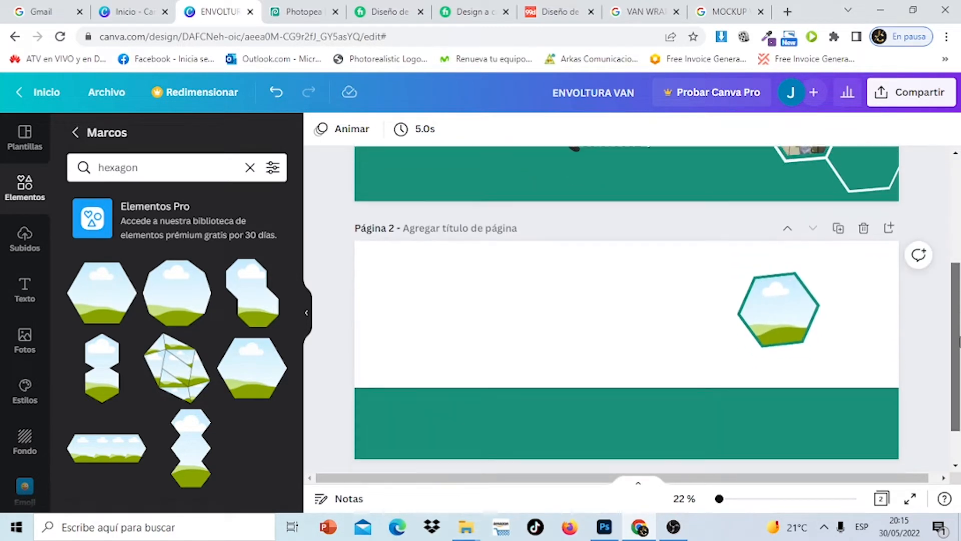
- Fill page 2's hexagon frame with the recently used photo of a worker in a white protective suit wiping a counter
{"action": "left_click", "coordinate": [25, 241]}
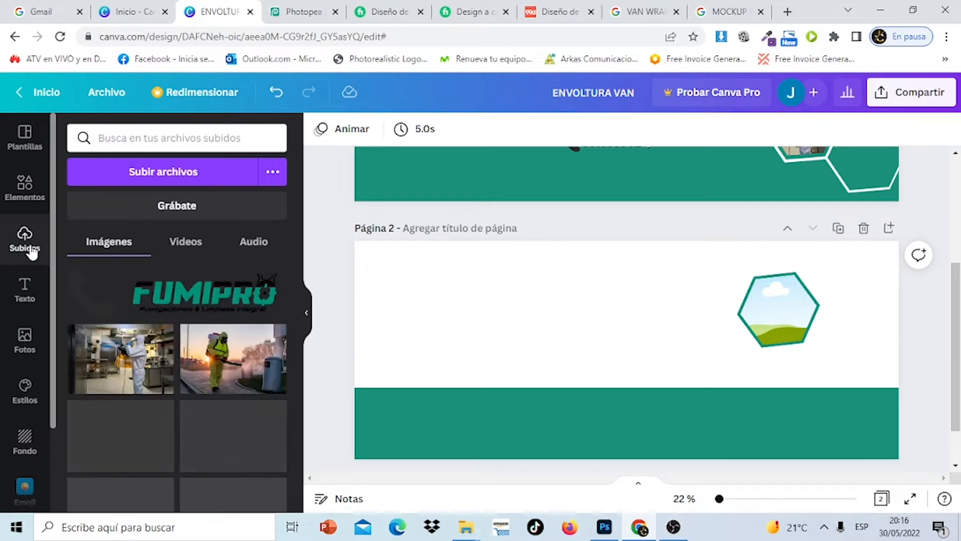
{"action": "left_click", "coordinate": [22, 347]}
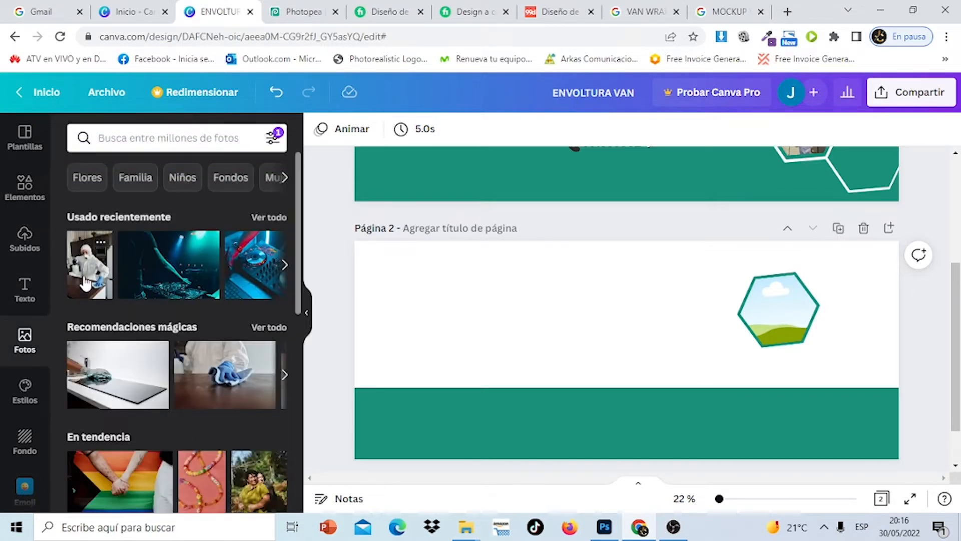
{"action": "left_click", "coordinate": [86, 283]}
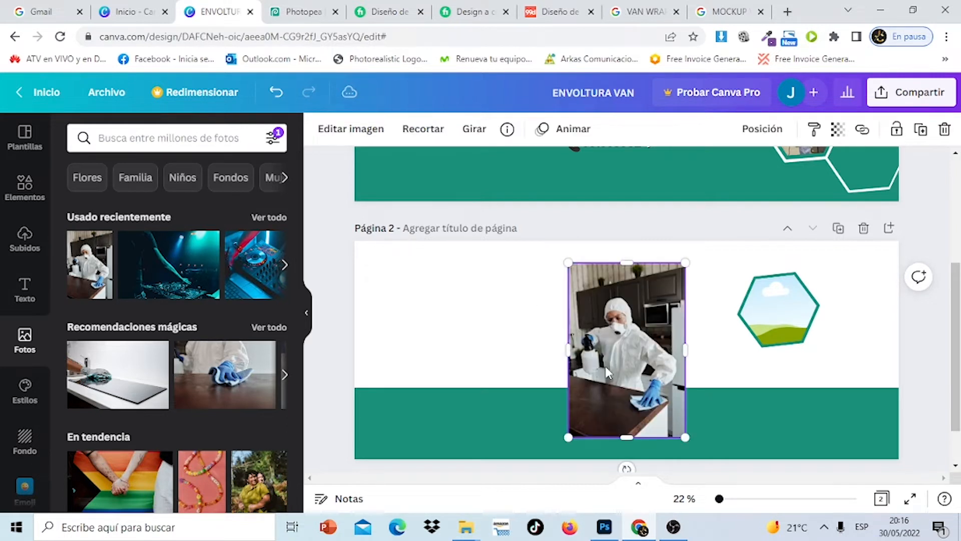
{"action": "left_click_drag", "start_coordinate": [607, 373], "coordinate": [762, 306]}
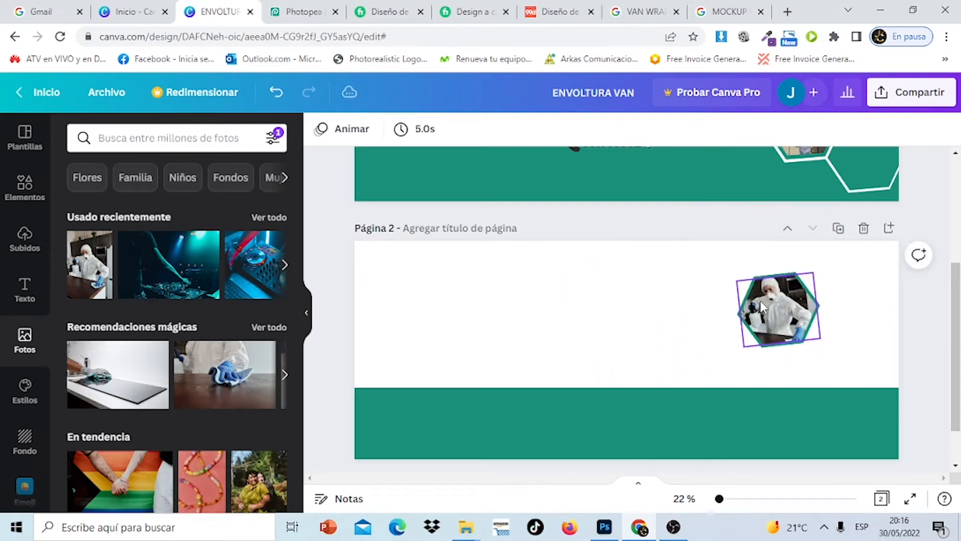
- Group the framed photo with the green hexagon behind it on page 2
{"action": "left_click_drag", "start_coordinate": [956, 334], "coordinate": [959, 308]}
{"action": "left_click", "coordinate": [775, 354]}
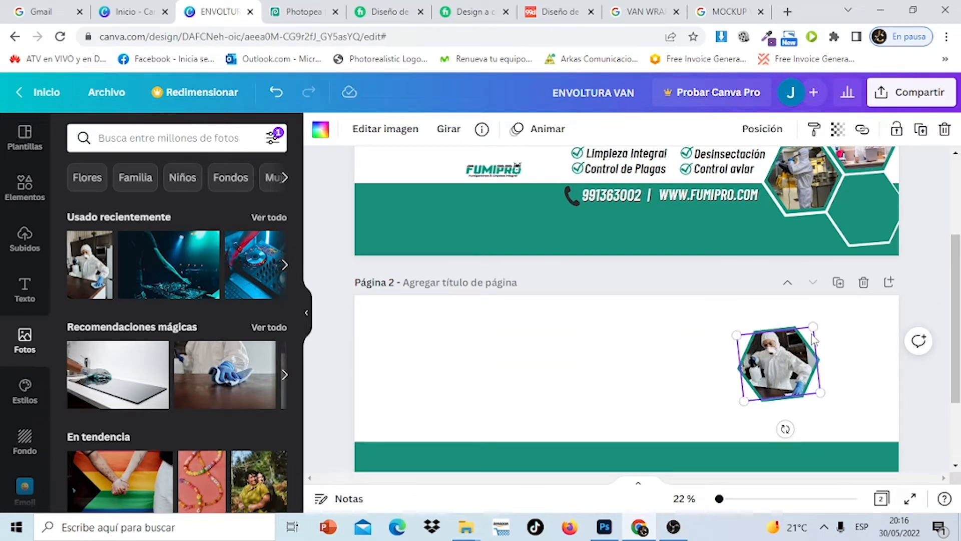
{"action": "left_click", "coordinate": [833, 364]}
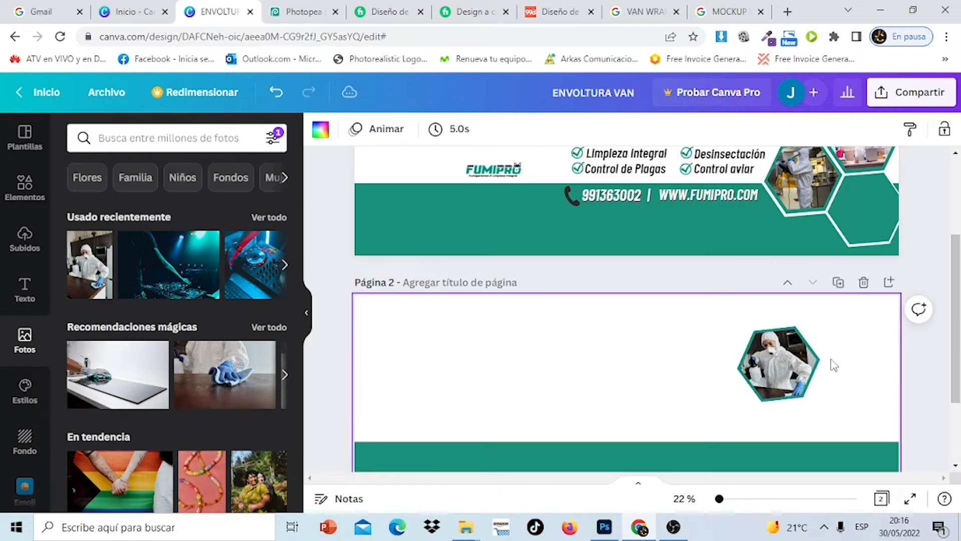
{"action": "left_click", "coordinate": [784, 379]}
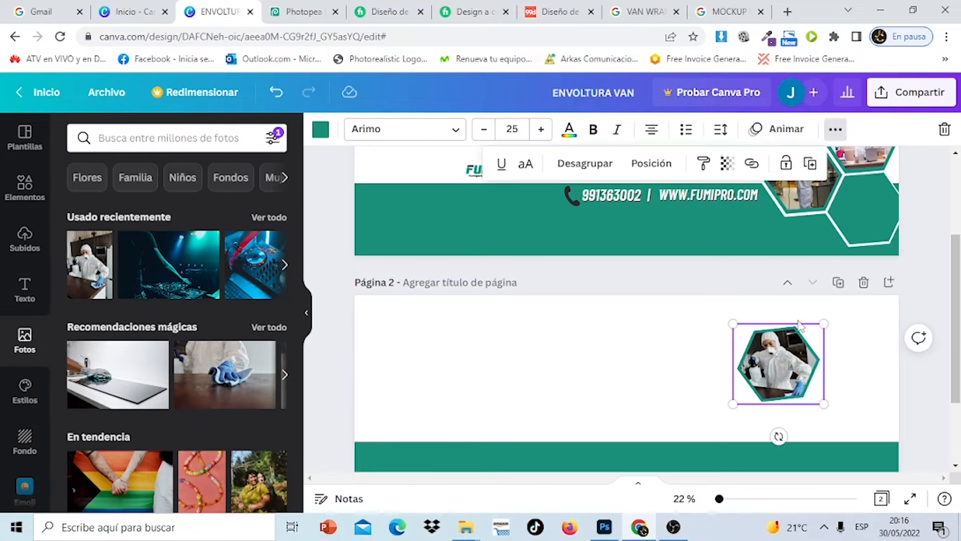
- Duplicate the photo hexagon group and fit the copy up and to the right of the original against page 2's top edge
{"action": "left_click", "coordinate": [810, 165]}
{"action": "left_click_drag", "start_coordinate": [785, 388], "coordinate": [855, 347]}
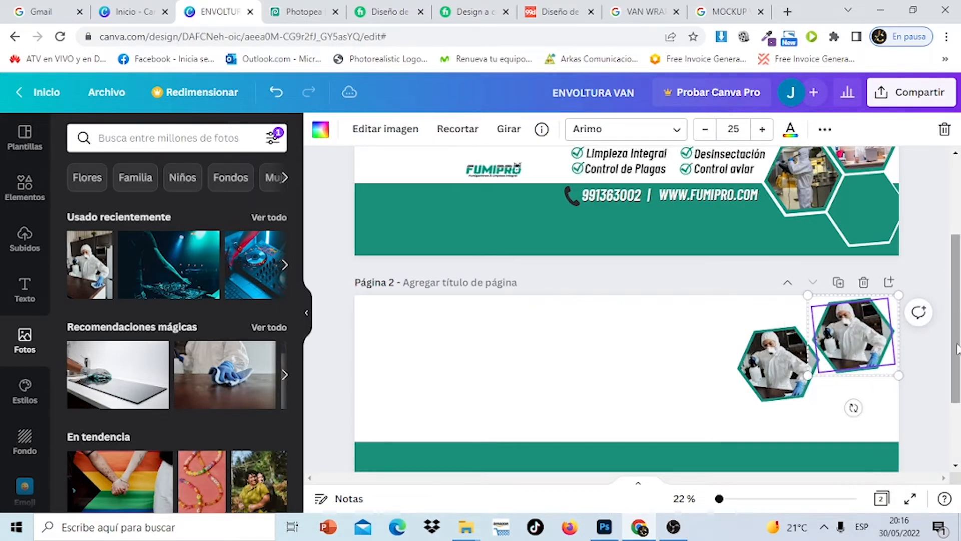
{"action": "left_click_drag", "start_coordinate": [954, 350], "coordinate": [951, 298]}
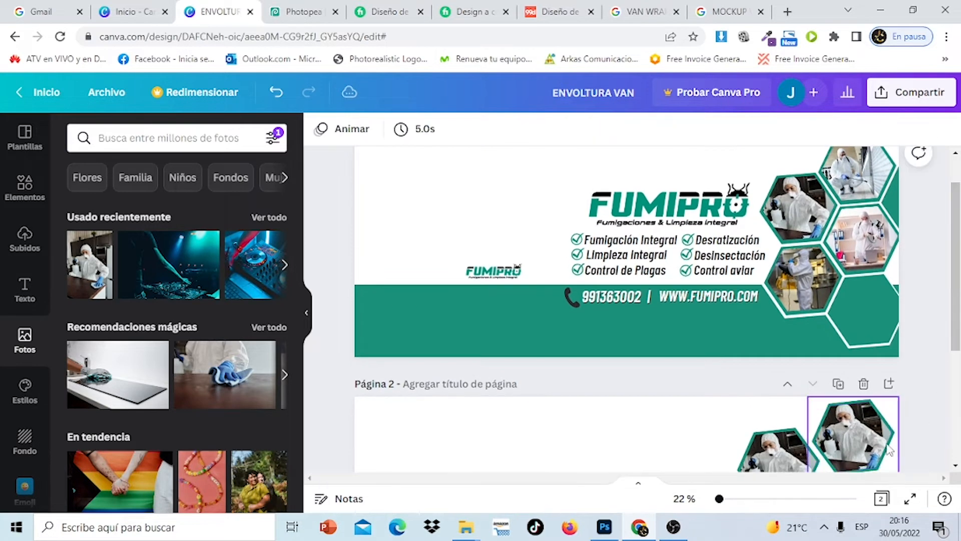
{"action": "left_click_drag", "start_coordinate": [860, 448], "coordinate": [853, 442]}
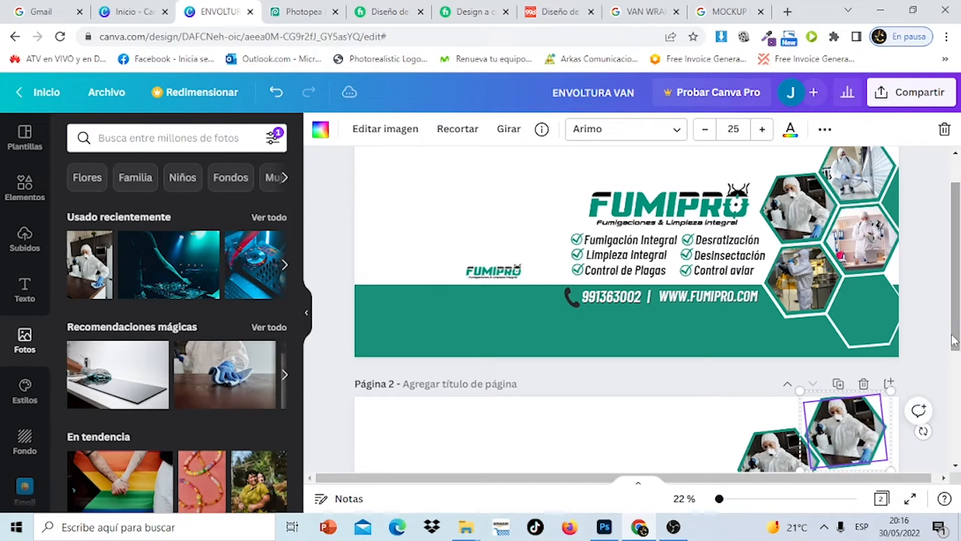
- Nudge the lower-left photo hexagon slightly closer to the upper copy, leaving a narrow gap between them
{"action": "left_click_drag", "start_coordinate": [952, 343], "coordinate": [956, 380]}
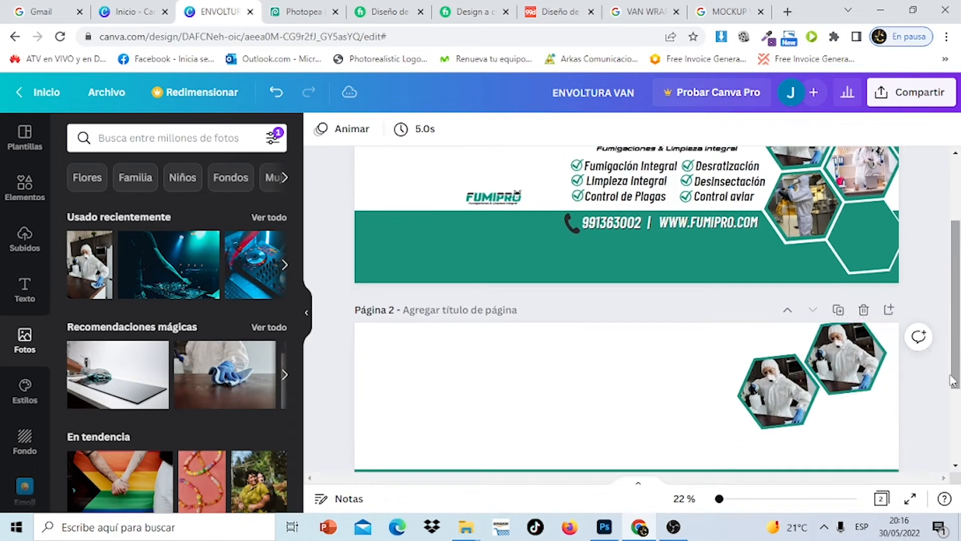
{"action": "left_click_drag", "start_coordinate": [784, 400], "coordinate": [785, 406]}
{"action": "left_click_drag", "start_coordinate": [953, 345], "coordinate": [952, 386]}
{"action": "left_click", "coordinate": [871, 373]}
- Duplicate page 2's left photo hexagon group and place the copy directly below the upper-right photo hexagon
{"action": "left_click", "coordinate": [779, 332]}
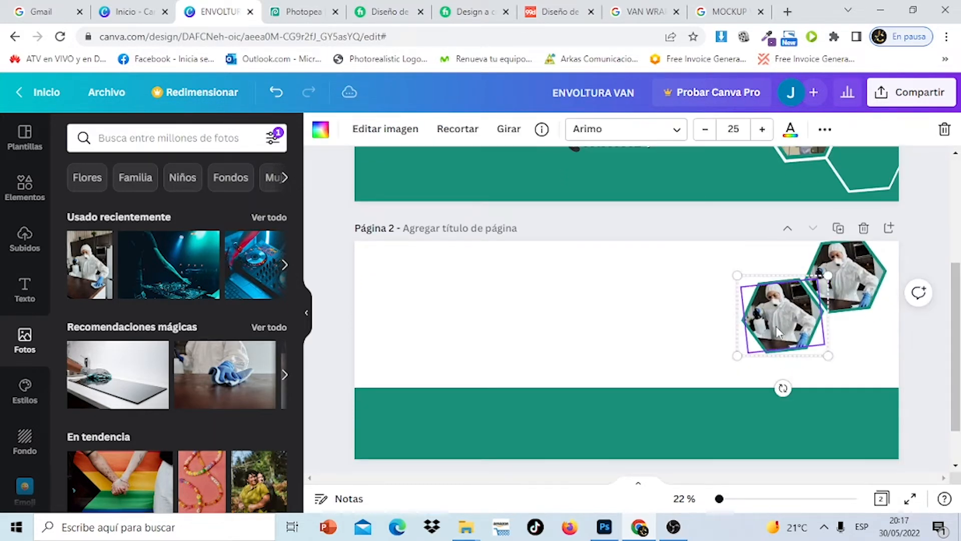
{"action": "left_click", "coordinate": [825, 131]}
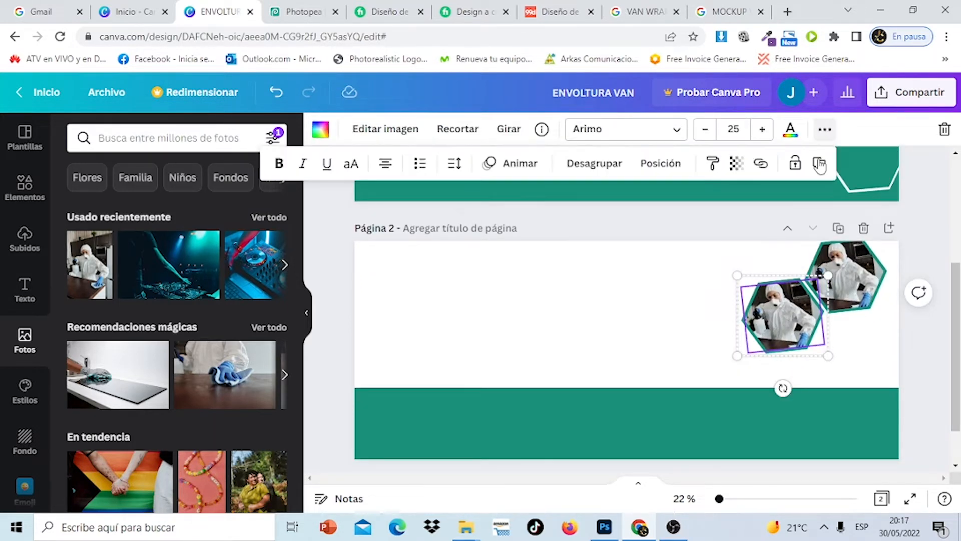
{"action": "left_click", "coordinate": [818, 166]}
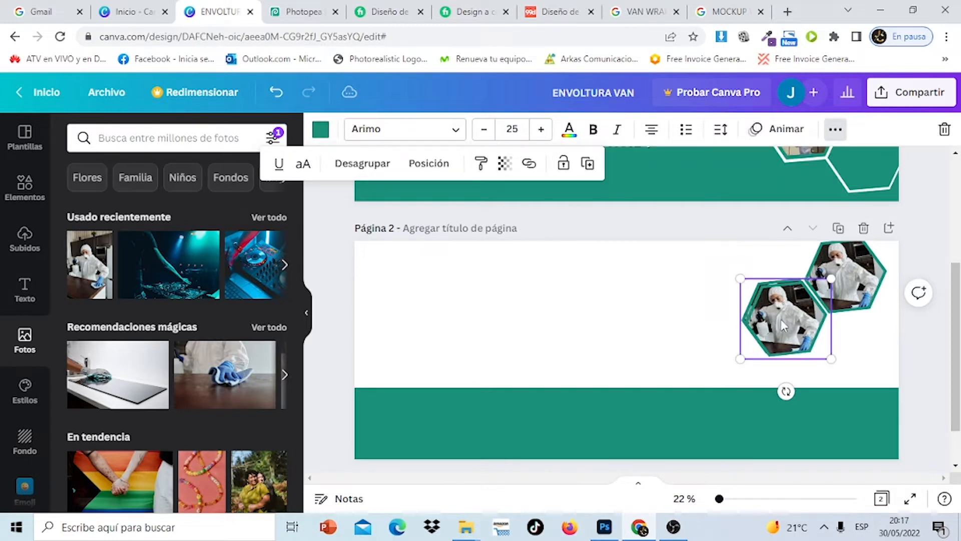
{"action": "left_click_drag", "start_coordinate": [783, 325], "coordinate": [847, 356]}
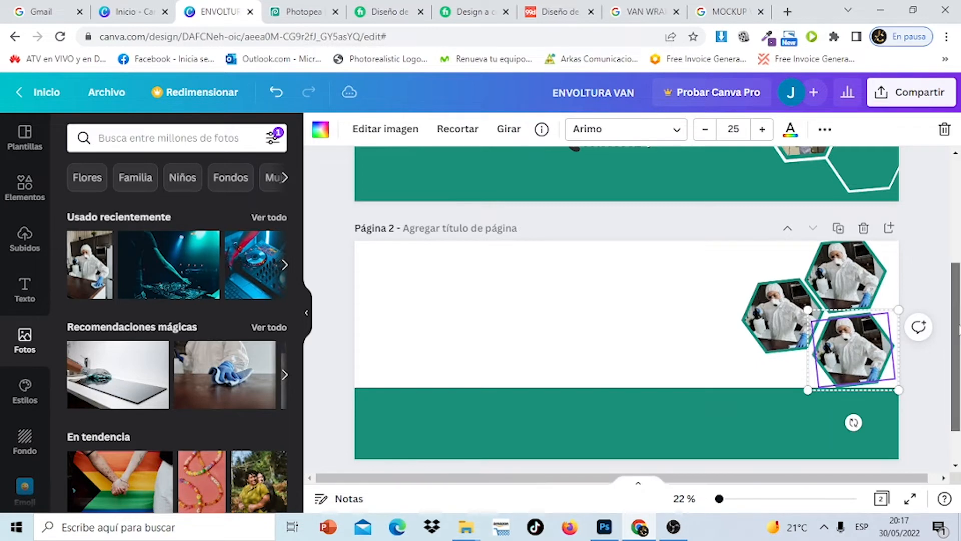
- Nudge page 2's left photo hexagon slightly right and down to even the narrow gaps between the three hexagons
{"action": "scroll", "coordinate": [948, 326], "scroll_direction": "up", "scroll_amount": 2}
{"action": "scroll", "coordinate": [629, 309], "scroll_direction": "down", "scroll_amount": 2}
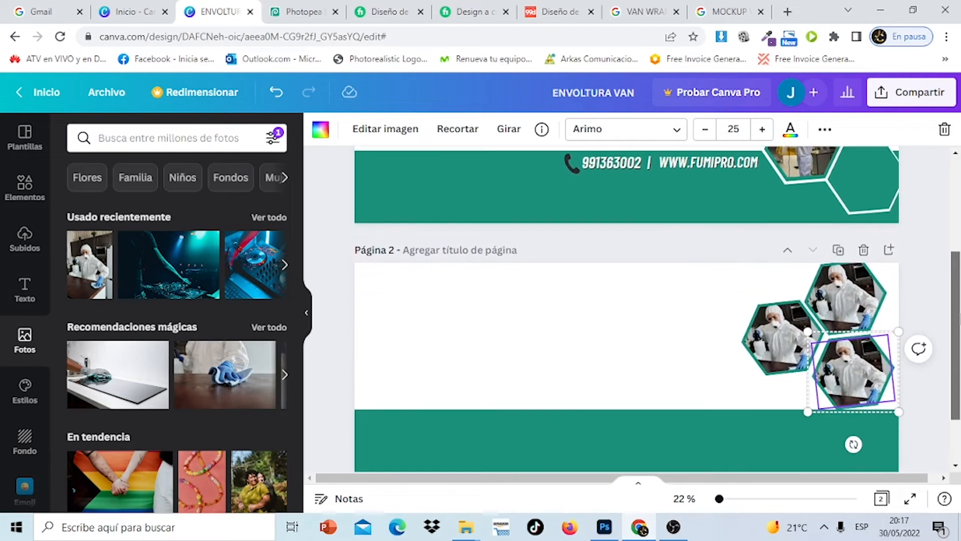
{"action": "scroll", "coordinate": [629, 310], "scroll_direction": "up", "scroll_amount": 2}
{"action": "left_click_drag", "start_coordinate": [959, 278], "coordinate": [955, 312]}
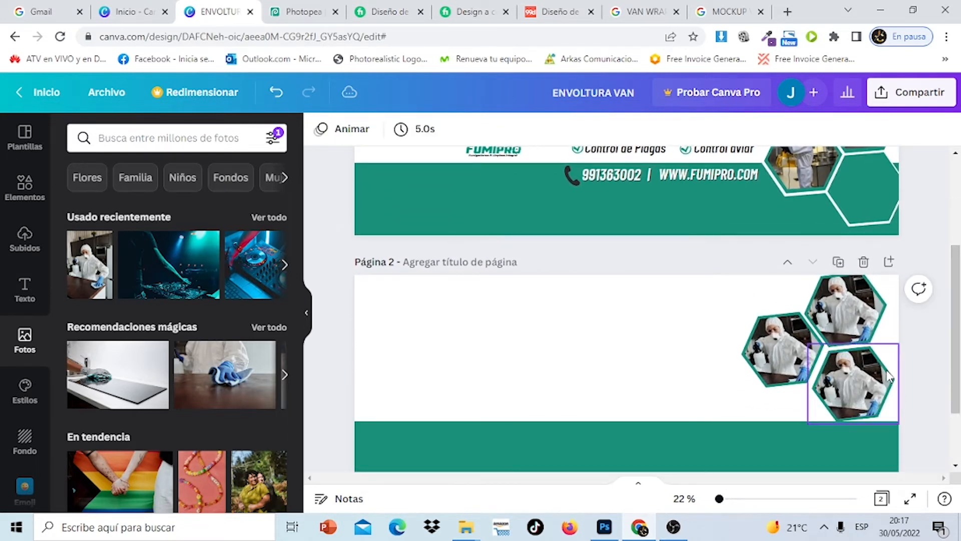
{"action": "left_click", "coordinate": [857, 380]}
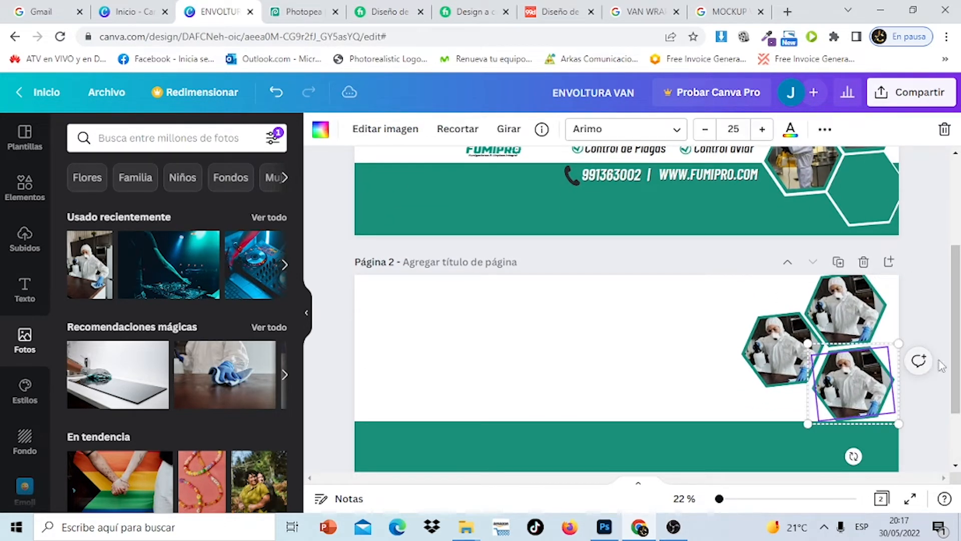
{"action": "mouse_move", "coordinate": [955, 361]}
{"action": "left_mouse_down"}
{"action": "mouse_move", "coordinate": [955, 307]}
{"action": "mouse_move", "coordinate": [955, 372]}
{"action": "left_mouse_up"}
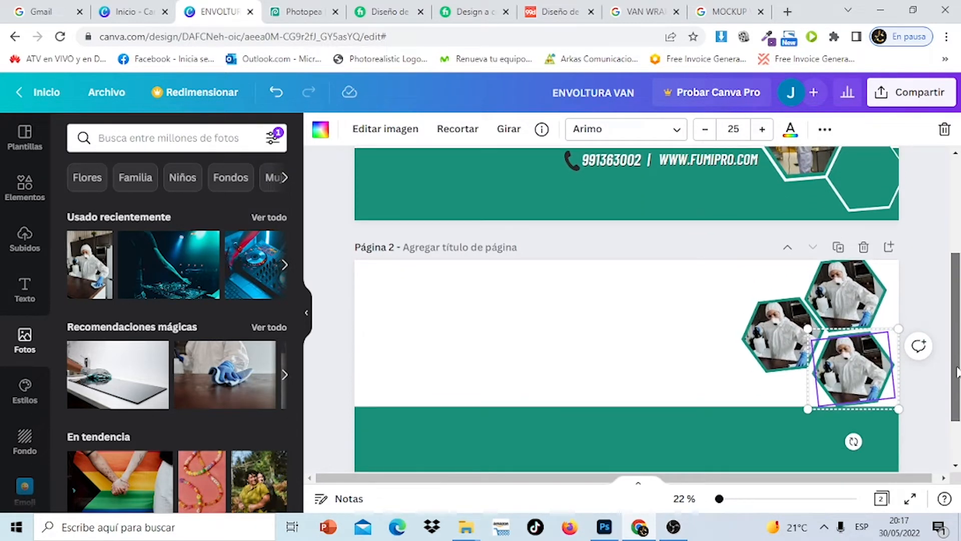
{"action": "left_click", "coordinate": [848, 391]}
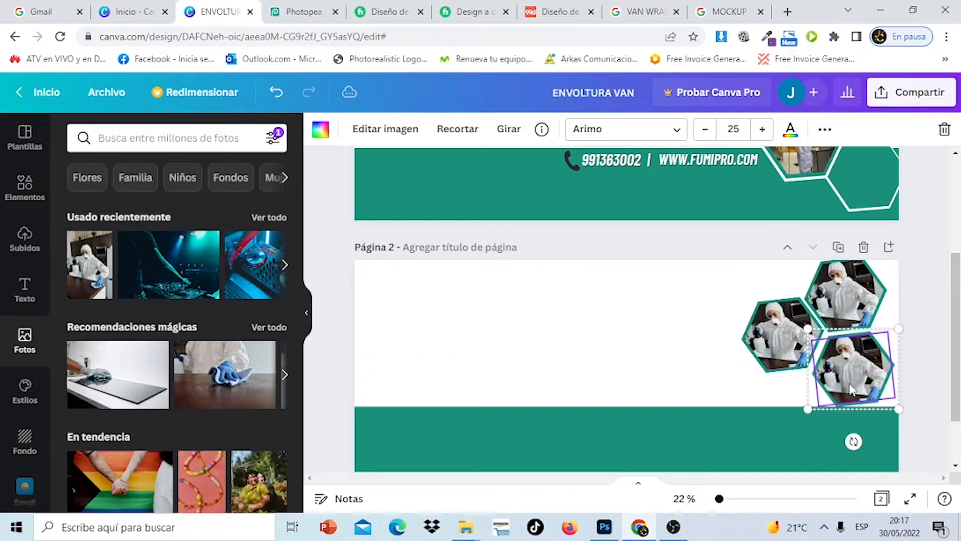
{"action": "left_click_drag", "start_coordinate": [779, 337], "coordinate": [778, 336]}
{"action": "left_click", "coordinate": [854, 369]}
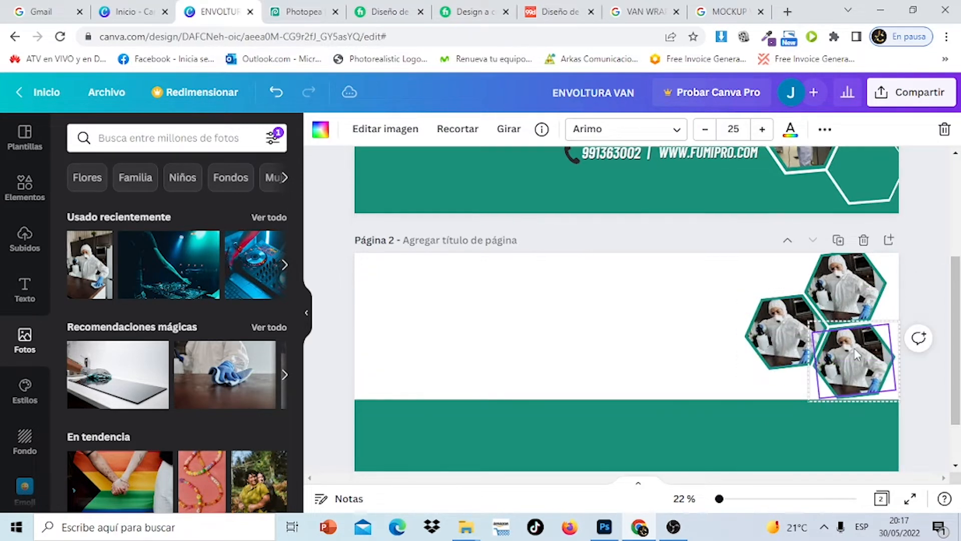
- Duplicate the lower-right photo hexagon group on page 2 and fit the copy below the left one, overlapping the green band
{"action": "left_click", "coordinate": [920, 273]}
{"action": "left_click_drag", "start_coordinate": [958, 312], "coordinate": [960, 253]}
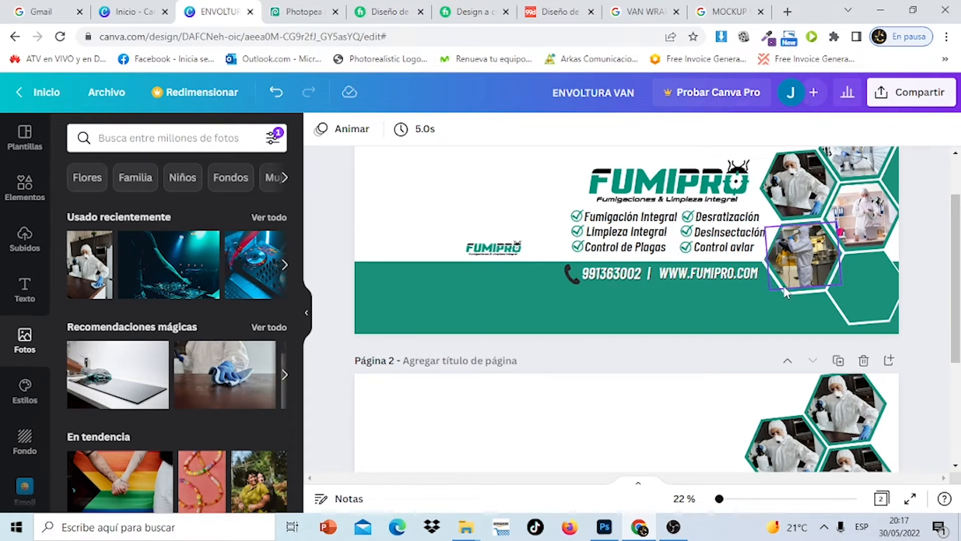
{"action": "left_click_drag", "start_coordinate": [958, 278], "coordinate": [957, 211]}
{"action": "scroll", "coordinate": [886, 375], "scroll_direction": "down", "scroll_amount": 4}
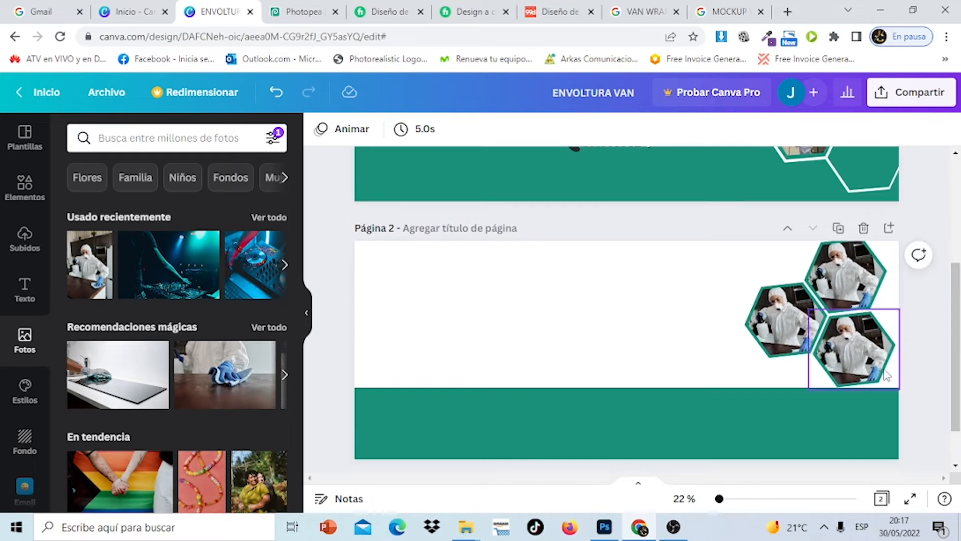
{"action": "left_click", "coordinate": [866, 365]}
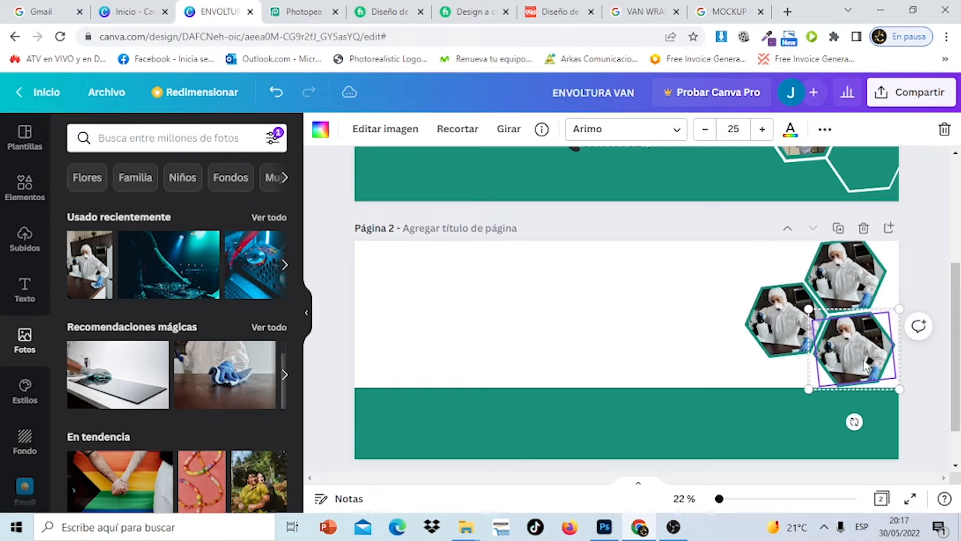
{"action": "left_click", "coordinate": [824, 130]}
{"action": "left_click", "coordinate": [819, 164]}
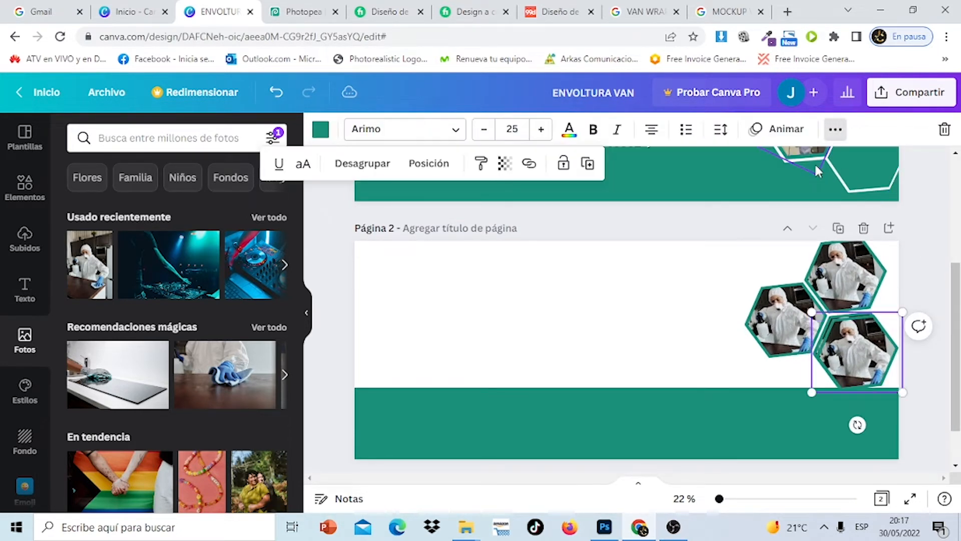
{"action": "left_click_drag", "start_coordinate": [868, 364], "coordinate": [802, 407]}
- Duplicate the bottom photo hexagon group, move the copy to page 2's empty middle area and ungroup it
{"action": "left_click_drag", "start_coordinate": [954, 364], "coordinate": [954, 293]}
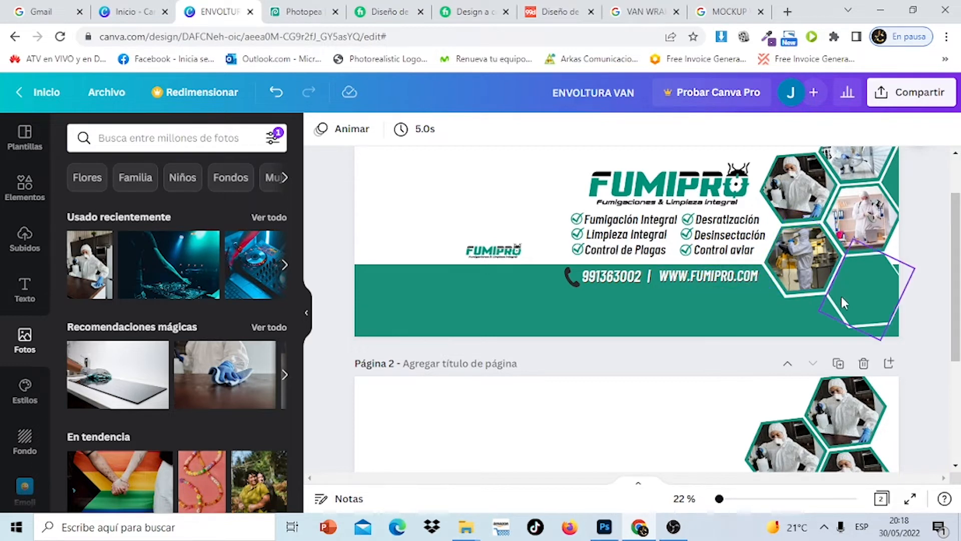
{"action": "scroll", "coordinate": [842, 301], "scroll_direction": "down", "scroll_amount": 4}
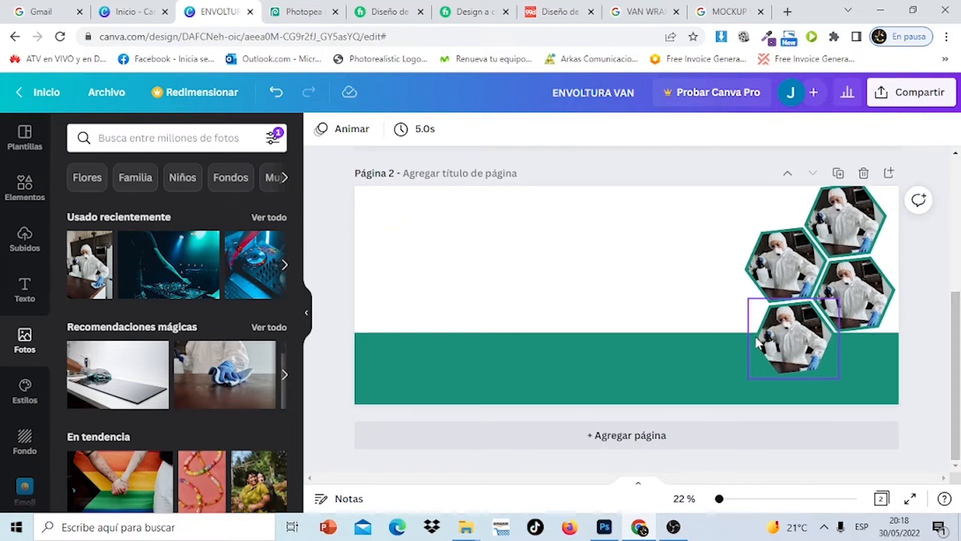
{"action": "left_click", "coordinate": [815, 341]}
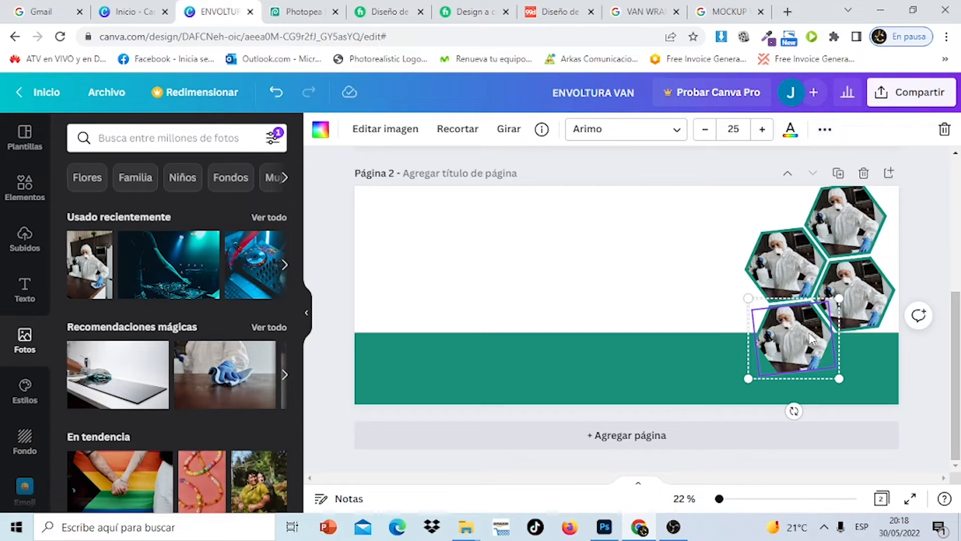
{"action": "left_click", "coordinate": [826, 129]}
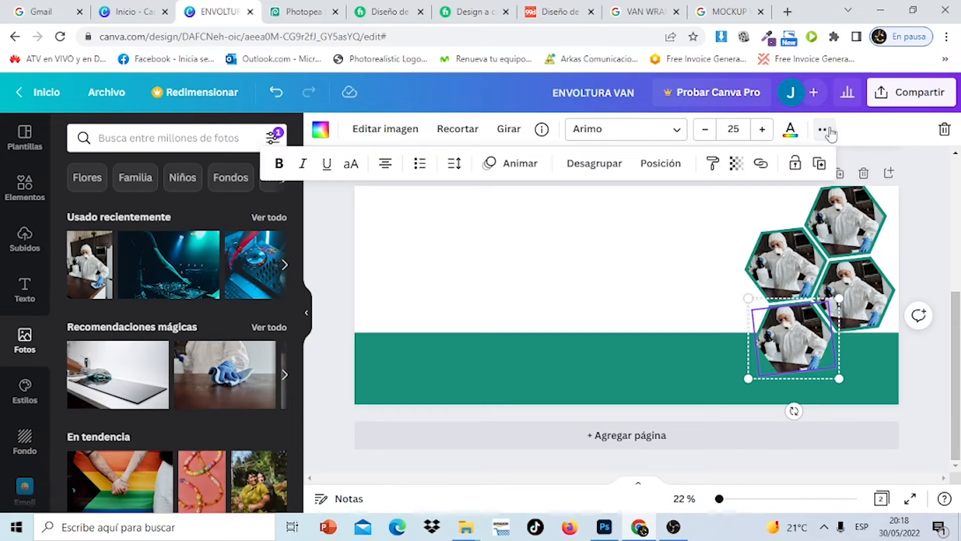
{"action": "left_click", "coordinate": [819, 161]}
{"action": "left_click_drag", "start_coordinate": [799, 335], "coordinate": [628, 305]}
{"action": "left_click", "coordinate": [825, 129]}
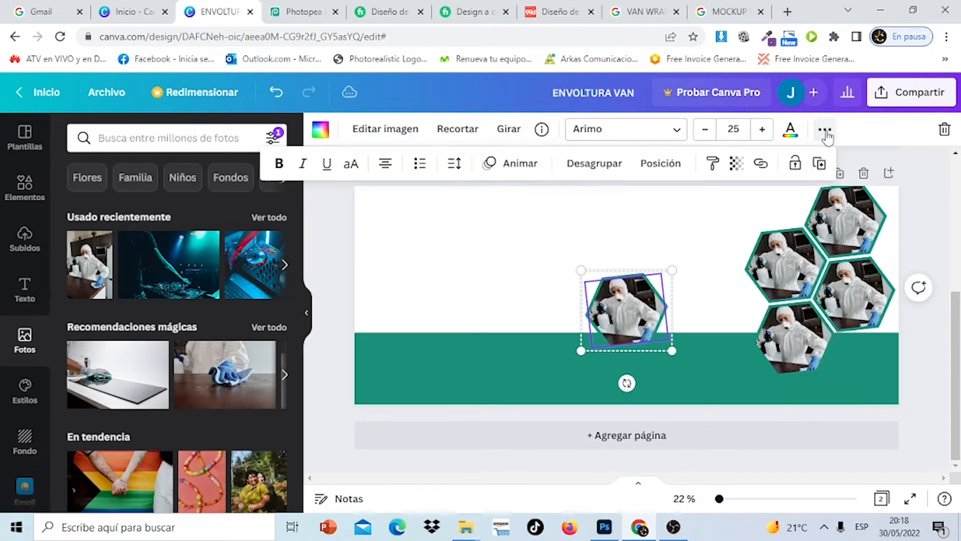
{"action": "left_click", "coordinate": [613, 164]}
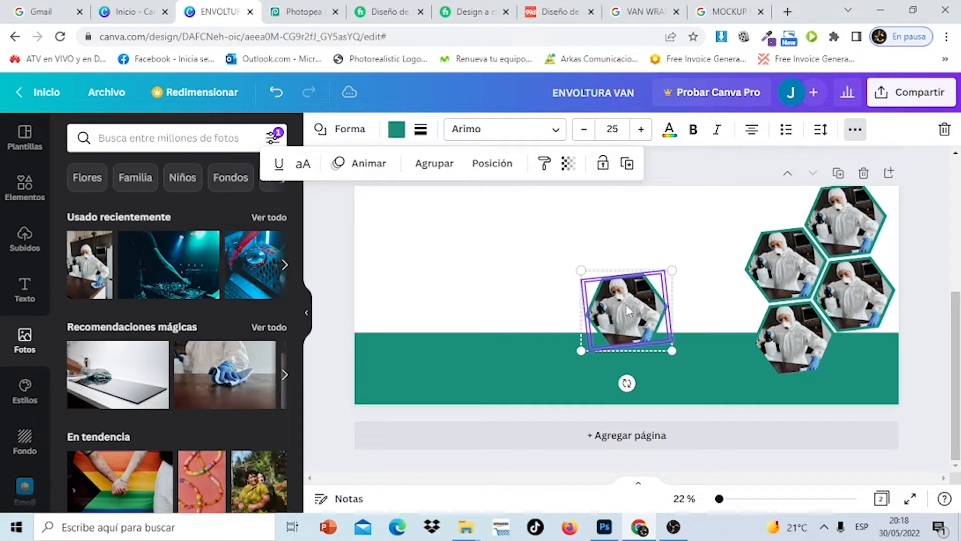
{"action": "left_click_drag", "start_coordinate": [626, 304], "coordinate": [604, 275]}
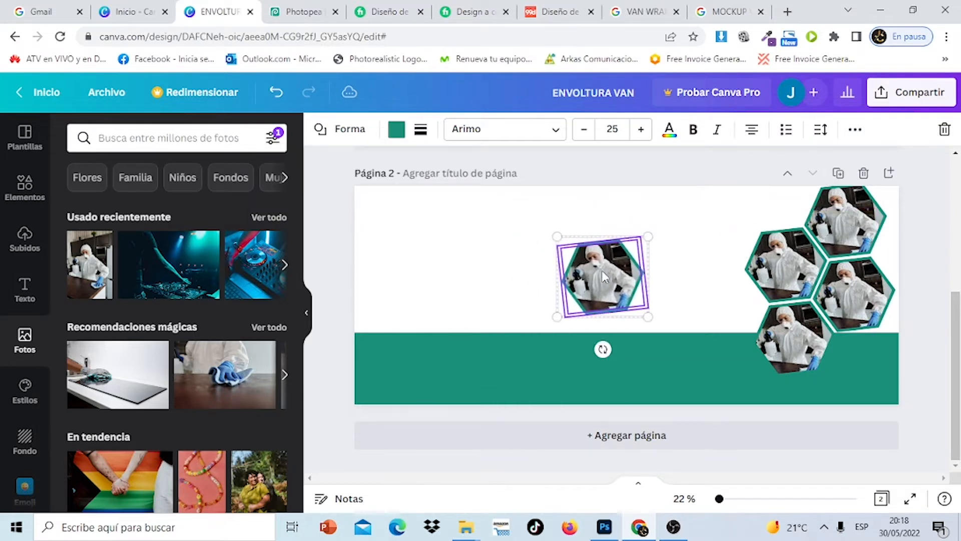
- Delete the photo frame from the ungrouped copy and recolour its remaining green hexagon white
{"action": "left_click", "coordinate": [655, 266]}
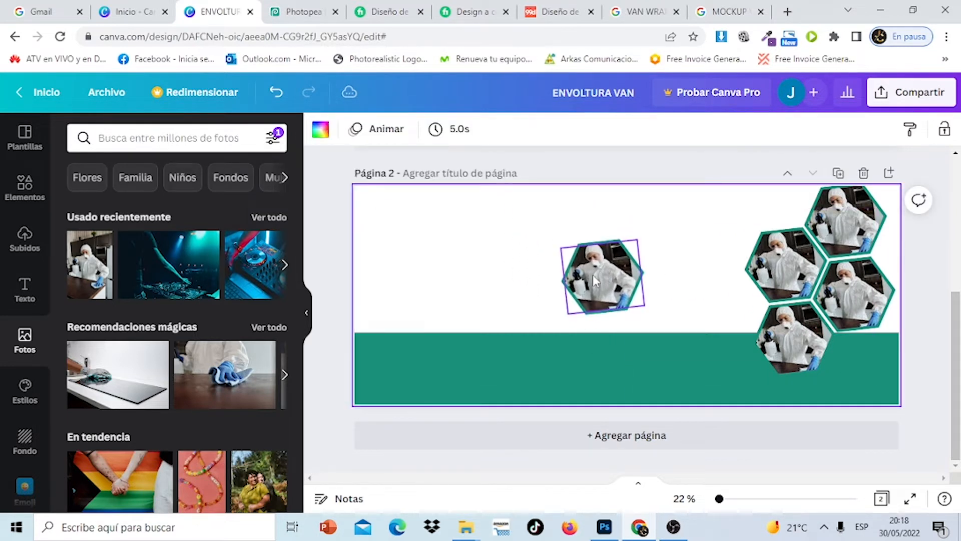
{"action": "left_click_drag", "start_coordinate": [593, 274], "coordinate": [500, 256]}
{"action": "right_click", "coordinate": [502, 261]}
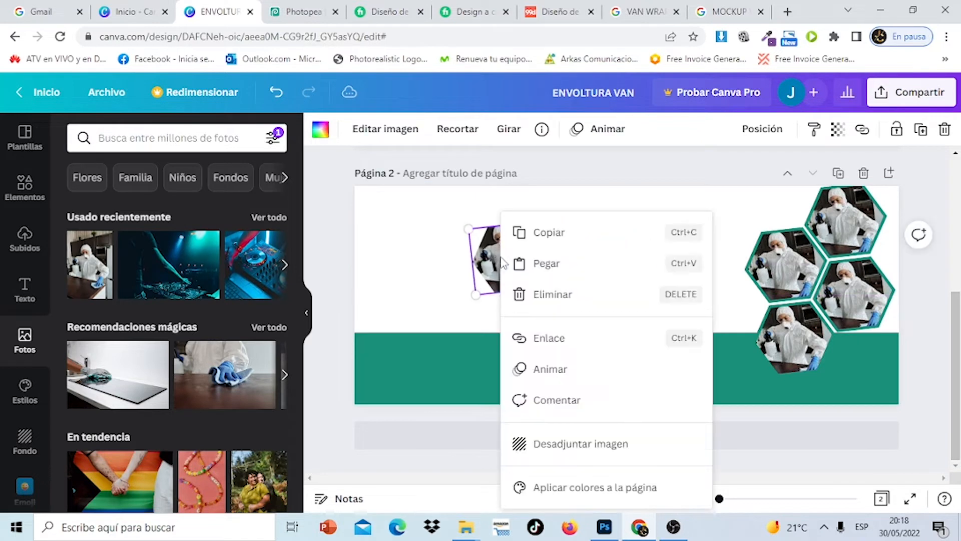
{"action": "left_click", "coordinate": [536, 294]}
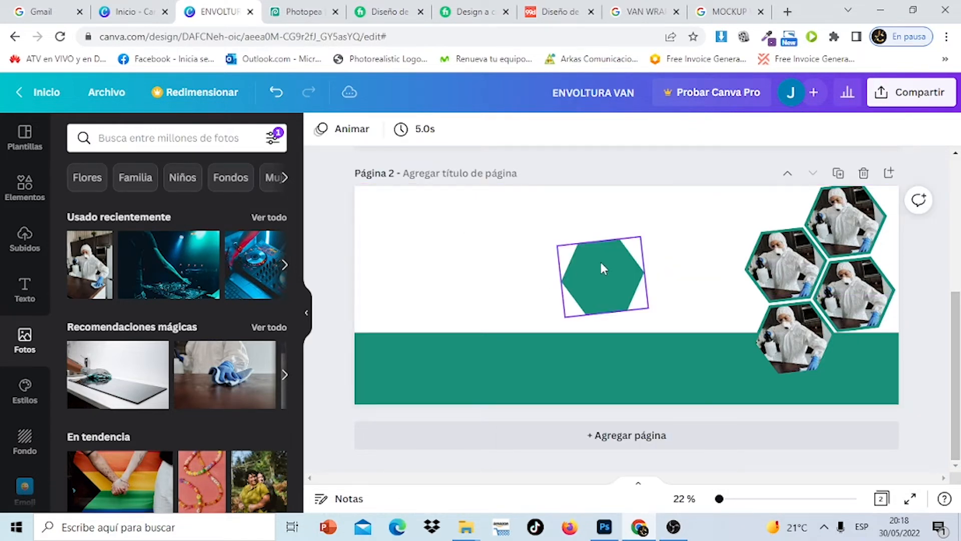
{"action": "left_click", "coordinate": [603, 269]}
{"action": "left_click", "coordinate": [397, 131]}
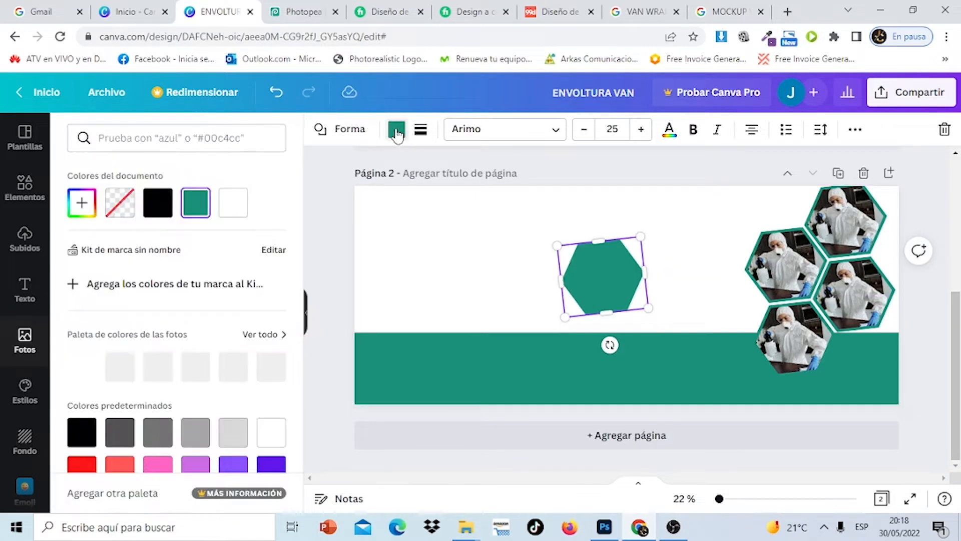
{"action": "left_click", "coordinate": [223, 210]}
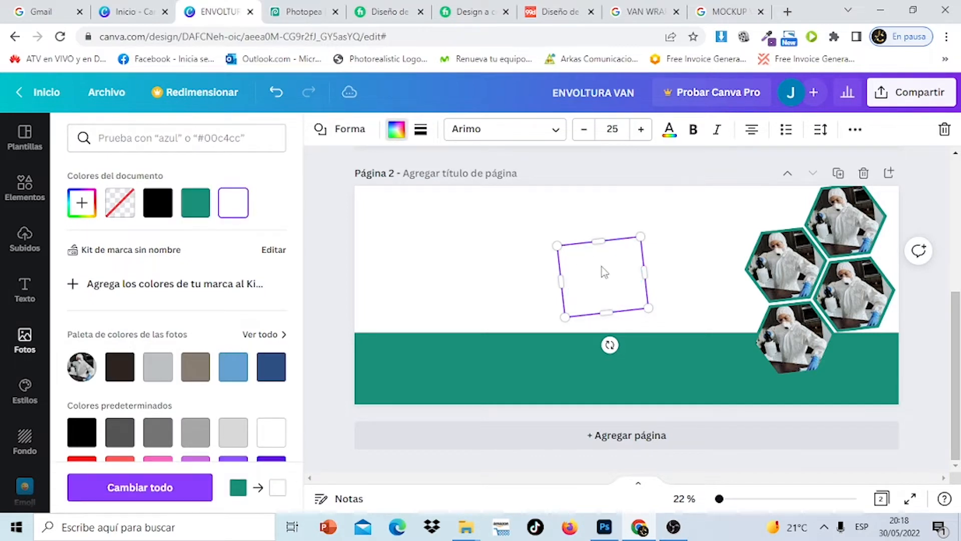
- Place the white hexagon, slightly enlarged, over the bottom photo hexagon and layer it behind the photo but in front of the green band
{"action": "left_click_drag", "start_coordinate": [602, 267], "coordinate": [793, 330]}
{"action": "left_click_drag", "start_coordinate": [843, 368], "coordinate": [849, 374]}
{"action": "left_click", "coordinate": [856, 132]}
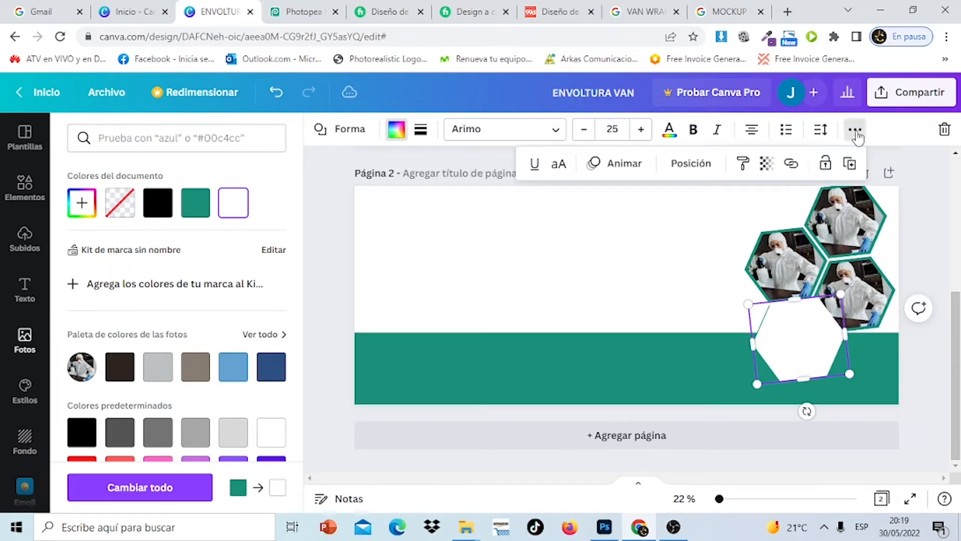
{"action": "left_click", "coordinate": [694, 165]}
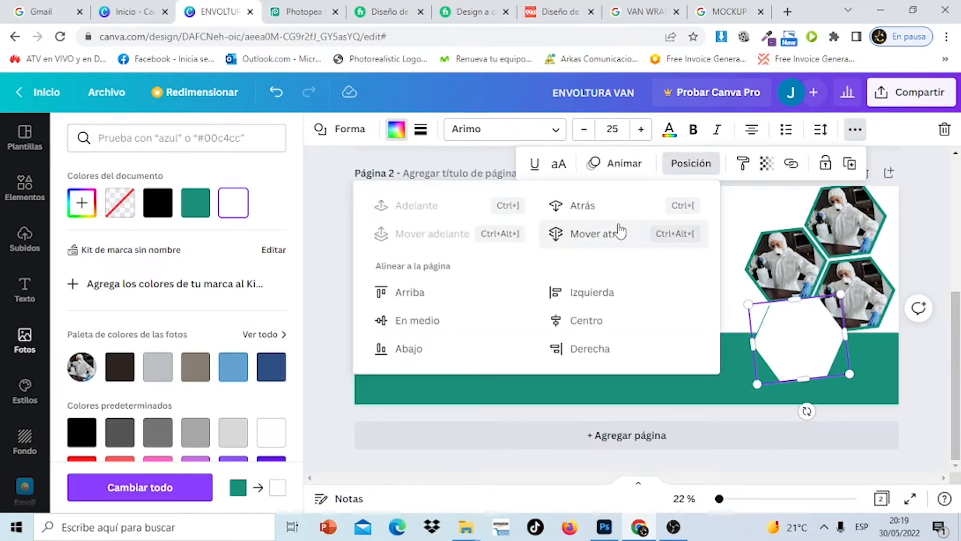
{"action": "left_click", "coordinate": [603, 232]}
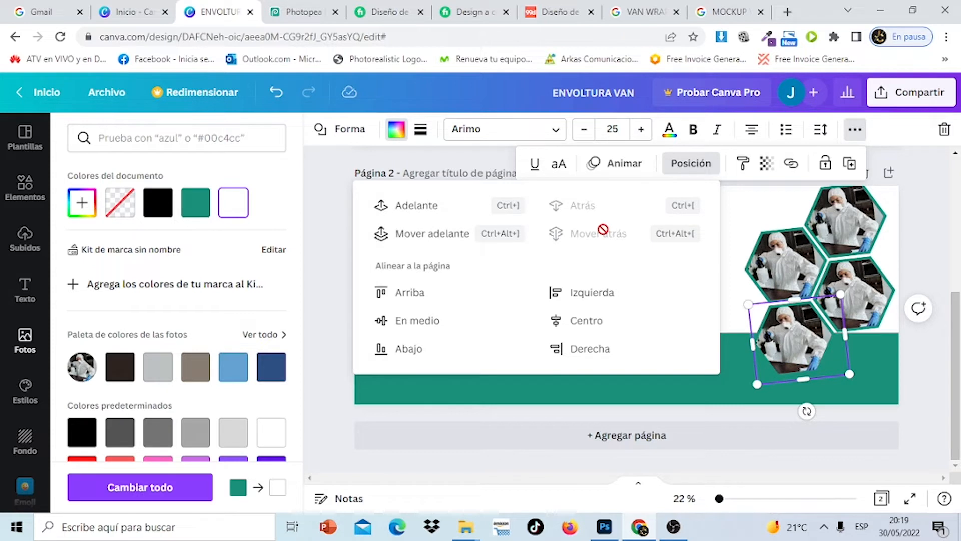
{"action": "left_click", "coordinate": [433, 210]}
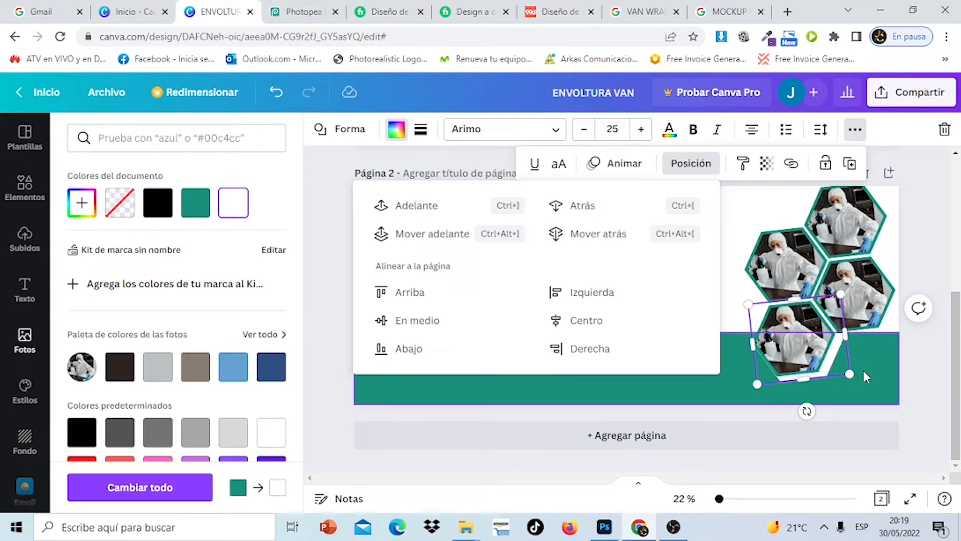
- Nudge the white hexagon up and left so it forms an even outline around the bottom photo hexagon
{"action": "left_click", "coordinate": [869, 353]}
{"action": "left_click", "coordinate": [840, 355]}
{"action": "left_click_drag", "start_coordinate": [835, 353], "coordinate": [834, 351]}
{"action": "left_click", "coordinate": [906, 361]}
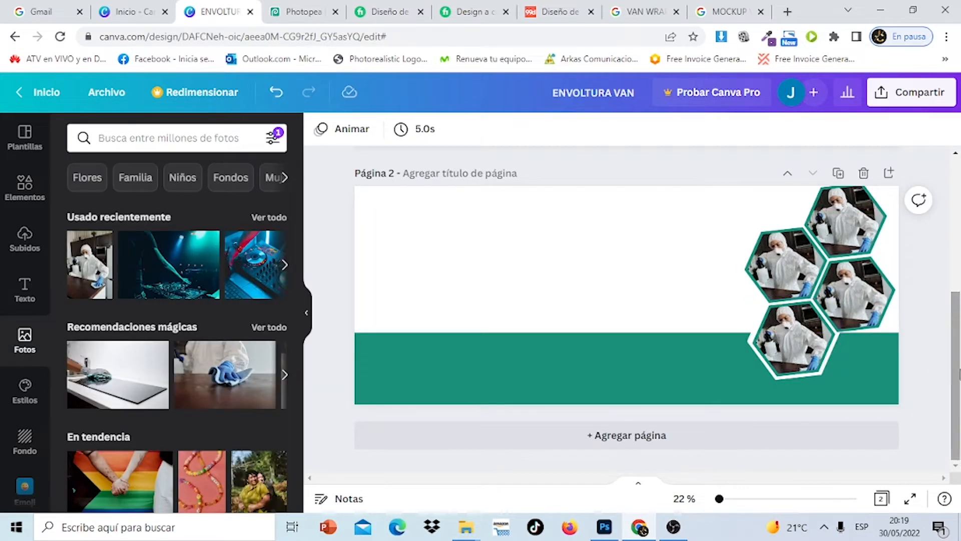
{"action": "mouse_move", "coordinate": [958, 386]}
{"action": "left_mouse_down"}
{"action": "mouse_move", "coordinate": [958, 297]}
{"action": "mouse_move", "coordinate": [959, 379]}
{"action": "left_mouse_up"}
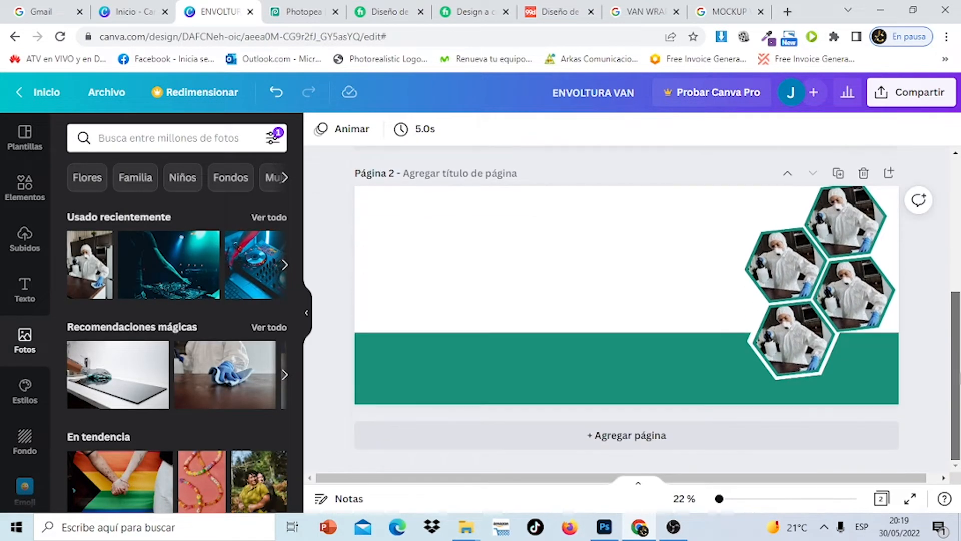
{"action": "left_click", "coordinate": [826, 361]}
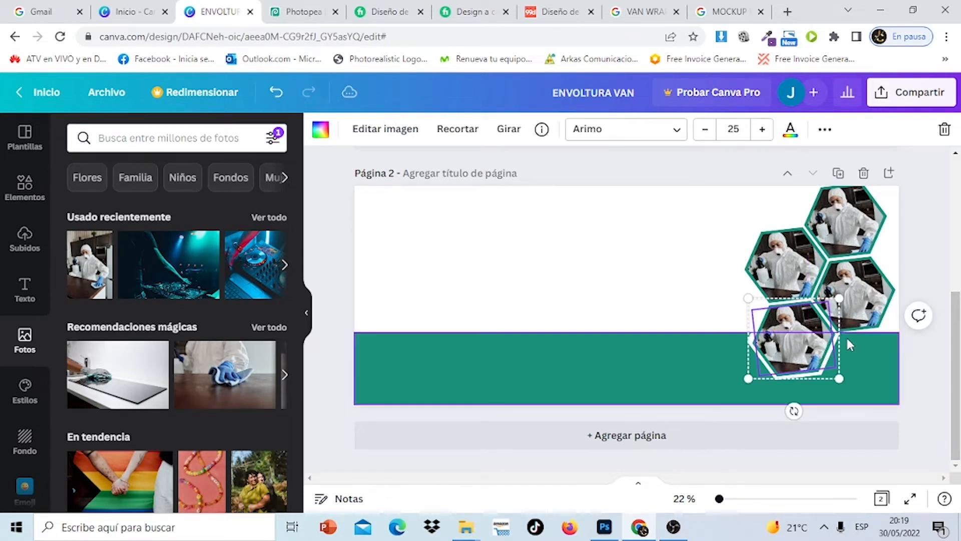
{"action": "left_click", "coordinate": [825, 129]}
{"action": "left_click", "coordinate": [820, 166]}
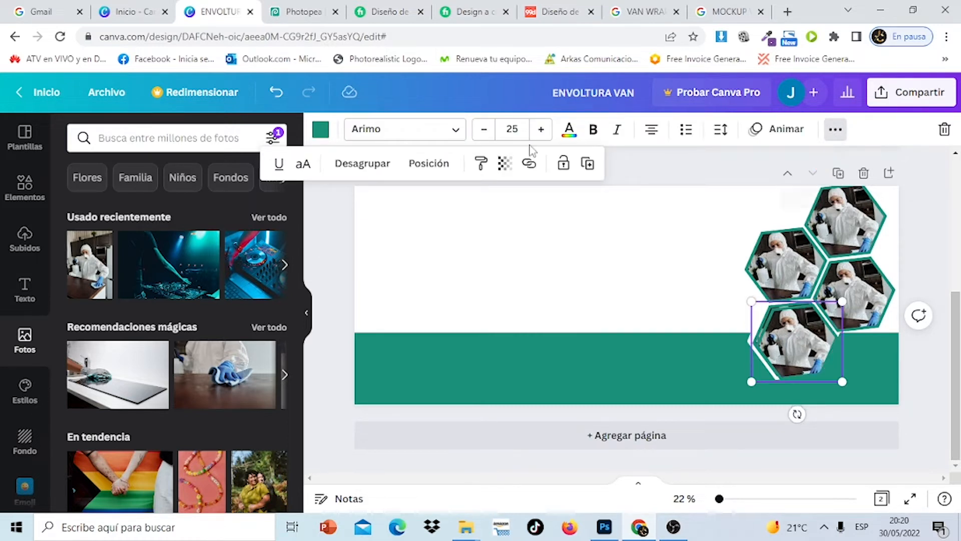
{"action": "left_click", "coordinate": [277, 100]}
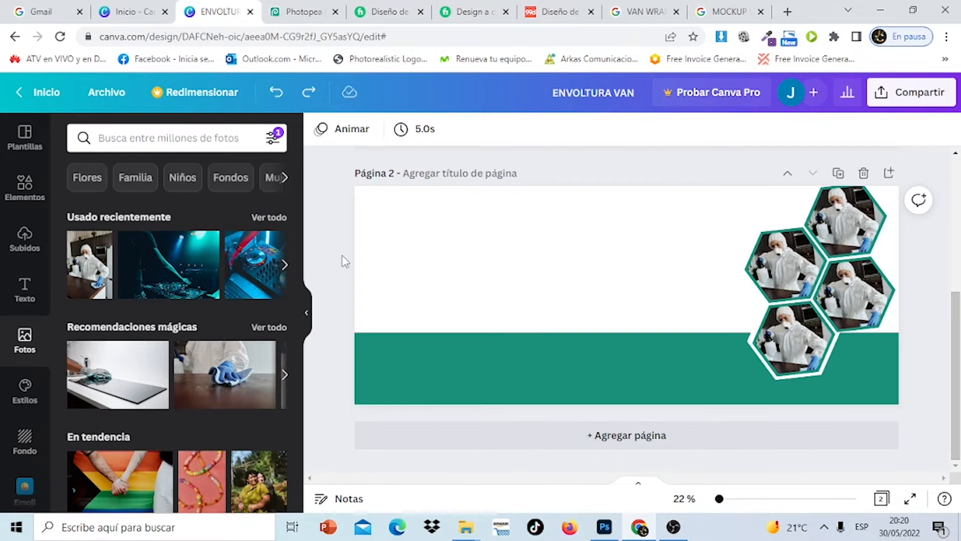
- Add a hexagon shape to page 2, recolour it white and place it on the green band in the lower-right corner
{"action": "left_click", "coordinate": [25, 195]}
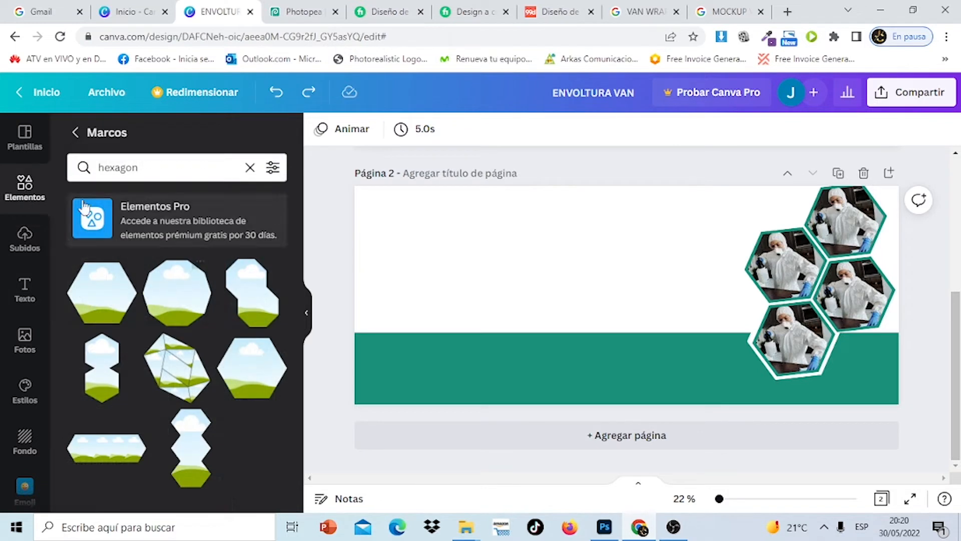
{"action": "left_click", "coordinate": [75, 136]}
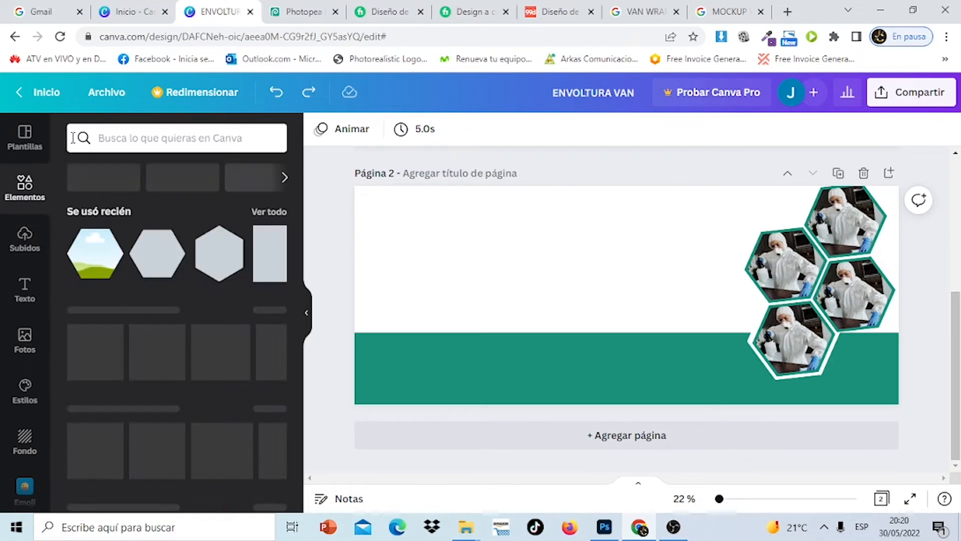
{"action": "left_click", "coordinate": [201, 268]}
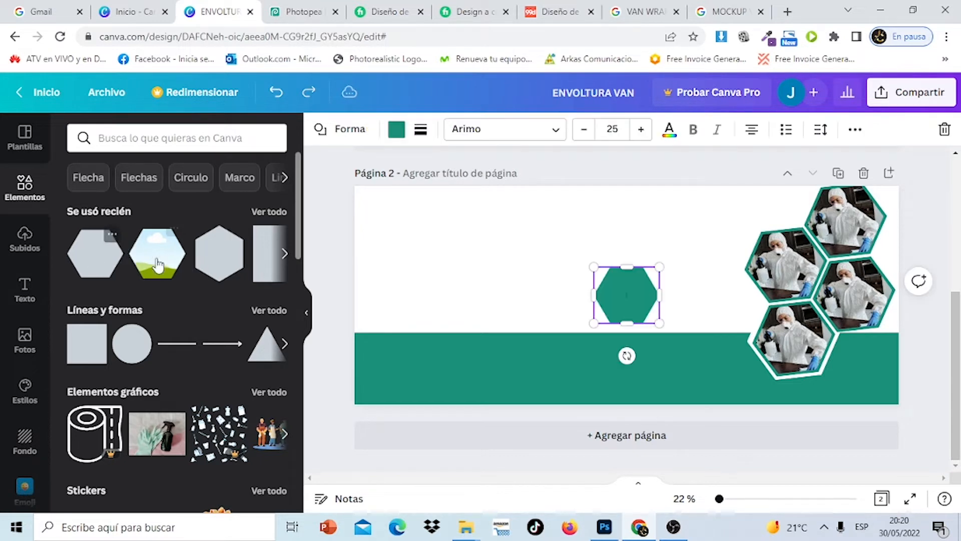
{"action": "left_click", "coordinate": [397, 131]}
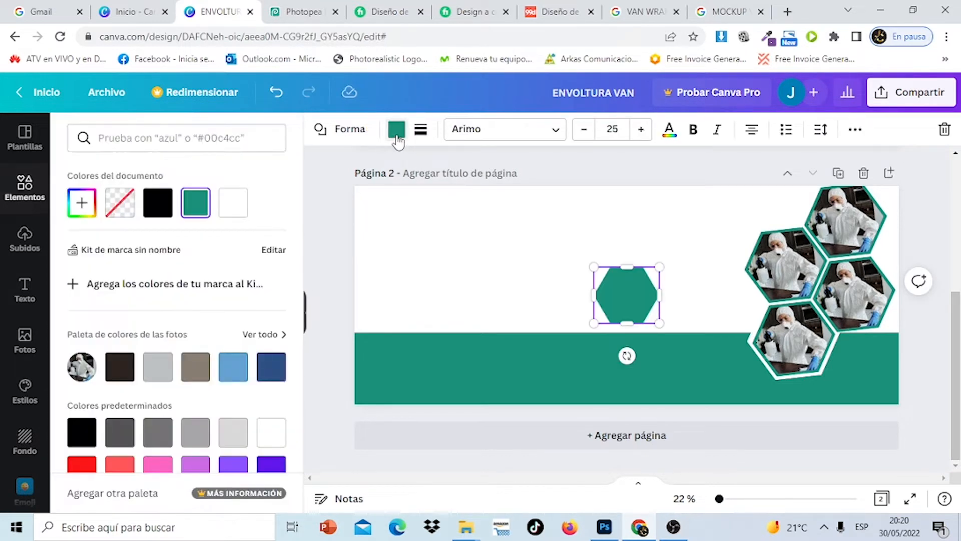
{"action": "left_click", "coordinate": [233, 203]}
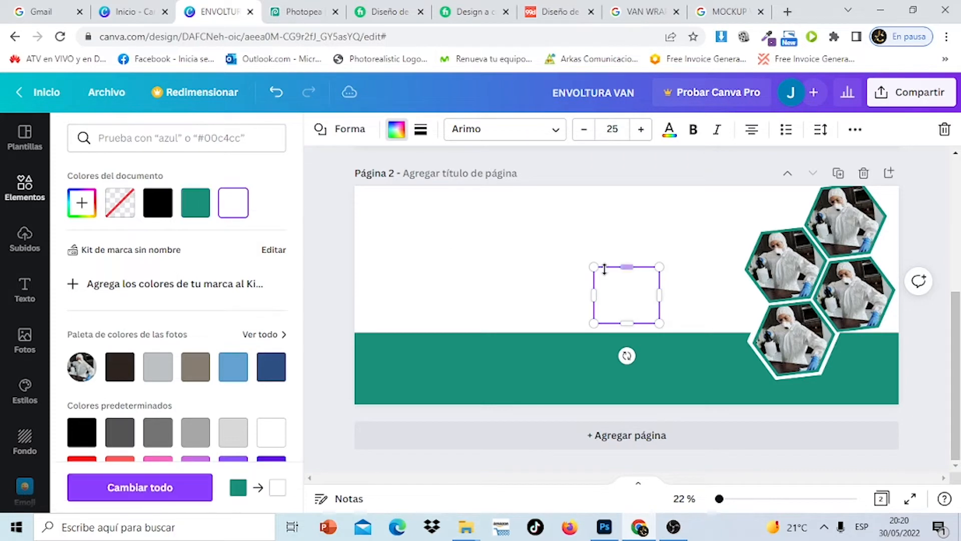
{"action": "left_click_drag", "start_coordinate": [629, 295], "coordinate": [875, 366]}
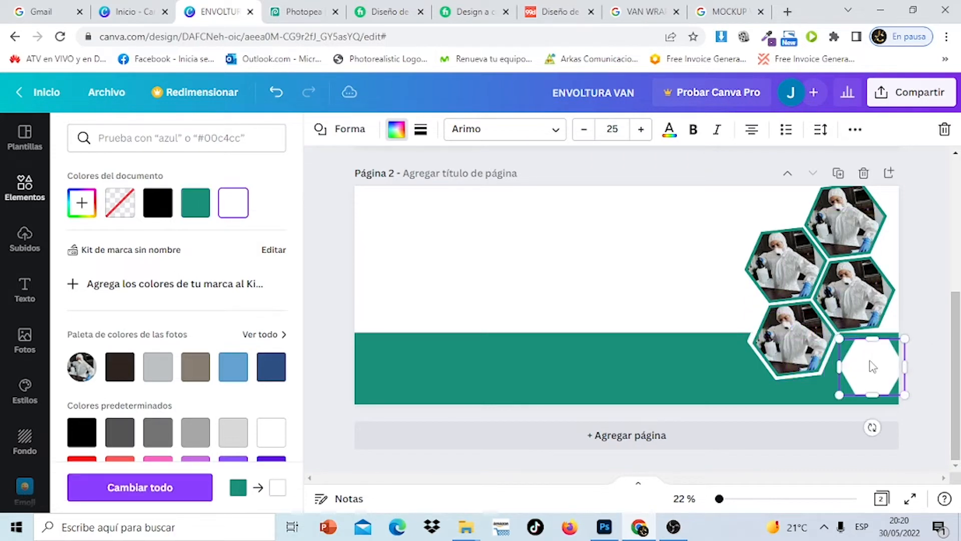
{"action": "mouse_move", "coordinate": [960, 370]}
{"action": "left_mouse_down"}
{"action": "mouse_move", "coordinate": [960, 303]}
{"action": "mouse_move", "coordinate": [959, 359]}
{"action": "left_mouse_up"}
{"action": "left_click", "coordinate": [888, 405]}
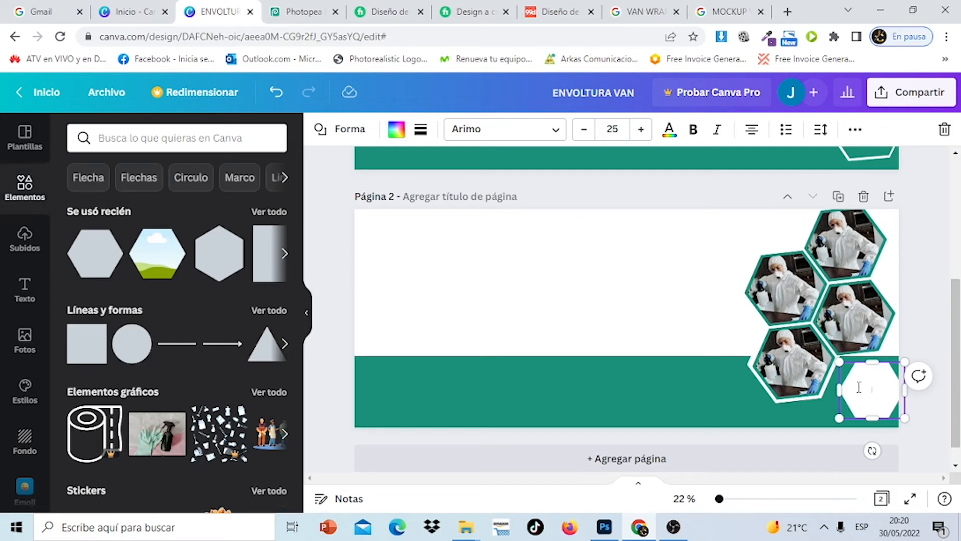
- Tilt the white corner hexagon slightly counterclockwise, enlarge it and fit it beside the bottom photo hexagon
{"action": "left_click_drag", "start_coordinate": [880, 385], "coordinate": [877, 413]}
{"action": "mouse_move", "coordinate": [859, 450]}
{"action": "left_mouse_down"}
{"action": "mouse_move", "coordinate": [880, 438]}
{"action": "mouse_move", "coordinate": [862, 451]}
{"action": "left_mouse_up"}
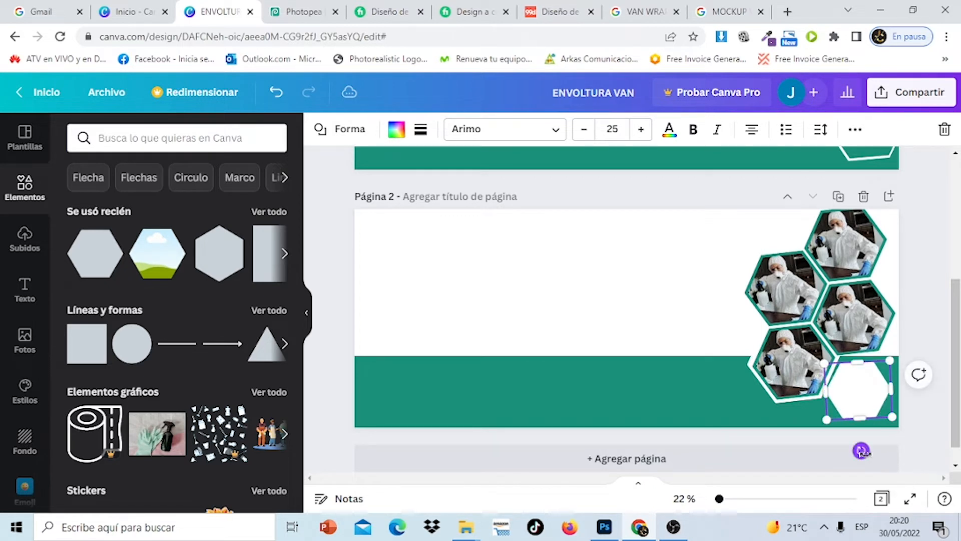
{"action": "left_click_drag", "start_coordinate": [887, 364], "coordinate": [862, 373]}
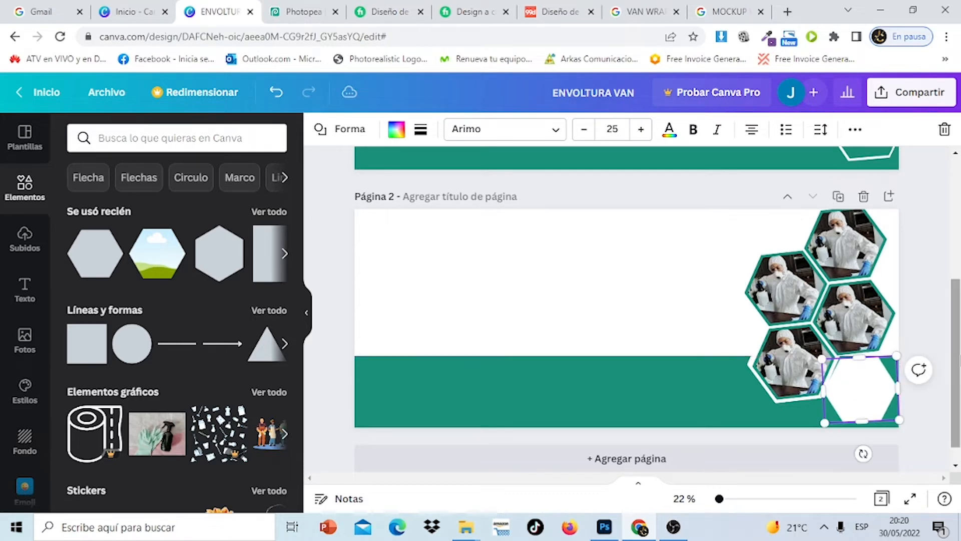
{"action": "mouse_move", "coordinate": [957, 363]}
{"action": "left_mouse_down"}
{"action": "mouse_move", "coordinate": [957, 313]}
{"action": "mouse_move", "coordinate": [958, 349]}
{"action": "left_mouse_up"}
{"action": "left_click_drag", "start_coordinate": [872, 407], "coordinate": [880, 398]}
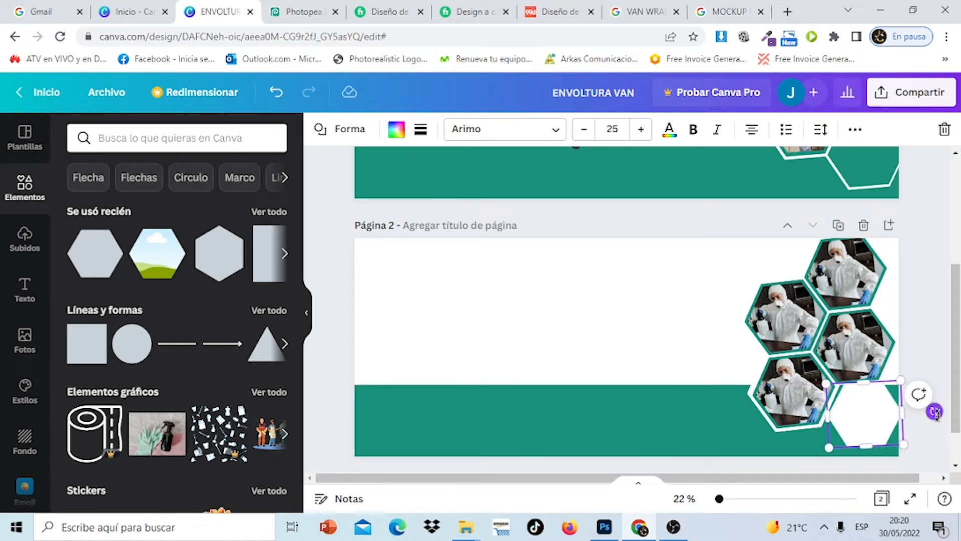
- Rotate the white corner hexagon to match the photo hexagons' tilt, enlarge it a little more and move it closer to them
{"action": "left_click_drag", "start_coordinate": [935, 412], "coordinate": [940, 415]}
{"action": "left_click_drag", "start_coordinate": [881, 413], "coordinate": [876, 407]}
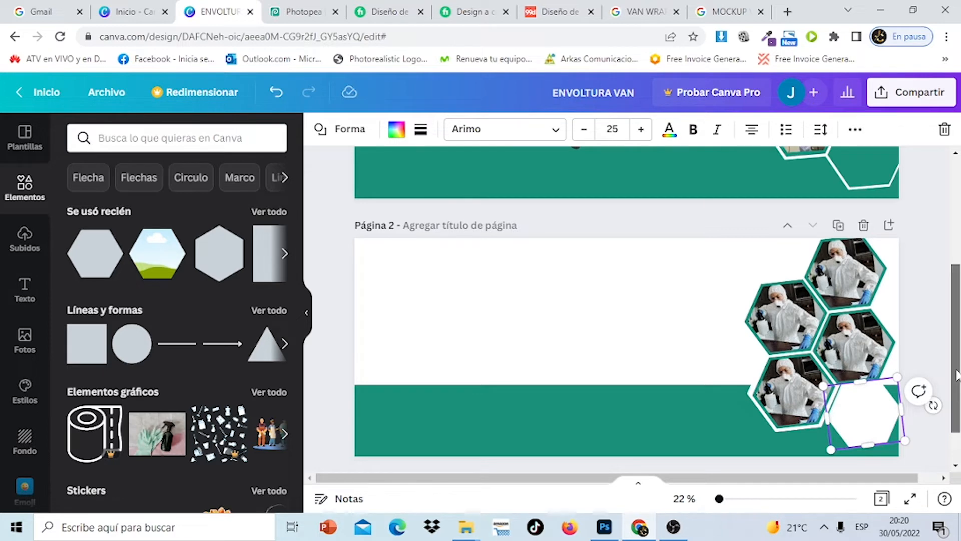
{"action": "mouse_move", "coordinate": [956, 375]}
{"action": "left_mouse_down"}
{"action": "mouse_move", "coordinate": [956, 335]}
{"action": "mouse_move", "coordinate": [958, 375]}
{"action": "left_mouse_up"}
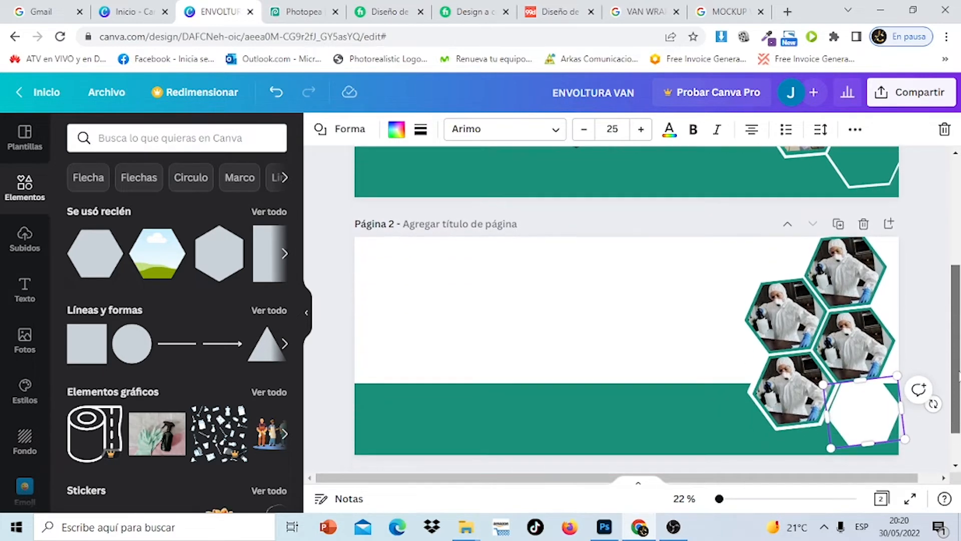
{"action": "left_click", "coordinate": [873, 441]}
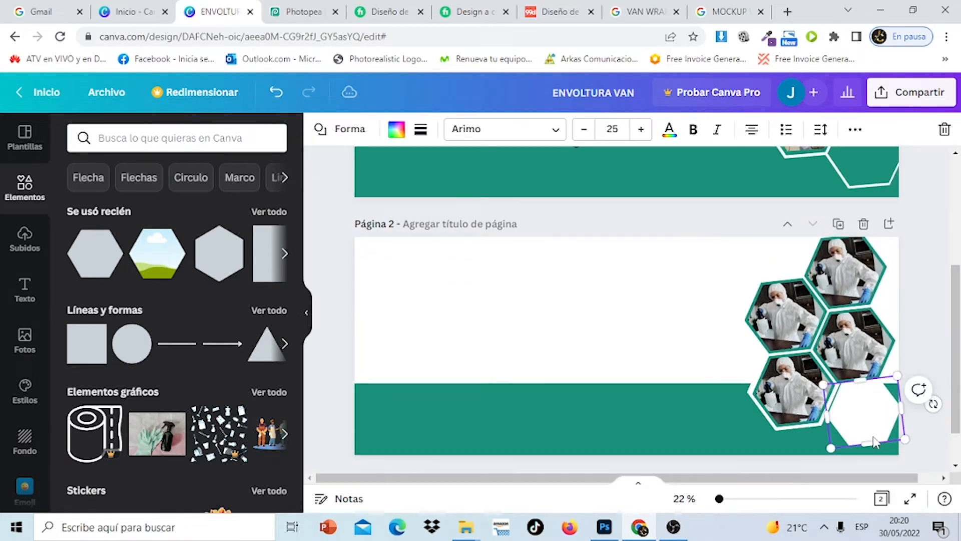
{"action": "left_click_drag", "start_coordinate": [911, 446], "coordinate": [912, 452]}
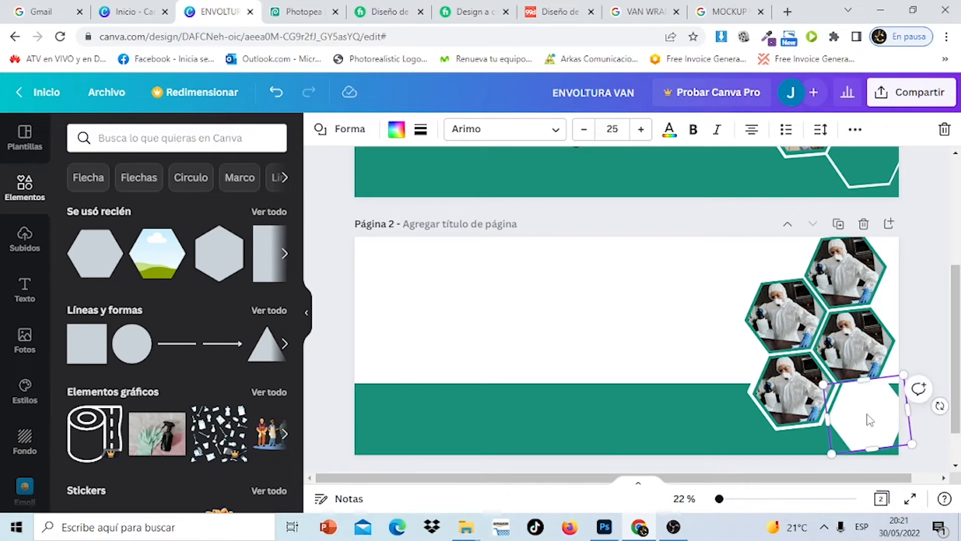
{"action": "left_click_drag", "start_coordinate": [871, 420], "coordinate": [863, 415]}
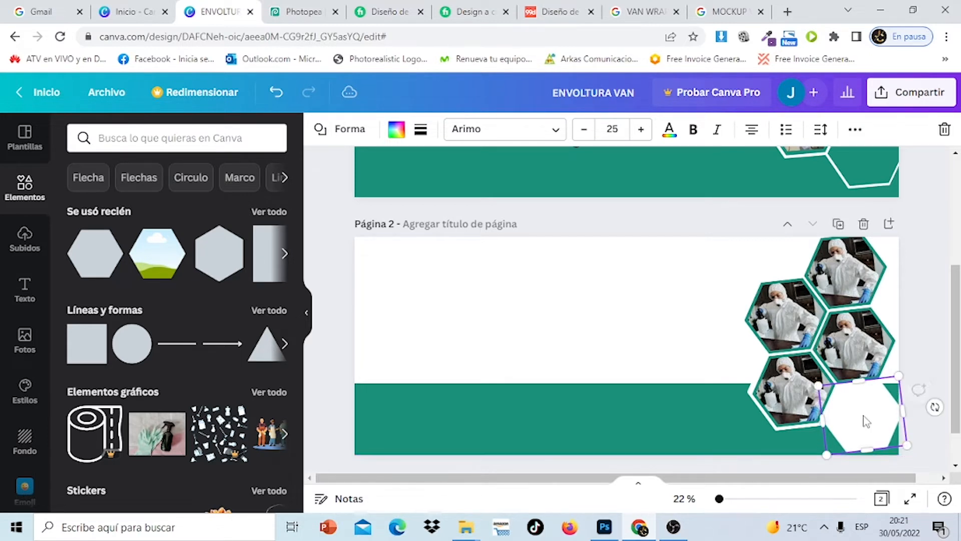
- Duplicate the white corner hexagon, recolour the copy green and shrink it slightly inside the white one to leave an outline
{"action": "left_click", "coordinate": [856, 131]}
{"action": "left_click", "coordinate": [851, 165]}
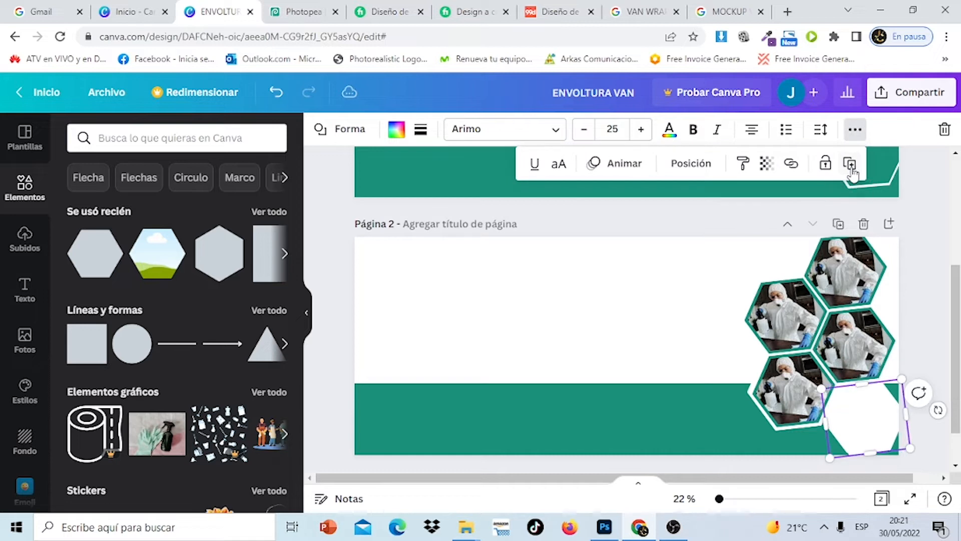
{"action": "left_click", "coordinate": [395, 130]}
{"action": "left_click", "coordinate": [195, 204]}
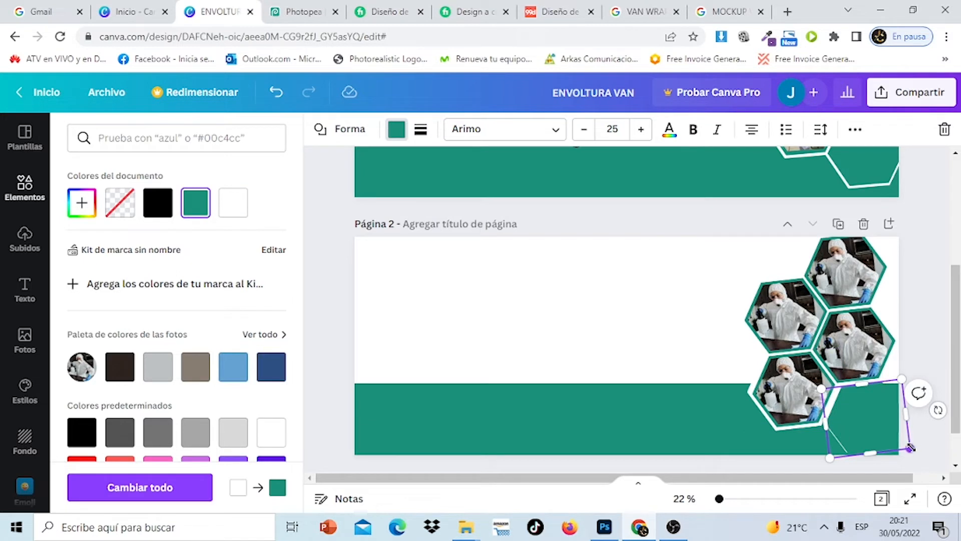
{"action": "mouse_move", "coordinate": [911, 447]}
{"action": "left_mouse_down"}
{"action": "mouse_move", "coordinate": [895, 439]}
{"action": "mouse_move", "coordinate": [905, 443]}
{"action": "left_mouse_up"}
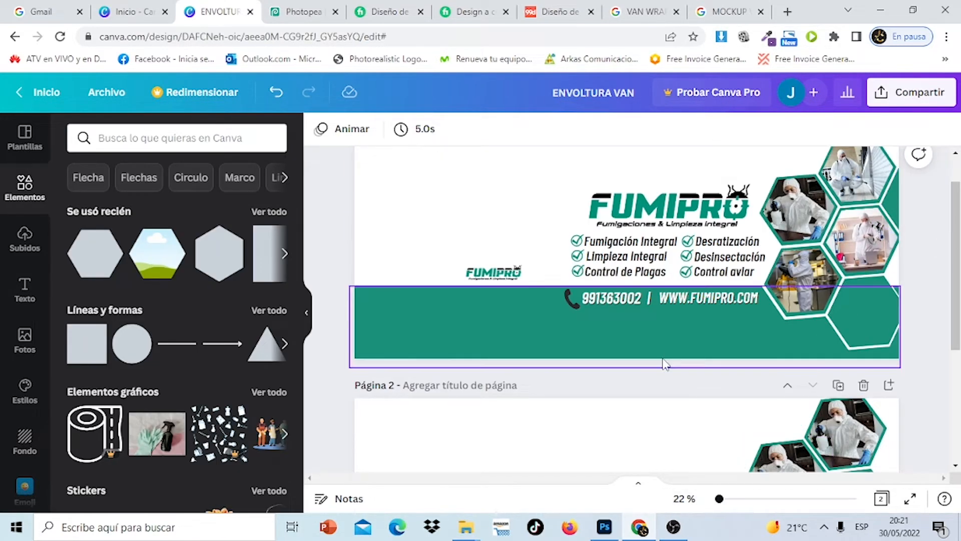
- Examine the finished van mockup in Photoshop, then return to Canva and inspect the green hexagon at page 1's right edge
{"action": "left_click", "coordinate": [603, 530]}
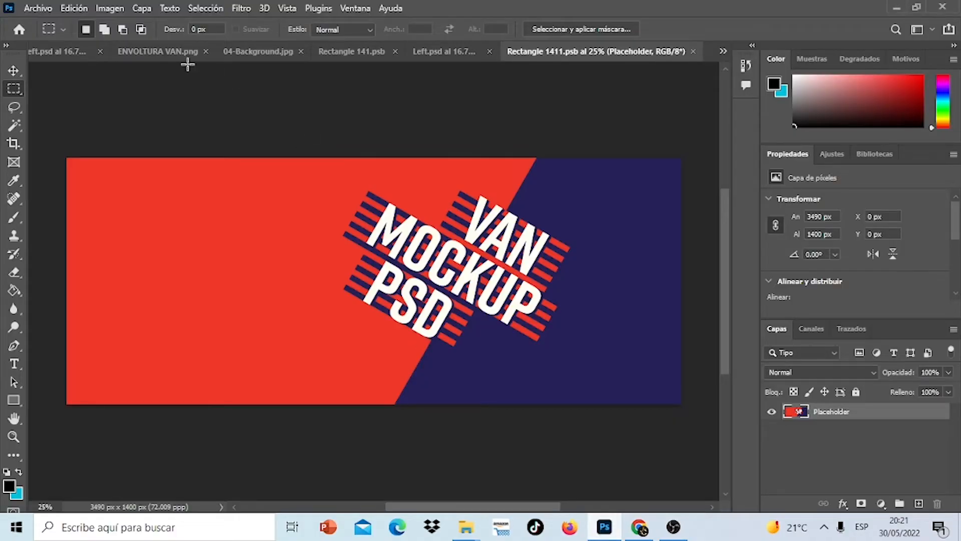
{"action": "left_click", "coordinate": [55, 50]}
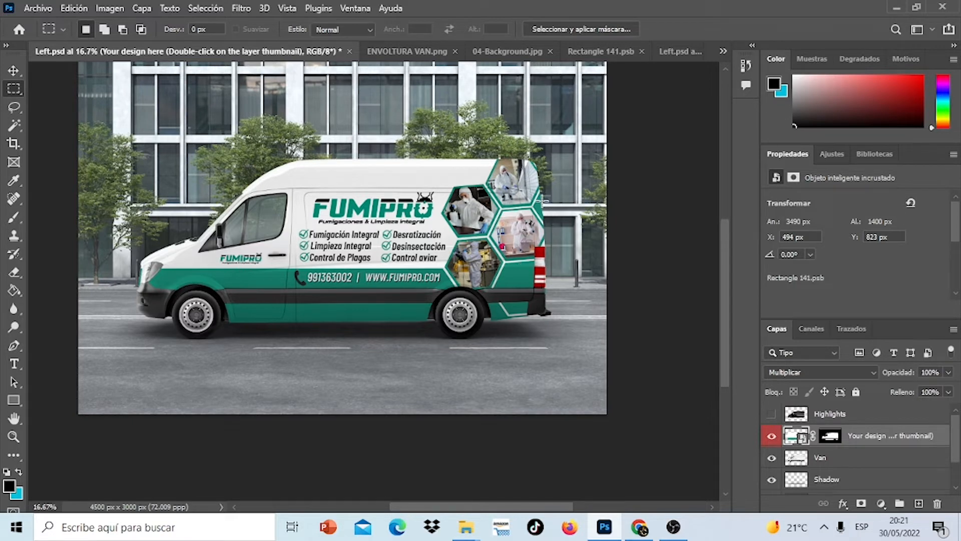
{"action": "left_click", "coordinate": [638, 528]}
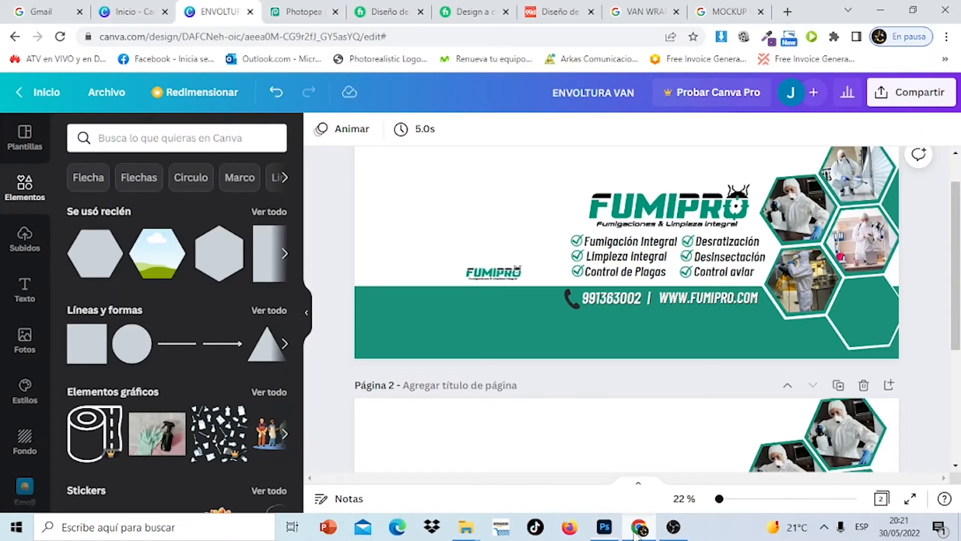
{"action": "left_click", "coordinate": [891, 196]}
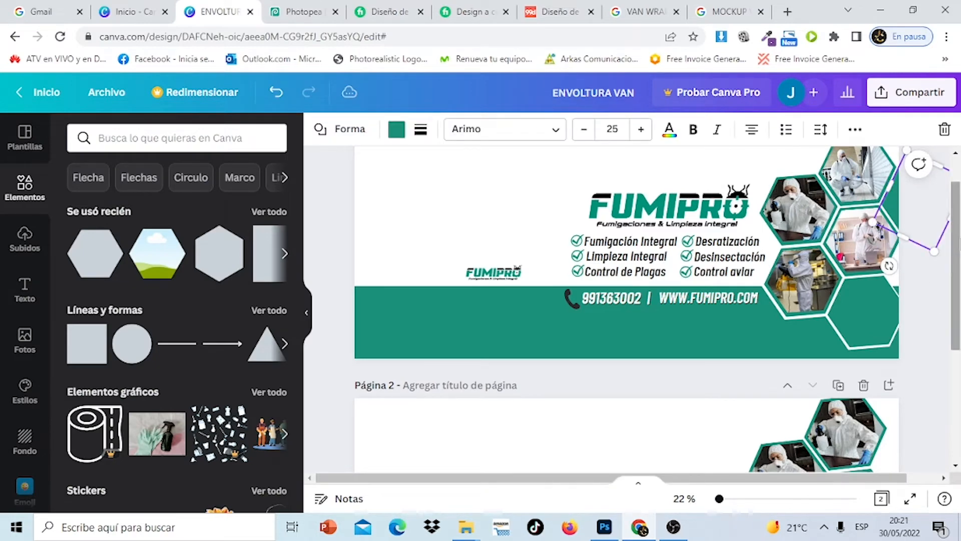
- Reposition and slightly shrink the green corner hexagon on page 2 so the white outline around it is thicker
{"action": "left_click_drag", "start_coordinate": [957, 265], "coordinate": [957, 338]}
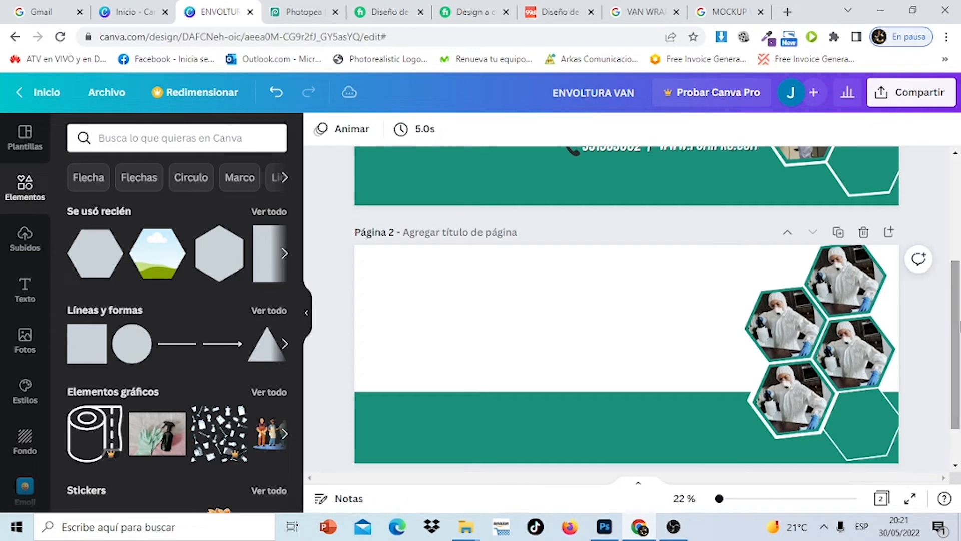
{"action": "left_click", "coordinate": [860, 426]}
{"action": "left_click_drag", "start_coordinate": [858, 422], "coordinate": [857, 421]}
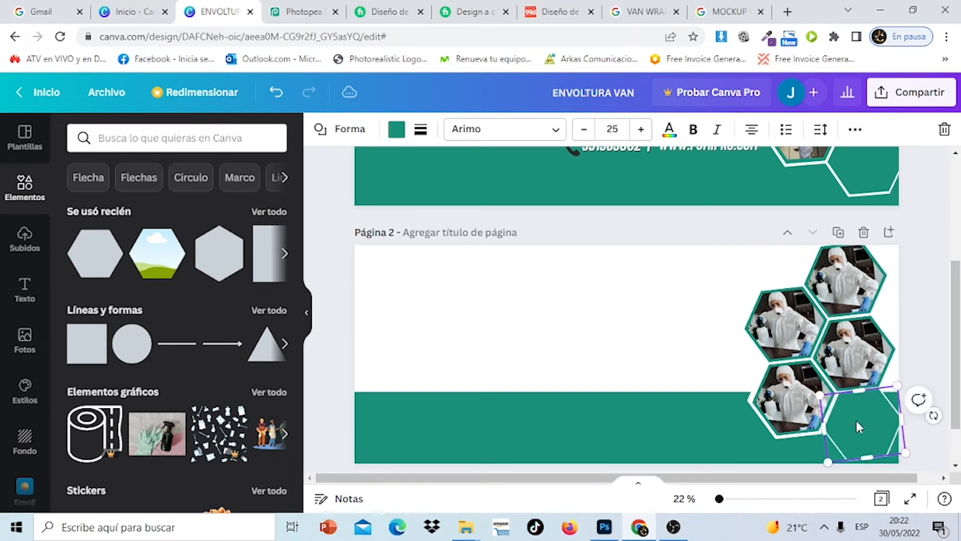
{"action": "mouse_move", "coordinate": [906, 454]}
{"action": "left_mouse_down"}
{"action": "mouse_move", "coordinate": [891, 445]}
{"action": "mouse_move", "coordinate": [903, 456]}
{"action": "left_mouse_up"}
{"action": "left_click", "coordinate": [915, 334]}
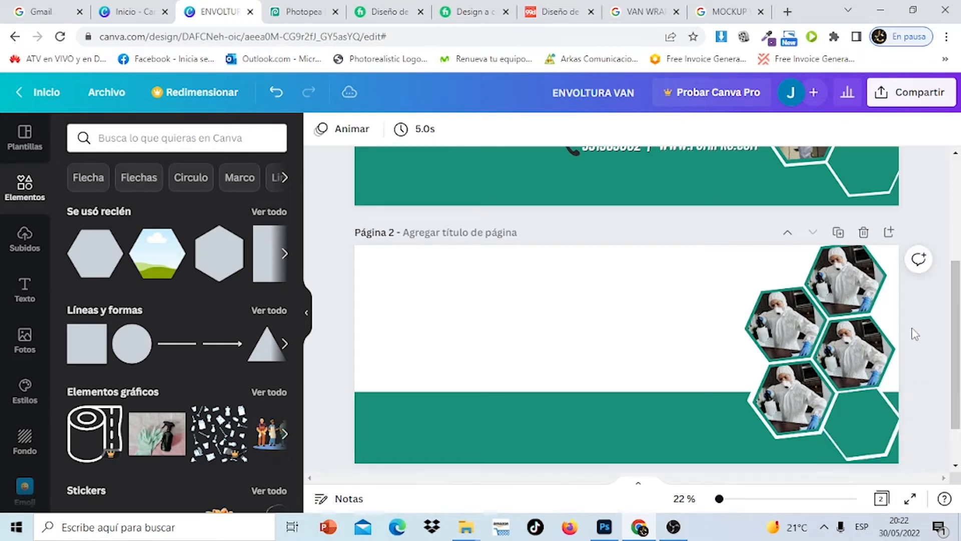
{"action": "left_click_drag", "start_coordinate": [953, 355], "coordinate": [953, 273]}
{"action": "left_click", "coordinate": [895, 216]}
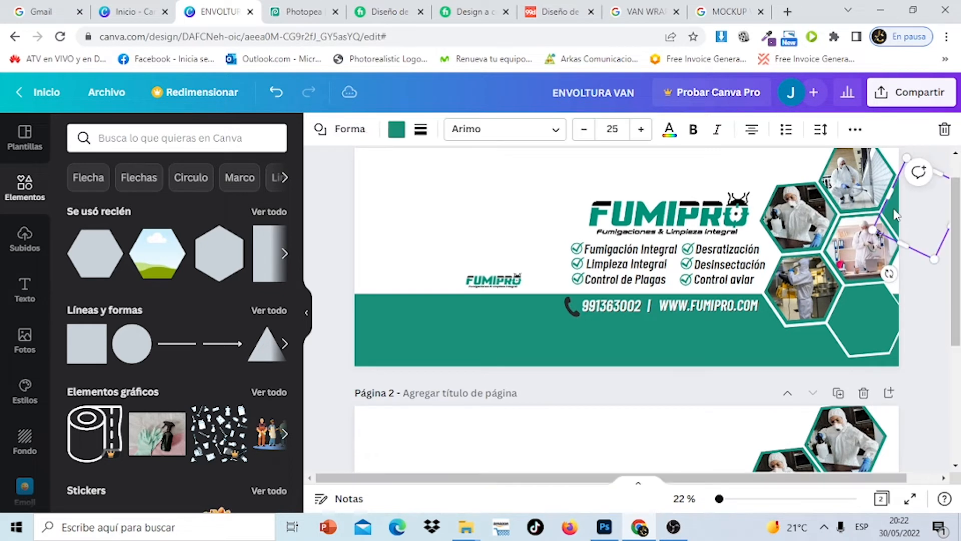
{"action": "mouse_move", "coordinate": [896, 215]}
{"action": "left_mouse_down"}
{"action": "mouse_move", "coordinate": [847, 208]}
{"action": "mouse_move", "coordinate": [895, 211]}
{"action": "left_mouse_up"}
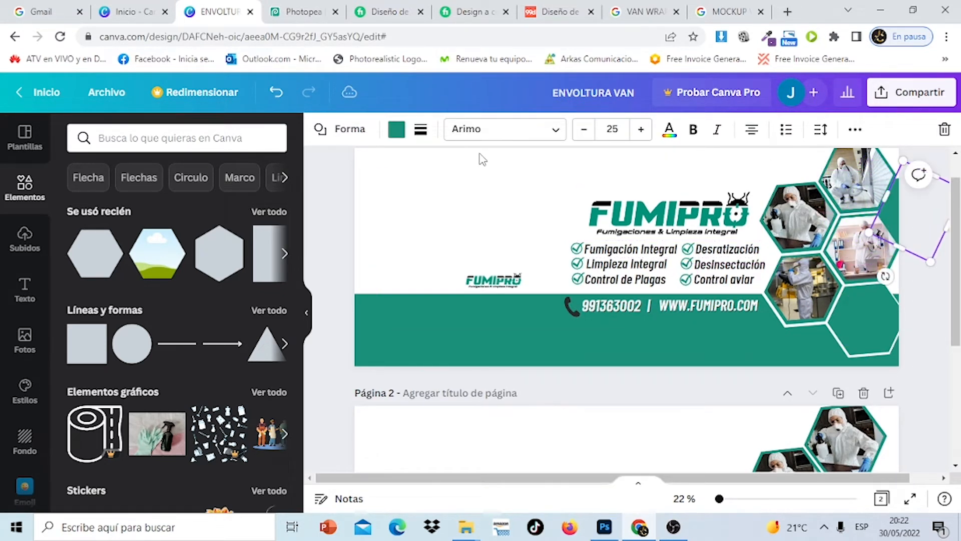
{"action": "left_click", "coordinate": [277, 93]}
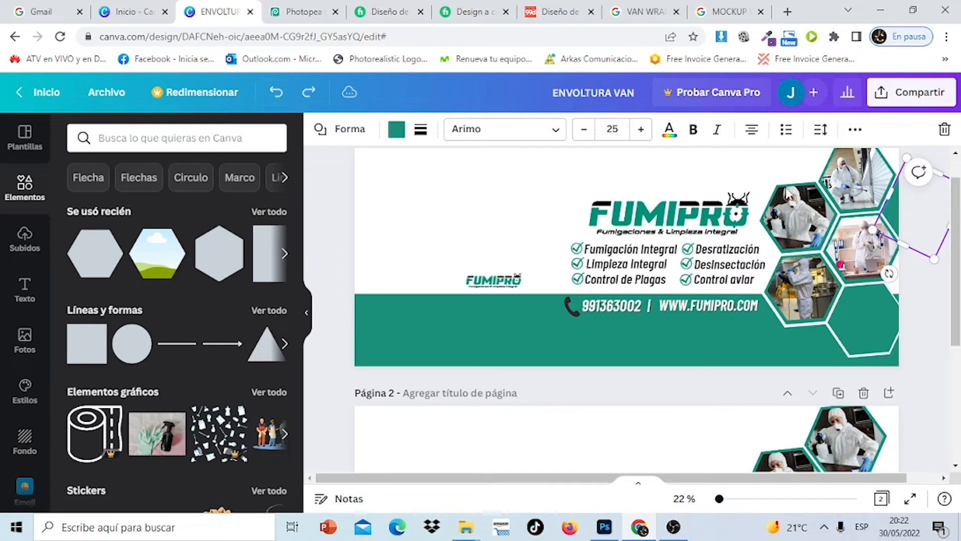
- Duplicate page 2's green corner hexagon and place the copy partly off the right edge, between the upper two right-hand photo hexagons
{"action": "scroll", "coordinate": [881, 373], "scroll_direction": "down", "scroll_amount": 5}
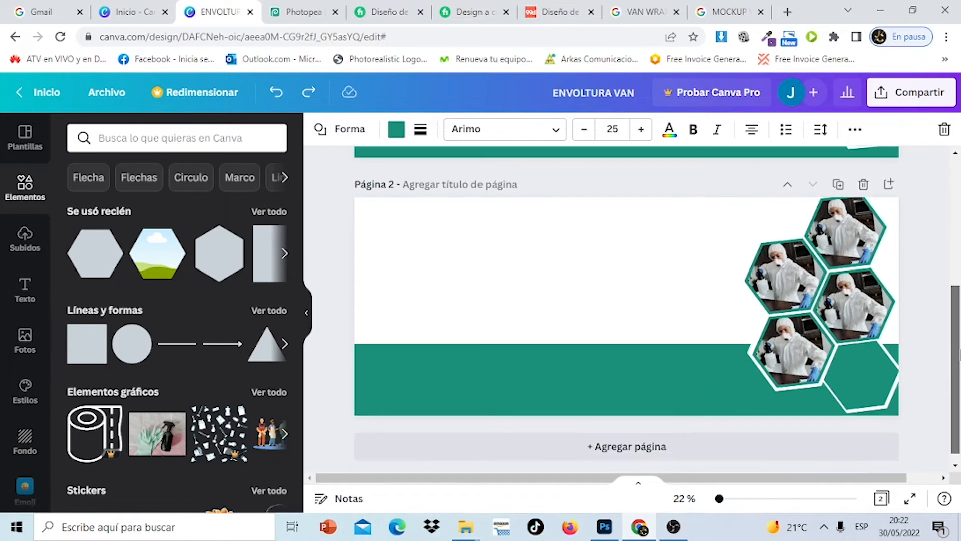
{"action": "left_click", "coordinate": [851, 368]}
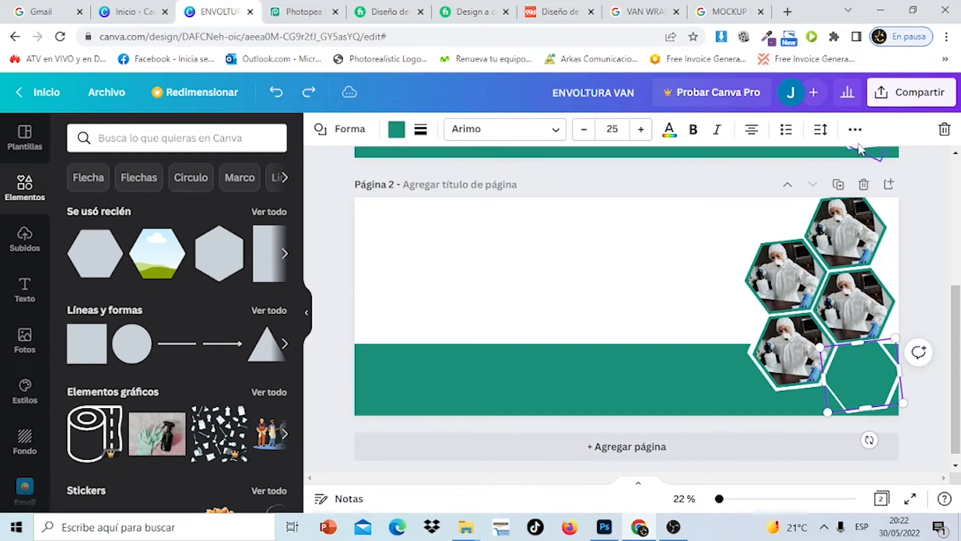
{"action": "left_click", "coordinate": [855, 129]}
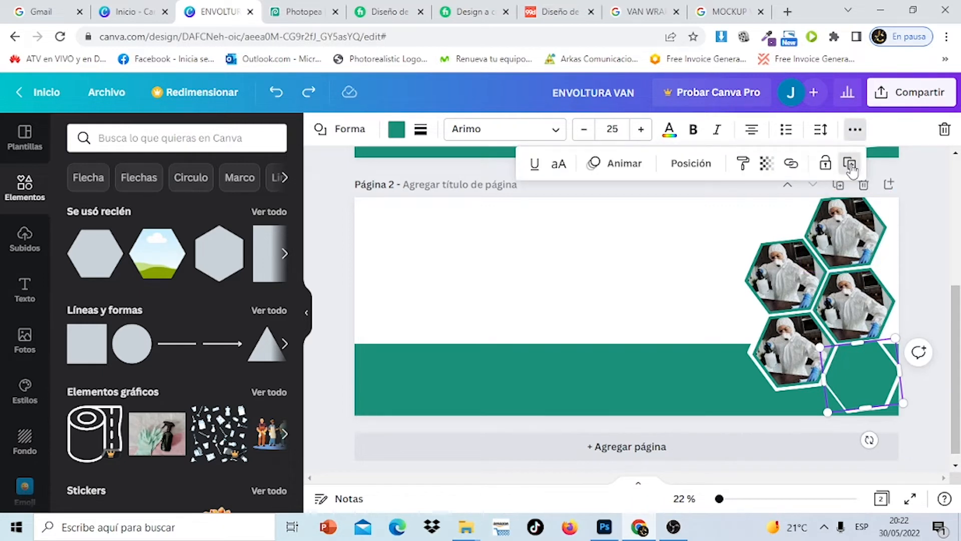
{"action": "left_click", "coordinate": [851, 165]}
{"action": "left_click_drag", "start_coordinate": [870, 385], "coordinate": [922, 275]}
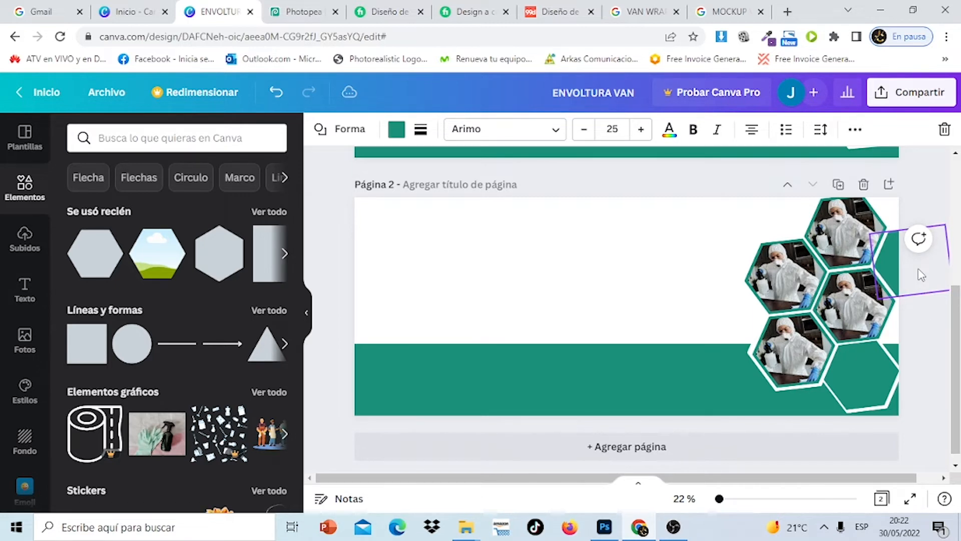
{"action": "left_click", "coordinate": [921, 274]}
{"action": "left_click", "coordinate": [931, 339]}
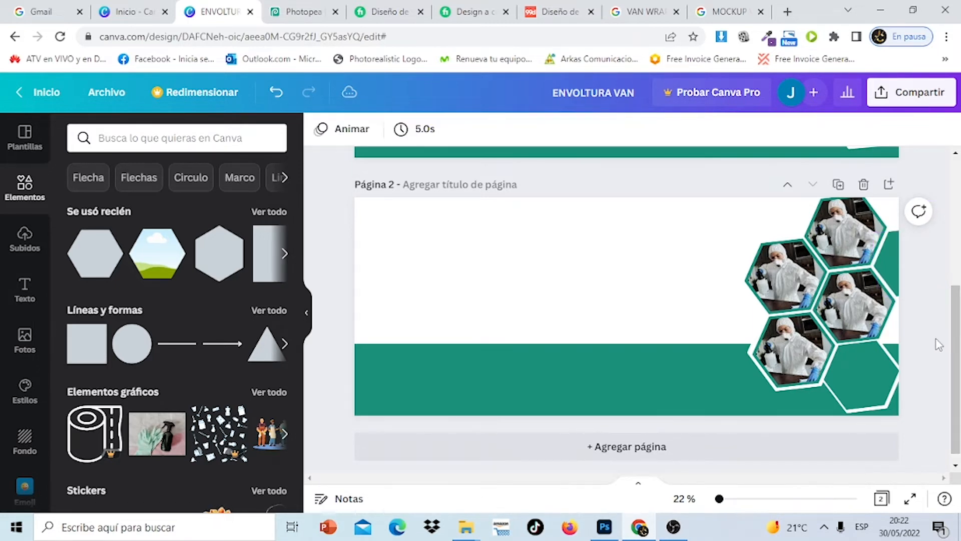
- Compare page 2's hexagon arrangement with page 1's, checking the green hexagon that runs off the right edge
{"action": "left_click_drag", "start_coordinate": [956, 338], "coordinate": [959, 276]}
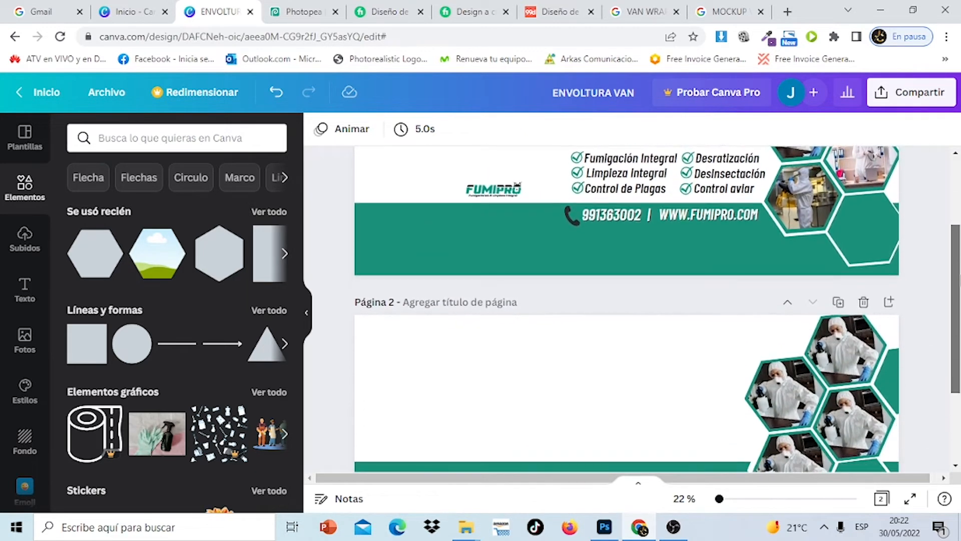
{"action": "left_click", "coordinate": [897, 381]}
{"action": "left_click_drag", "start_coordinate": [896, 380], "coordinate": [894, 379]}
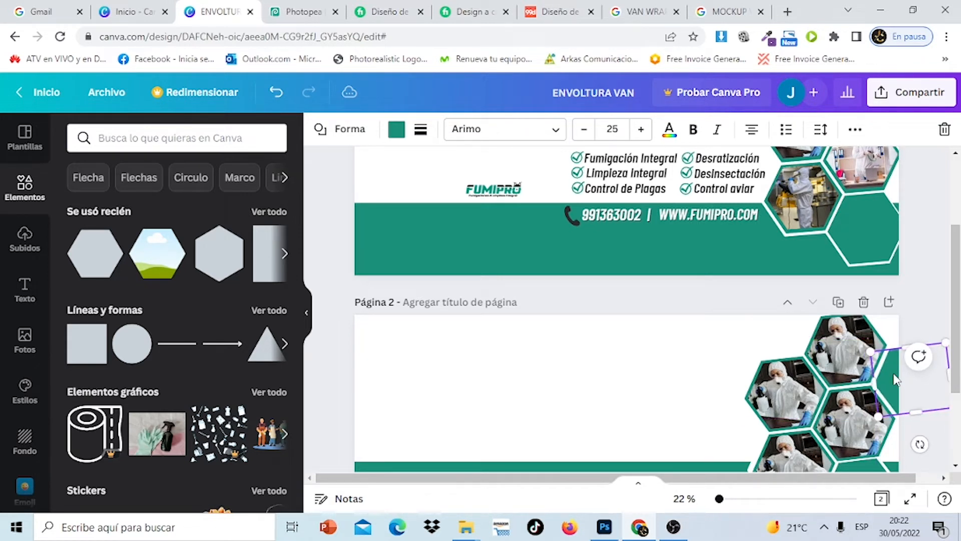
{"action": "left_click", "coordinate": [918, 311]}
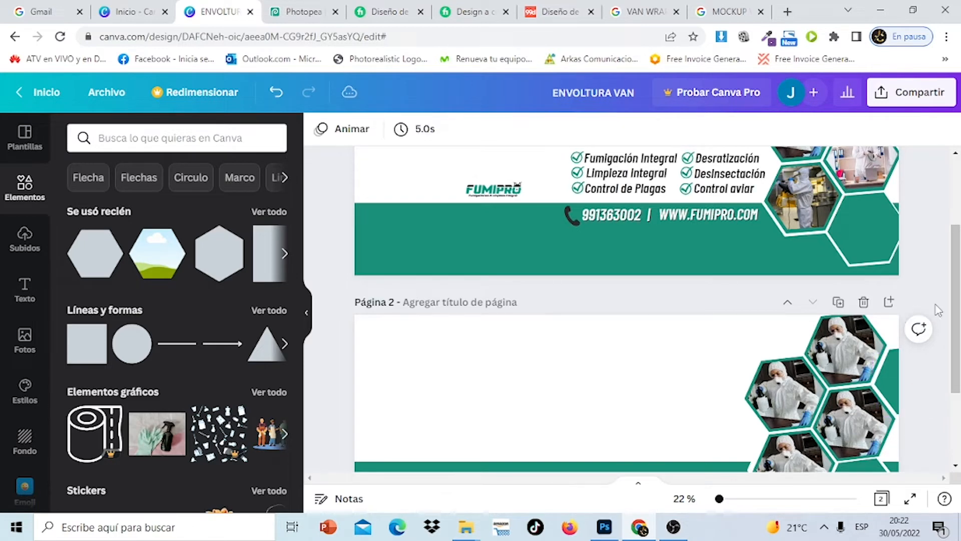
{"action": "left_click_drag", "start_coordinate": [956, 301], "coordinate": [960, 345]}
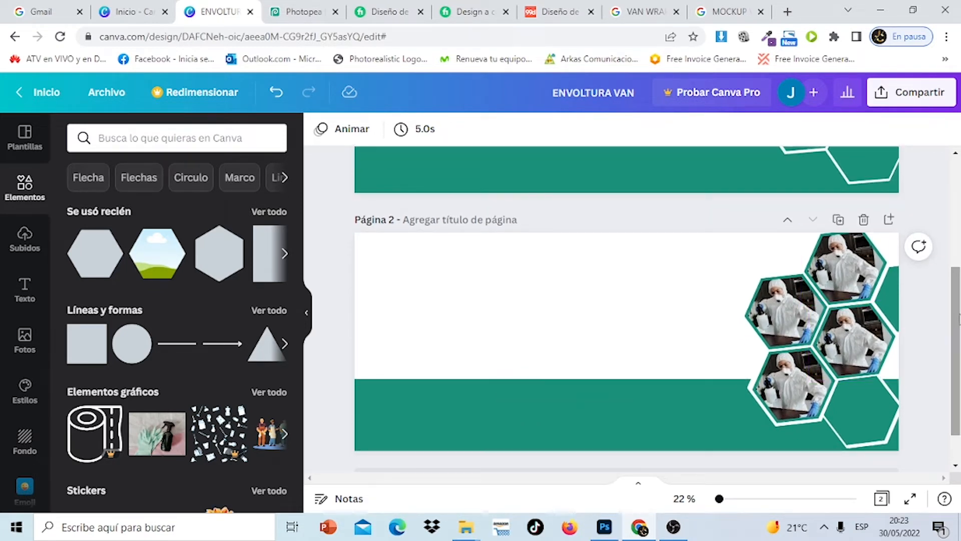
- Ungroup the topmost and the leftmost photo hexagons on page 2, separating each photo frame from its green backing hexagon
{"action": "mouse_move", "coordinate": [960, 311]}
{"action": "left_mouse_down"}
{"action": "mouse_move", "coordinate": [960, 205]}
{"action": "mouse_move", "coordinate": [960, 299]}
{"action": "left_mouse_up"}
{"action": "left_click", "coordinate": [850, 298]}
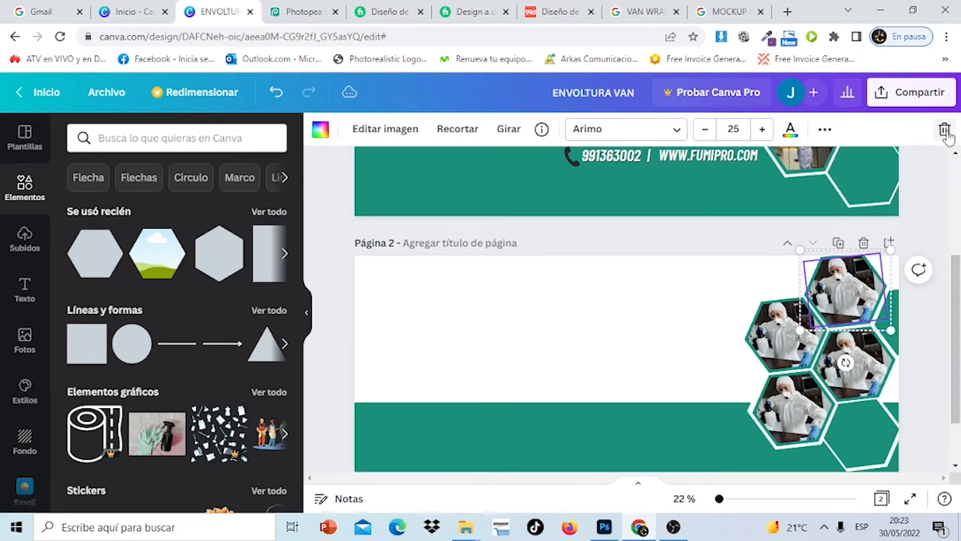
{"action": "left_click", "coordinate": [825, 130]}
{"action": "left_click", "coordinate": [623, 171]}
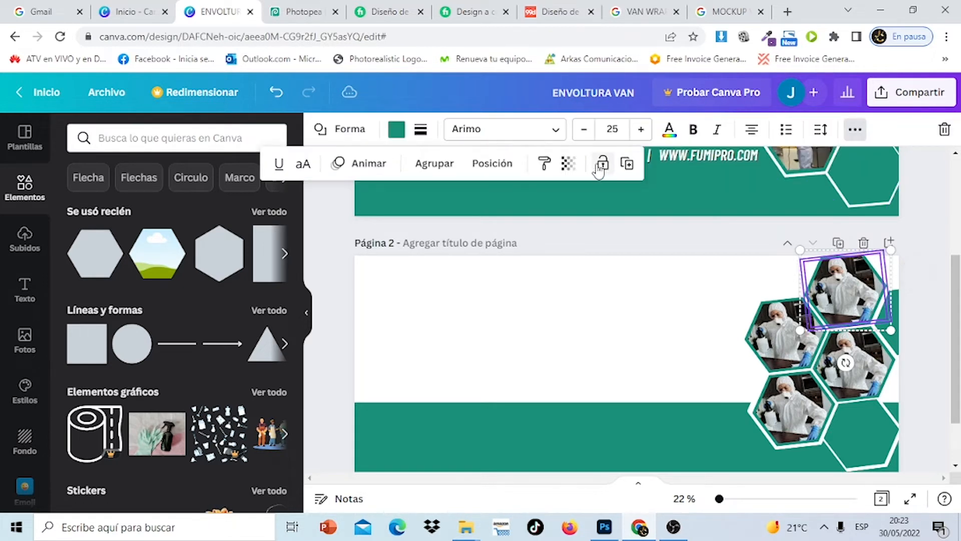
{"action": "left_click", "coordinate": [785, 340]}
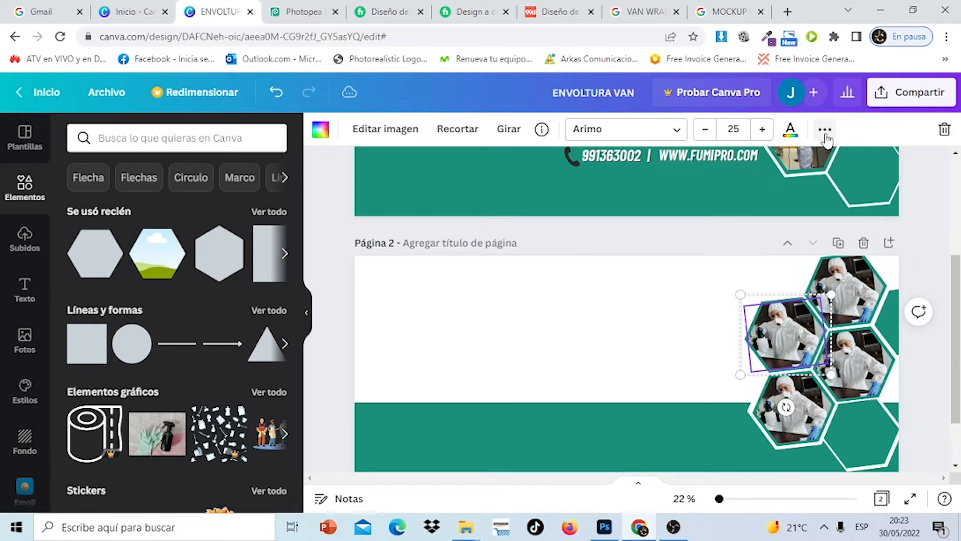
{"action": "left_click", "coordinate": [824, 129]}
{"action": "left_click", "coordinate": [596, 164]}
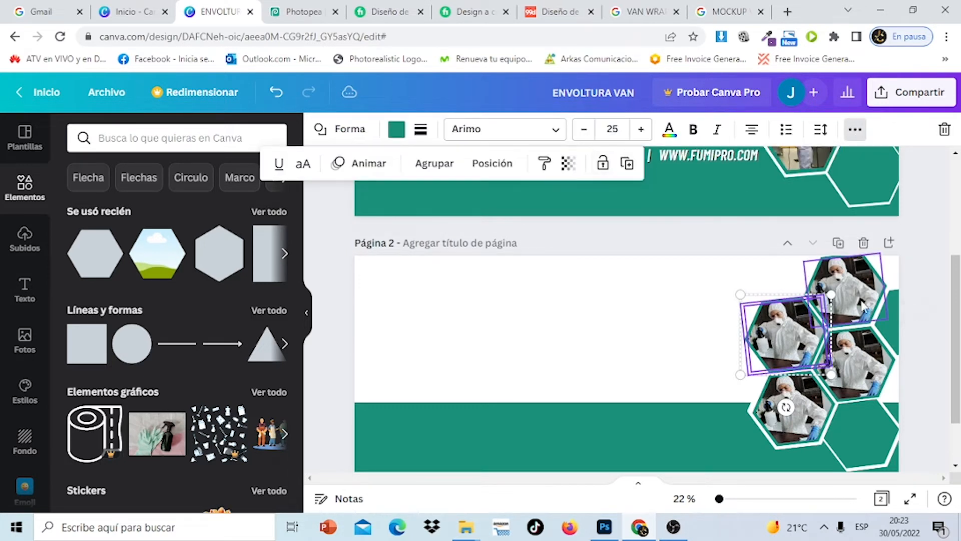
- Ungroup page 2's two lower photo hexagons from their green backing hexagons and clear the selection
{"action": "left_click", "coordinate": [854, 358]}
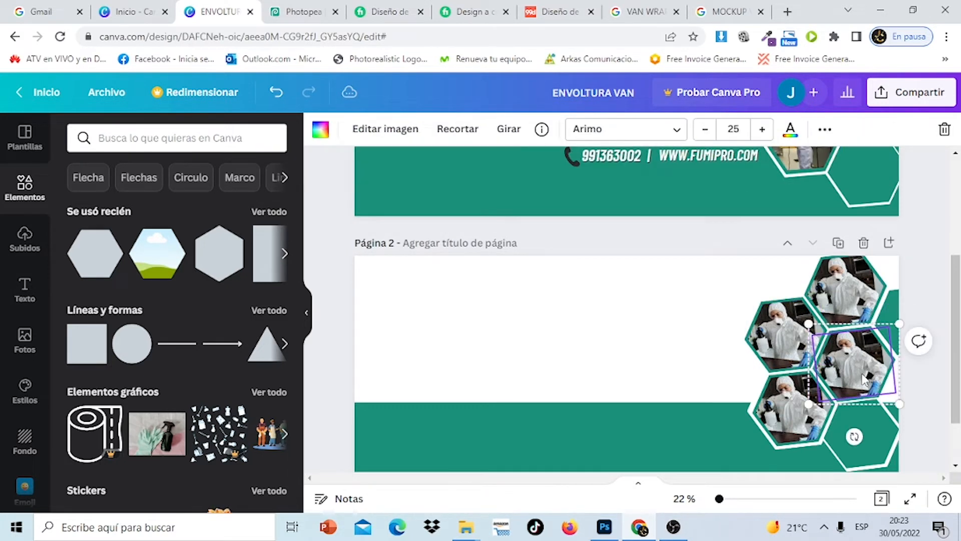
{"action": "left_click", "coordinate": [824, 140]}
{"action": "left_click", "coordinate": [582, 169]}
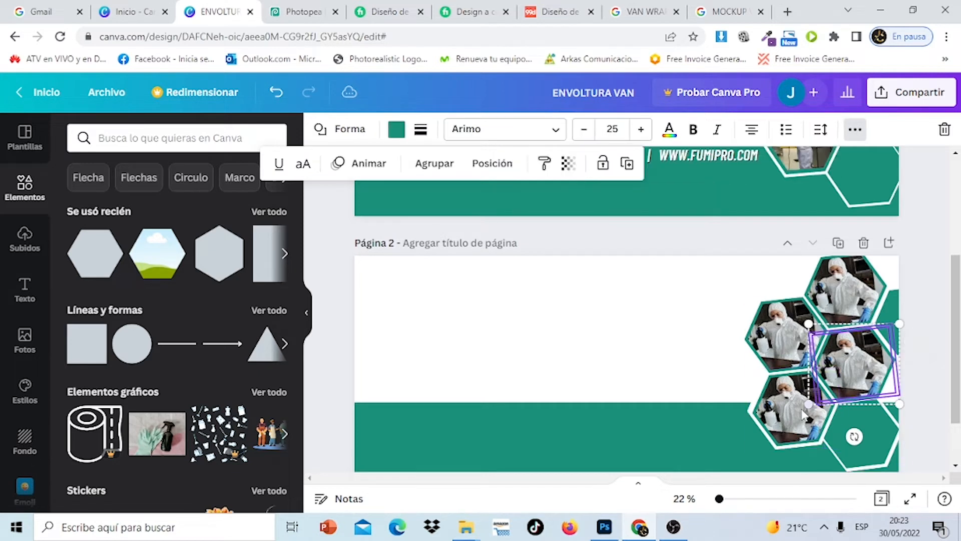
{"action": "left_click", "coordinate": [794, 408]}
{"action": "left_click", "coordinate": [830, 134]}
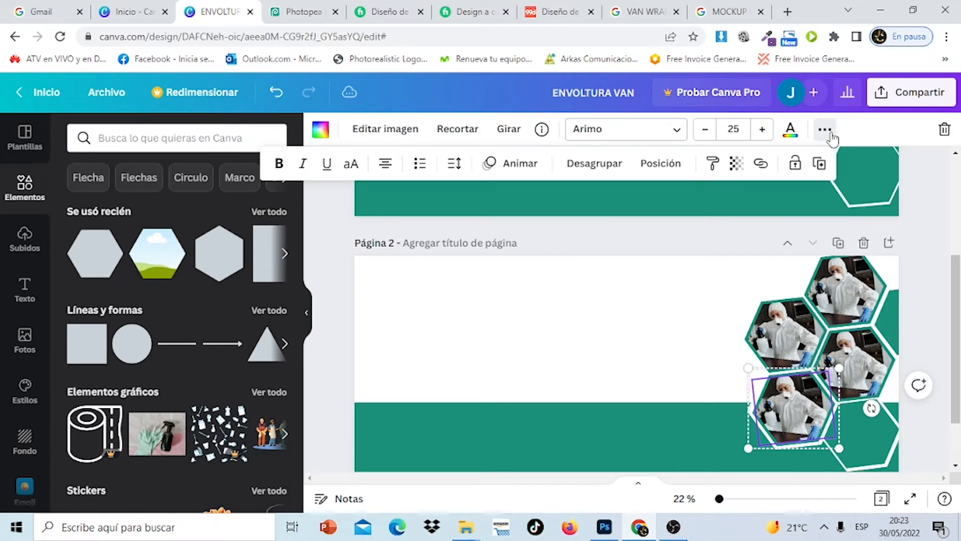
{"action": "left_click", "coordinate": [612, 169]}
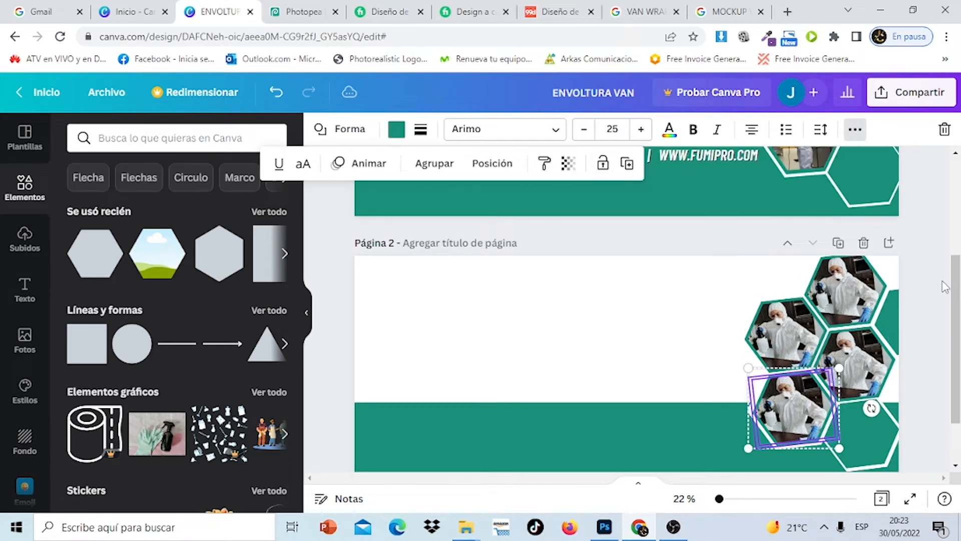
{"action": "left_click", "coordinate": [927, 280]}
{"action": "left_click", "coordinate": [927, 281]}
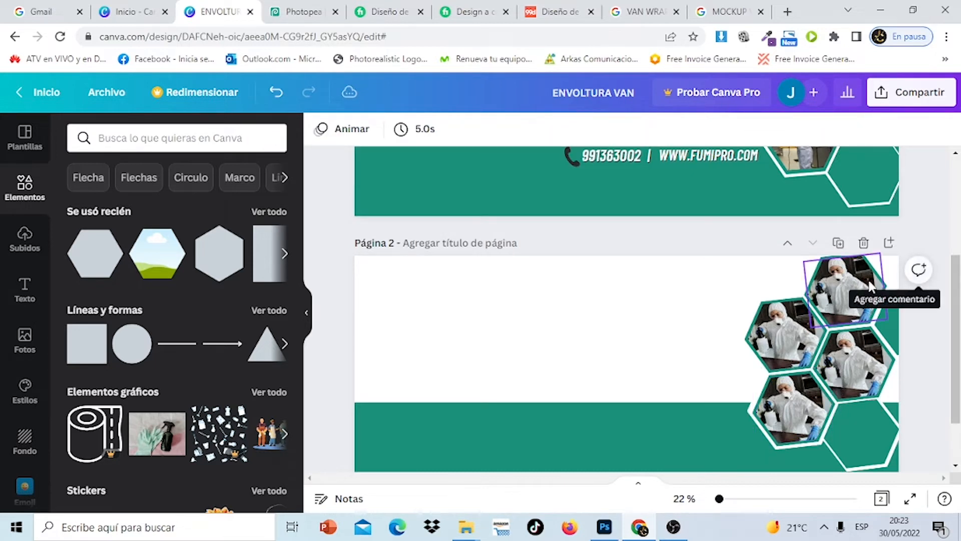
- Remove the photo from the topmost hexagon on page 2 while keeping its frame
{"action": "left_click", "coordinate": [846, 283]}
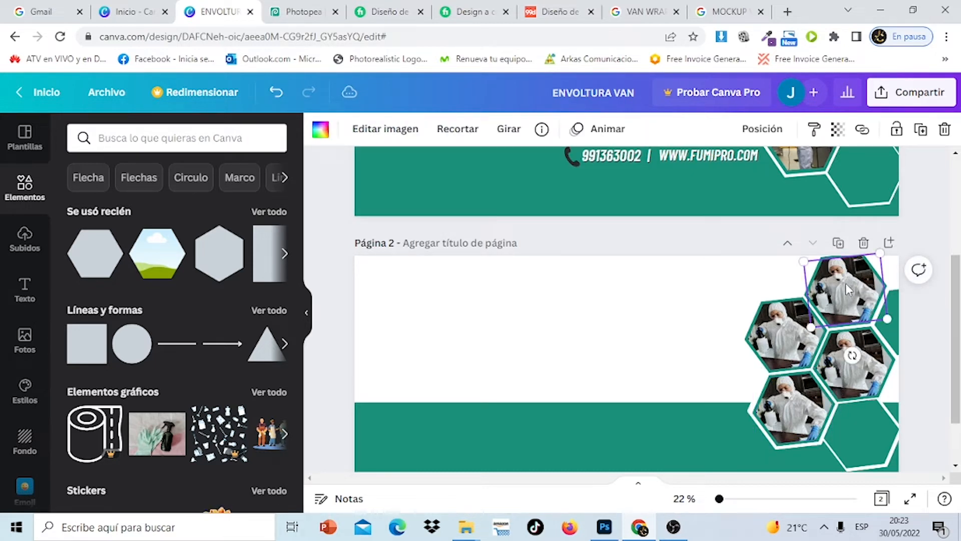
{"action": "left_click", "coordinate": [947, 130]}
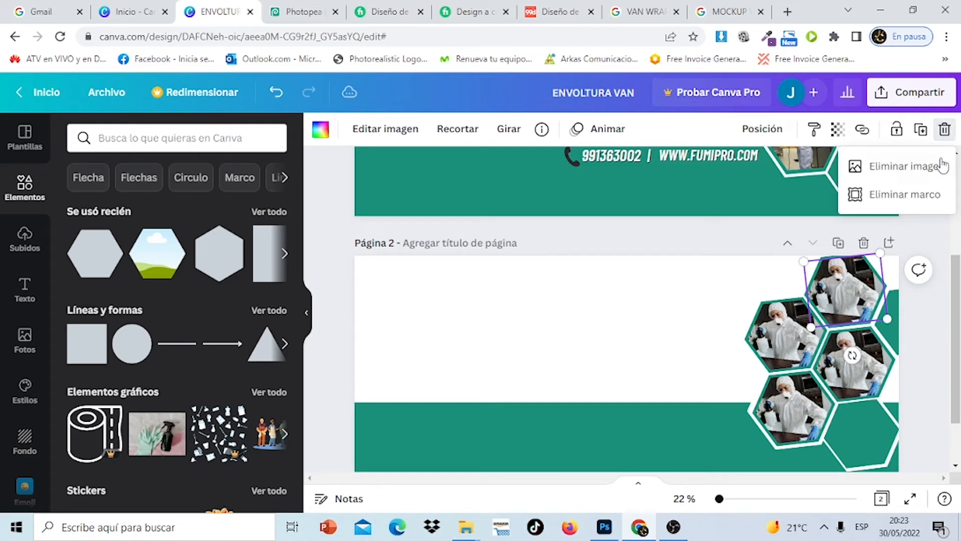
{"action": "left_click", "coordinate": [916, 175]}
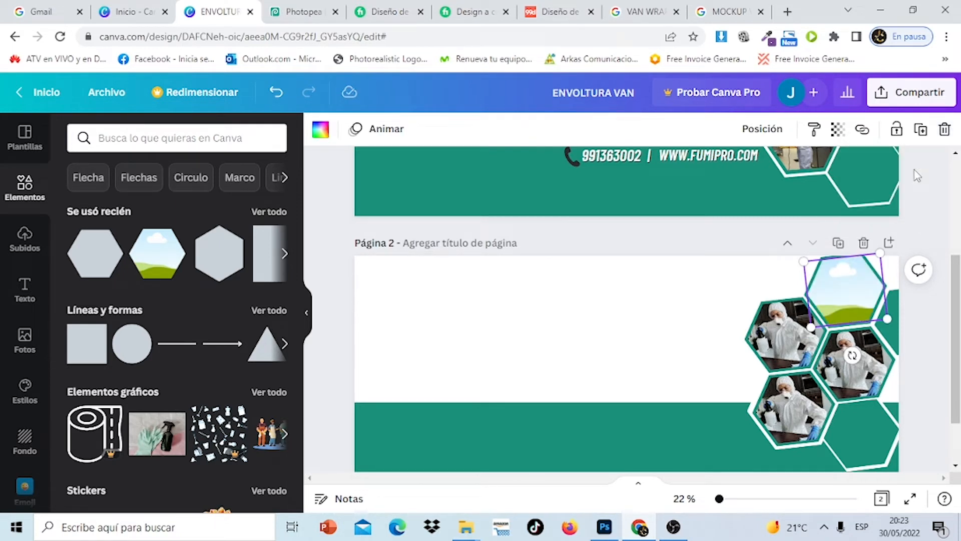
- Fill the empty topmost hexagon on page 2 with the uploaded photo of the worker crouching beside the white perforated wall
{"action": "left_click", "coordinate": [25, 241]}
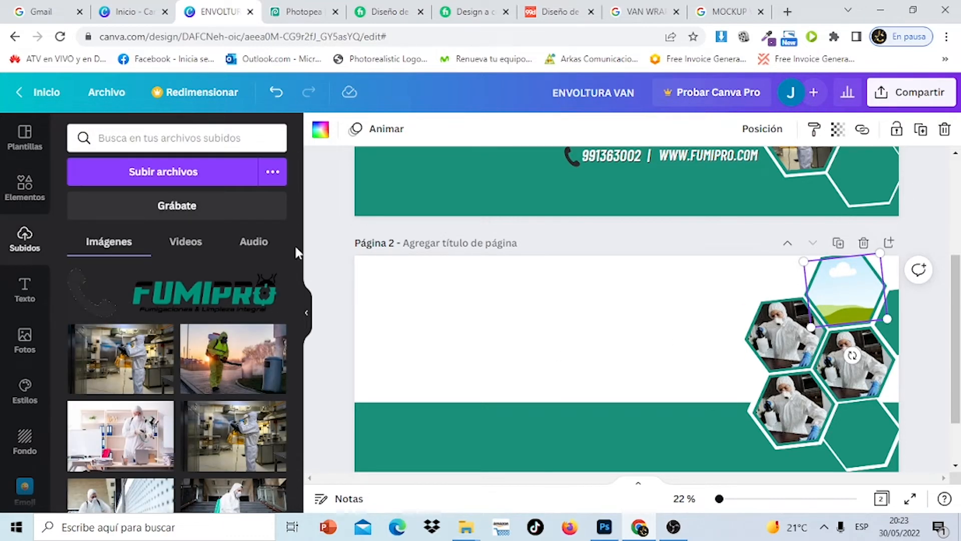
{"action": "left_click_drag", "start_coordinate": [299, 274], "coordinate": [302, 300]}
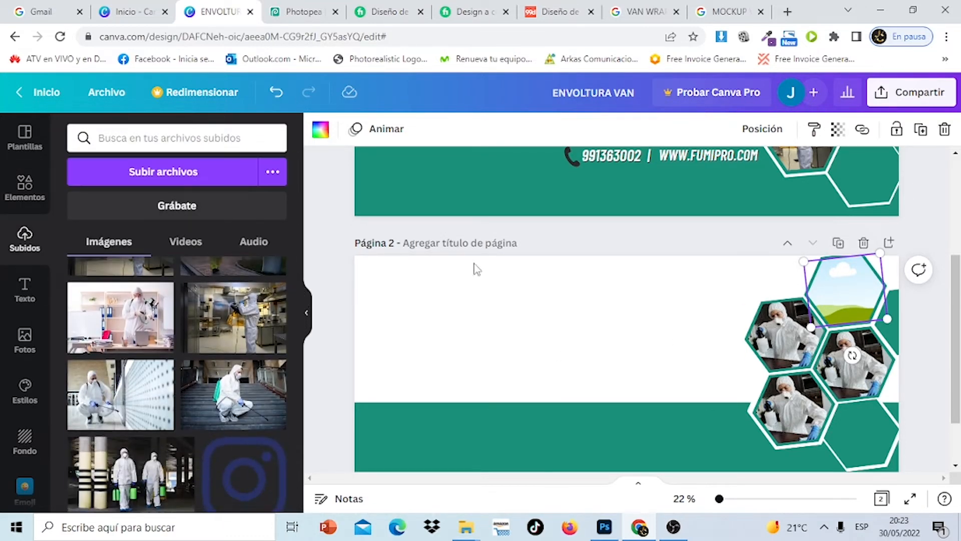
{"action": "scroll", "coordinate": [896, 281], "scroll_direction": "up", "scroll_amount": 5}
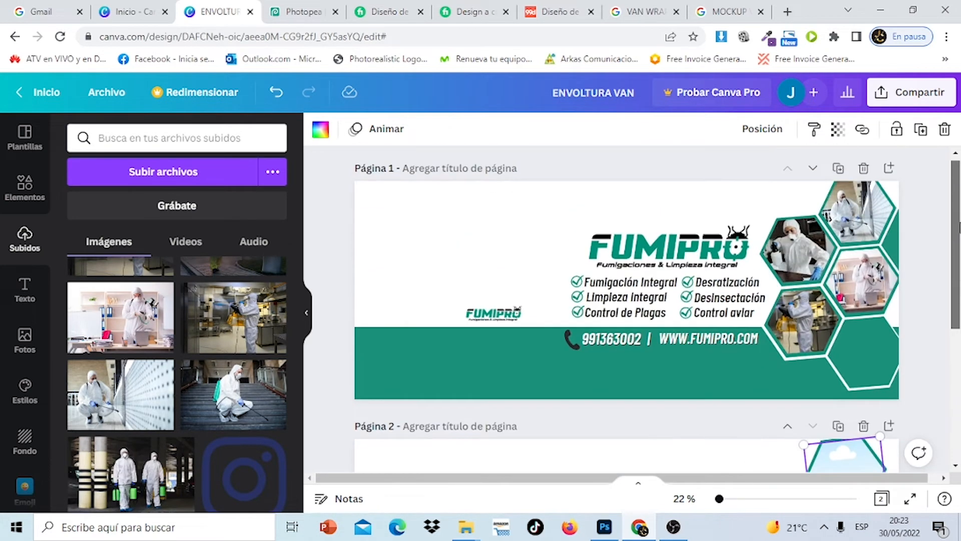
{"action": "left_click_drag", "start_coordinate": [957, 265], "coordinate": [960, 389]}
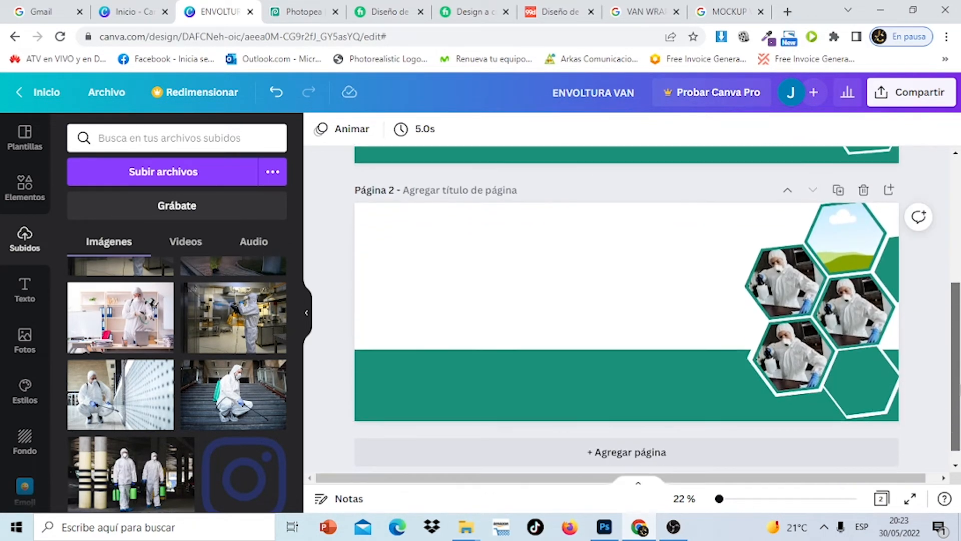
{"action": "left_click", "coordinate": [104, 409]}
{"action": "left_click_drag", "start_coordinate": [588, 308], "coordinate": [864, 253]}
- Enlarge the crouching worker's photo inside the topmost hexagon and reposition it so the worker is centred, applying the crop
{"action": "left_click", "coordinate": [834, 234]}
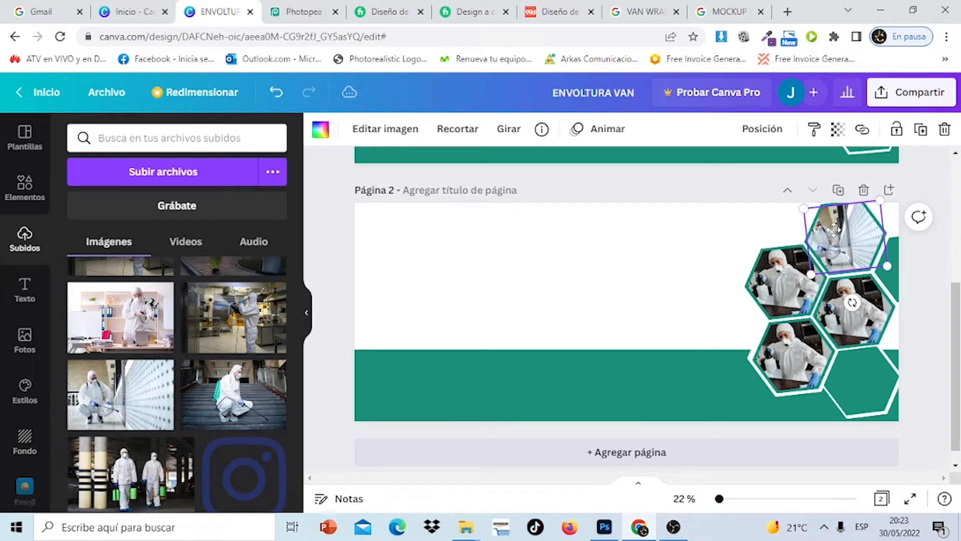
{"action": "double_click", "coordinate": [834, 231]}
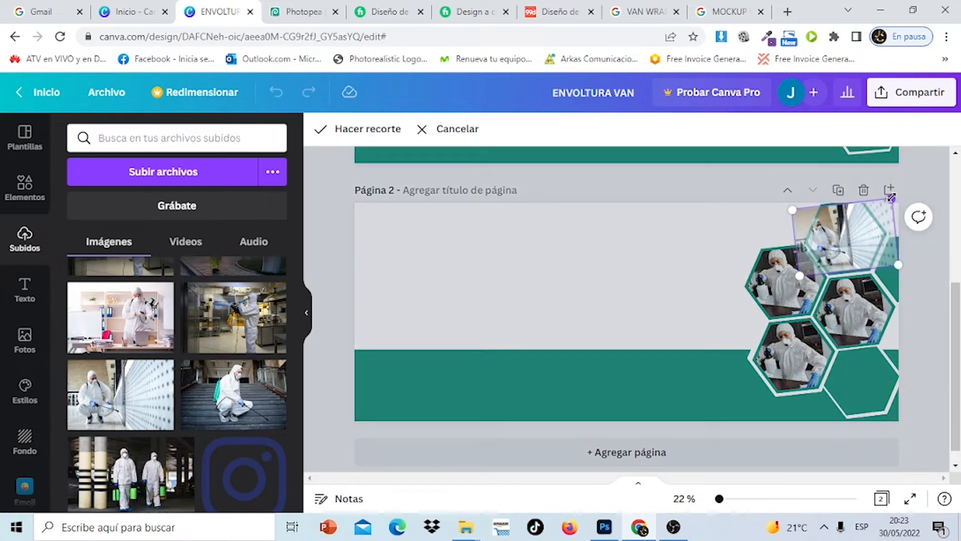
{"action": "left_click_drag", "start_coordinate": [891, 197], "coordinate": [923, 172]}
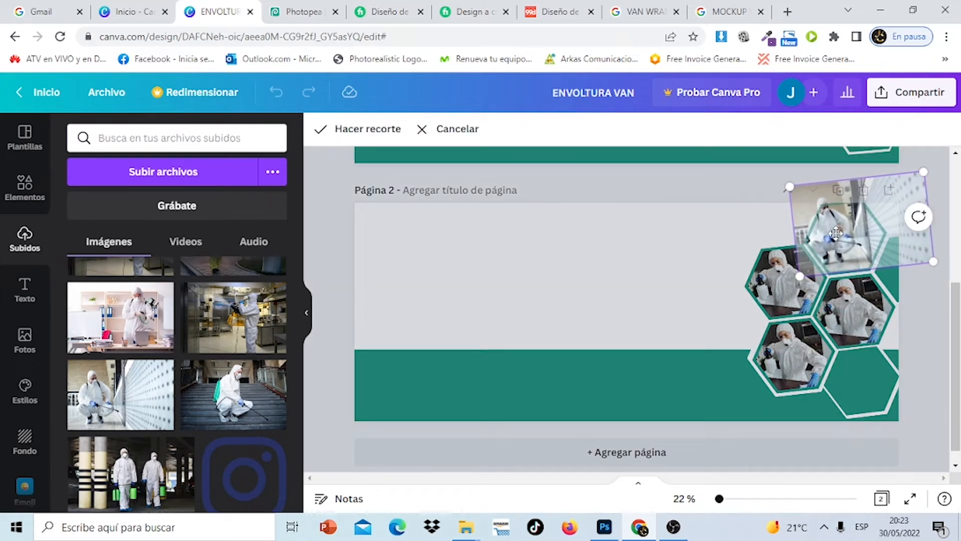
{"action": "left_click_drag", "start_coordinate": [836, 233], "coordinate": [857, 240]}
{"action": "left_click_drag", "start_coordinate": [802, 193], "coordinate": [805, 197]}
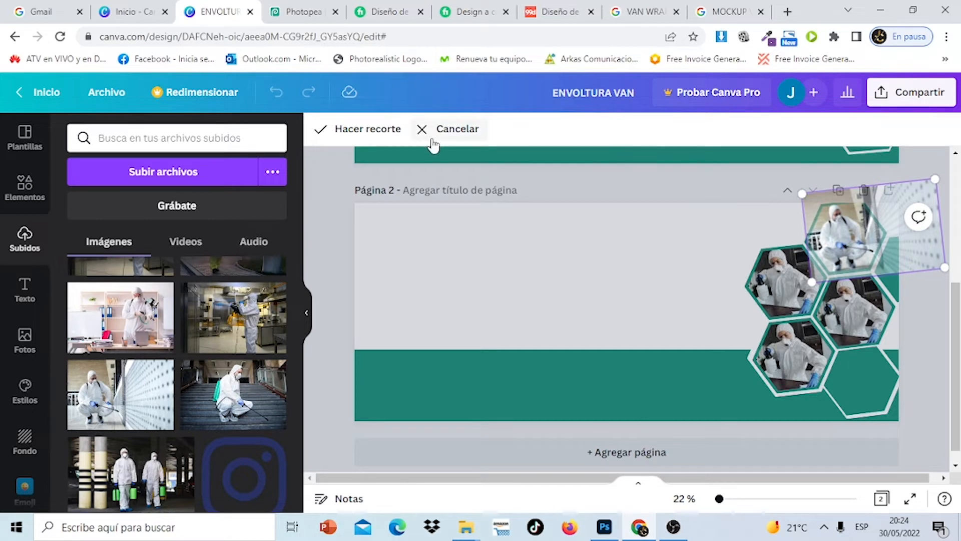
{"action": "left_click", "coordinate": [380, 133]}
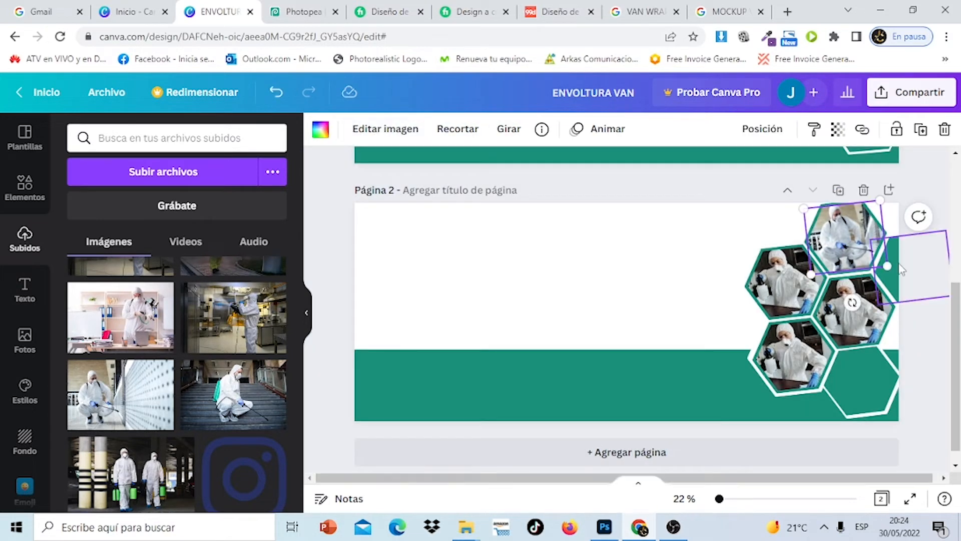
- Remove the photo from the middle-right hexagon on page 2 while keeping its frame
{"action": "left_click", "coordinate": [774, 285]}
{"action": "mouse_move", "coordinate": [957, 316]}
{"action": "left_mouse_down"}
{"action": "mouse_move", "coordinate": [957, 245]}
{"action": "mouse_move", "coordinate": [957, 314]}
{"action": "left_mouse_up"}
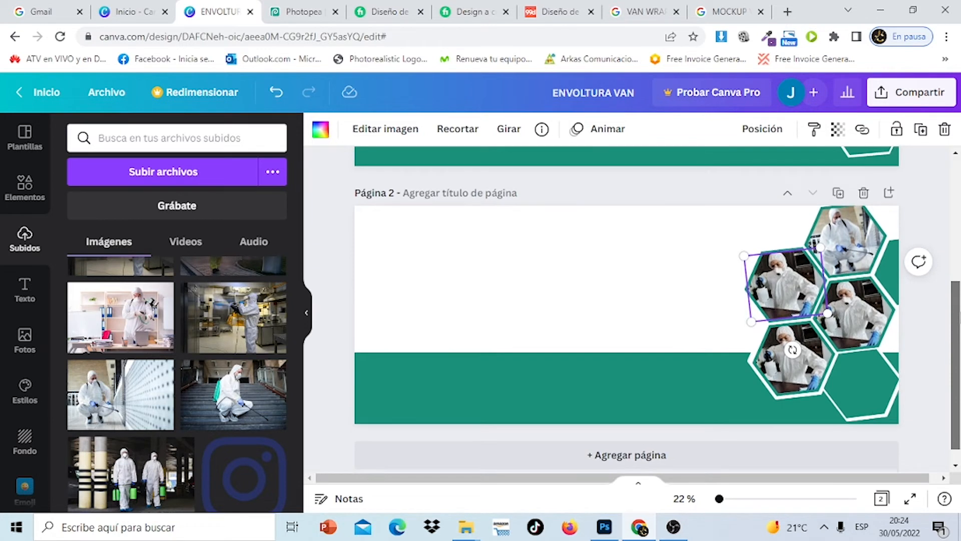
{"action": "left_click", "coordinate": [860, 314]}
{"action": "left_click", "coordinate": [945, 129]}
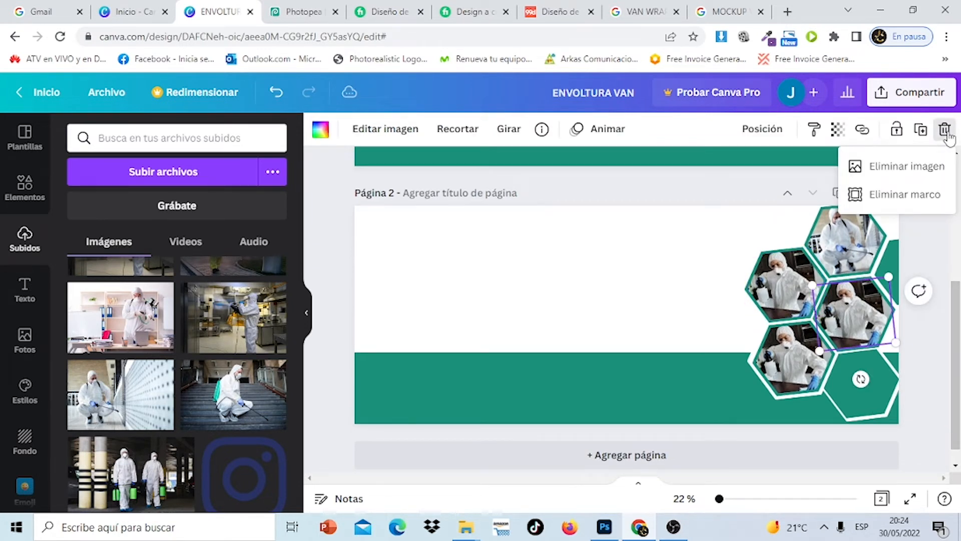
{"action": "left_click", "coordinate": [907, 166]}
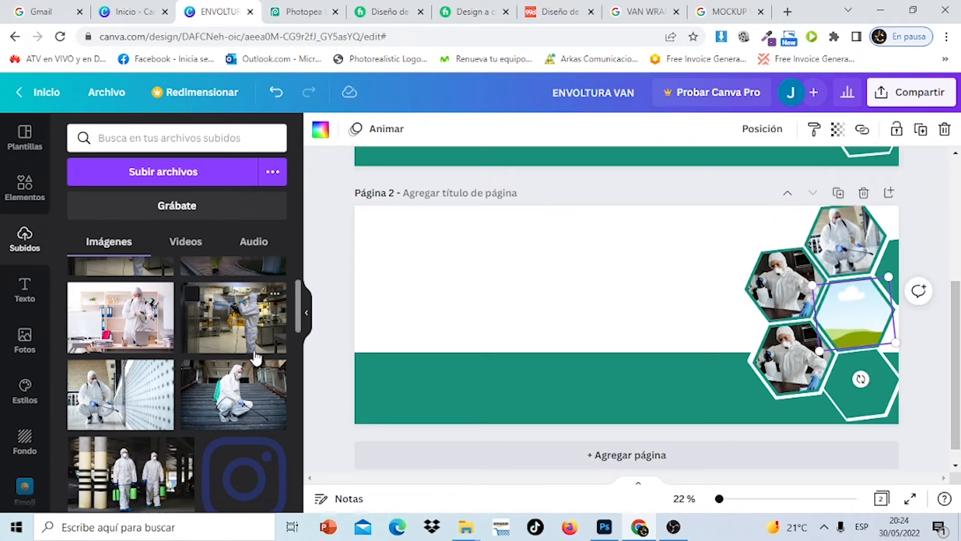
- Fill the empty middle-right hexagon with the uploaded photo of the worker in front of the office bookshelves
{"action": "left_click_drag", "start_coordinate": [298, 314], "coordinate": [300, 291]}
{"action": "mouse_move", "coordinate": [956, 351]}
{"action": "left_mouse_down"}
{"action": "mouse_move", "coordinate": [956, 272]}
{"action": "mouse_move", "coordinate": [960, 360]}
{"action": "left_mouse_up"}
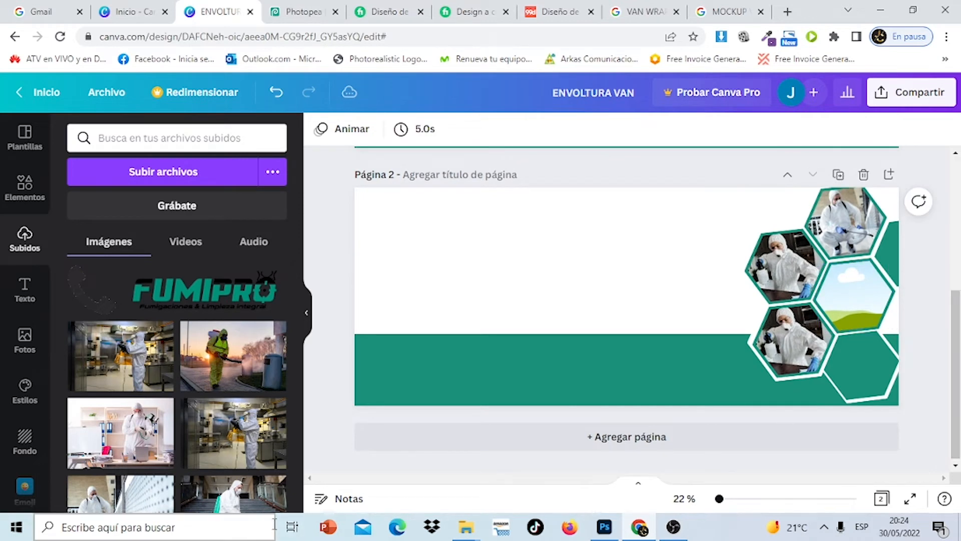
{"action": "left_click", "coordinate": [120, 433]}
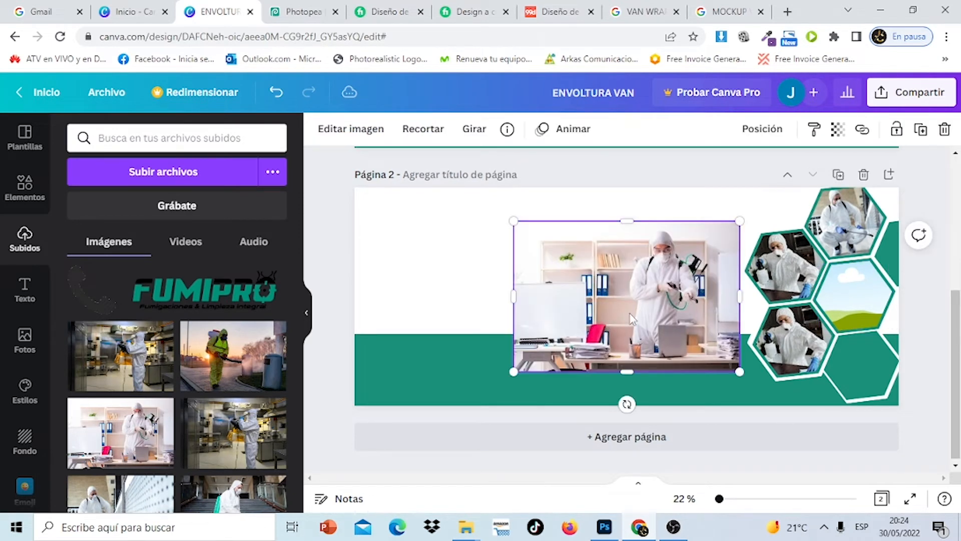
{"action": "left_click_drag", "start_coordinate": [634, 318], "coordinate": [860, 278]}
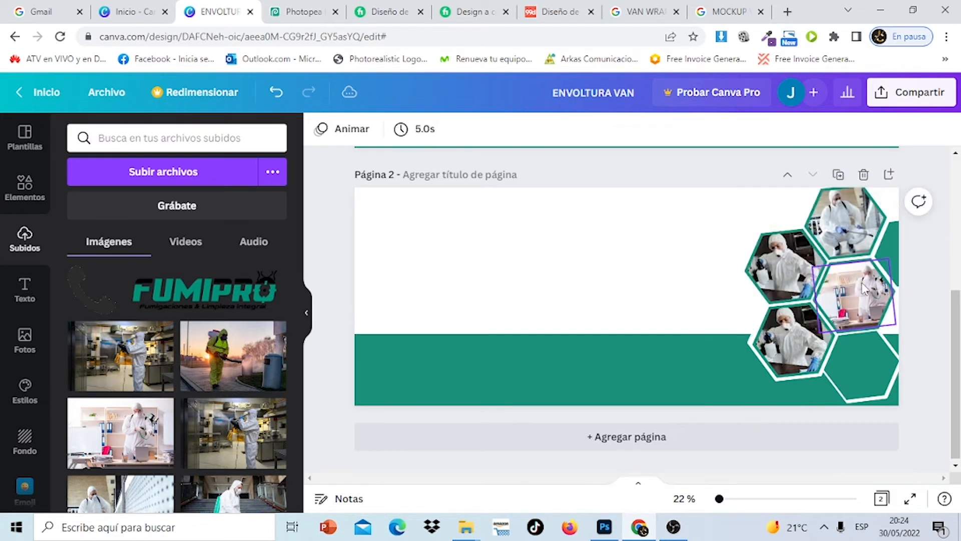
- Enlarge the office photo inside its hexagon and shift it to centre the worker, applying the crop
{"action": "double_click", "coordinate": [862, 287]}
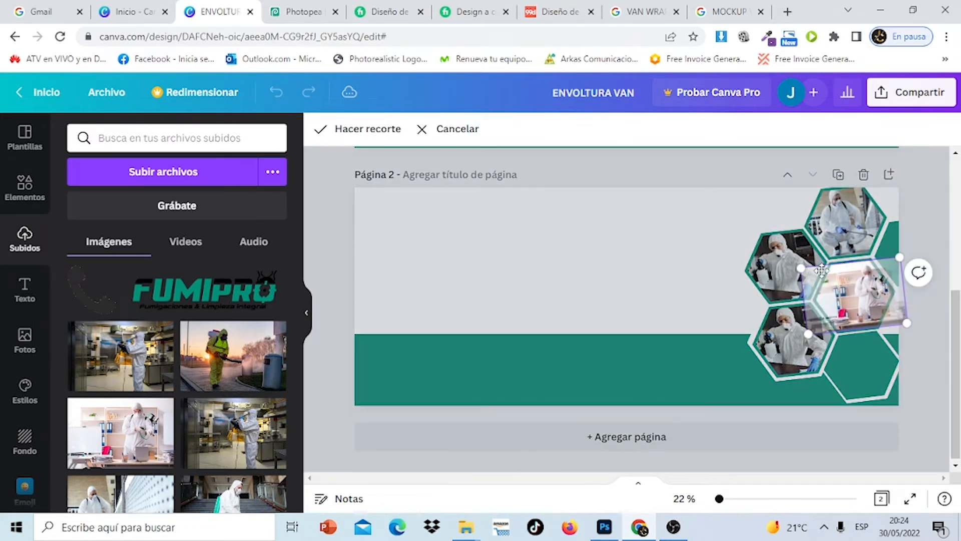
{"action": "left_click_drag", "start_coordinate": [799, 267], "coordinate": [776, 258]}
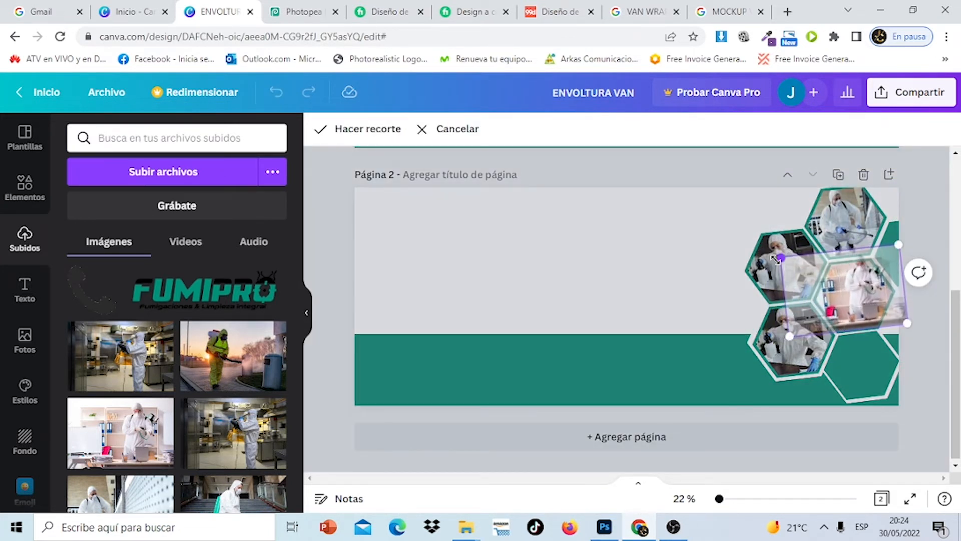
{"action": "left_click_drag", "start_coordinate": [878, 285], "coordinate": [866, 302]}
{"action": "left_click", "coordinate": [368, 130]}
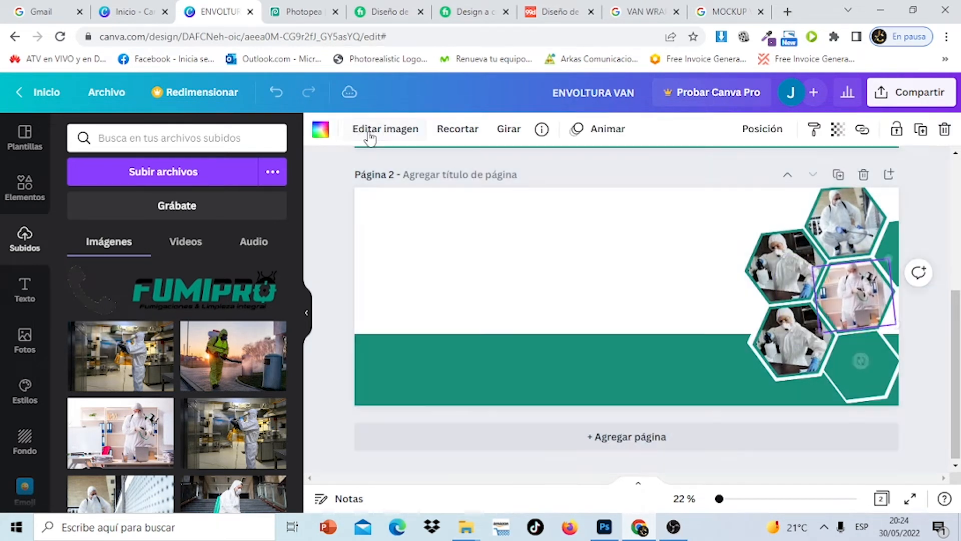
- Remove the photo from the lower-left hexagon on page 2 while keeping its frame
{"action": "left_click", "coordinate": [784, 347]}
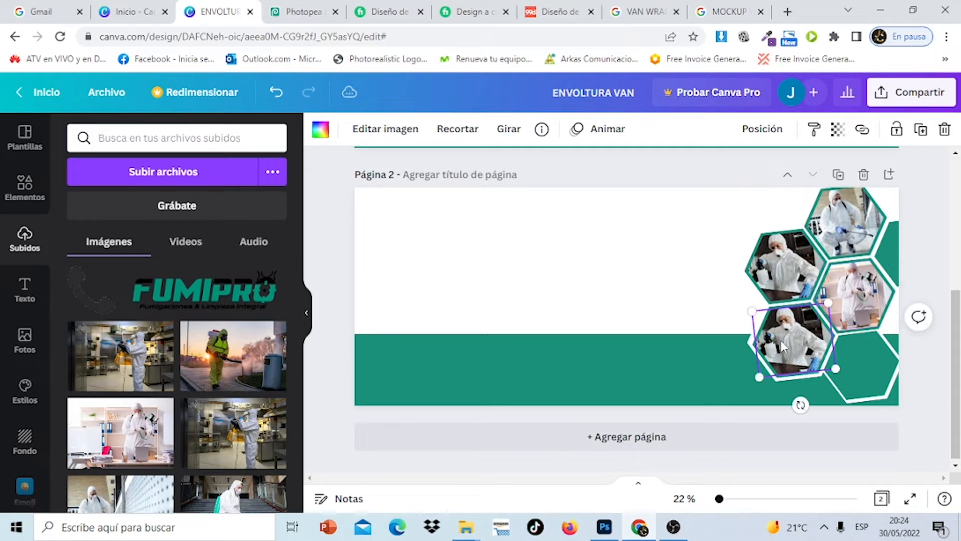
{"action": "mouse_move", "coordinate": [956, 353]}
{"action": "left_mouse_down"}
{"action": "mouse_move", "coordinate": [956, 259]}
{"action": "mouse_move", "coordinate": [956, 353]}
{"action": "left_mouse_up"}
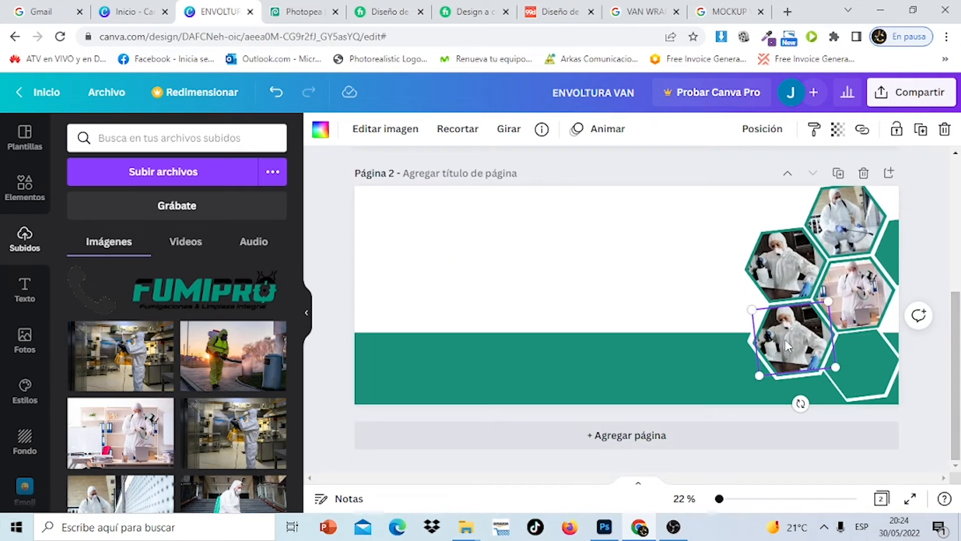
{"action": "left_click", "coordinate": [944, 131]}
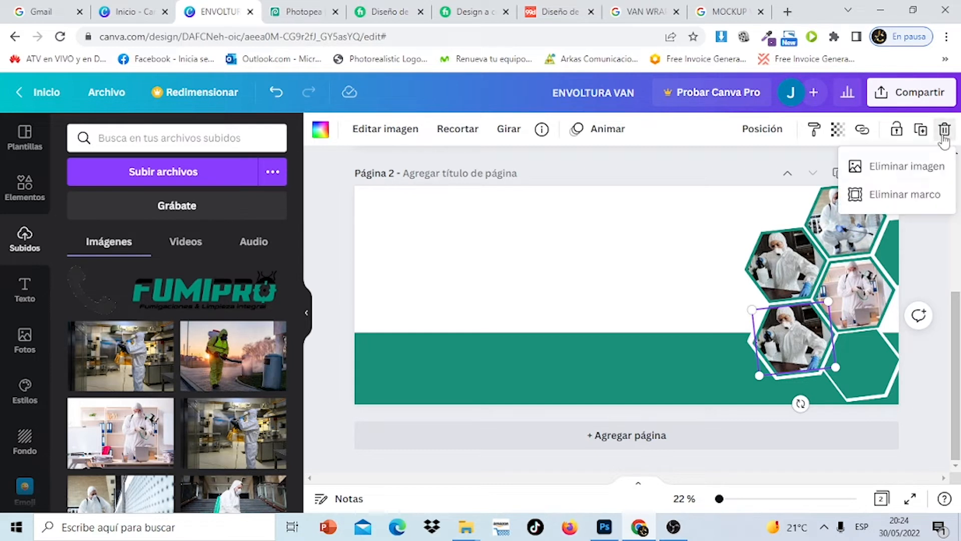
{"action": "left_click", "coordinate": [927, 170]}
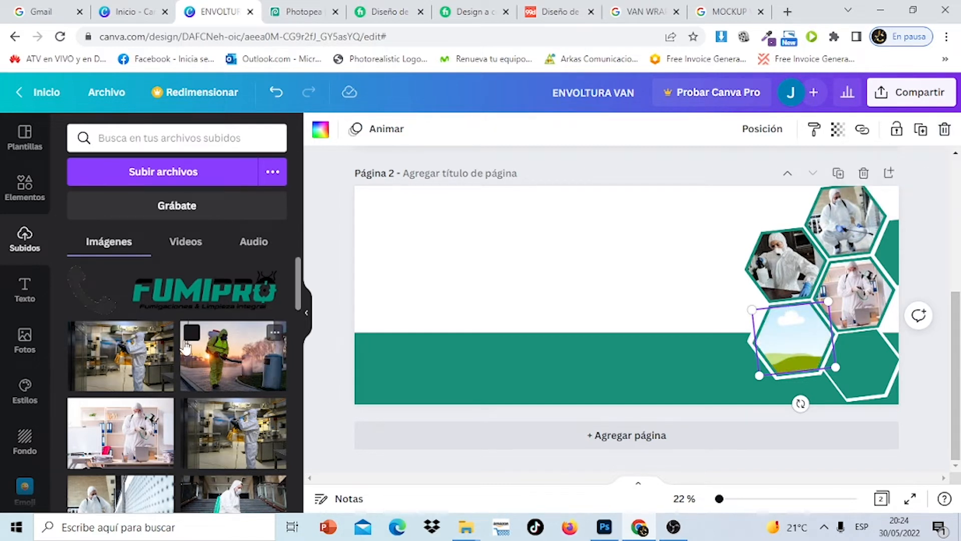
- Fill the lower-left hexagon with the uploaded kitchen fumigation photo and shift its crop slightly left to centre the worker
{"action": "left_click", "coordinate": [100, 376]}
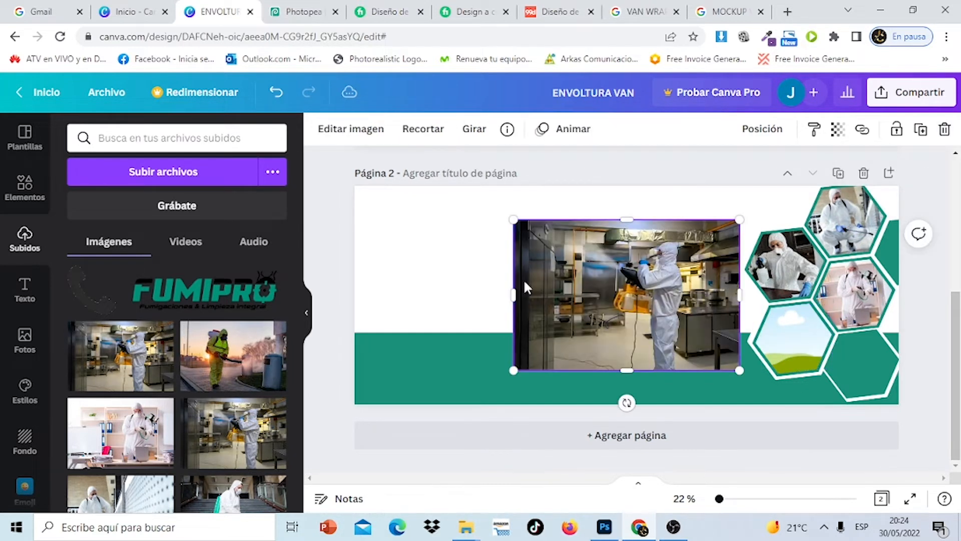
{"action": "left_click_drag", "start_coordinate": [593, 295], "coordinate": [724, 303]}
{"action": "double_click", "coordinate": [797, 335]}
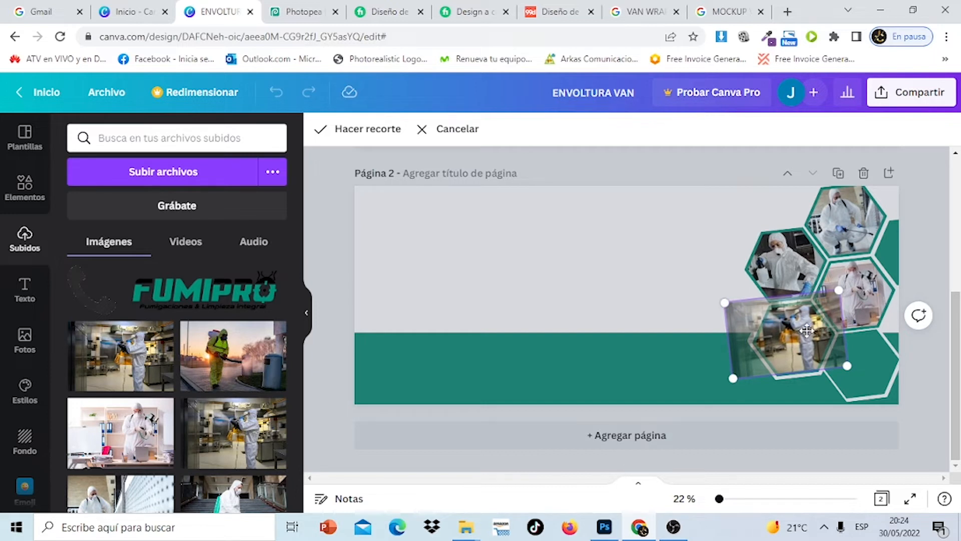
{"action": "left_click_drag", "start_coordinate": [806, 331], "coordinate": [798, 333]}
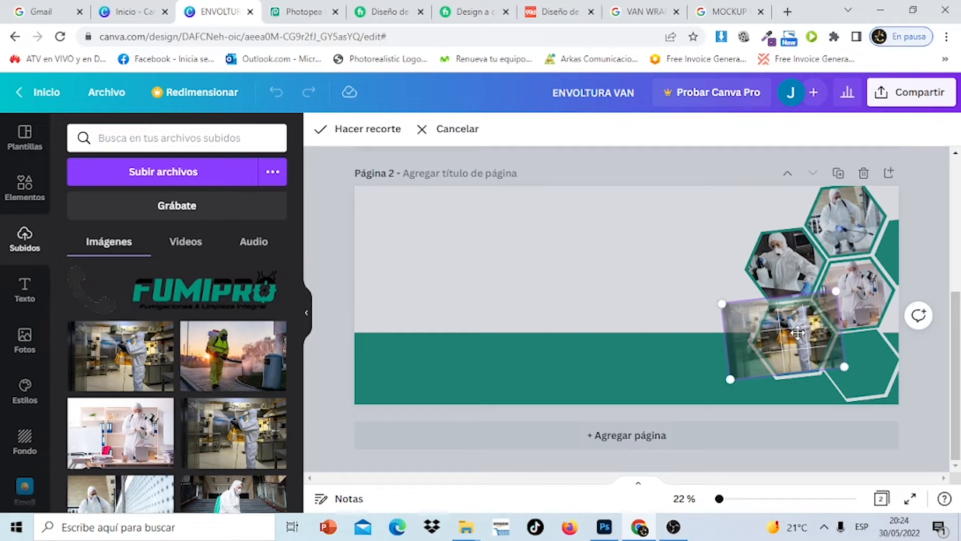
{"action": "left_click", "coordinate": [365, 129]}
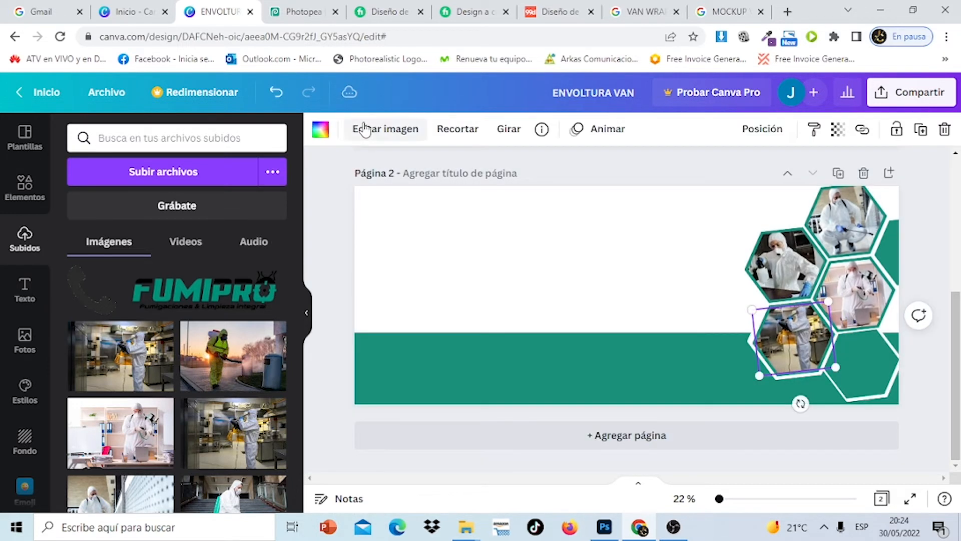
{"action": "left_click", "coordinate": [928, 267]}
- Adjust the size and position of the solid green hexagon at page 2's right edge to fit beside the photo hexagons
{"action": "left_click_drag", "start_coordinate": [959, 364], "coordinate": [959, 329]}
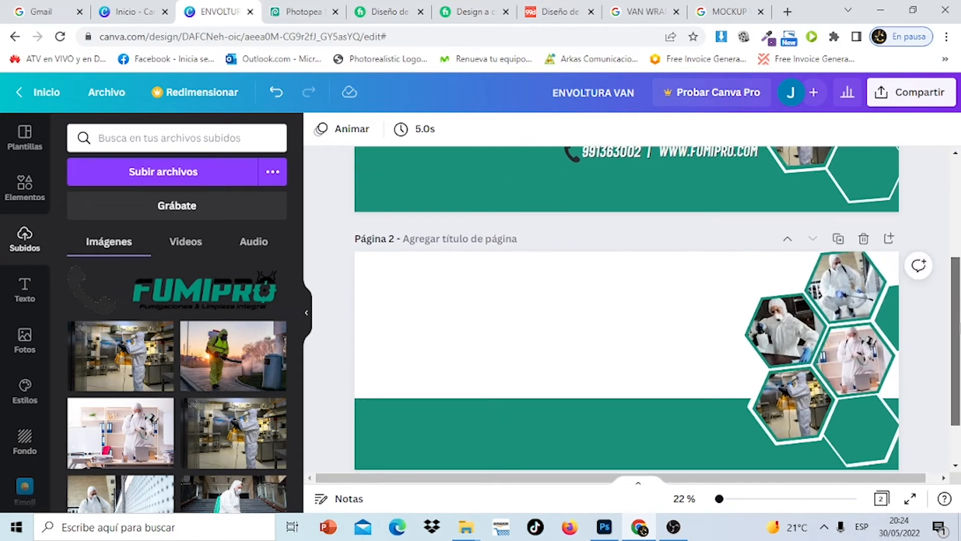
{"action": "left_click", "coordinate": [894, 316]}
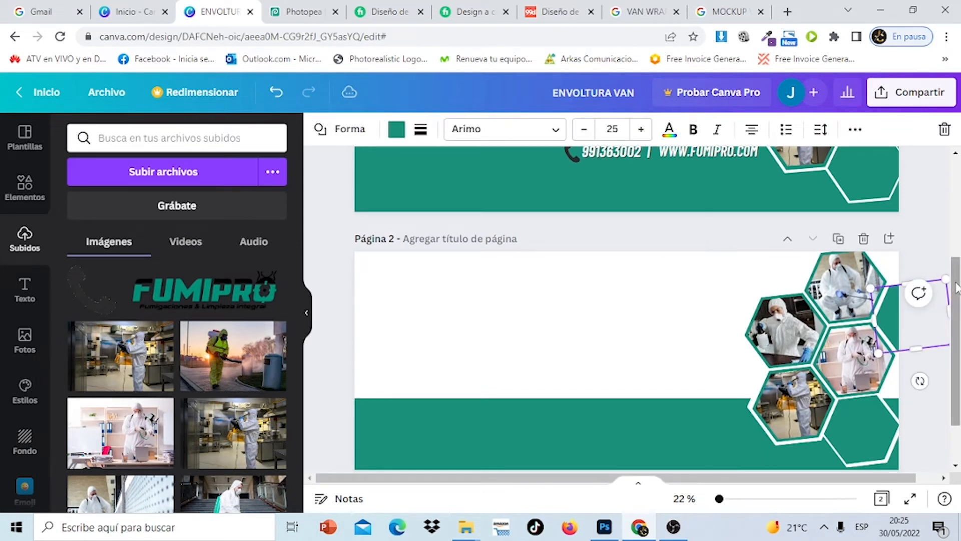
{"action": "left_click_drag", "start_coordinate": [946, 278], "coordinate": [959, 293]}
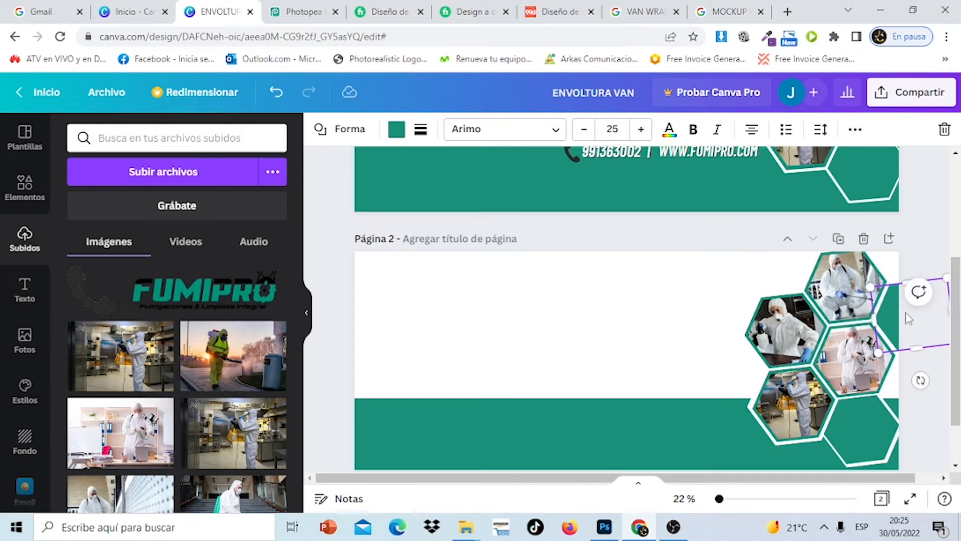
{"action": "mouse_move", "coordinate": [896, 318]}
{"action": "left_mouse_down"}
{"action": "mouse_move", "coordinate": [889, 311]}
{"action": "mouse_move", "coordinate": [902, 316]}
{"action": "left_mouse_up"}
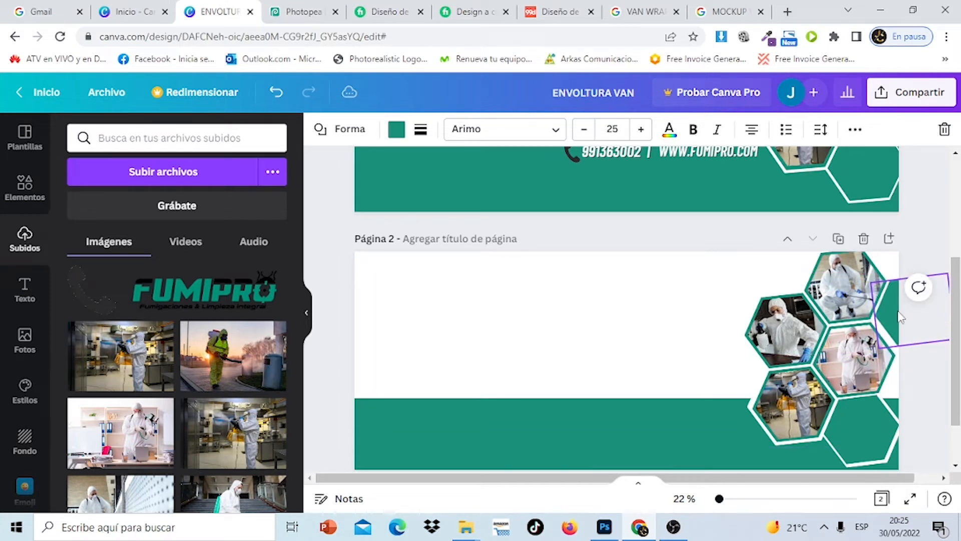
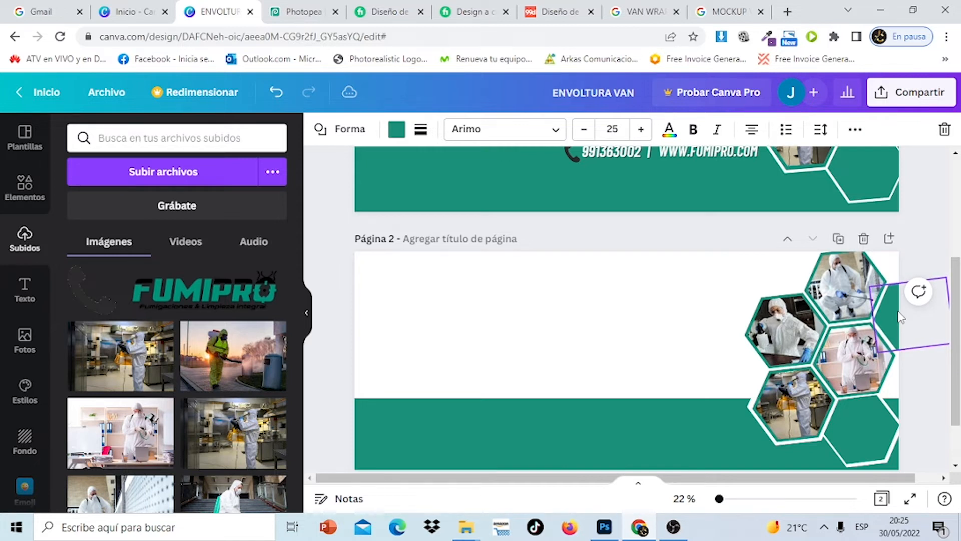
{"action": "left_click", "coordinate": [931, 225]}
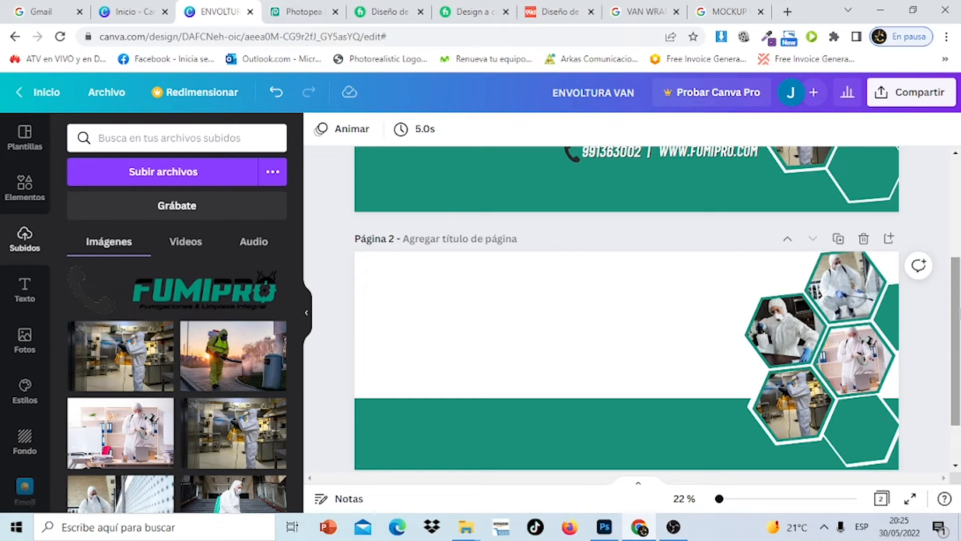
- Add the uploaded FUMIPRO logo to page 2, enlarge it and place it in the white area beside the photo hexagons
{"action": "scroll", "coordinate": [957, 316], "scroll_direction": "up", "scroll_amount": 4}
{"action": "scroll", "coordinate": [957, 346], "scroll_direction": "down", "scroll_amount": 5}
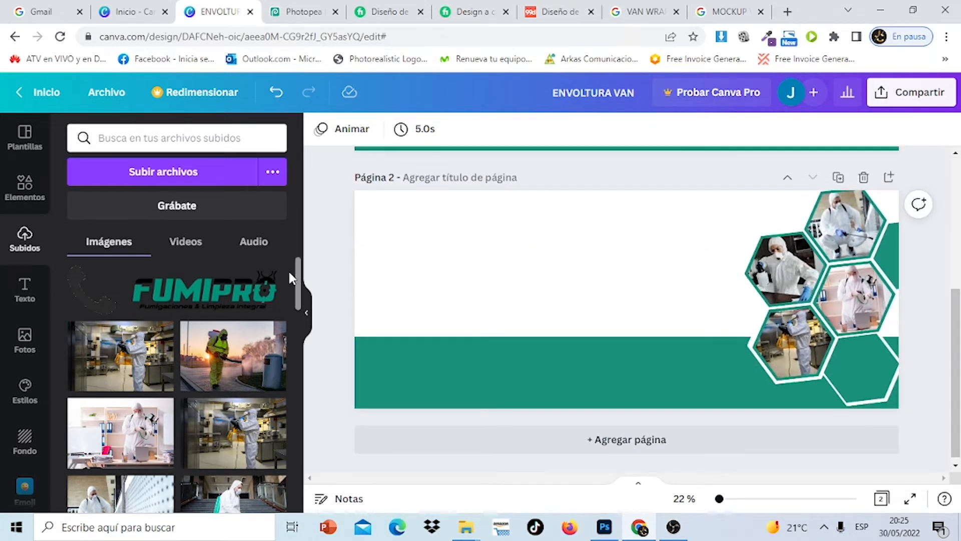
{"action": "left_click", "coordinate": [219, 309]}
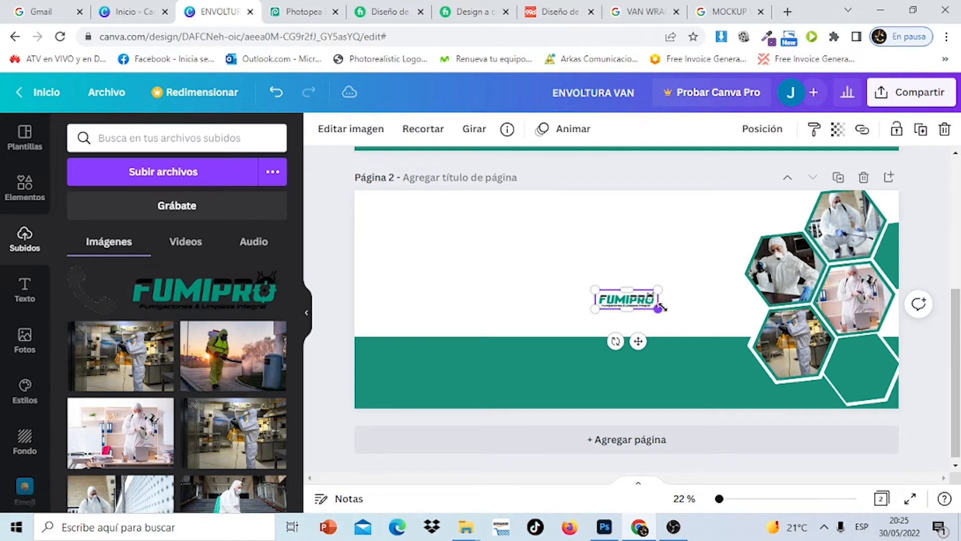
{"action": "left_click_drag", "start_coordinate": [675, 316], "coordinate": [691, 267]}
{"action": "left_click_drag", "start_coordinate": [956, 333], "coordinate": [949, 300]}
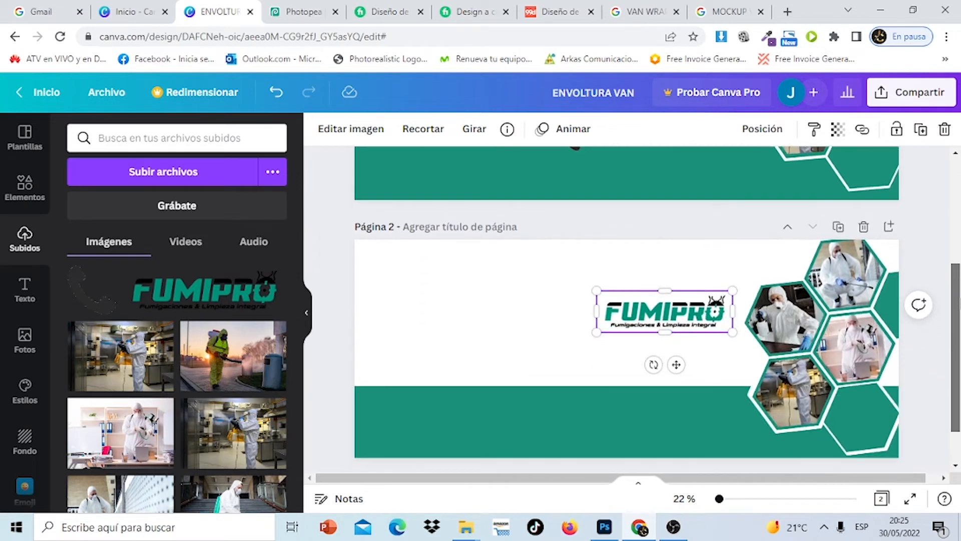
{"action": "left_click", "coordinate": [923, 315]}
{"action": "left_click", "coordinate": [704, 321]}
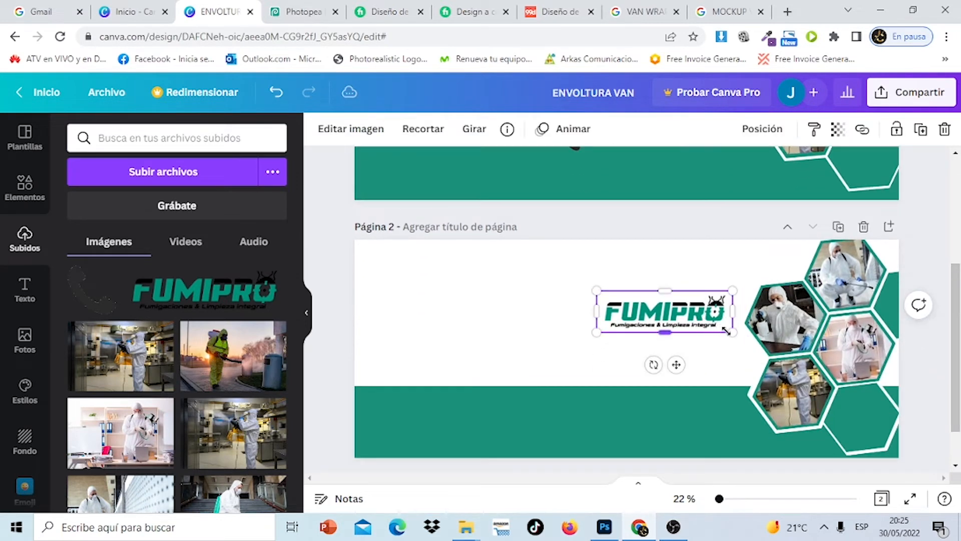
{"action": "left_click_drag", "start_coordinate": [732, 333], "coordinate": [684, 320]}
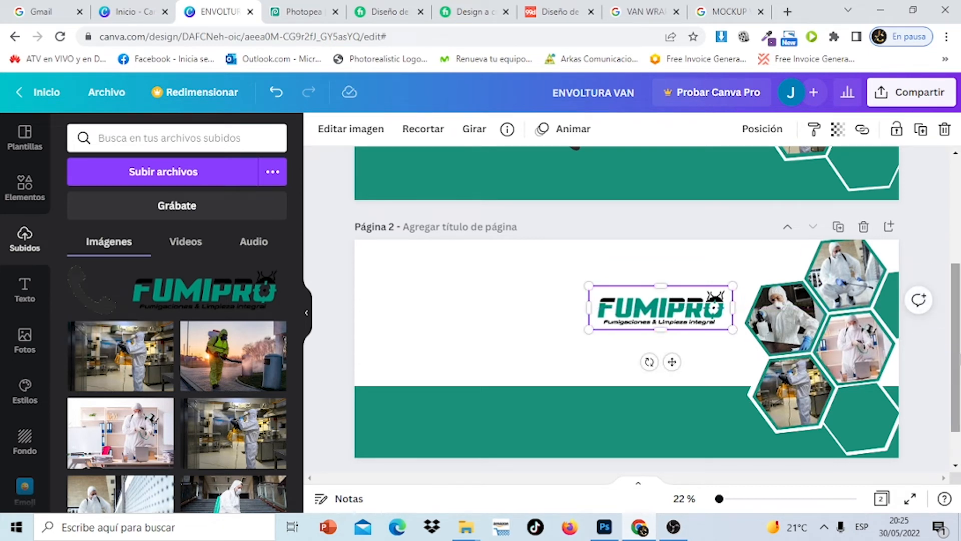
{"action": "mouse_move", "coordinate": [959, 357]}
{"action": "left_mouse_down"}
{"action": "mouse_move", "coordinate": [959, 225]}
{"action": "mouse_move", "coordinate": [959, 374]}
{"action": "left_mouse_up"}
{"action": "left_click_drag", "start_coordinate": [671, 408], "coordinate": [667, 407]}
{"action": "left_click", "coordinate": [929, 340]}
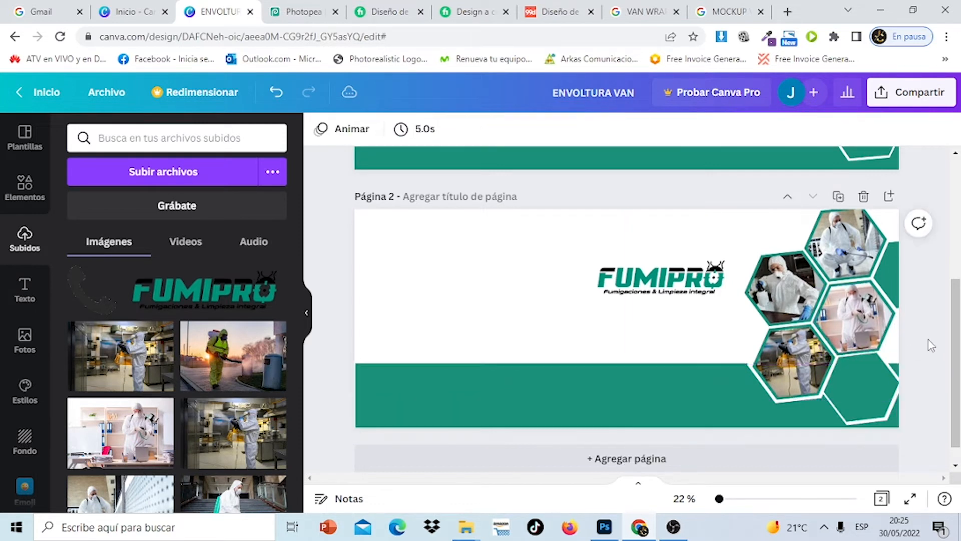
- Nudge the green band along page 2's lower edge slightly down
{"action": "left_click", "coordinate": [723, 403]}
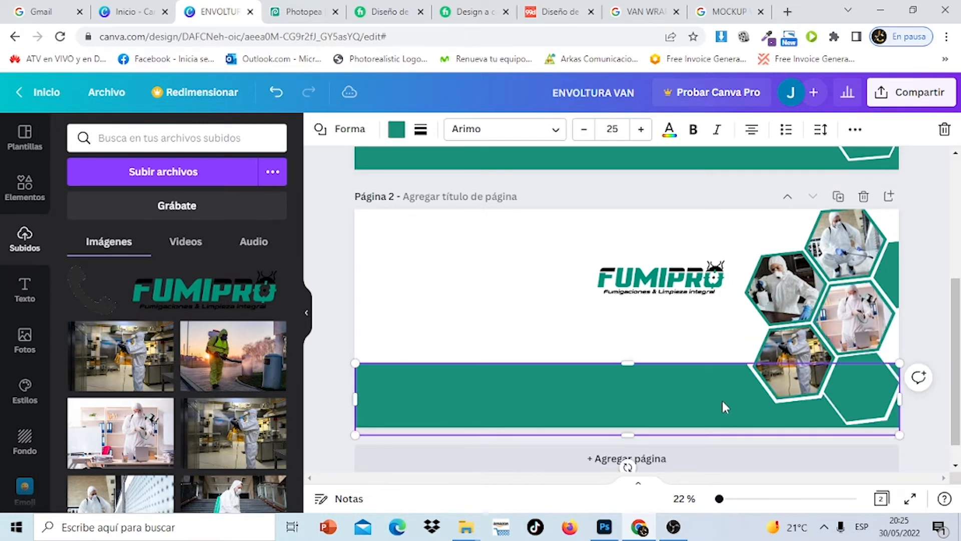
{"action": "left_click_drag", "start_coordinate": [723, 401], "coordinate": [722, 401]}
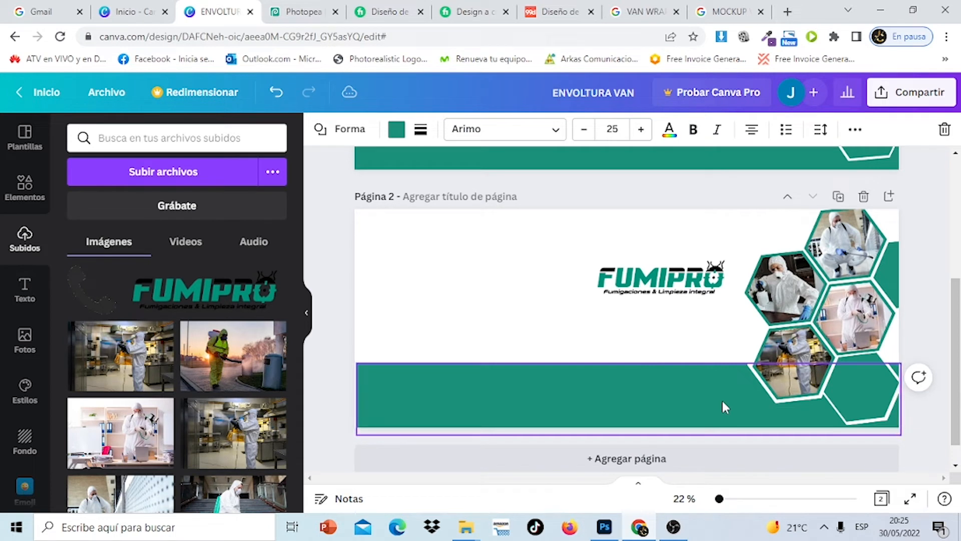
{"action": "key", "text": "Down"}
{"action": "key", "text": "Down"}
{"action": "key", "text": "Down"}
{"action": "key", "text": "Down"}
{"action": "key", "text": "Down"}
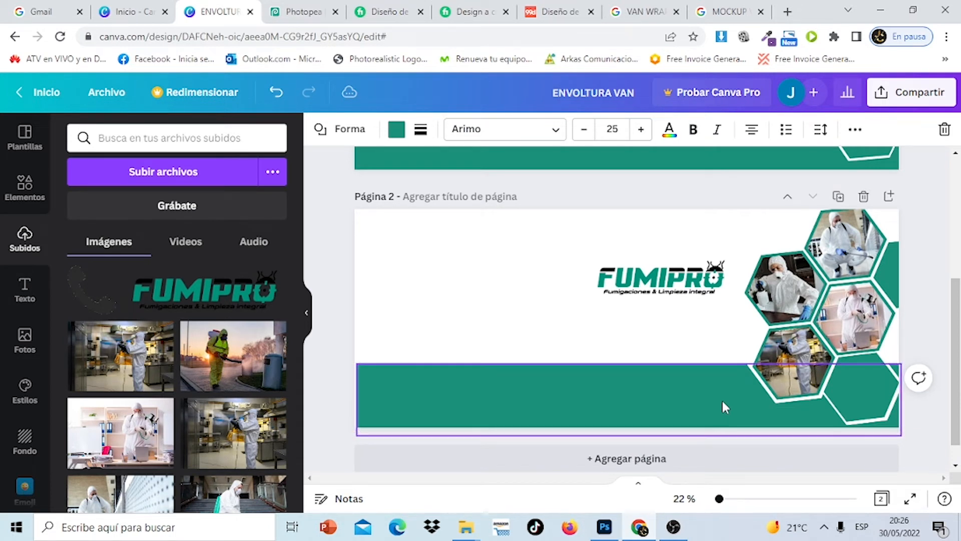
{"action": "key", "text": "Down"}
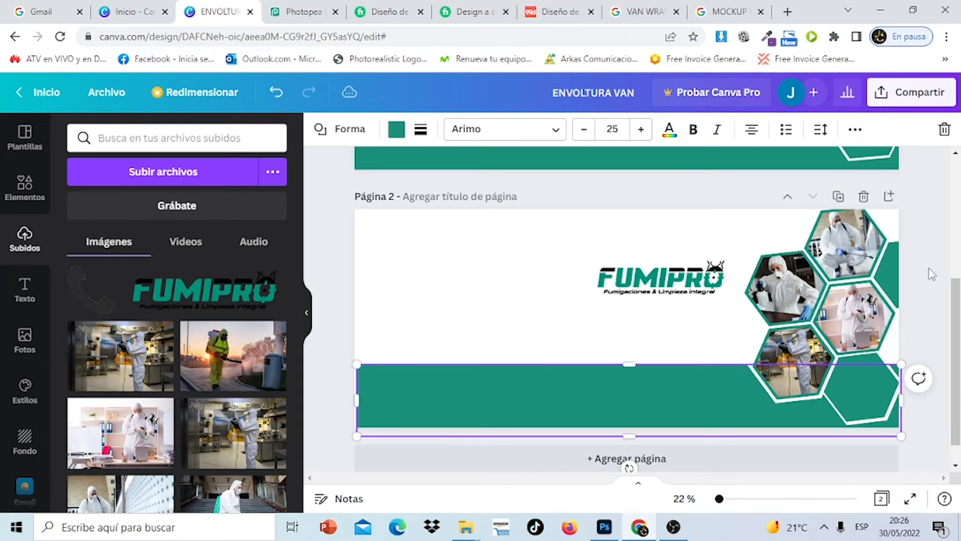
- Extend the green band's left edge so it meets the left edge of page 2
{"action": "left_click", "coordinate": [932, 274]}
{"action": "scroll", "coordinate": [957, 300], "scroll_direction": "up", "scroll_amount": 4}
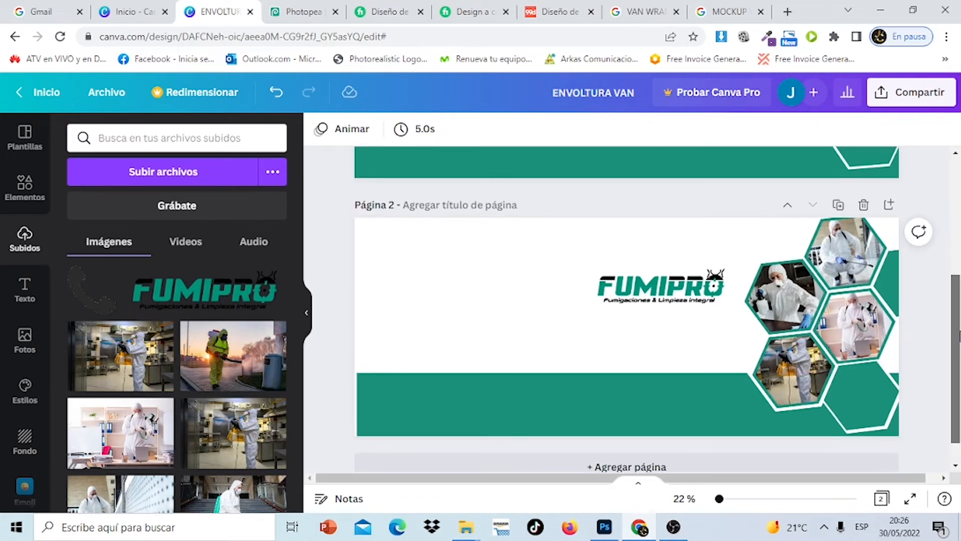
{"action": "scroll", "coordinate": [957, 253], "scroll_direction": "down", "scroll_amount": 4}
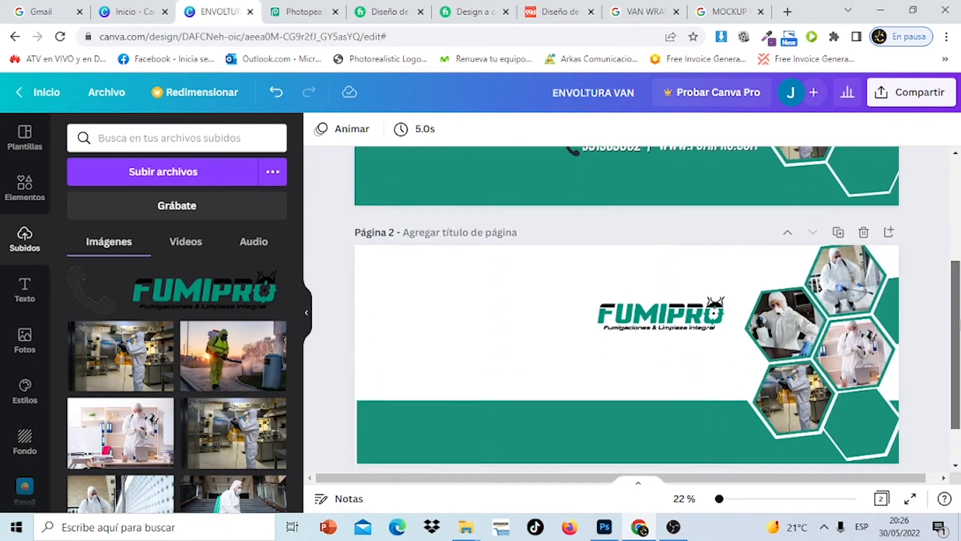
{"action": "left_click", "coordinate": [714, 403]}
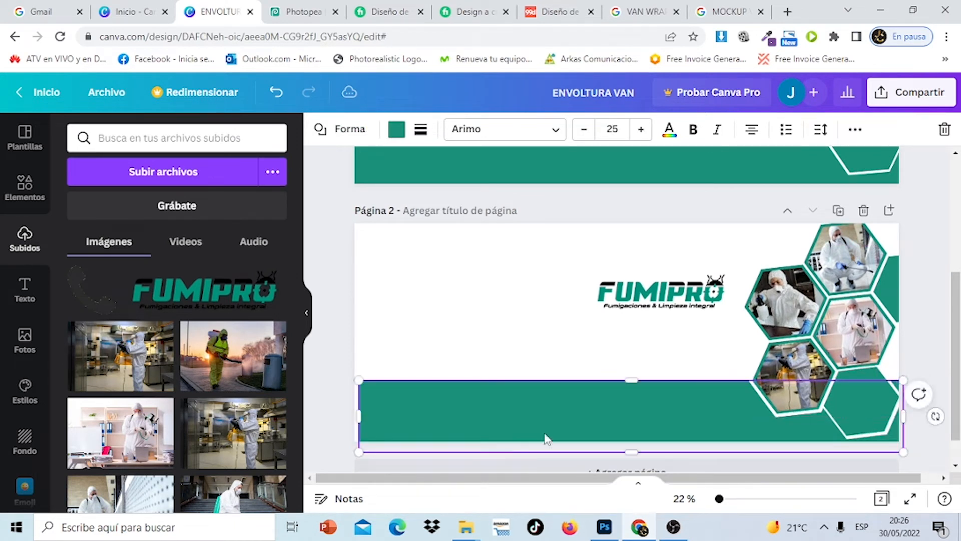
{"action": "left_click_drag", "start_coordinate": [356, 417], "coordinate": [345, 418]}
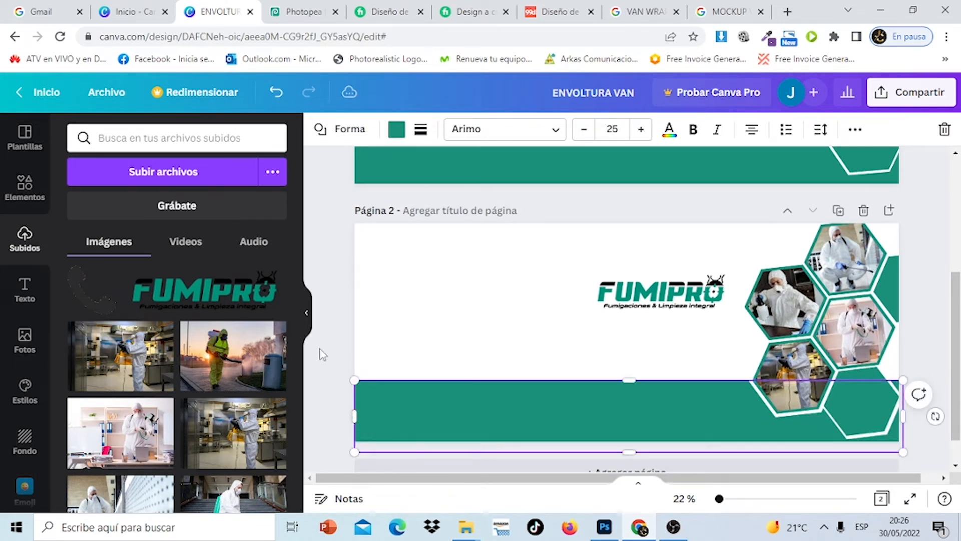
{"action": "left_click", "coordinate": [321, 353]}
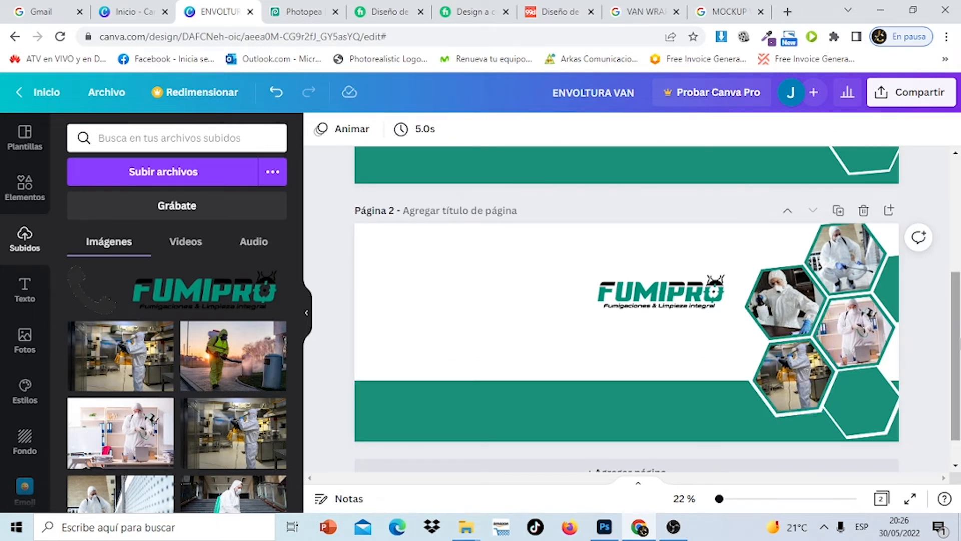
- Enlarge page 2's FUMIPRO logo slightly so it reaches close to the photo hexagons
{"action": "left_click_drag", "start_coordinate": [956, 339], "coordinate": [960, 287]}
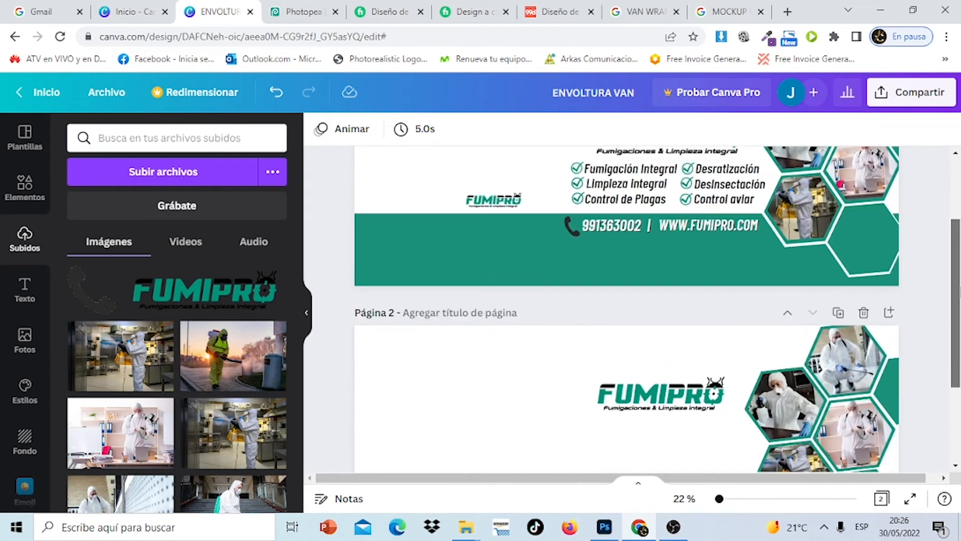
{"action": "left_click", "coordinate": [656, 400]}
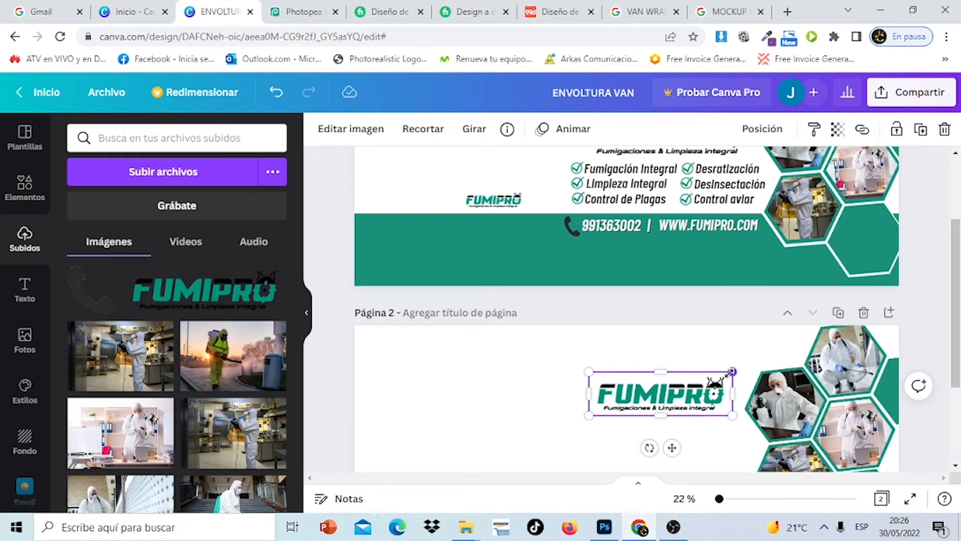
{"action": "left_click_drag", "start_coordinate": [732, 372], "coordinate": [744, 368]}
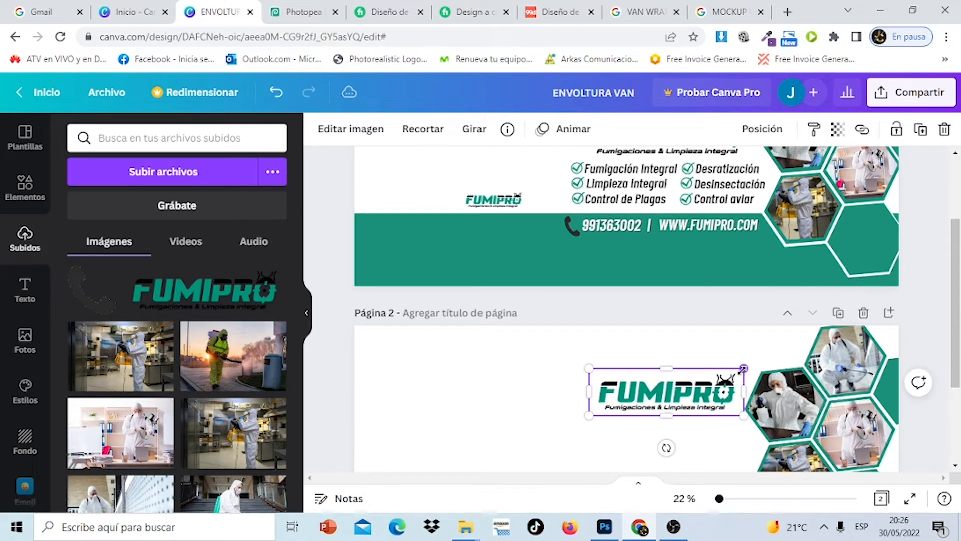
{"action": "left_click", "coordinate": [934, 347]}
- Compare page 2's logo placement with page 1 and shift the page 2 logo slightly down
{"action": "scroll", "coordinate": [934, 347], "scroll_direction": "up", "scroll_amount": 2}
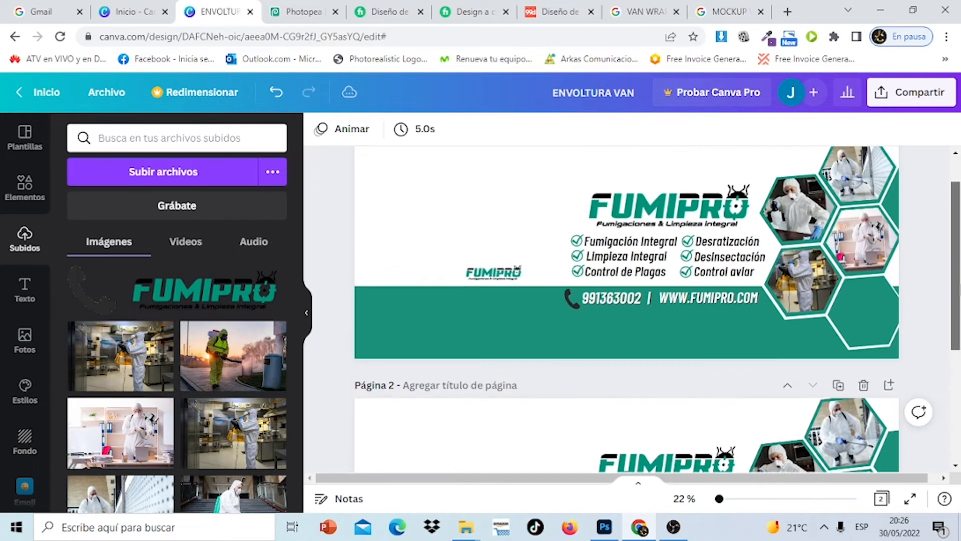
{"action": "scroll", "coordinate": [951, 326], "scroll_direction": "down", "scroll_amount": 3}
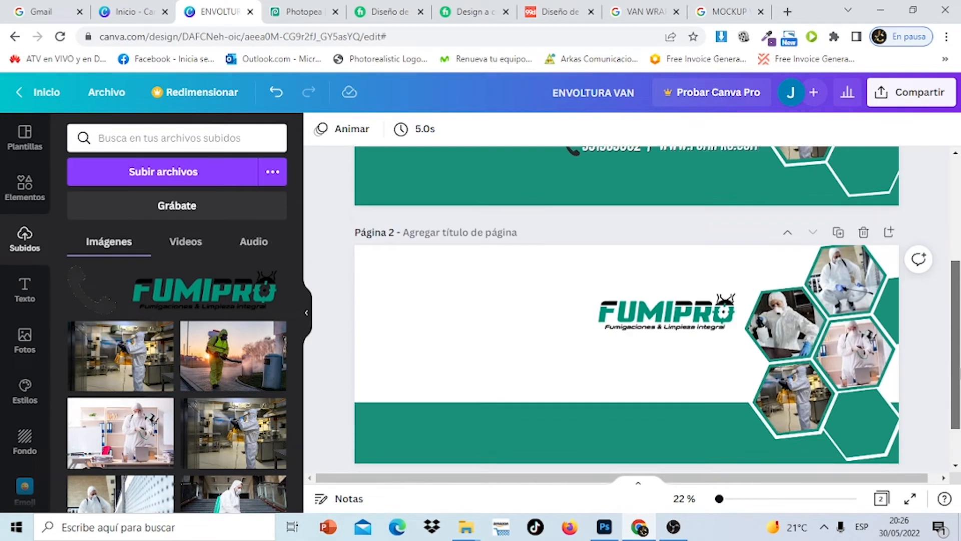
{"action": "scroll", "coordinate": [951, 340], "scroll_direction": "up", "scroll_amount": 2}
{"action": "scroll", "coordinate": [959, 340], "scroll_direction": "up", "scroll_amount": 3}
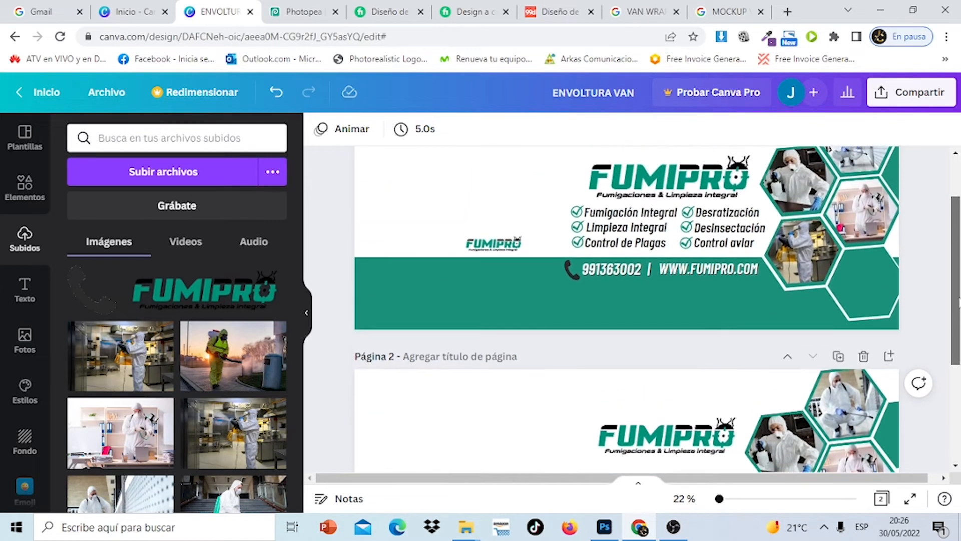
{"action": "scroll", "coordinate": [960, 323], "scroll_direction": "down", "scroll_amount": 1}
{"action": "scroll", "coordinate": [816, 353], "scroll_direction": "down", "scroll_amount": 2}
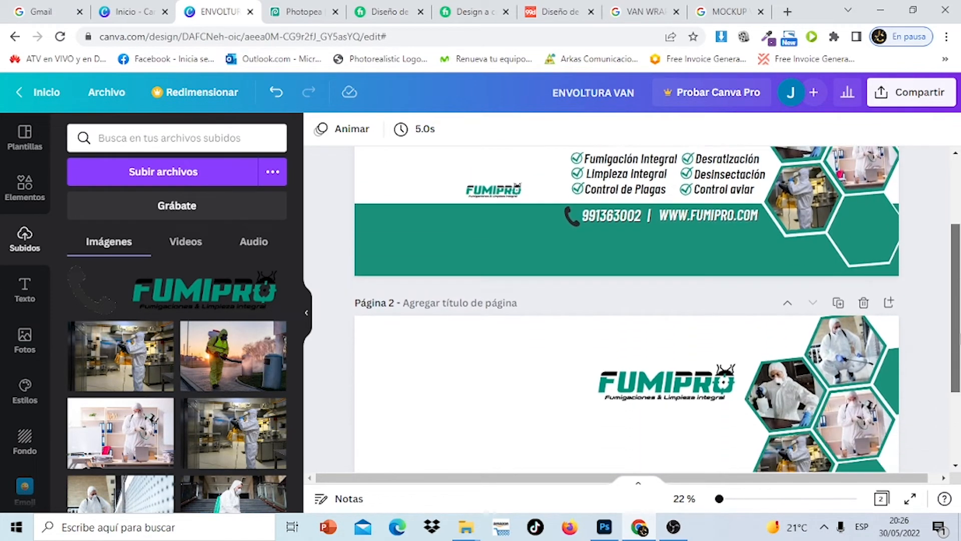
{"action": "left_click_drag", "start_coordinate": [674, 337], "coordinate": [675, 341]}
{"action": "left_click", "coordinate": [921, 281]}
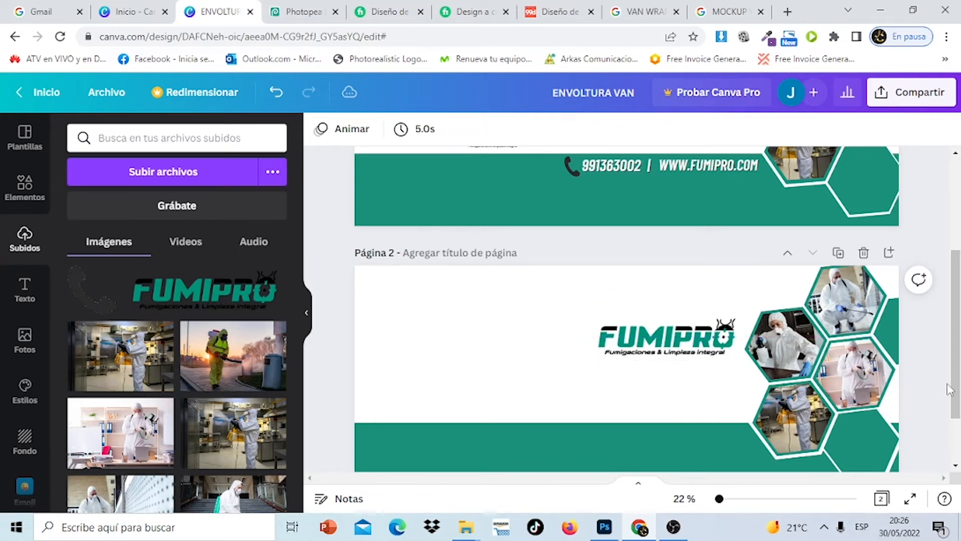
- Check the font and size of the service list beginning with Fumigación Integral on page 1
{"action": "left_click_drag", "start_coordinate": [957, 381], "coordinate": [956, 294]}
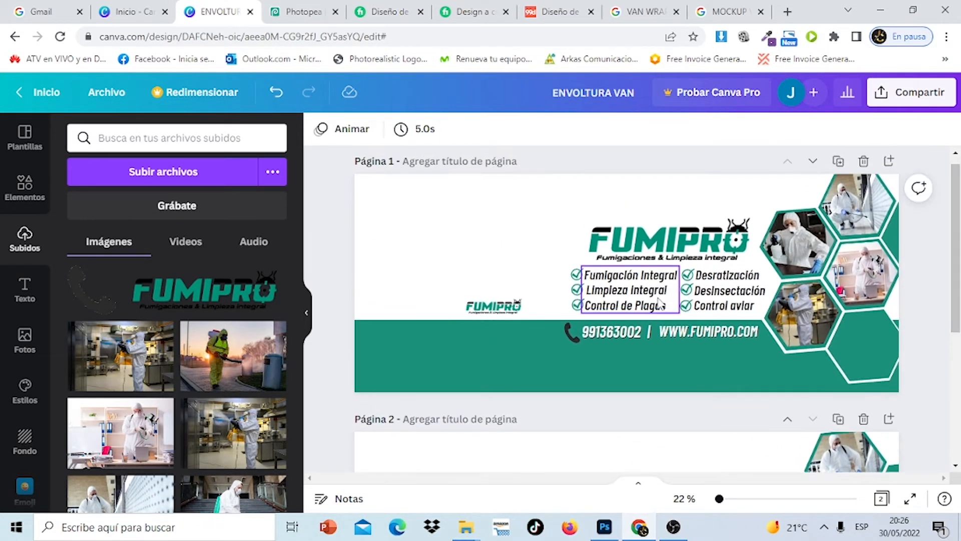
{"action": "left_click", "coordinate": [639, 281]}
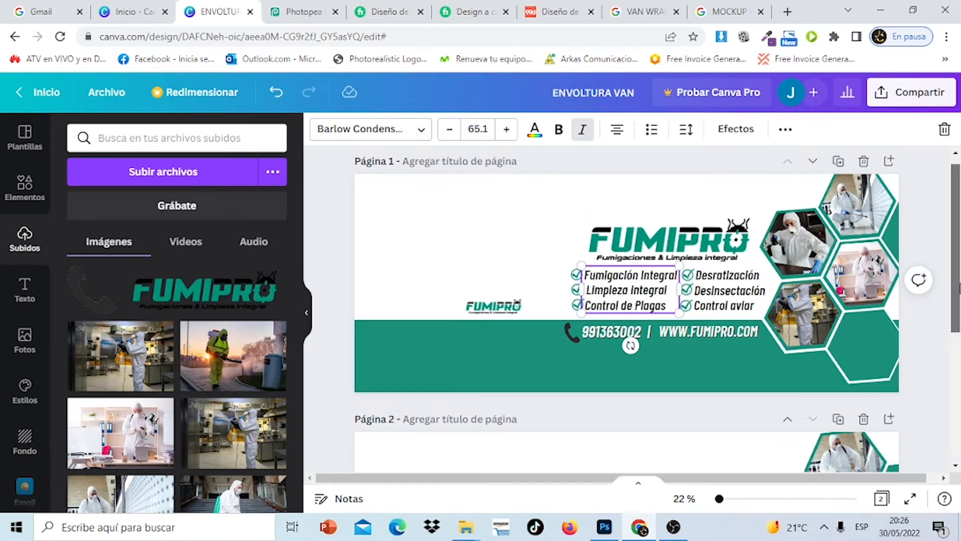
{"action": "left_click_drag", "start_coordinate": [960, 289], "coordinate": [959, 381]}
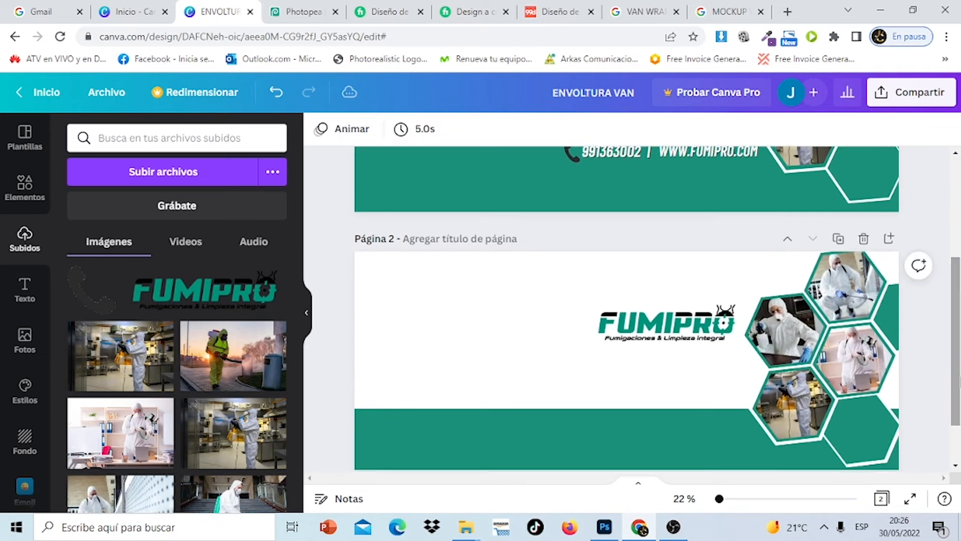
- Add a title text box below page 2's logo and format it in Barlow Condensed Bold at size 65.1
{"action": "left_click", "coordinate": [23, 303]}
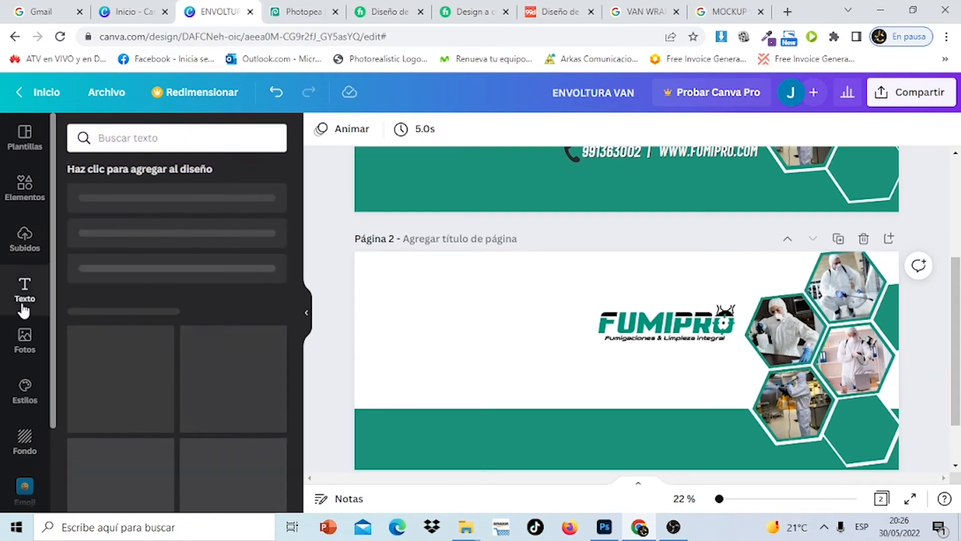
{"action": "left_click", "coordinate": [179, 207]}
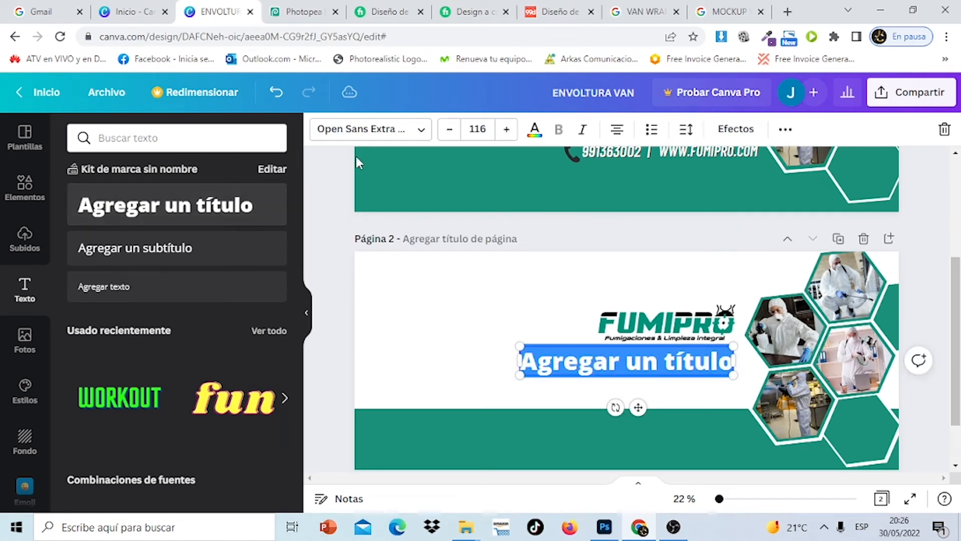
{"action": "left_click", "coordinate": [464, 129]}
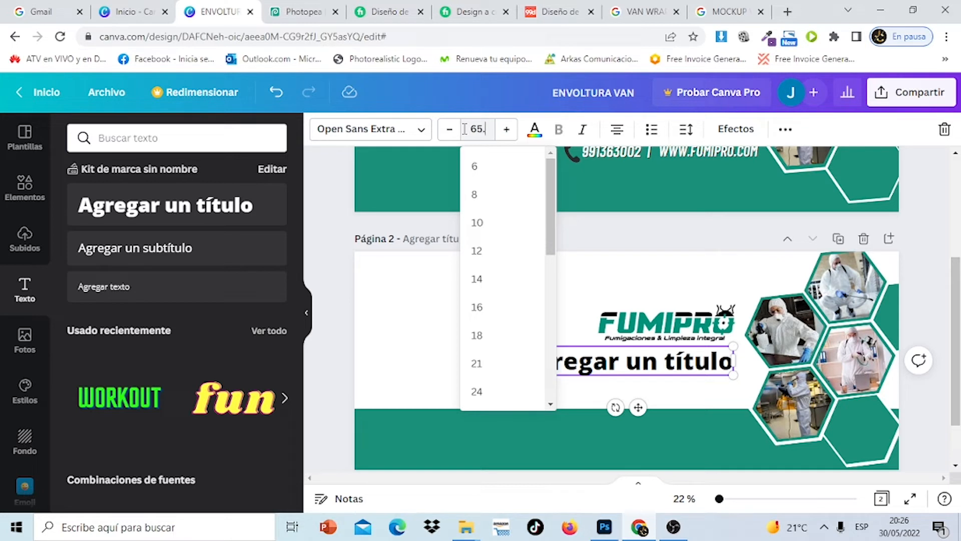
{"action": "type", "text": "65.1"}
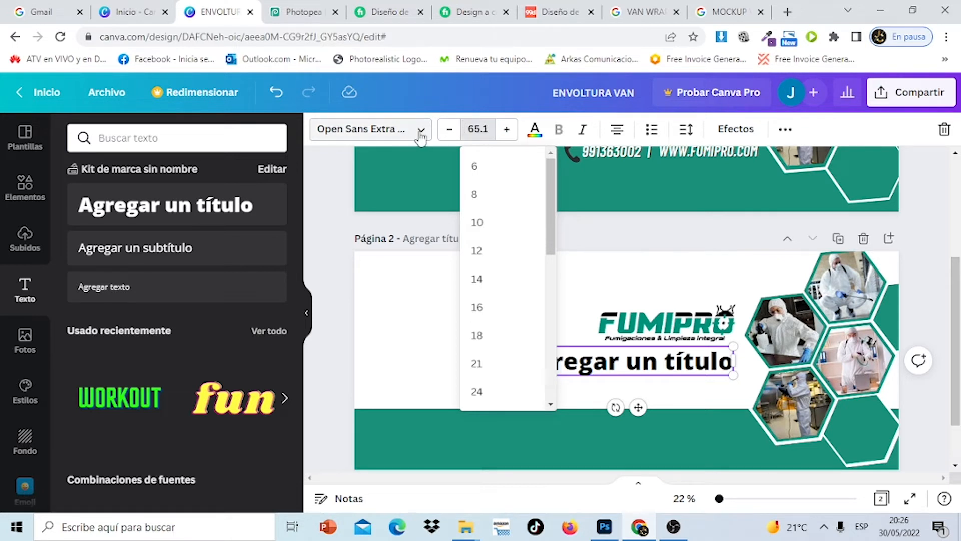
{"action": "left_click", "coordinate": [421, 133]}
{"action": "left_click", "coordinate": [424, 133]}
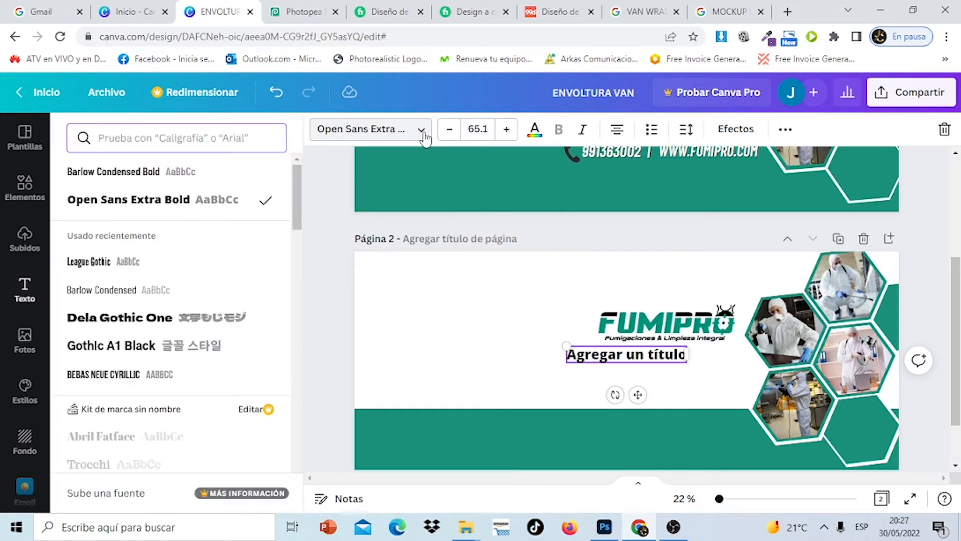
{"action": "left_click", "coordinate": [155, 172]}
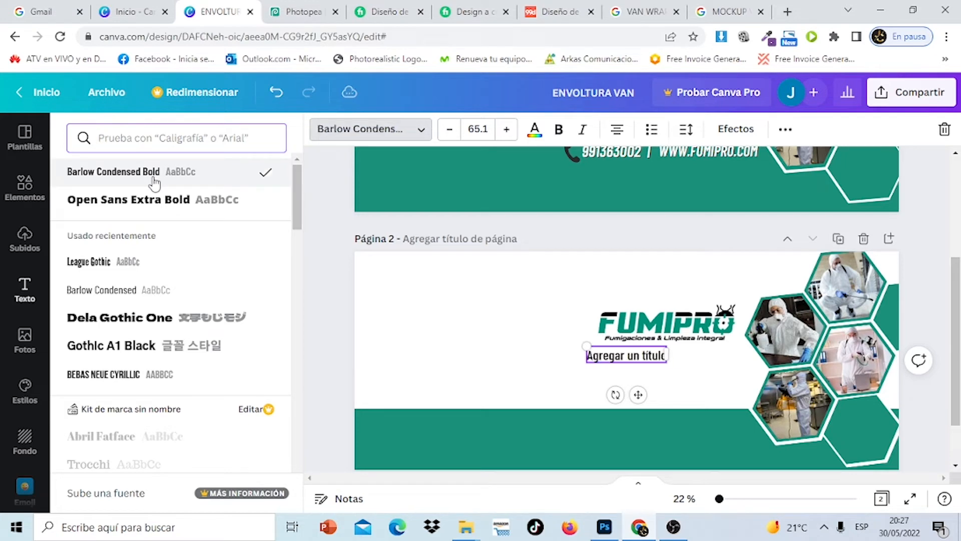
- Copy the words Fumigación Integral from the first line of page 1's service list
{"action": "left_click", "coordinate": [660, 356]}
{"action": "left_click_drag", "start_coordinate": [956, 357], "coordinate": [956, 265]}
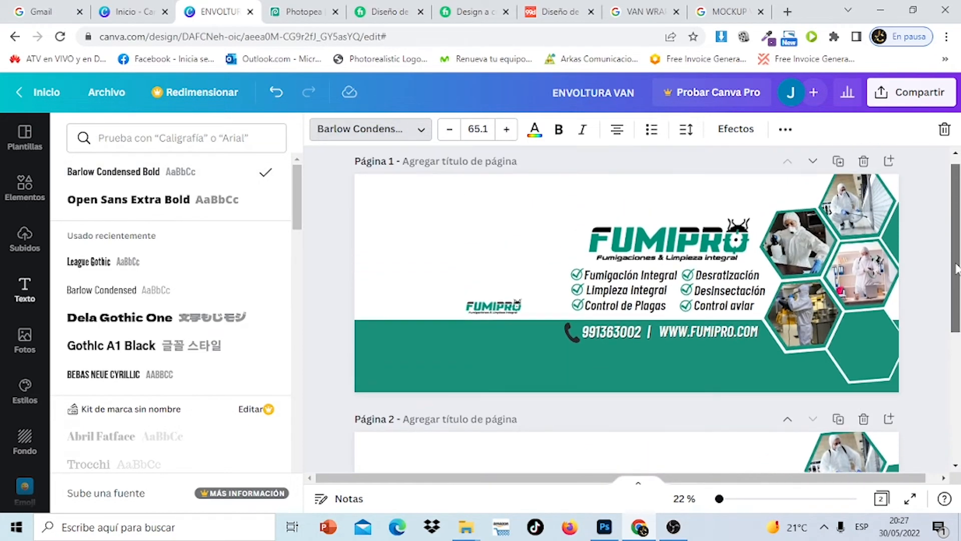
{"action": "triple_click", "coordinate": [672, 279]}
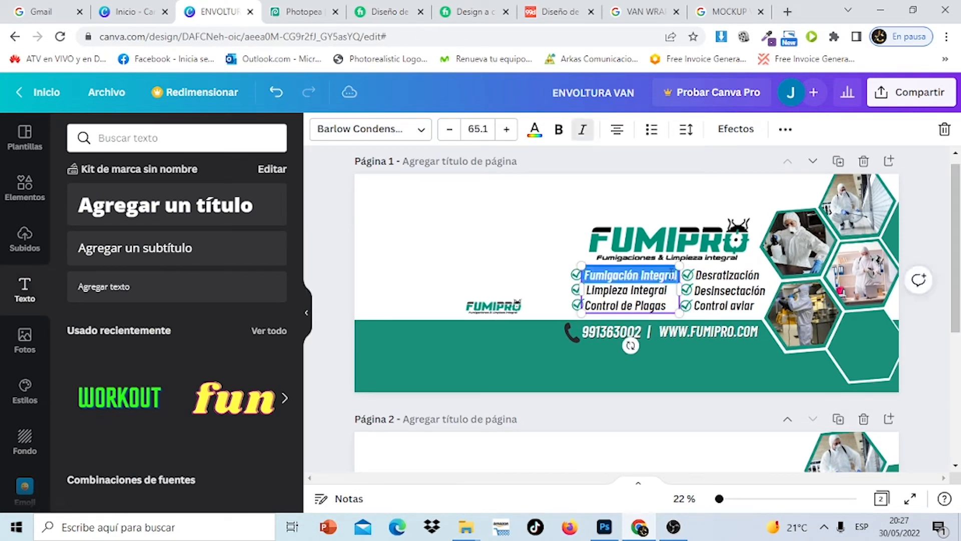
{"action": "right_click", "coordinate": [671, 275]}
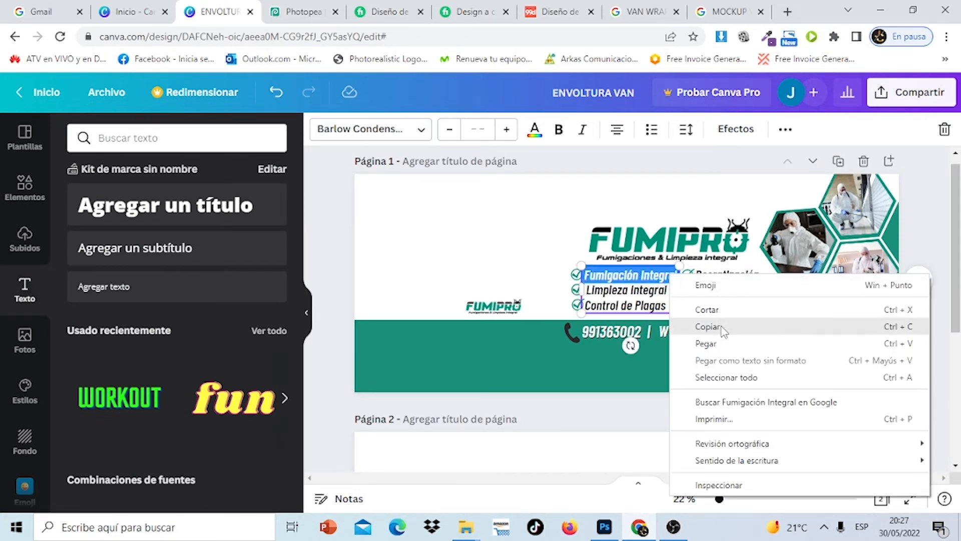
{"action": "left_click", "coordinate": [722, 326]}
- Replace the placeholder title below page 2's logo with the copied text Fumigación Integral
{"action": "left_click_drag", "start_coordinate": [955, 270], "coordinate": [958, 371]}
{"action": "scroll", "coordinate": [680, 302], "scroll_direction": "down", "scroll_amount": 2}
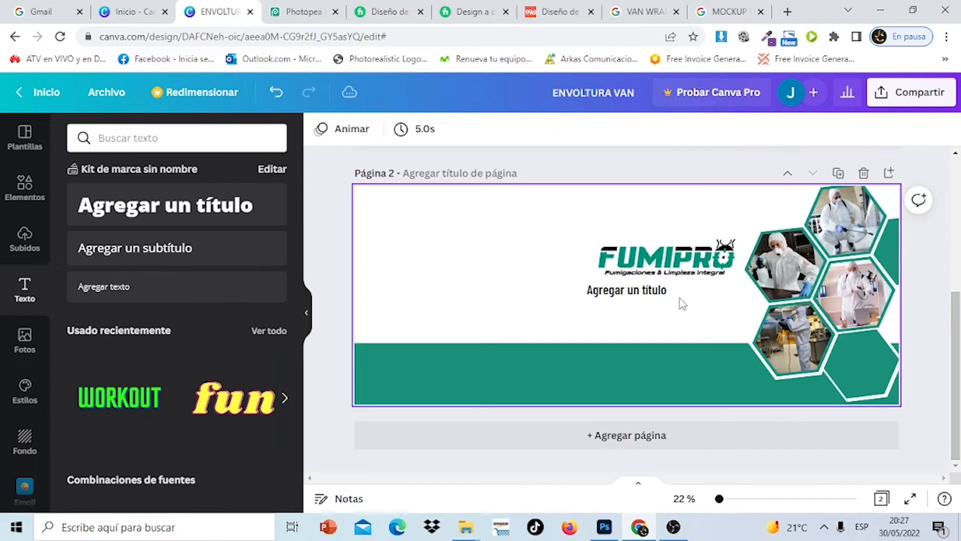
{"action": "double_click", "coordinate": [664, 290]}
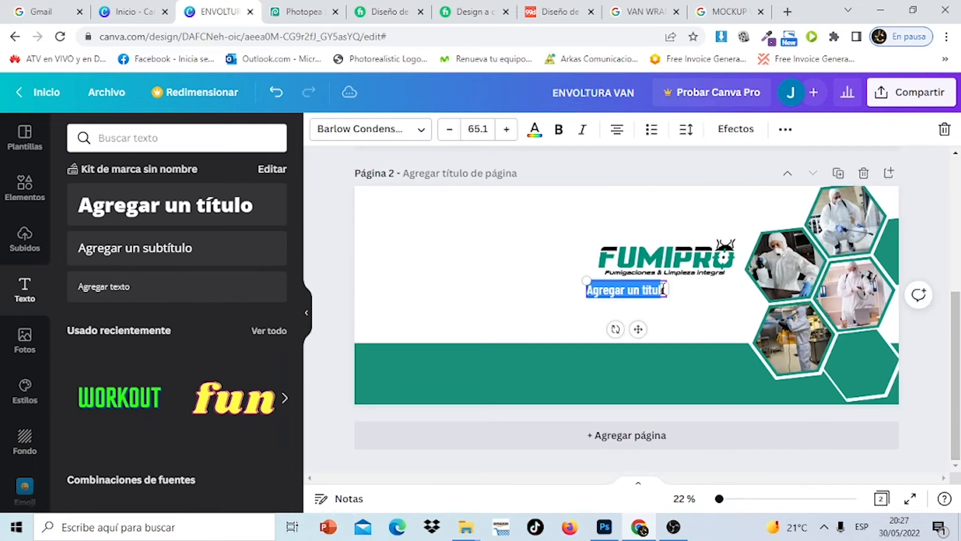
{"action": "double_click", "coordinate": [664, 289]}
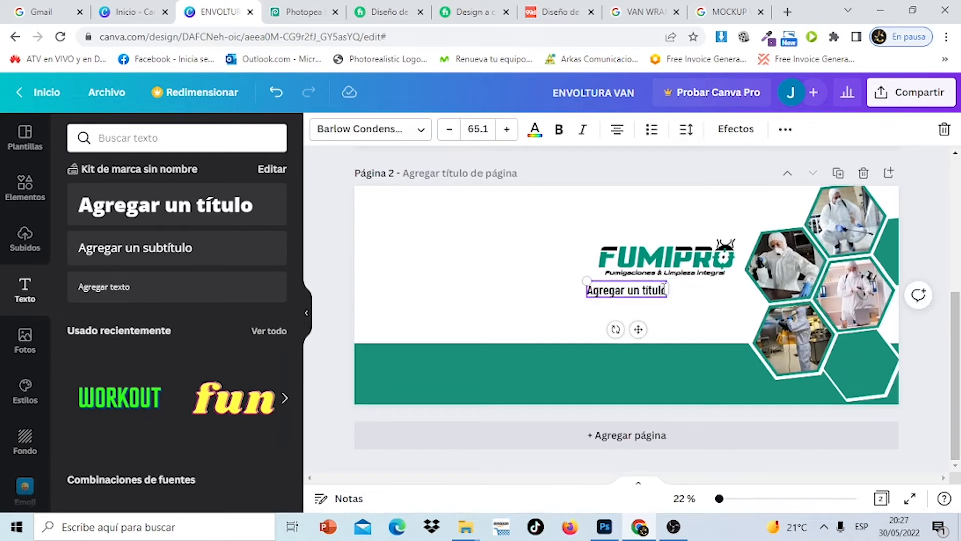
{"action": "left_click_drag", "start_coordinate": [667, 289], "coordinate": [590, 290]}
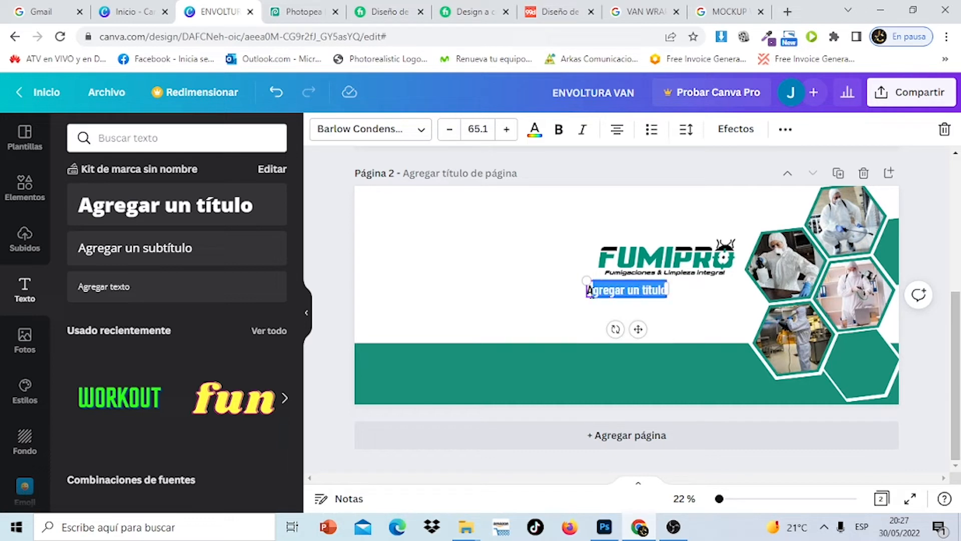
{"action": "key", "text": "ctrl+v"}
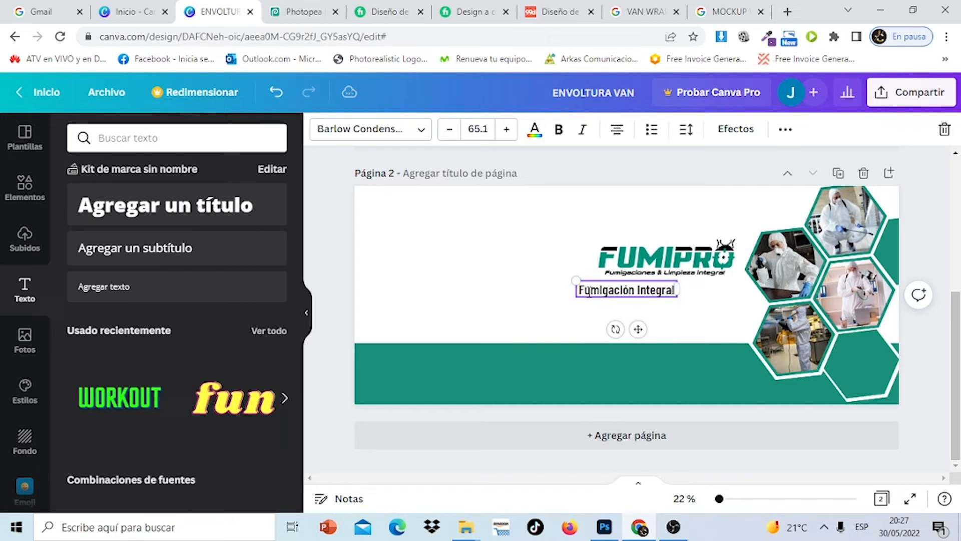
{"action": "left_click", "coordinate": [931, 333]}
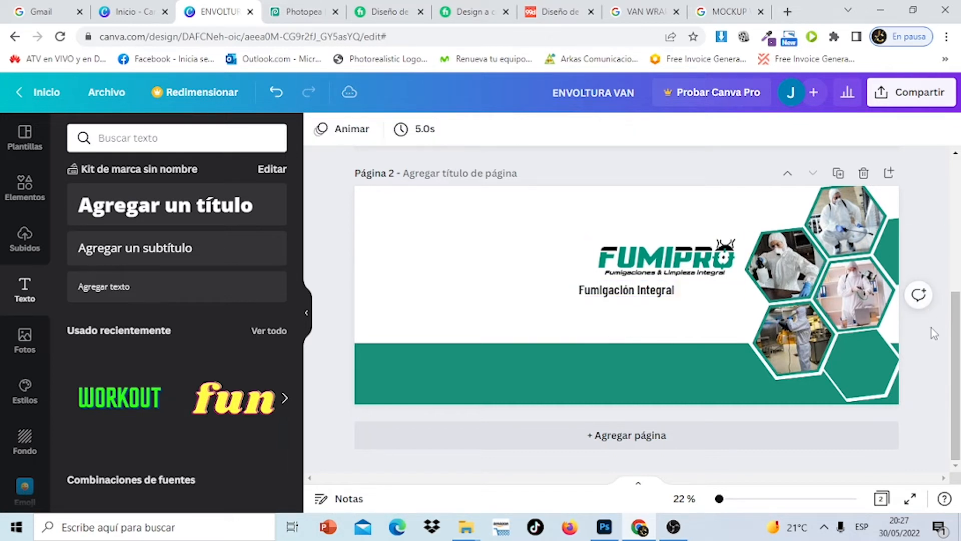
- Italicize the Fumigación Integral text on page 2 to match page 1's list style
{"action": "left_click_drag", "start_coordinate": [955, 357], "coordinate": [959, 239]}
{"action": "scroll", "coordinate": [729, 332], "scroll_direction": "down", "scroll_amount": 5}
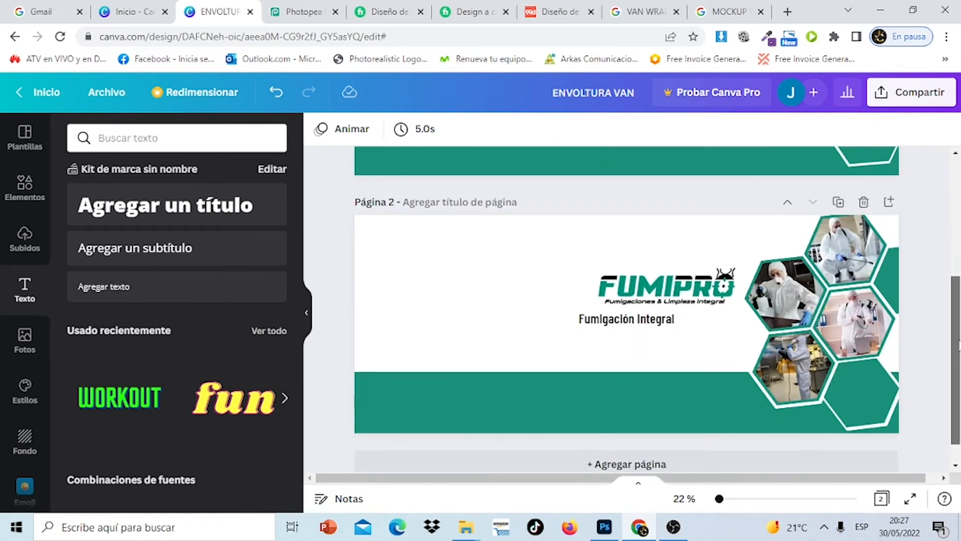
{"action": "left_click", "coordinate": [664, 316]}
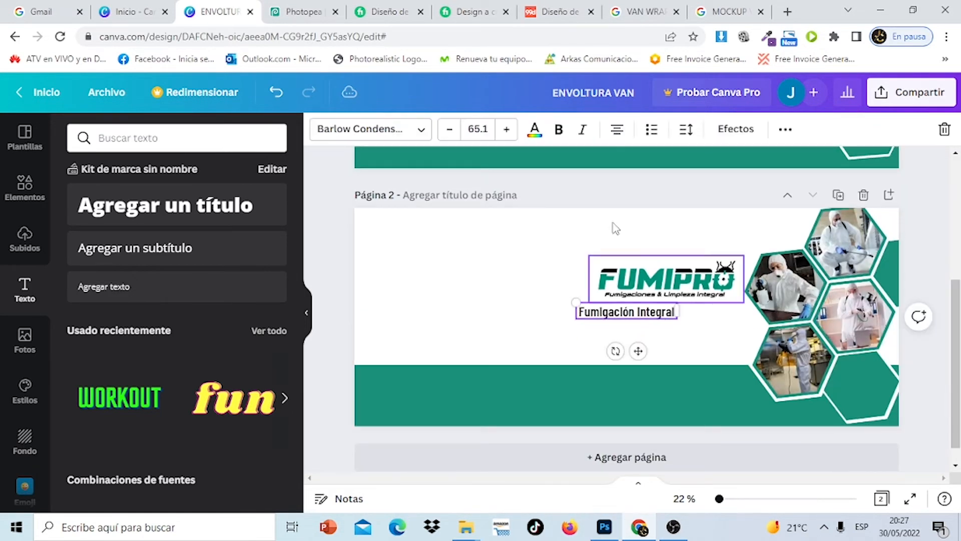
{"action": "left_click", "coordinate": [581, 139]}
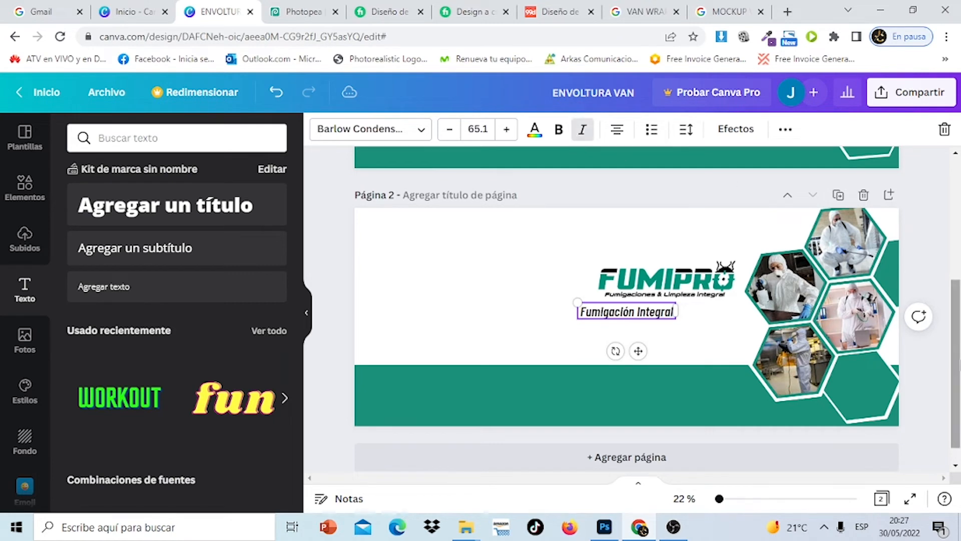
{"action": "left_click", "coordinate": [936, 399]}
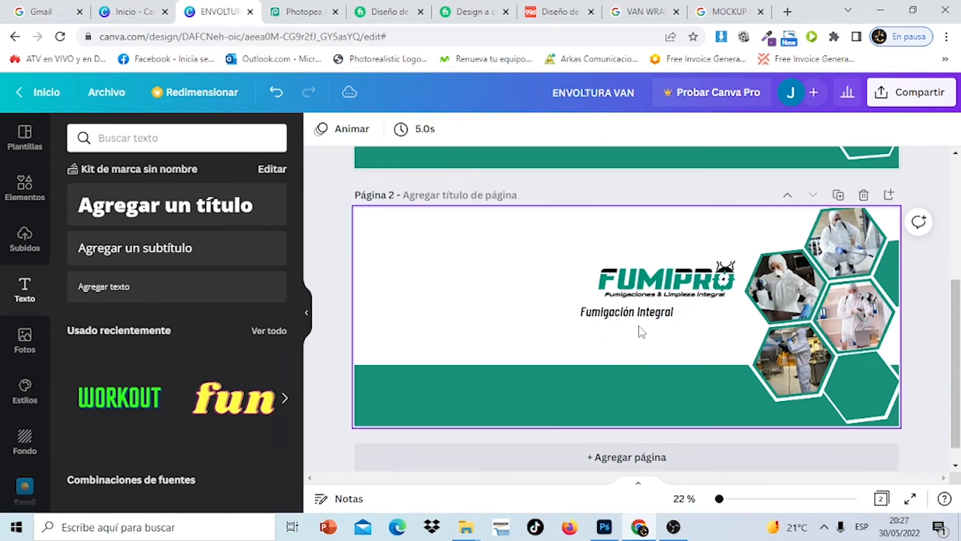
- Copy page 1's service list text box containing Fumigación Integral, Limpieza Integral and Control de Plagas for use on page 2
{"action": "left_click_drag", "start_coordinate": [957, 321], "coordinate": [960, 231]}
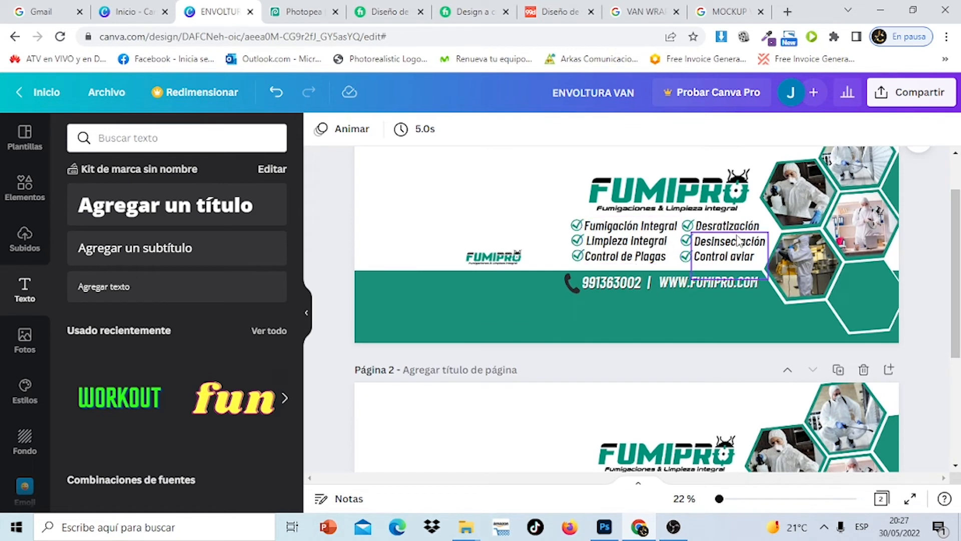
{"action": "left_click", "coordinate": [633, 247]}
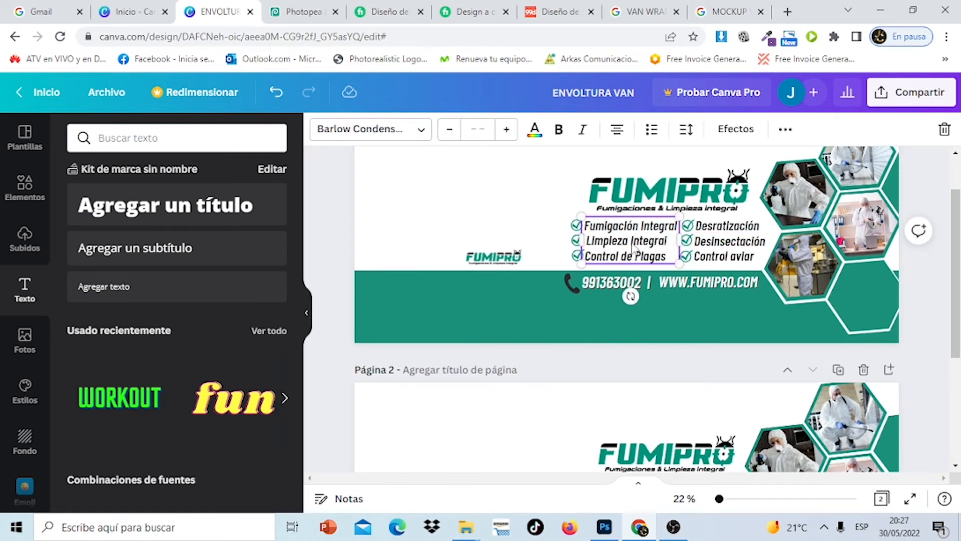
{"action": "right_click", "coordinate": [634, 247]}
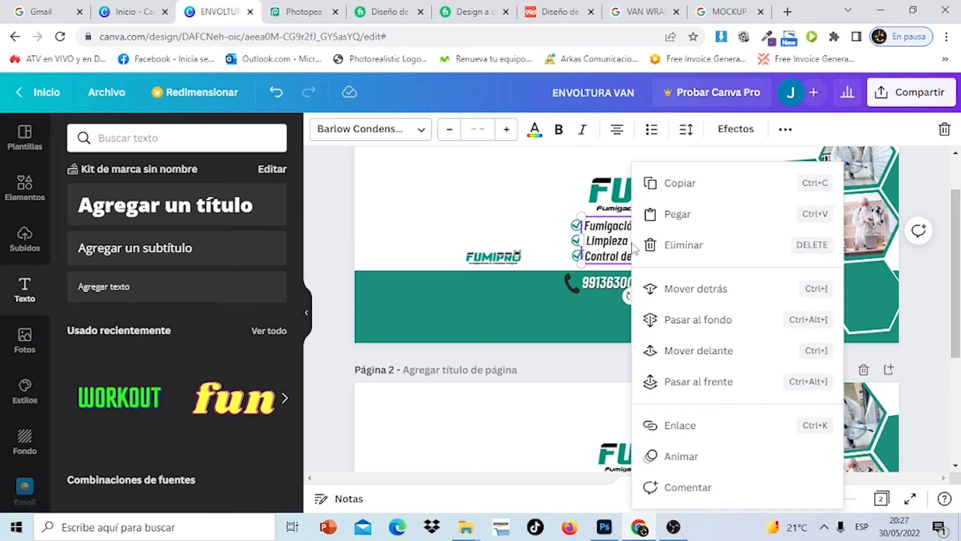
{"action": "left_click", "coordinate": [695, 193]}
{"action": "scroll", "coordinate": [626, 310], "scroll_direction": "down", "scroll_amount": 3}
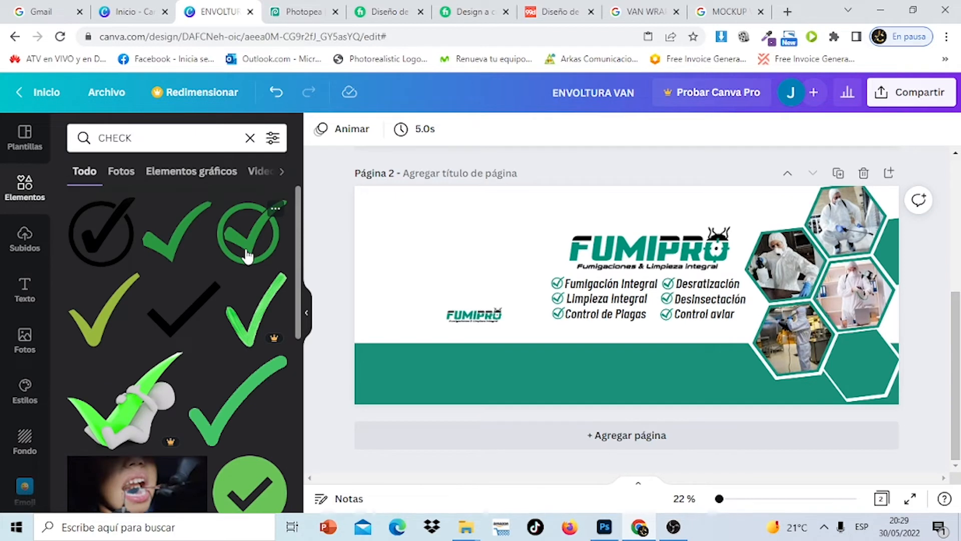
- Try a circled check mark graphic in the document's teal green on page 2's empty white area and remove it
{"action": "left_click", "coordinate": [247, 256]}
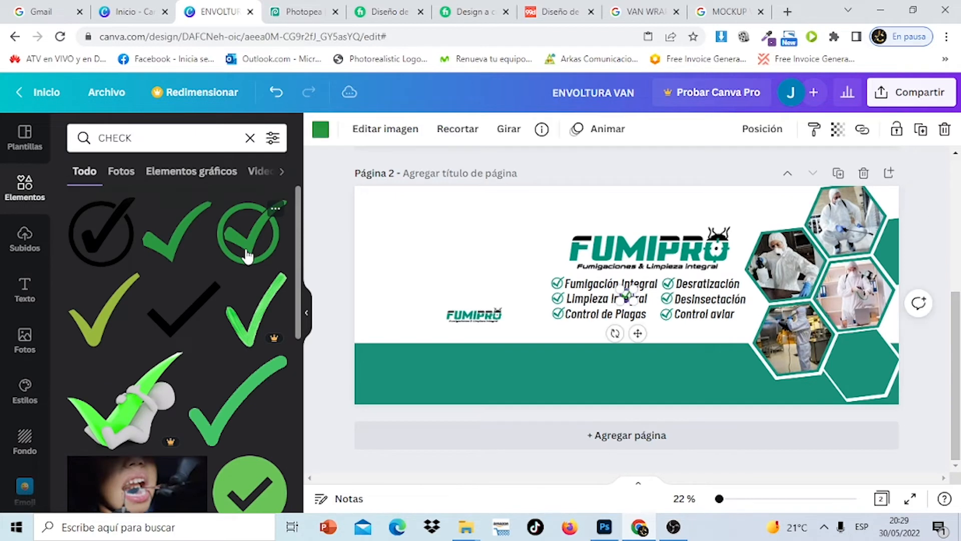
{"action": "left_click", "coordinate": [321, 131]}
{"action": "left_click", "coordinate": [158, 203]}
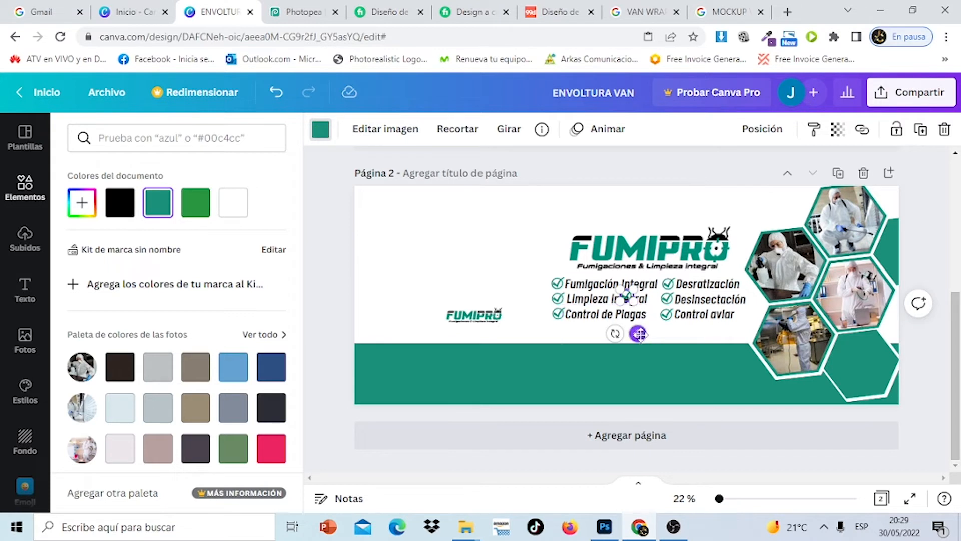
{"action": "left_click_drag", "start_coordinate": [638, 333], "coordinate": [535, 257]}
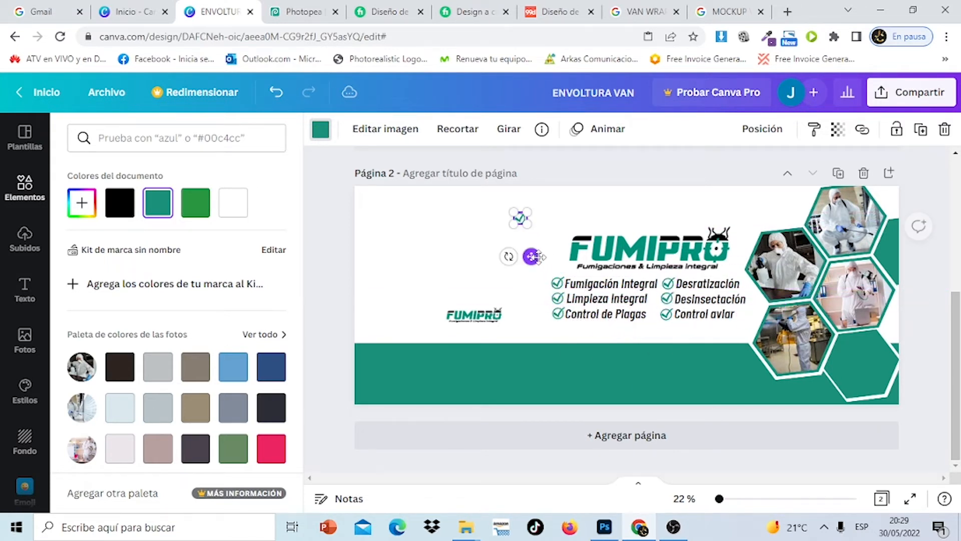
{"action": "left_click", "coordinate": [945, 131]}
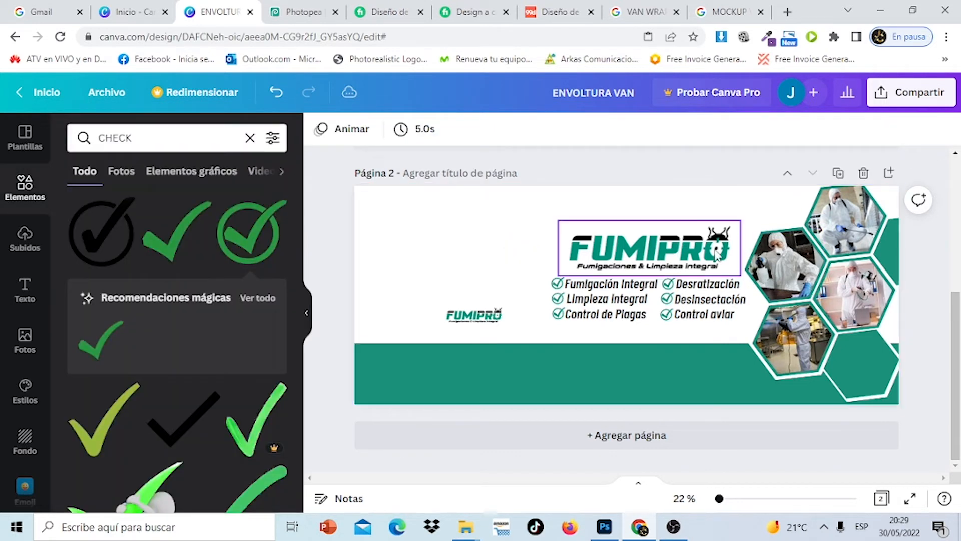
- Duplicate page 2's large FUMIPRO logo and move the copy over the small logo beside the service list
{"action": "left_click", "coordinate": [692, 250]}
{"action": "right_click", "coordinate": [693, 252]}
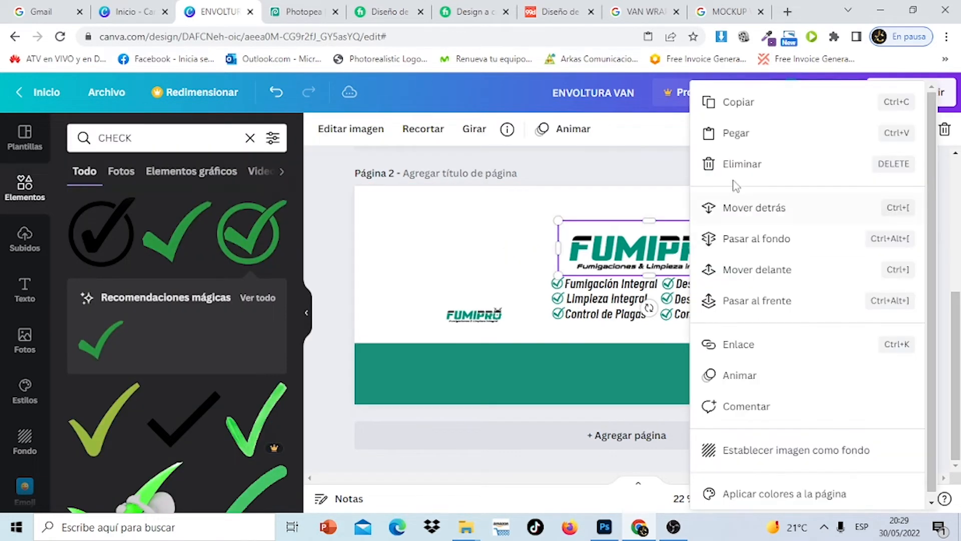
{"action": "left_click", "coordinate": [753, 111]}
{"action": "right_click", "coordinate": [480, 296]}
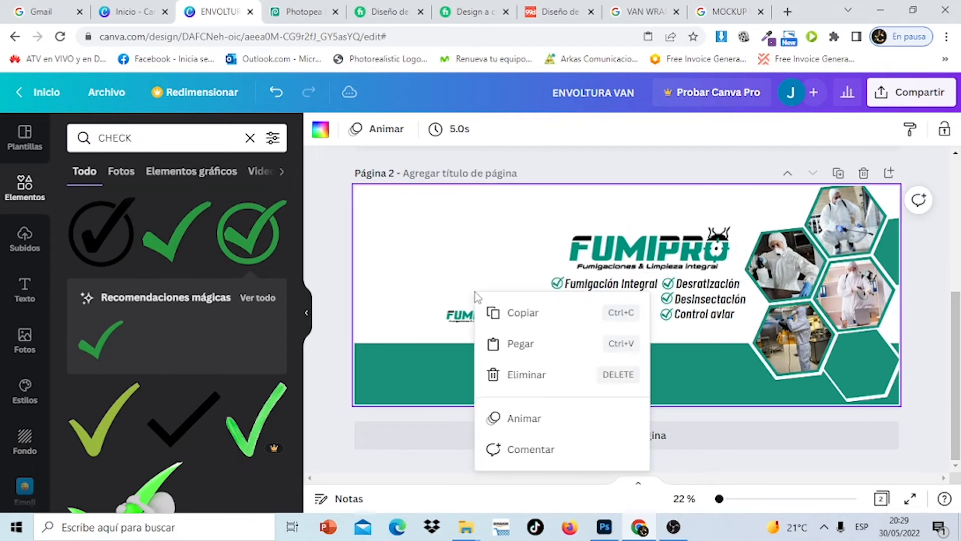
{"action": "left_click", "coordinate": [523, 343]}
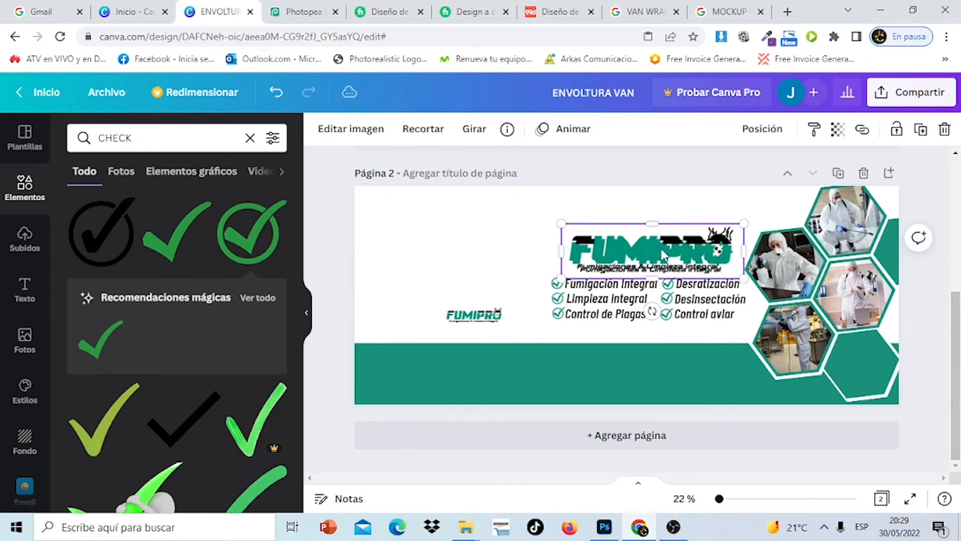
{"action": "left_click_drag", "start_coordinate": [662, 254], "coordinate": [484, 314]}
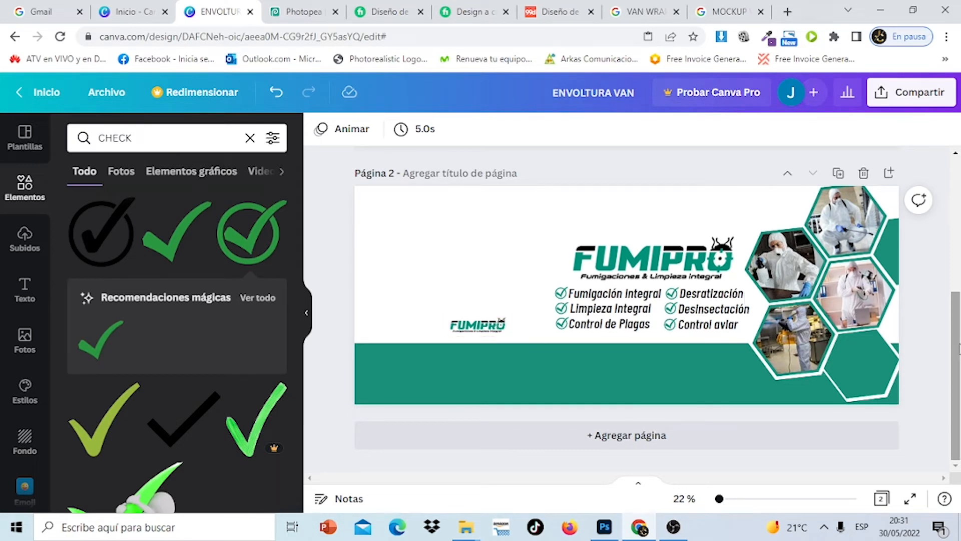
{"action": "left_click_drag", "start_coordinate": [958, 348], "coordinate": [955, 266]}
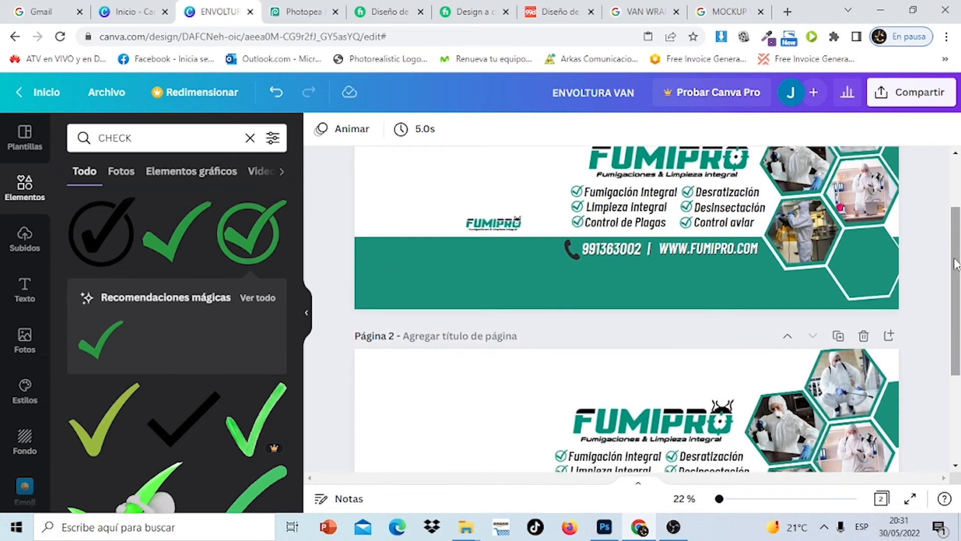
{"action": "left_click", "coordinate": [699, 250]}
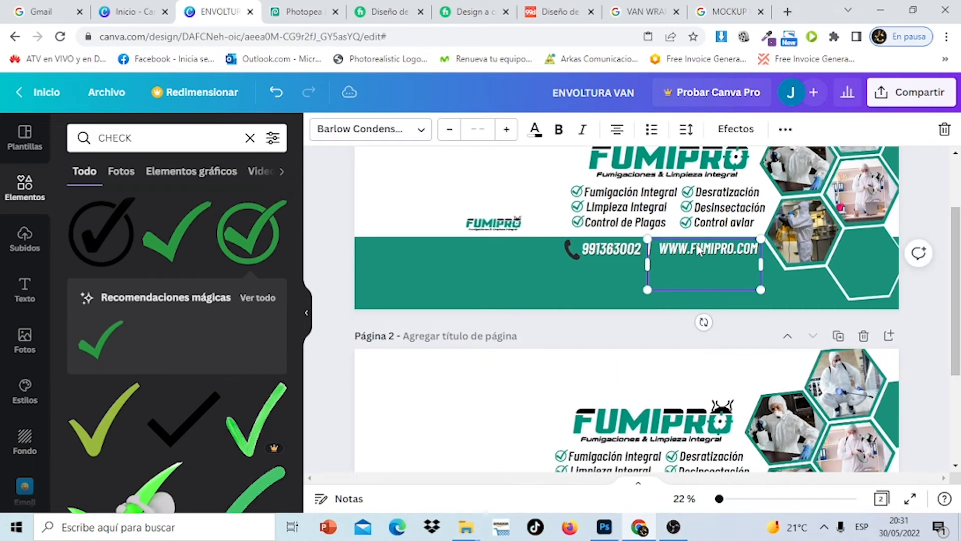
{"action": "left_click", "coordinate": [615, 257]}
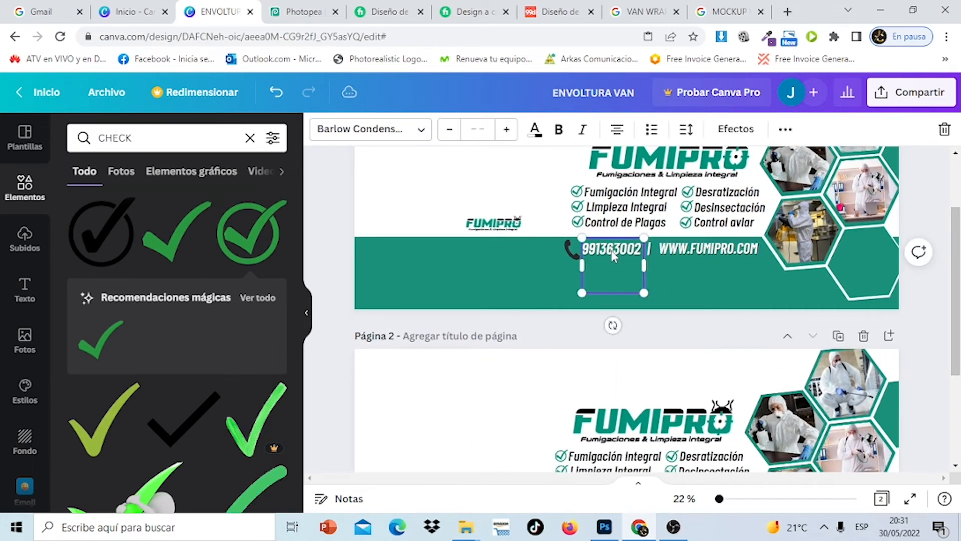
{"action": "right_click", "coordinate": [711, 256]}
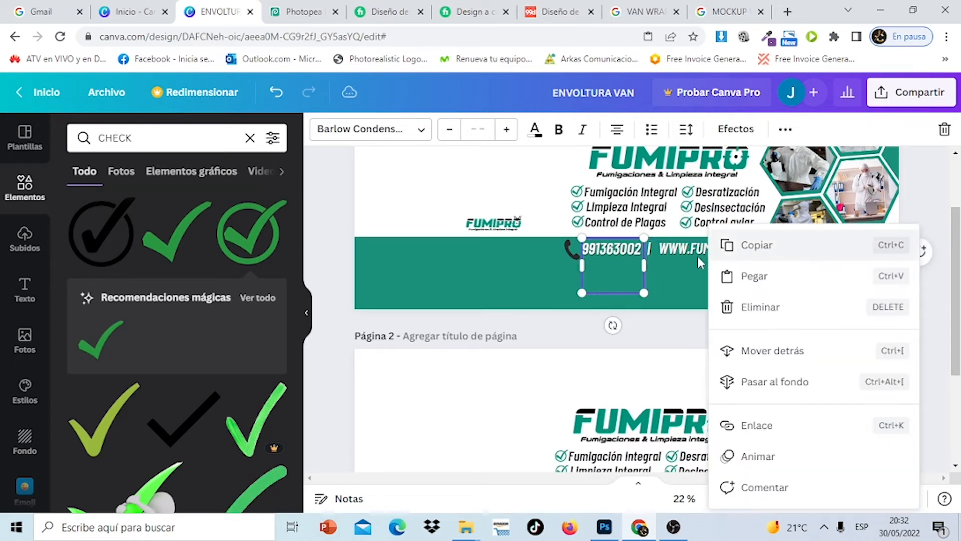
{"action": "left_click", "coordinate": [673, 254]}
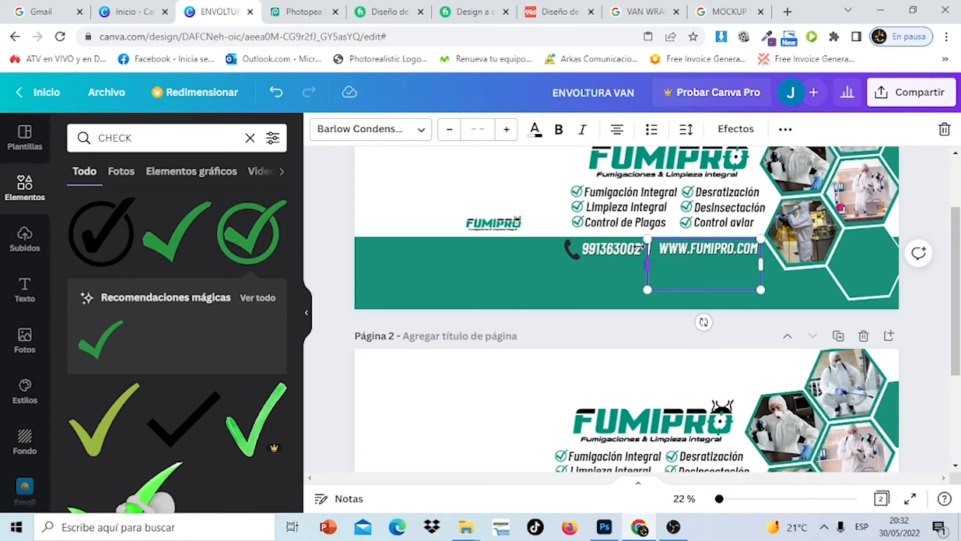
{"action": "right_click", "coordinate": [629, 256]}
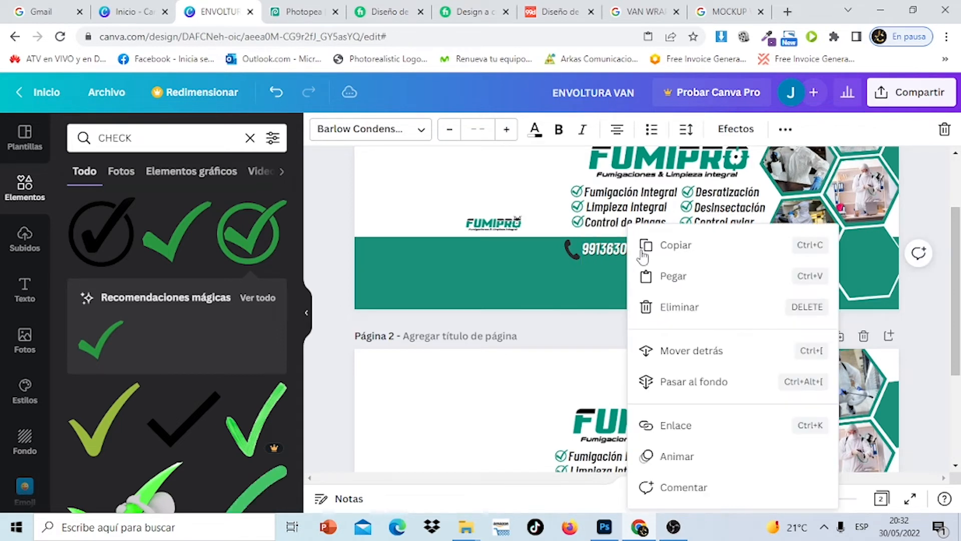
{"action": "left_click", "coordinate": [686, 259]}
{"action": "scroll", "coordinate": [686, 259], "scroll_direction": "down", "scroll_amount": 3}
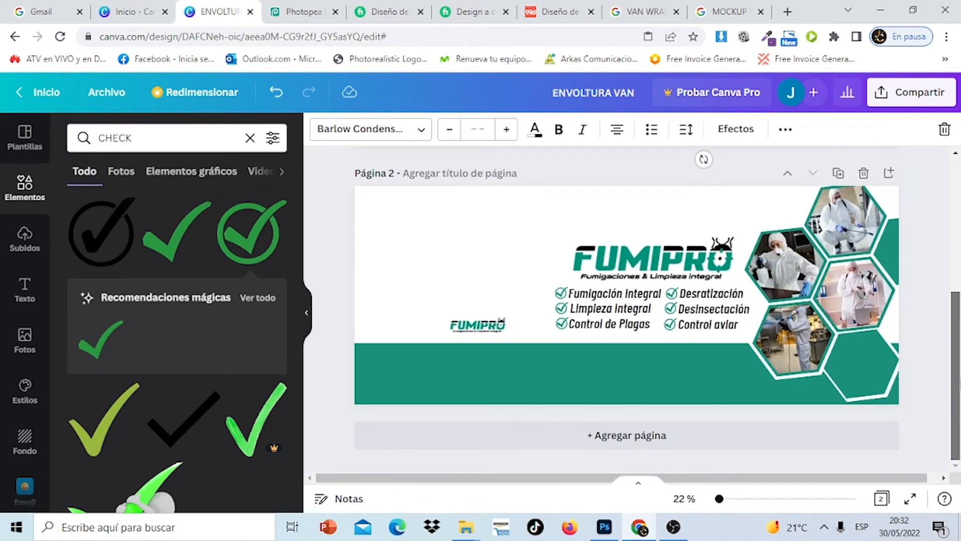
{"action": "right_click", "coordinate": [655, 361]}
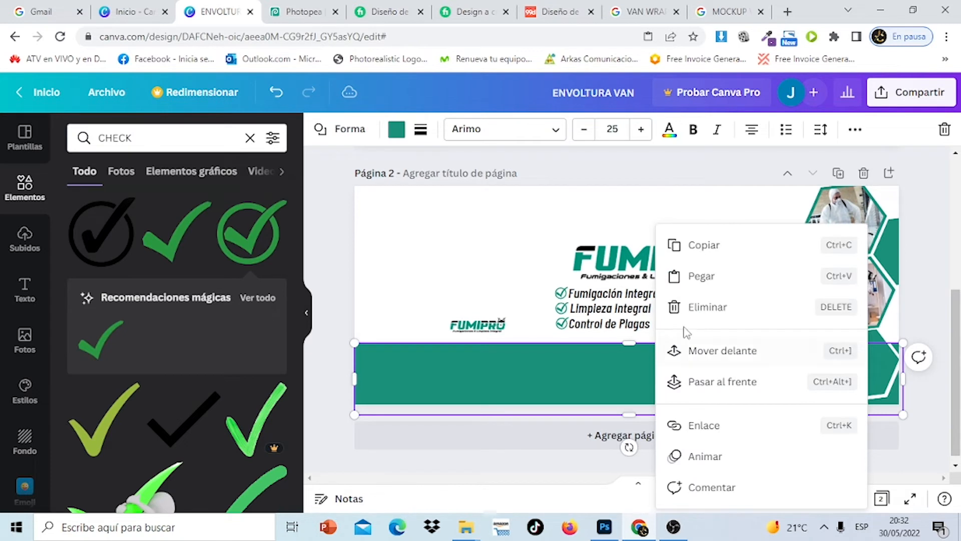
{"action": "left_click", "coordinate": [704, 278]}
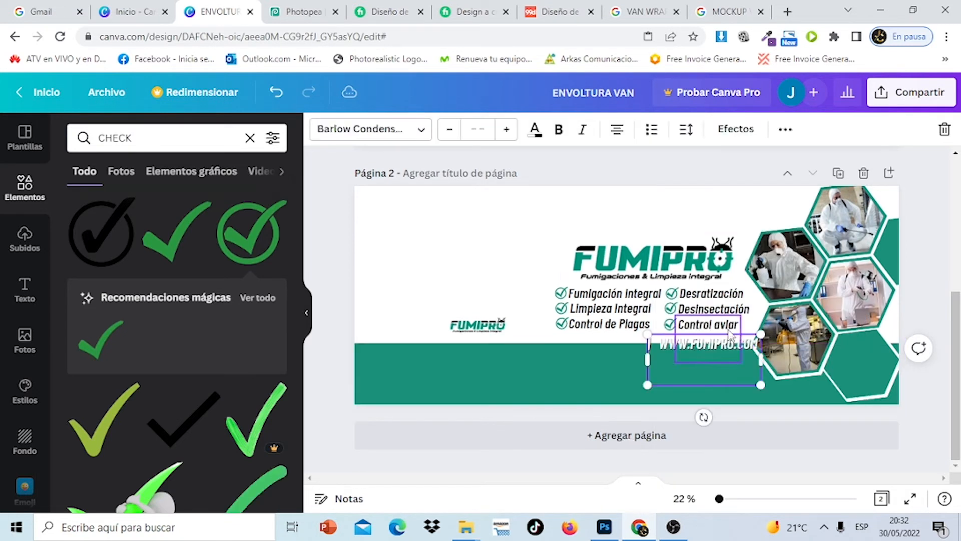
{"action": "left_click_drag", "start_coordinate": [727, 347], "coordinate": [705, 361]}
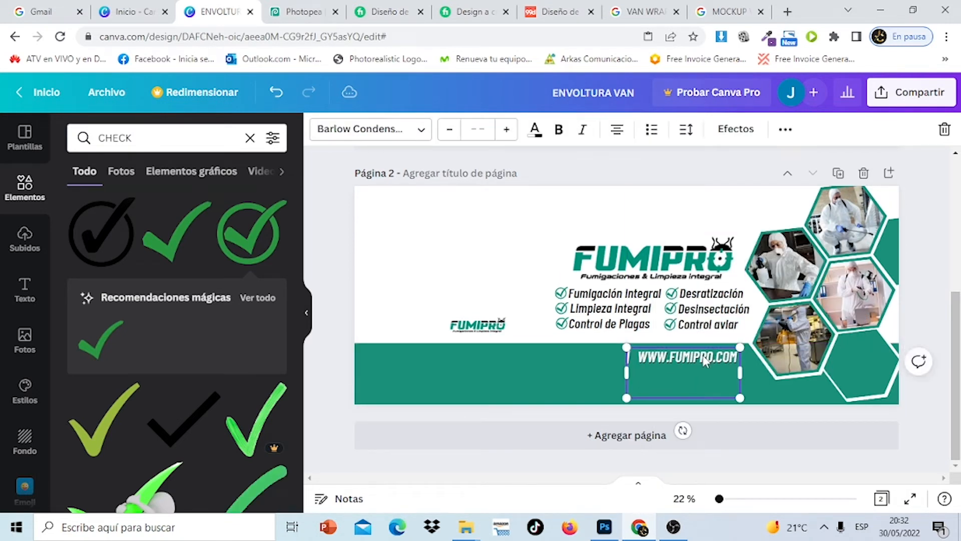
{"action": "right_click", "coordinate": [705, 360]}
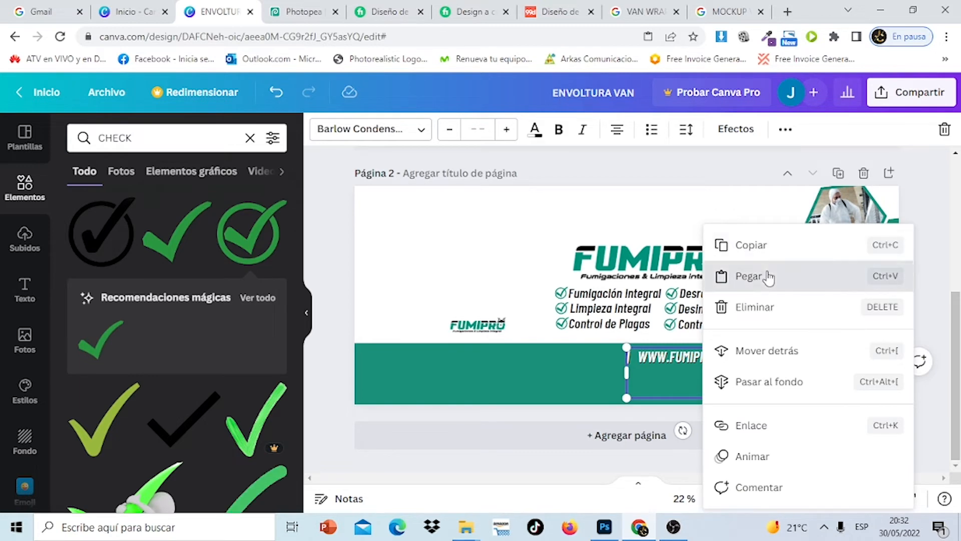
{"action": "left_click", "coordinate": [769, 277]}
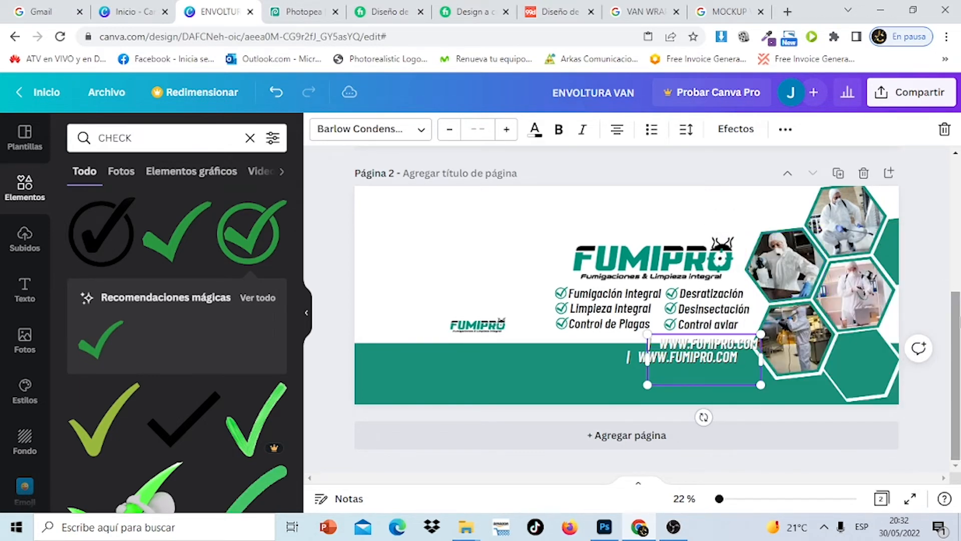
{"action": "left_click", "coordinate": [918, 291]}
- Search the Canva elements library for PHONE to look for a phone icon
{"action": "scroll", "coordinate": [958, 285], "scroll_direction": "up", "scroll_amount": 1}
{"action": "scroll", "coordinate": [957, 285], "scroll_direction": "up", "scroll_amount": 2}
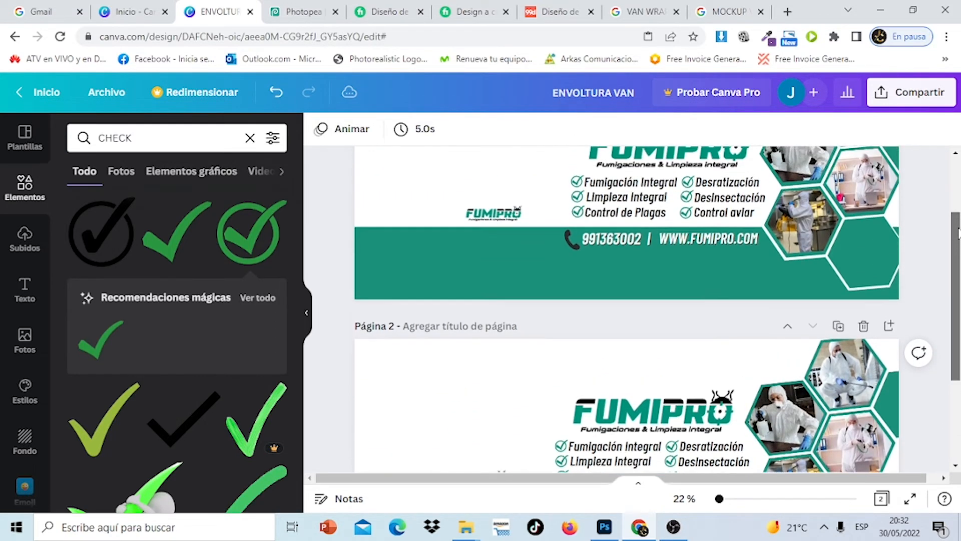
{"action": "left_click", "coordinate": [250, 138]}
{"action": "type", "text": "PHONE"}
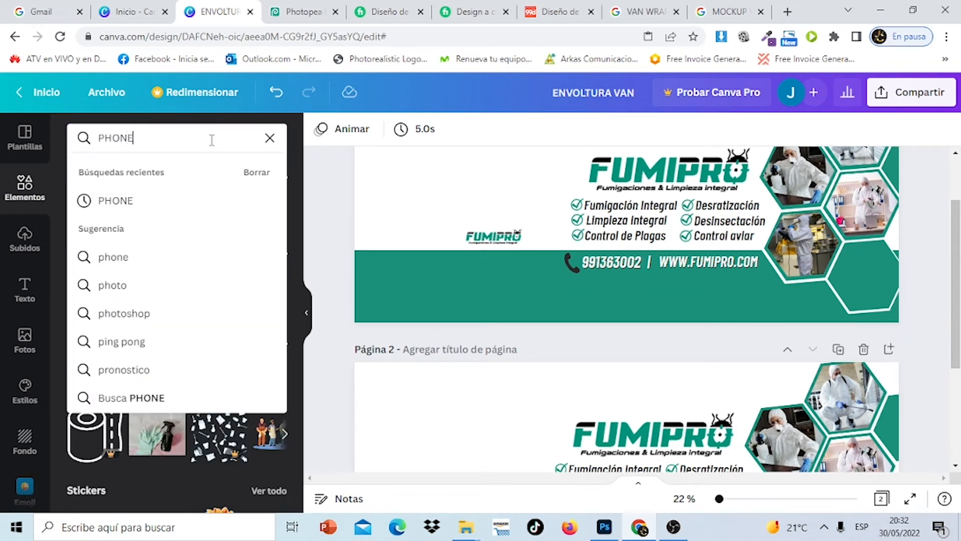
{"action": "key", "text": "Return"}
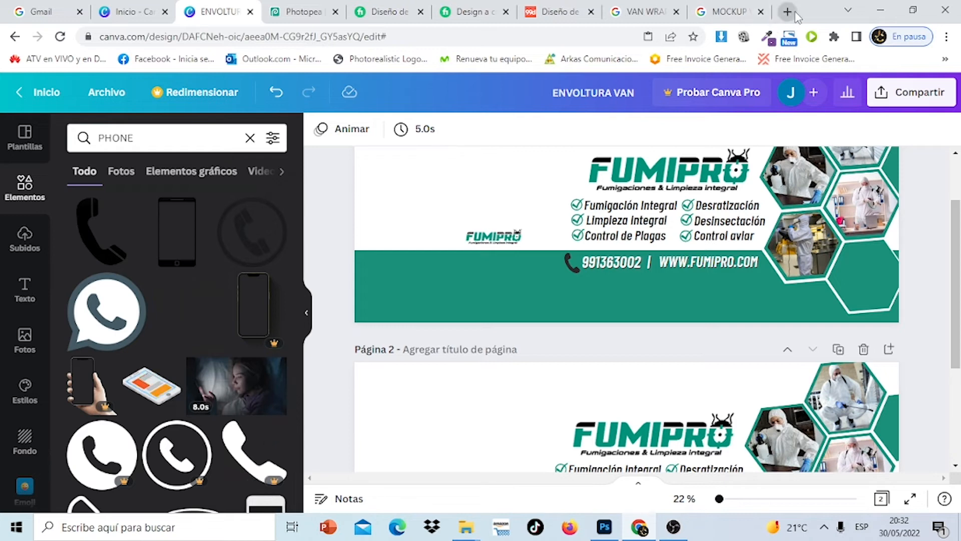
- Search Google Images for PHONE ICON PNG in a new browser tab and preview the solid black handset from onlinewebfonts.com
{"action": "left_click", "coordinate": [794, 15]}
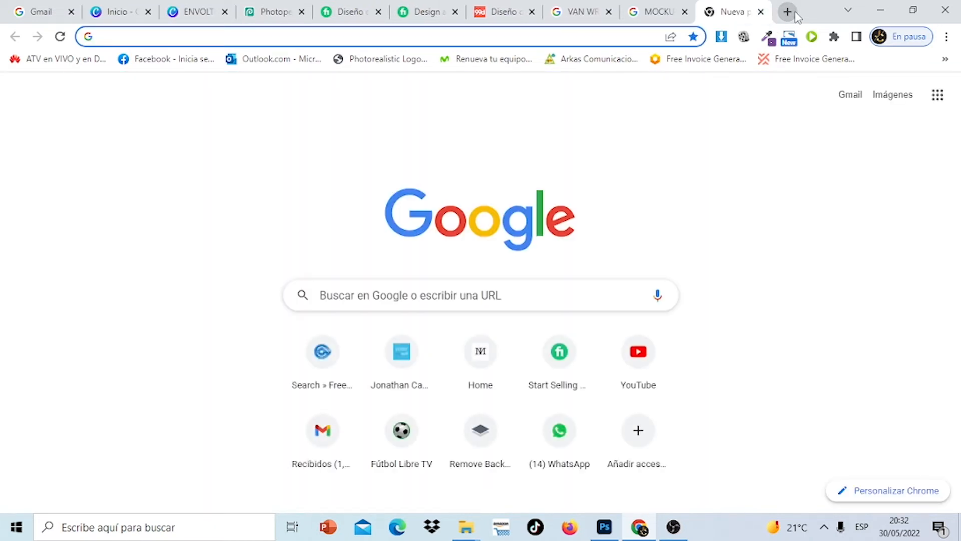
{"action": "type", "text": "PHONE I"}
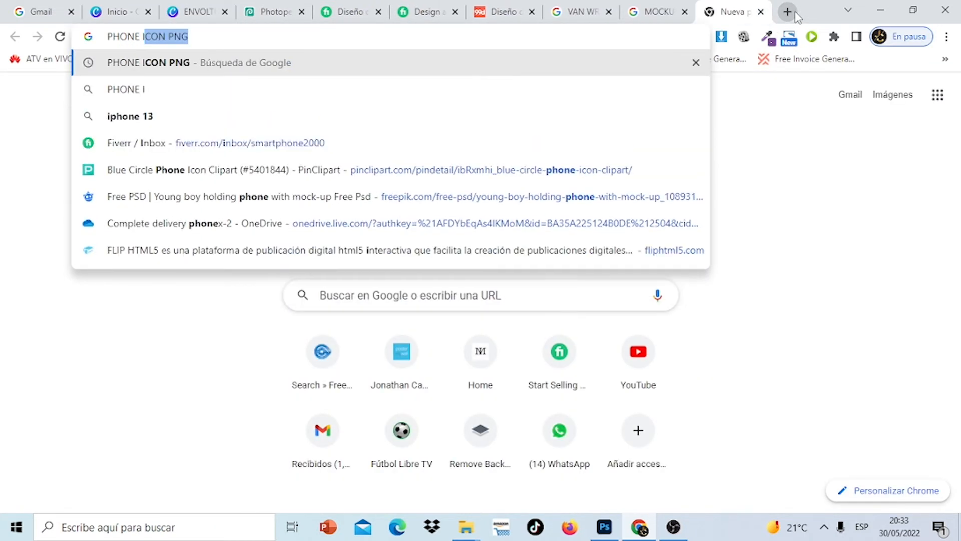
{"action": "type", "text": "CON PNG"}
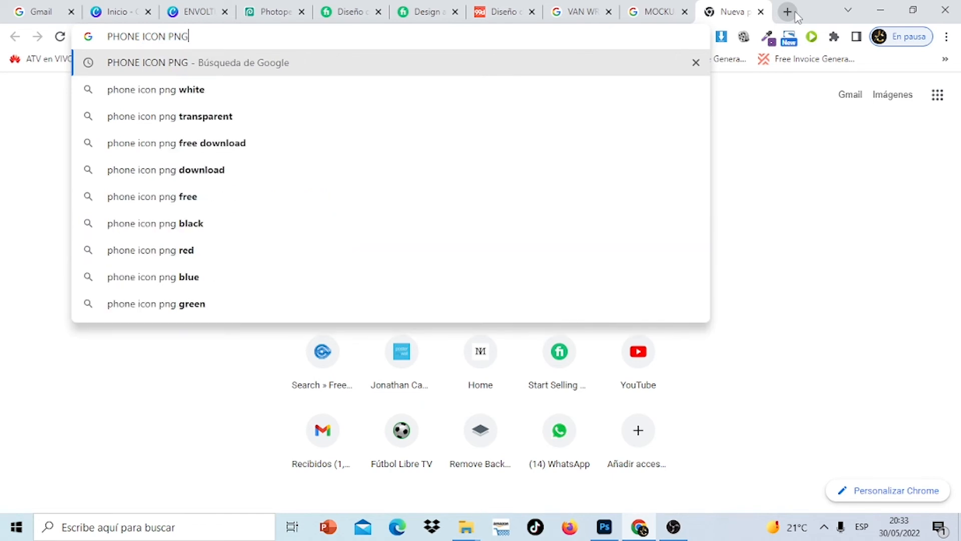
{"action": "key", "text": "Return"}
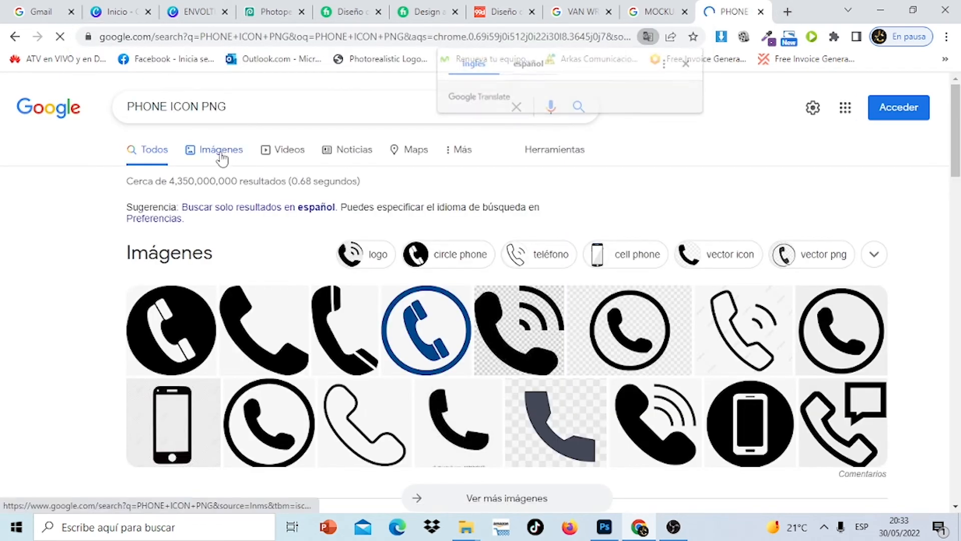
{"action": "left_click", "coordinate": [222, 160]}
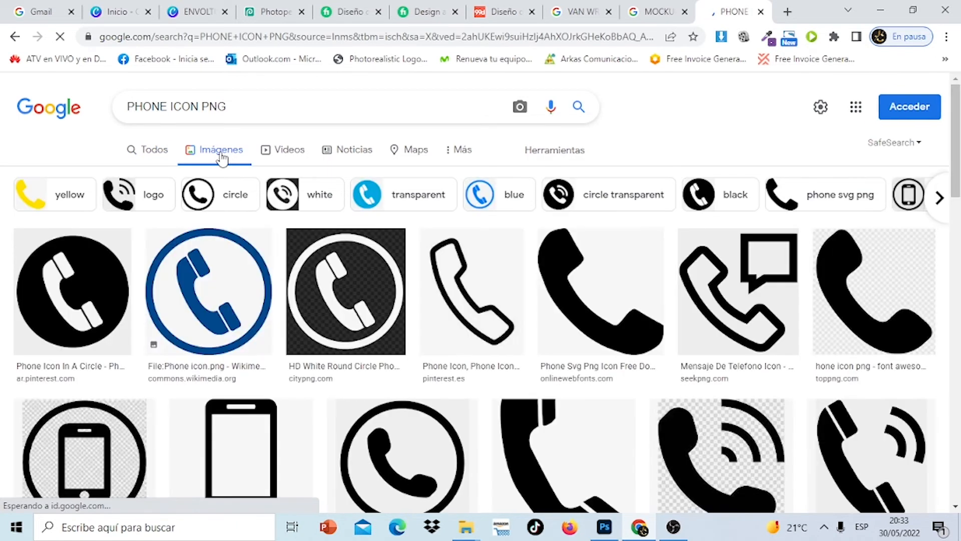
{"action": "left_click", "coordinate": [595, 340]}
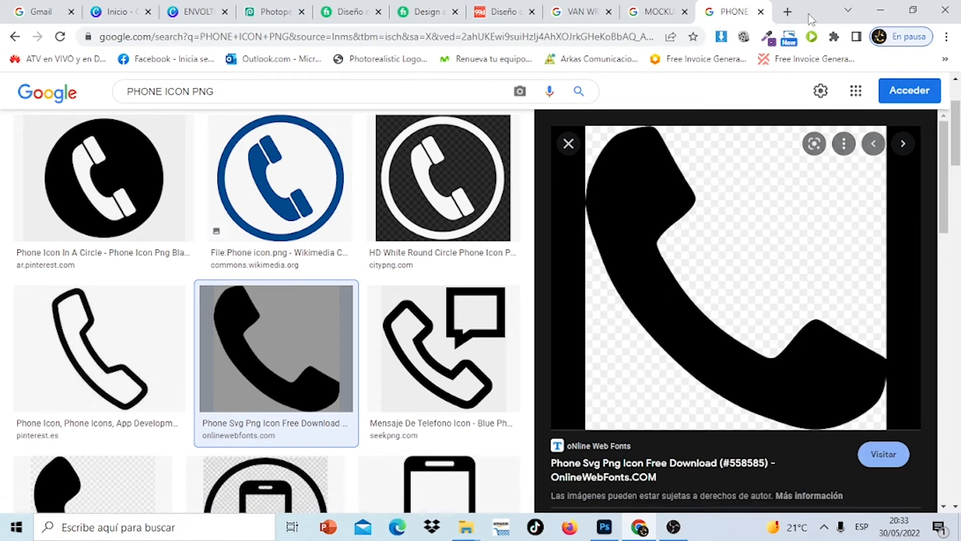
- Open Flaticon in another browser tab, dismiss the Adobe Stock ad and look through its icons for phone
{"action": "left_click", "coordinate": [788, 11]}
{"action": "type", "text": "FLA"}
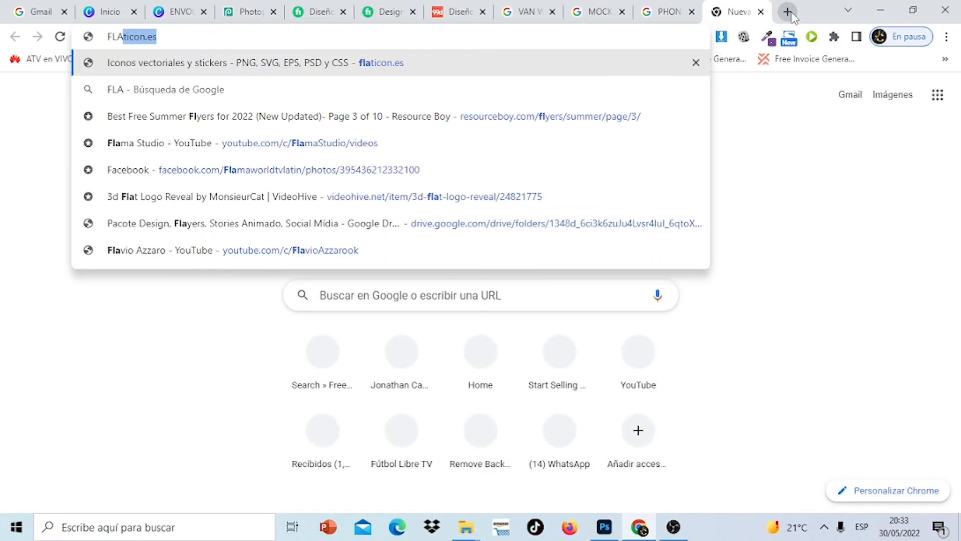
{"action": "type", "text": "TICON"}
{"action": "key", "text": "Return"}
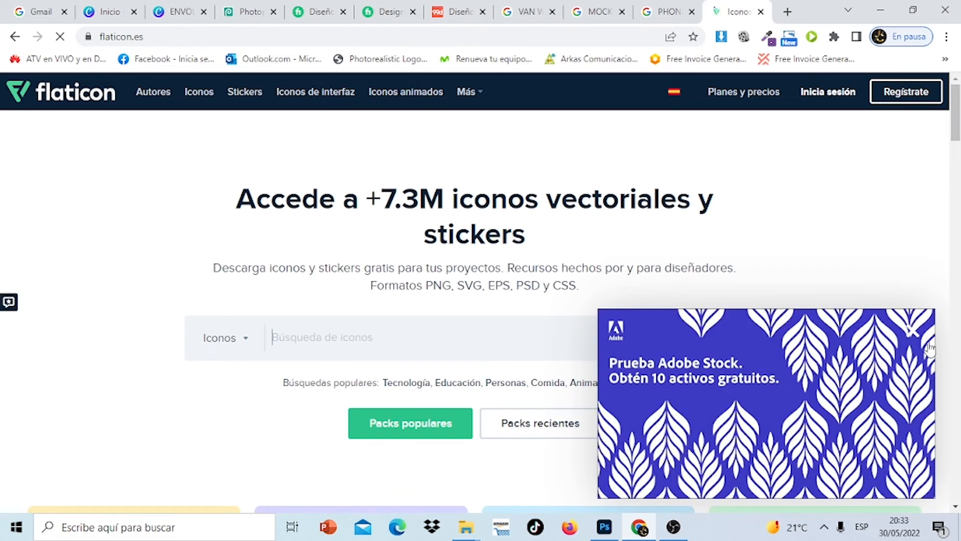
{"action": "left_click", "coordinate": [914, 332]}
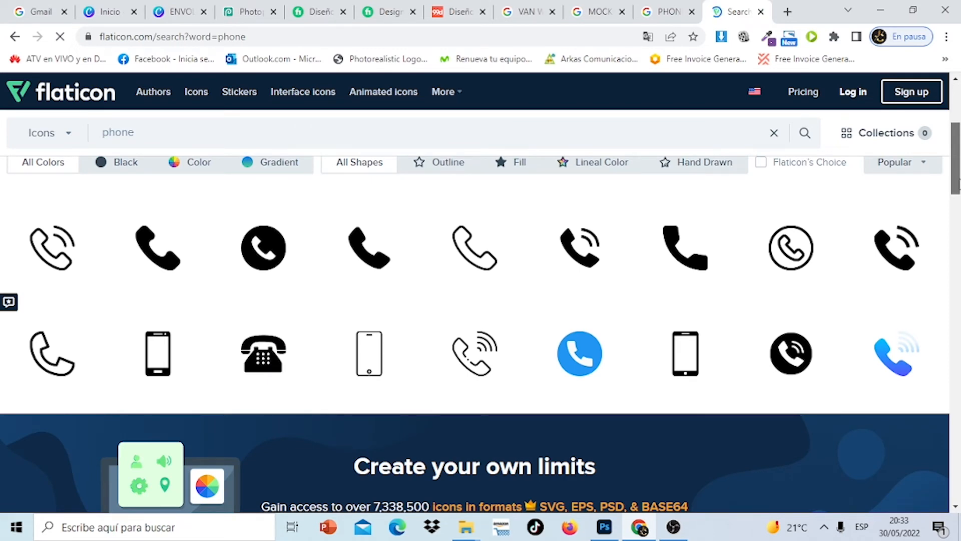
{"action": "left_click_drag", "start_coordinate": [958, 180], "coordinate": [953, 95]}
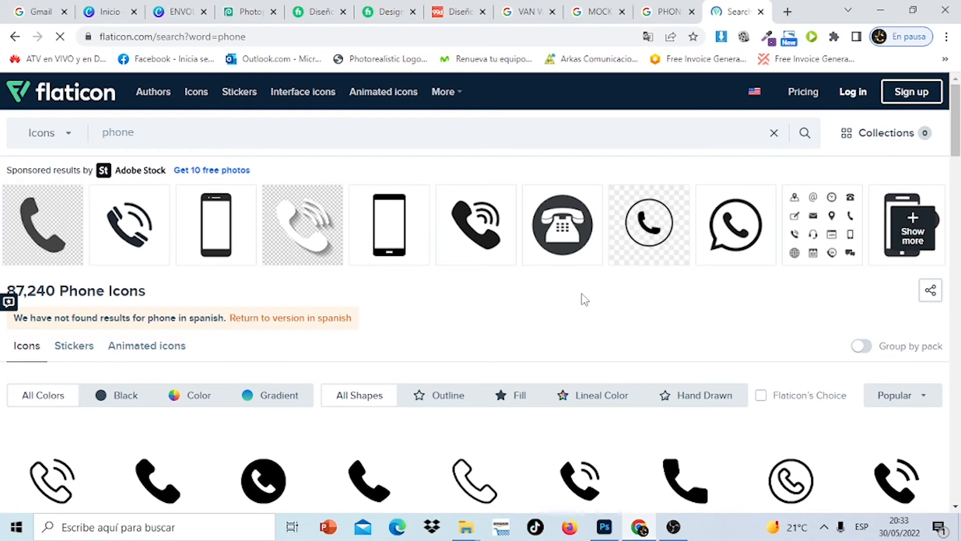
- Return to the ENVOLTURA VAN design in Canva and download only page 2 as a PNG
{"action": "left_click", "coordinate": [177, 11]}
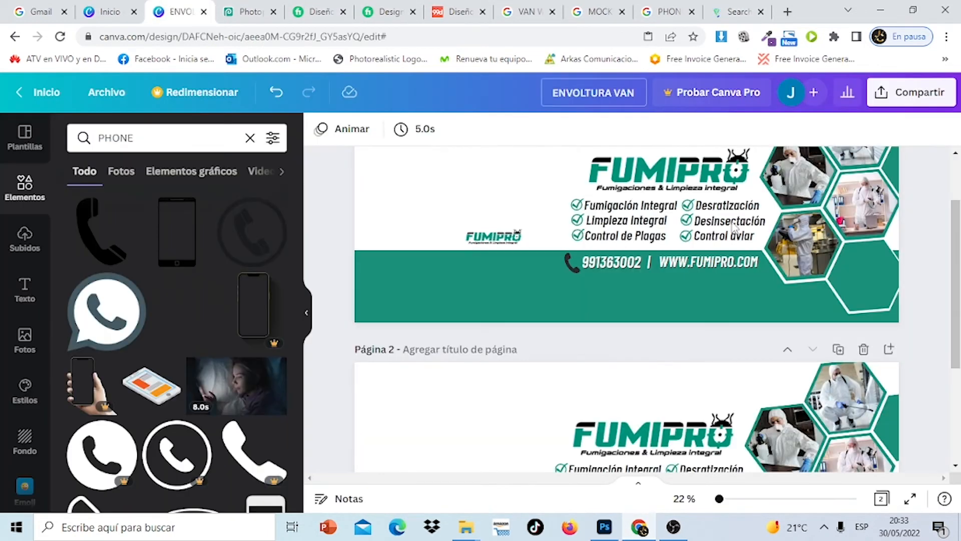
{"action": "scroll", "coordinate": [957, 331], "scroll_direction": "down", "scroll_amount": 3}
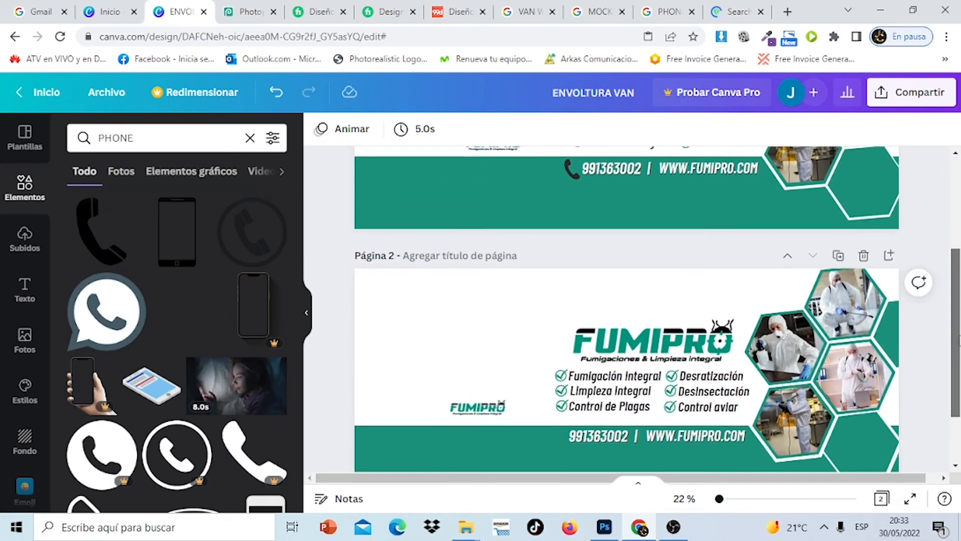
{"action": "left_click_drag", "start_coordinate": [958, 341], "coordinate": [960, 185]}
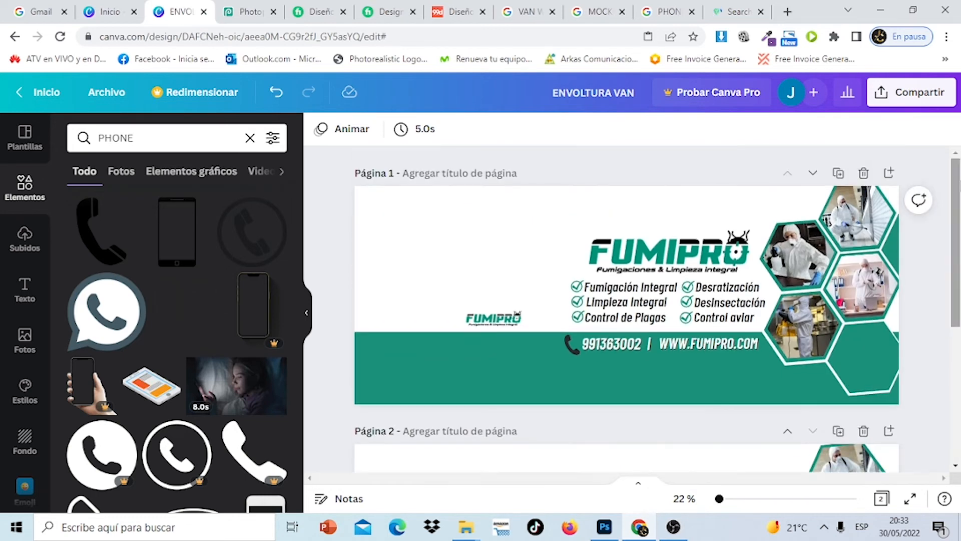
{"action": "left_click", "coordinate": [936, 98]}
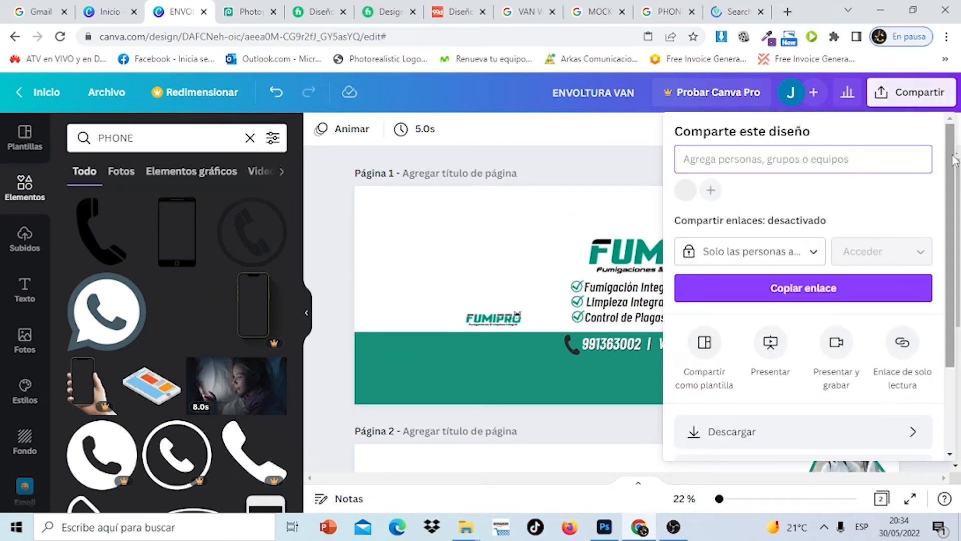
{"action": "scroll", "coordinate": [941, 250], "scroll_direction": "down", "scroll_amount": 3}
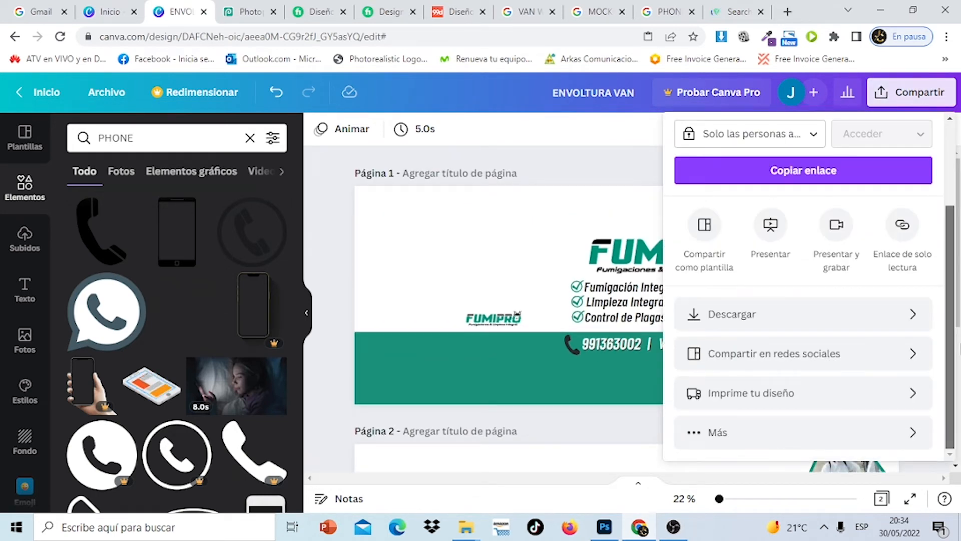
{"action": "left_click", "coordinate": [895, 330]}
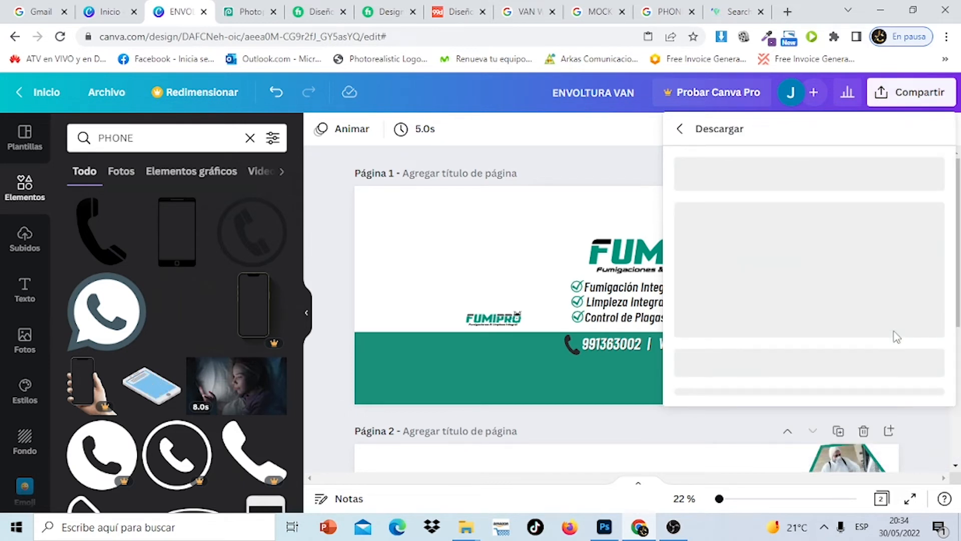
{"action": "left_click", "coordinate": [899, 356]}
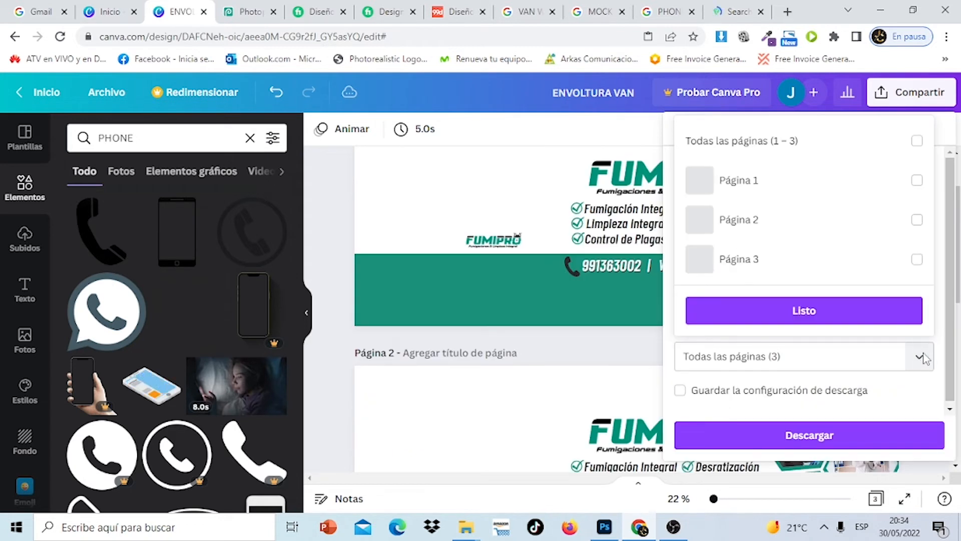
{"action": "left_click", "coordinate": [917, 220]}
{"action": "left_click", "coordinate": [880, 324]}
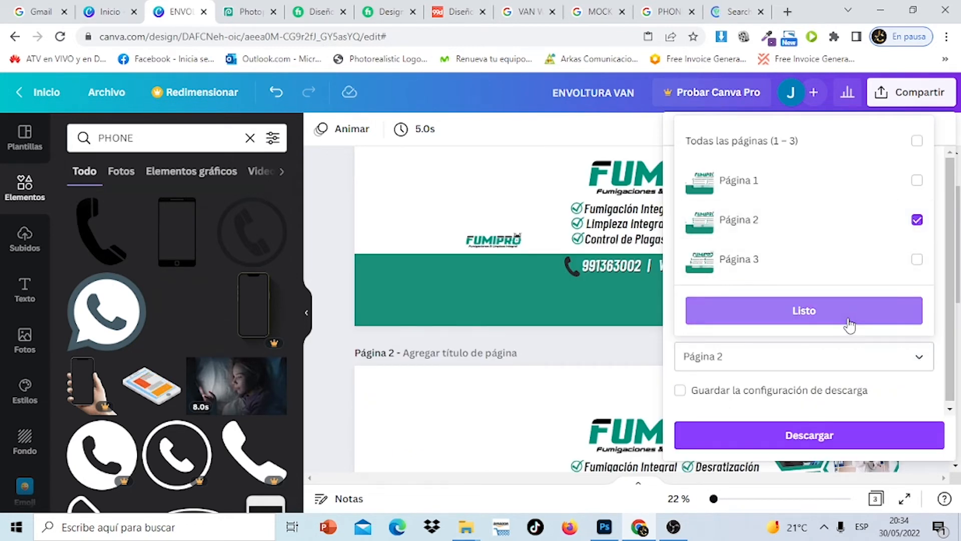
{"action": "left_click", "coordinate": [869, 433]}
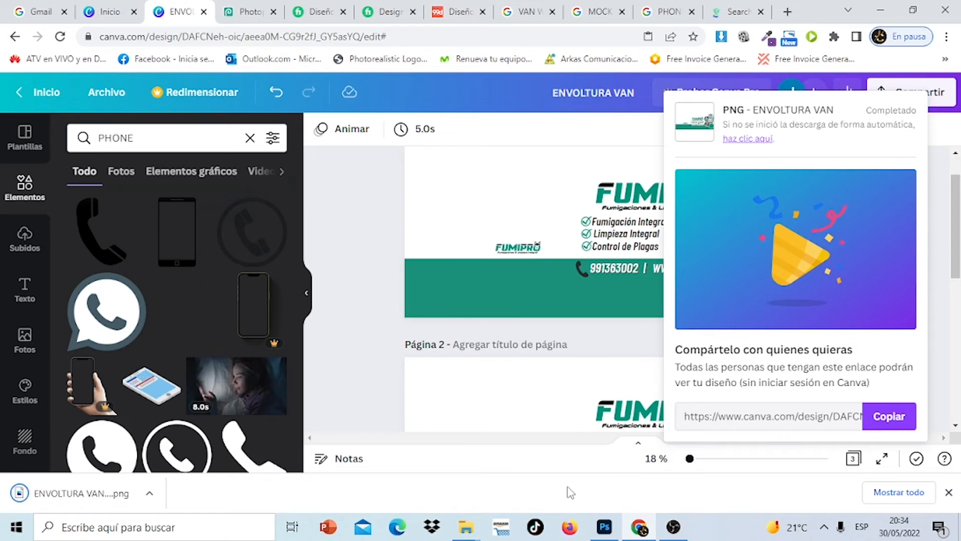
- Switch to File Explorer and open the Left PSD from the Van MockUp PSD - 6 Views folder in Photoshop
{"action": "mouse_move", "coordinate": [466, 526]}
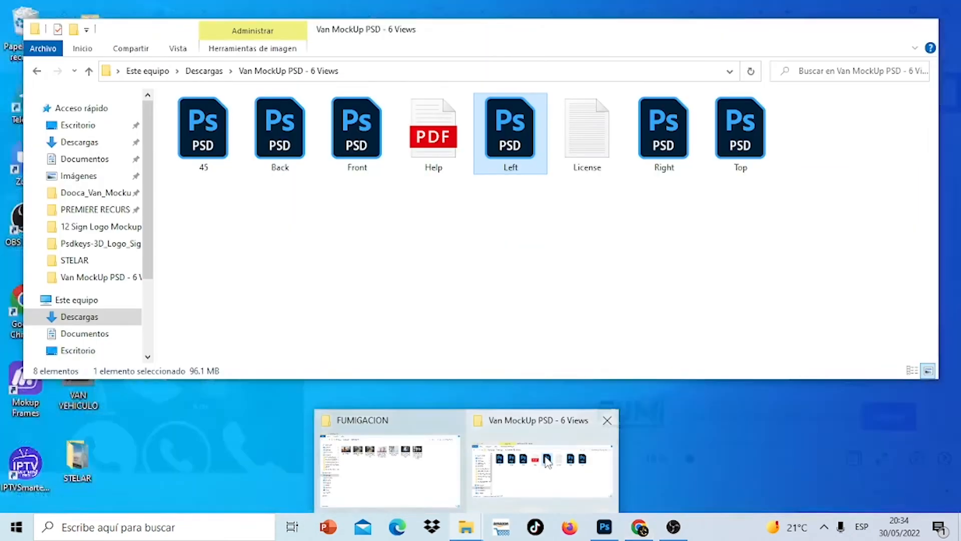
{"action": "left_click", "coordinate": [543, 463]}
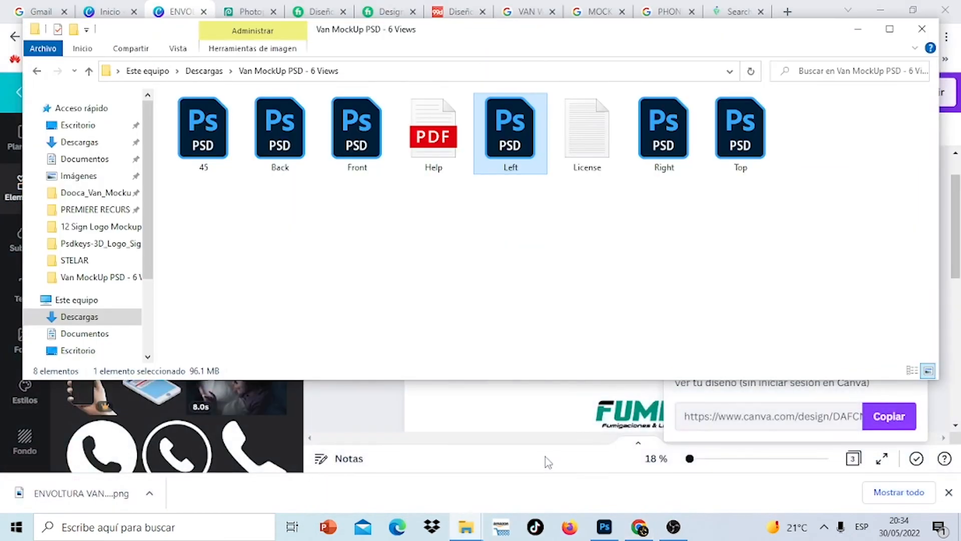
{"action": "double_click", "coordinate": [519, 145]}
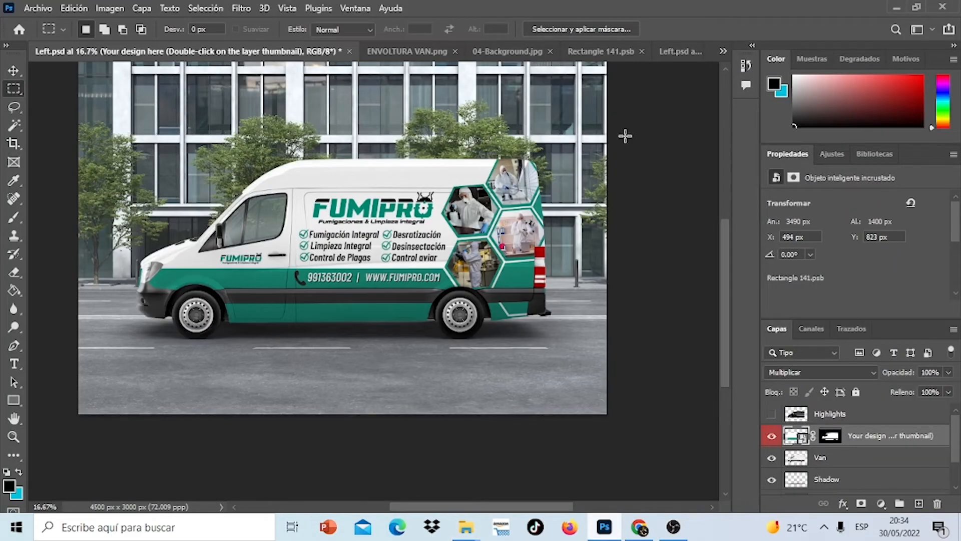
- In the new red and blue Left.psd mockup, hide the Highlights layer and open the design layer's smart object
{"action": "left_click", "coordinate": [679, 51]}
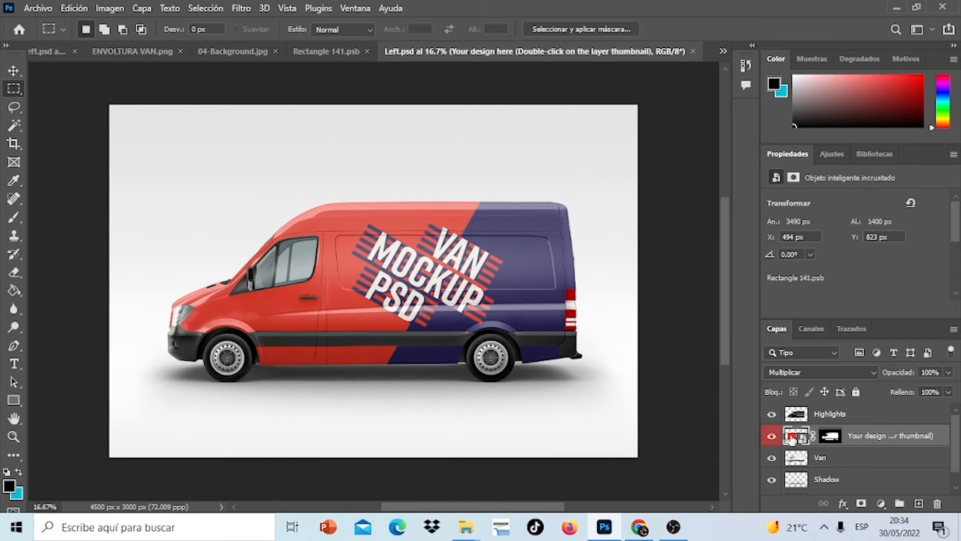
{"action": "left_click", "coordinate": [773, 414]}
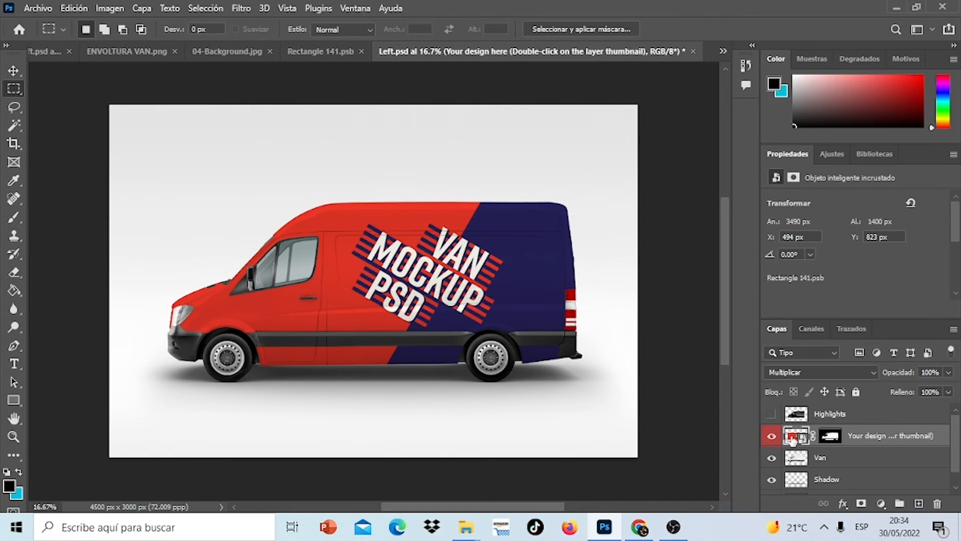
{"action": "double_click", "coordinate": [792, 438]}
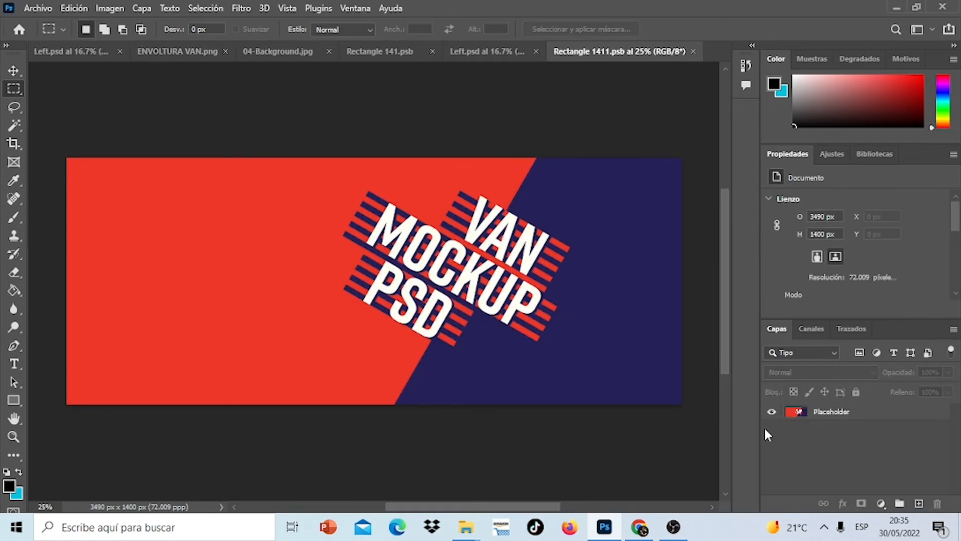
- Open ENVOLTURA VAN (1).png from the Descargas folder, leaving its missing colour profile unmodified
{"action": "left_click", "coordinate": [43, 7]}
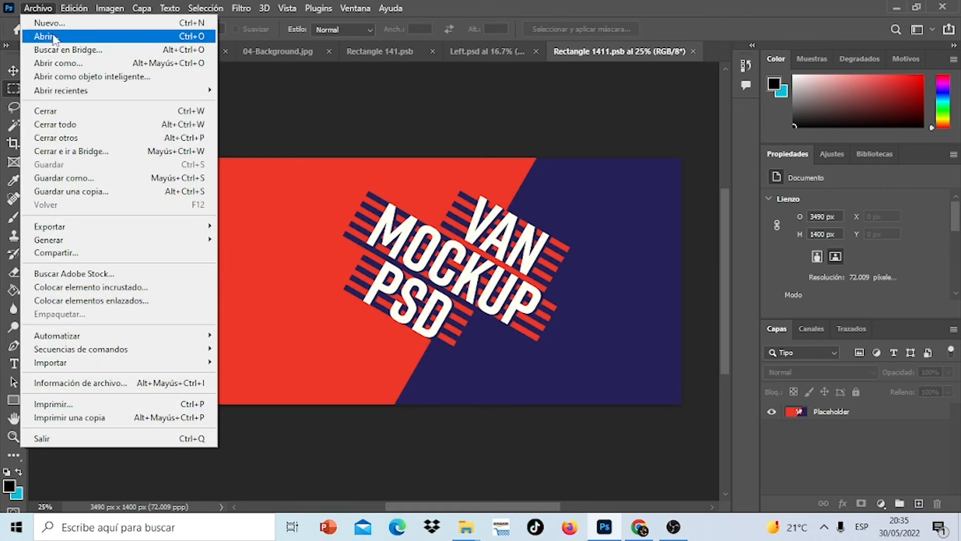
{"action": "left_click", "coordinate": [53, 37]}
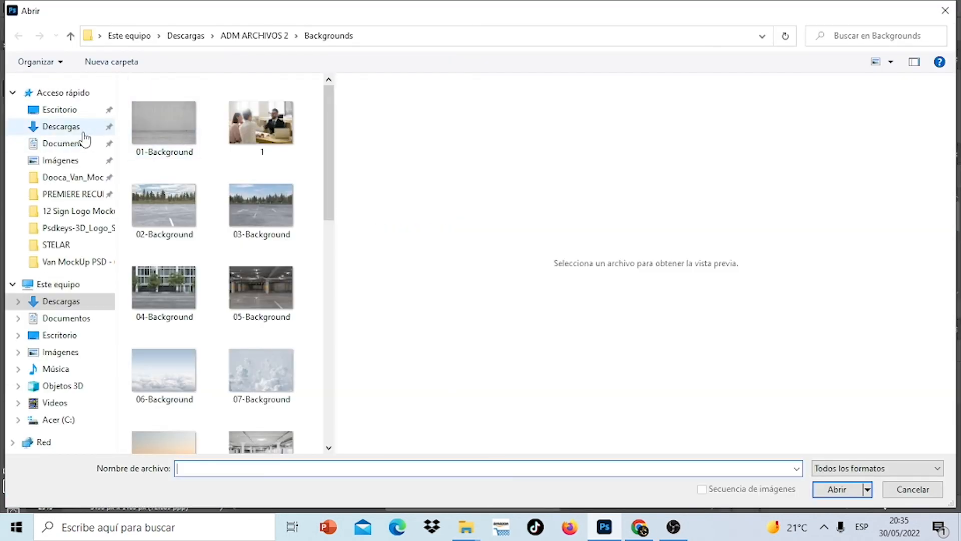
{"action": "left_click", "coordinate": [84, 131]}
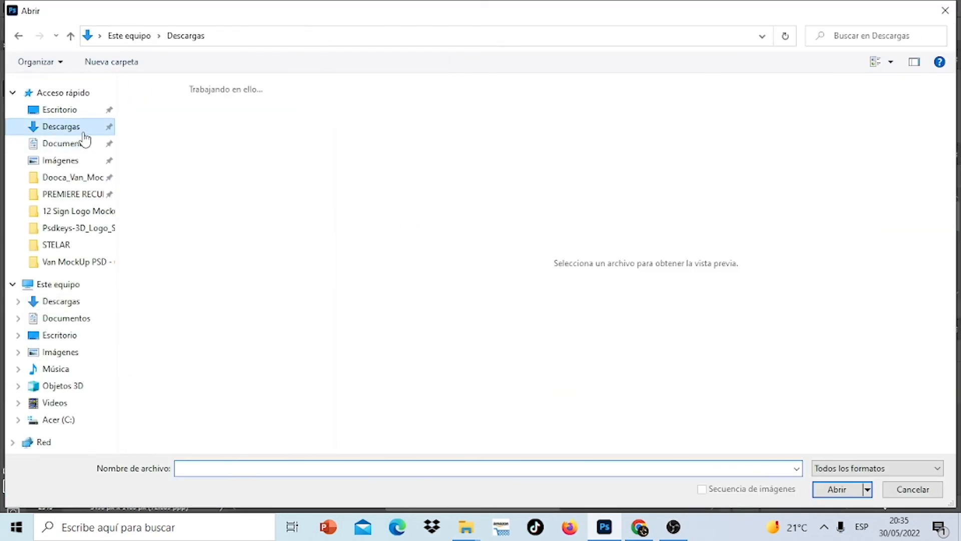
{"action": "left_click_drag", "start_coordinate": [330, 123], "coordinate": [328, 90]}
{"action": "left_click", "coordinate": [226, 116]}
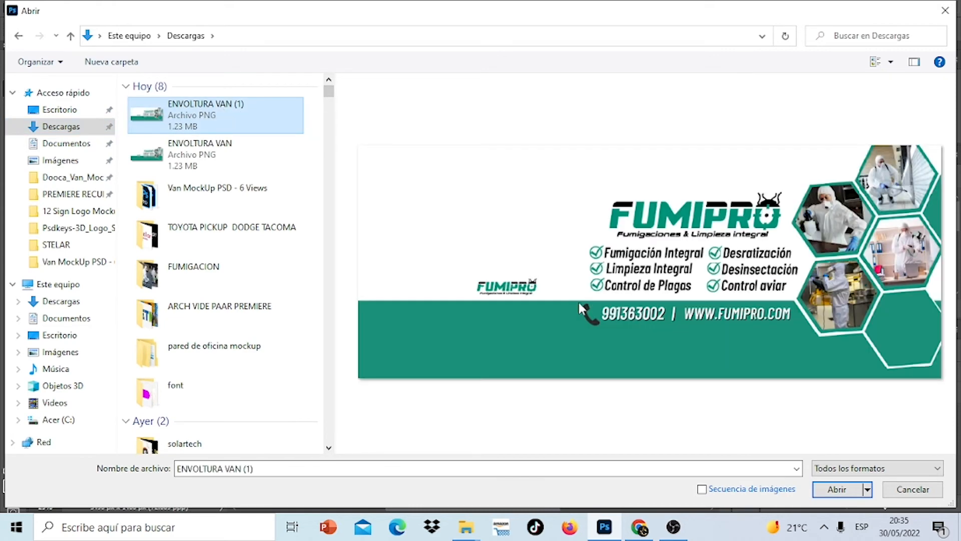
{"action": "left_click", "coordinate": [846, 489]}
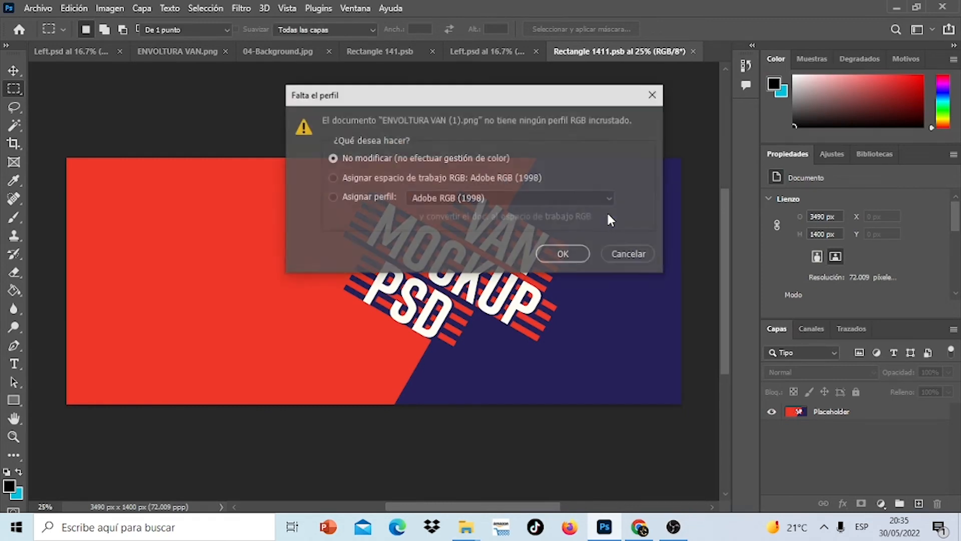
{"action": "left_click", "coordinate": [570, 256]}
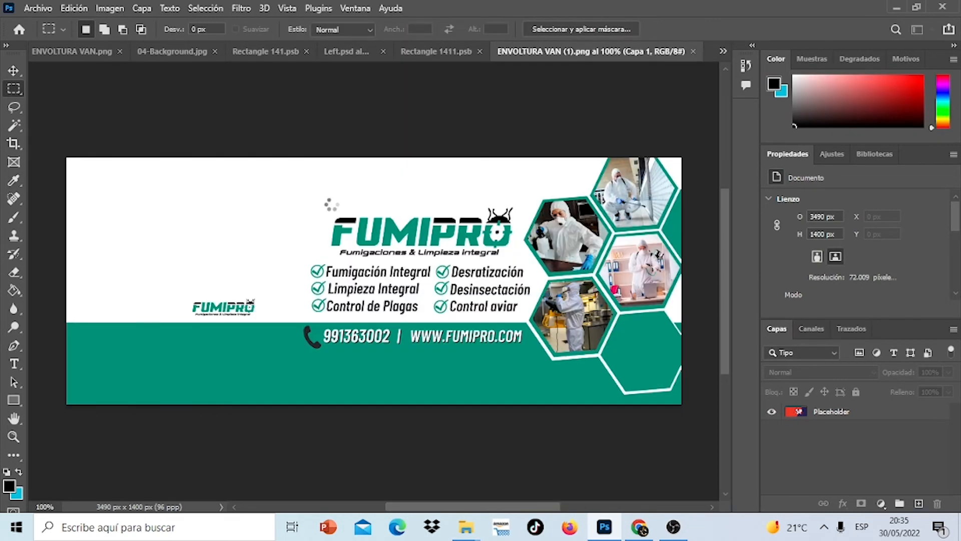
- Copy the entire FUMIPRO wrap image and paste it above the Placeholder layer in Rectangle 1411.psb
{"action": "left_click_drag", "start_coordinate": [53, 137], "coordinate": [696, 433]}
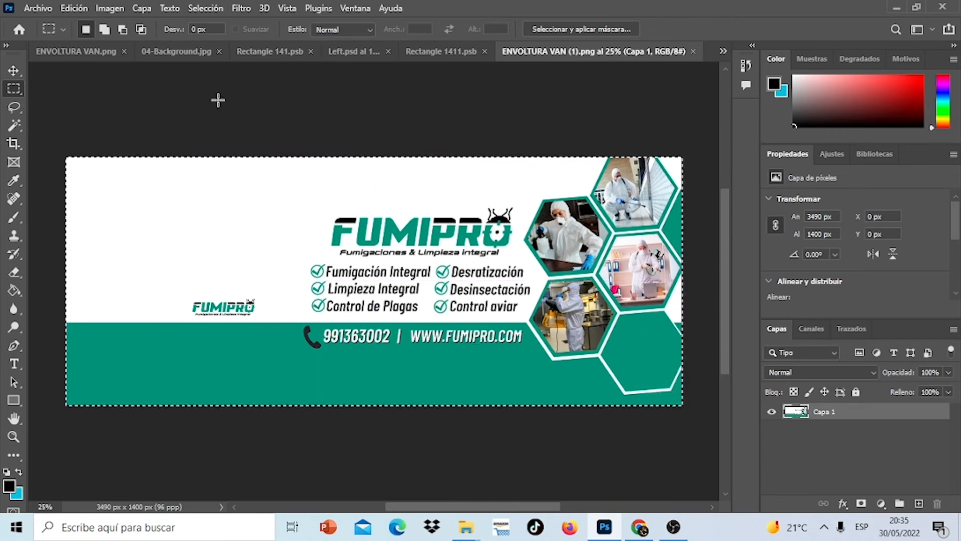
{"action": "left_click", "coordinate": [73, 8]}
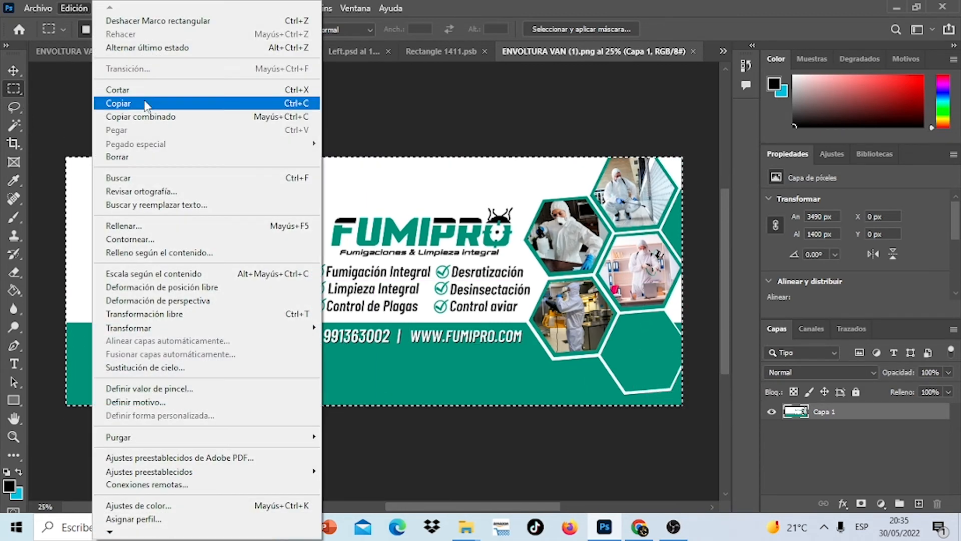
{"action": "left_click", "coordinate": [118, 103]}
{"action": "left_click", "coordinate": [410, 51]}
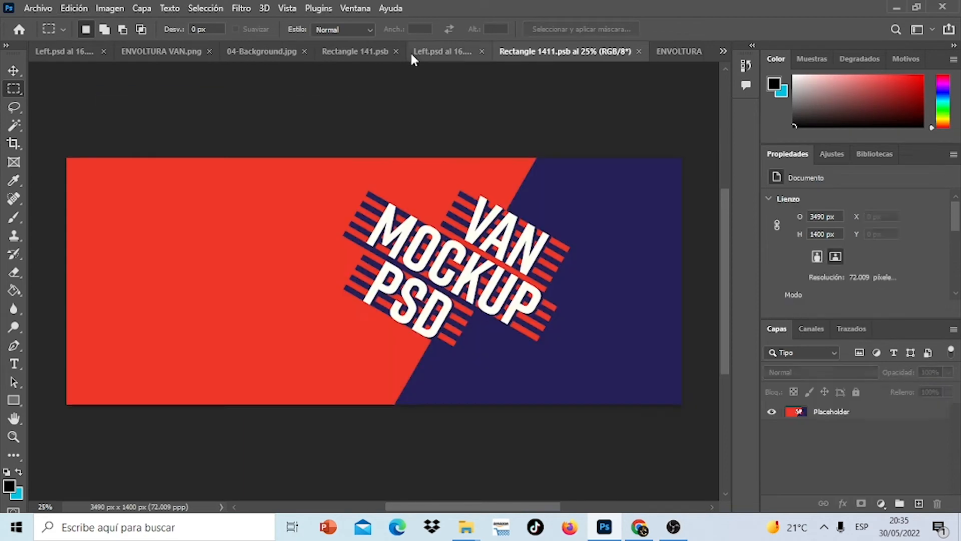
{"action": "left_click", "coordinate": [74, 8]}
{"action": "left_click", "coordinate": [160, 130]}
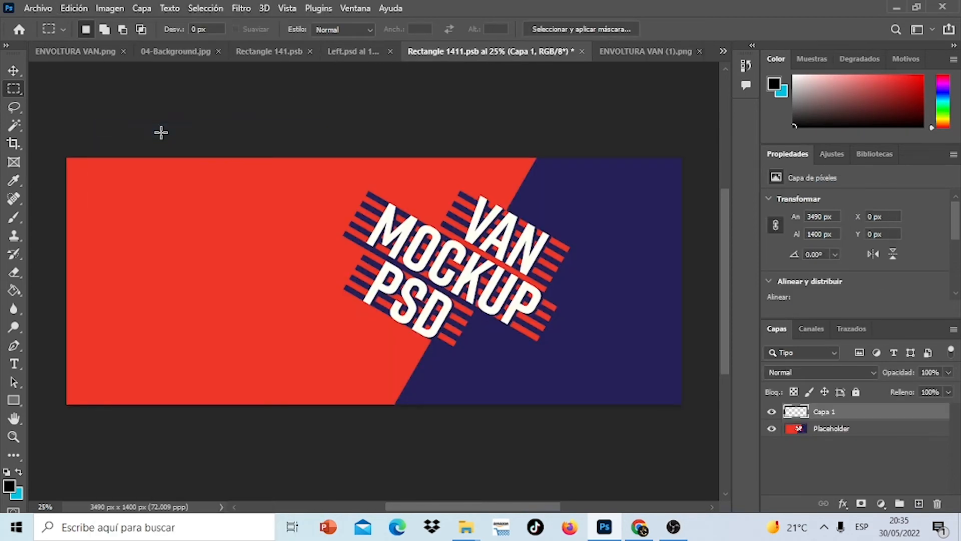
- Save and close the Rectangle 1411.psb smart object, and inspect the FUMIPRO wrap on the Left.psd van up close
{"action": "left_click", "coordinate": [581, 51]}
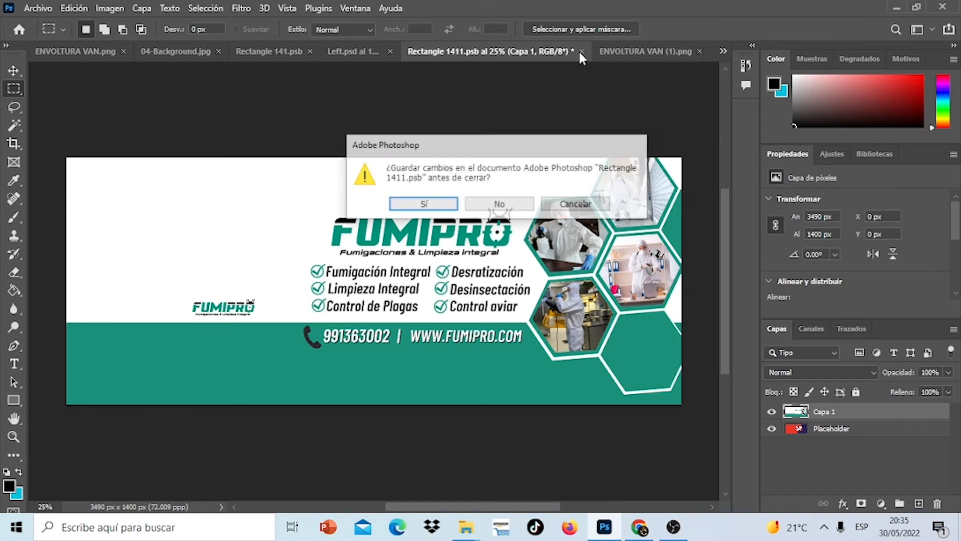
{"action": "left_click", "coordinate": [424, 204]}
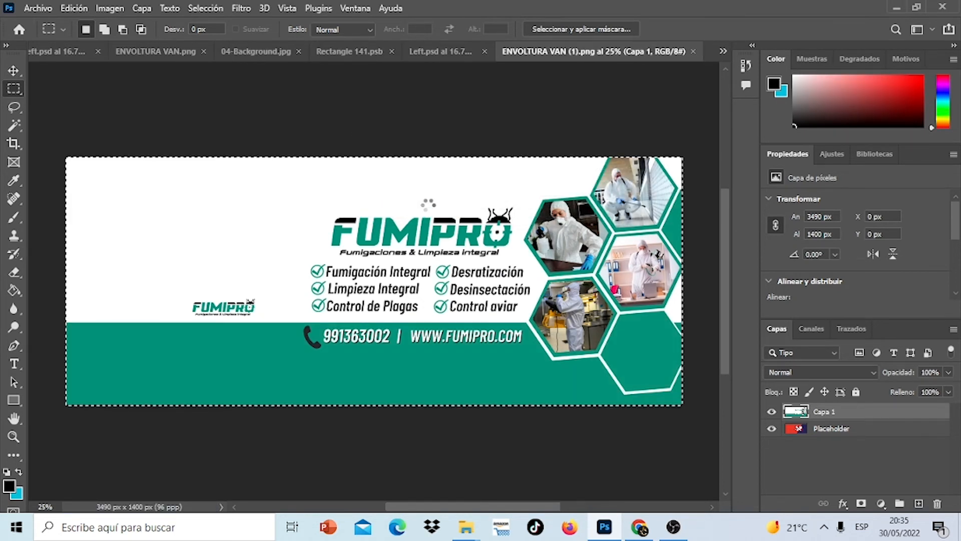
{"action": "left_click", "coordinate": [436, 55]}
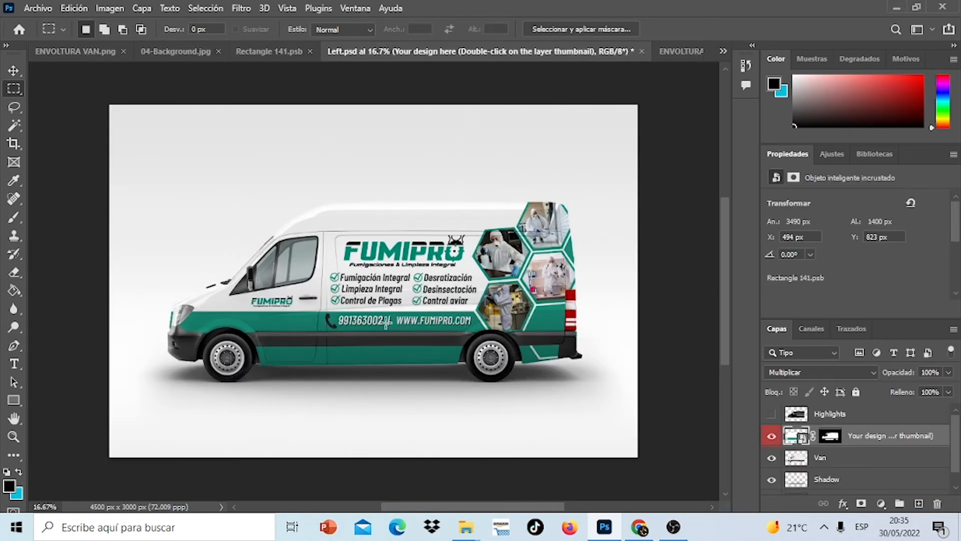
{"action": "left_click", "coordinate": [12, 440]}
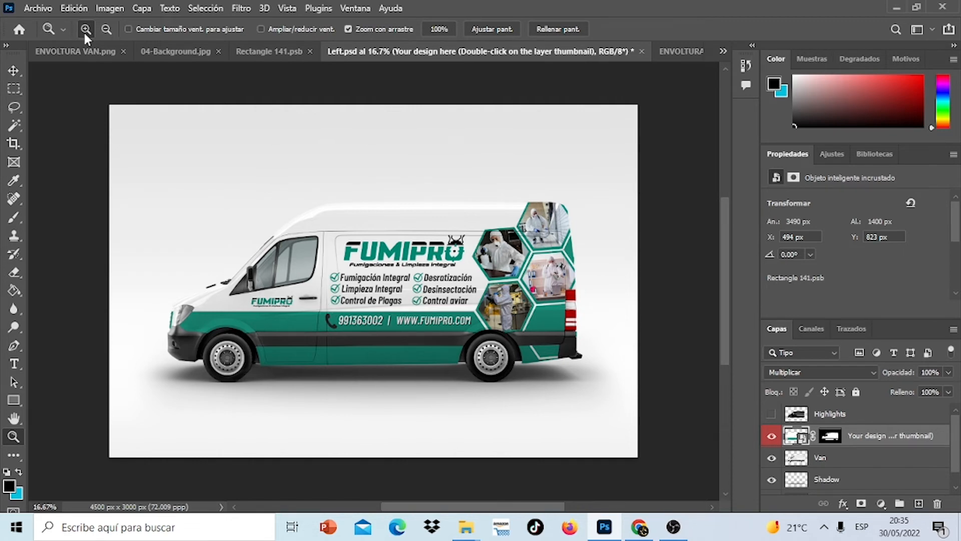
{"action": "left_click", "coordinate": [368, 217]}
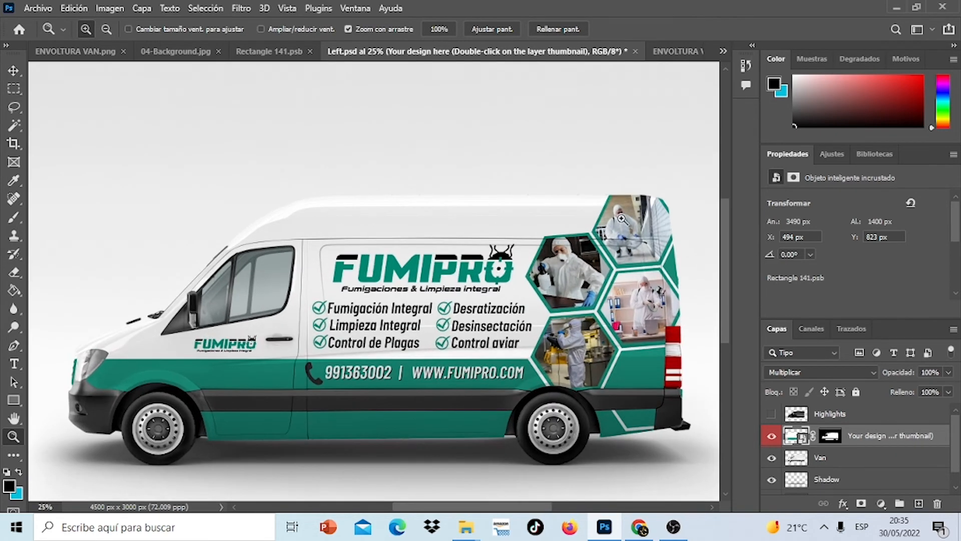
{"action": "left_click_drag", "start_coordinate": [728, 246], "coordinate": [732, 269]}
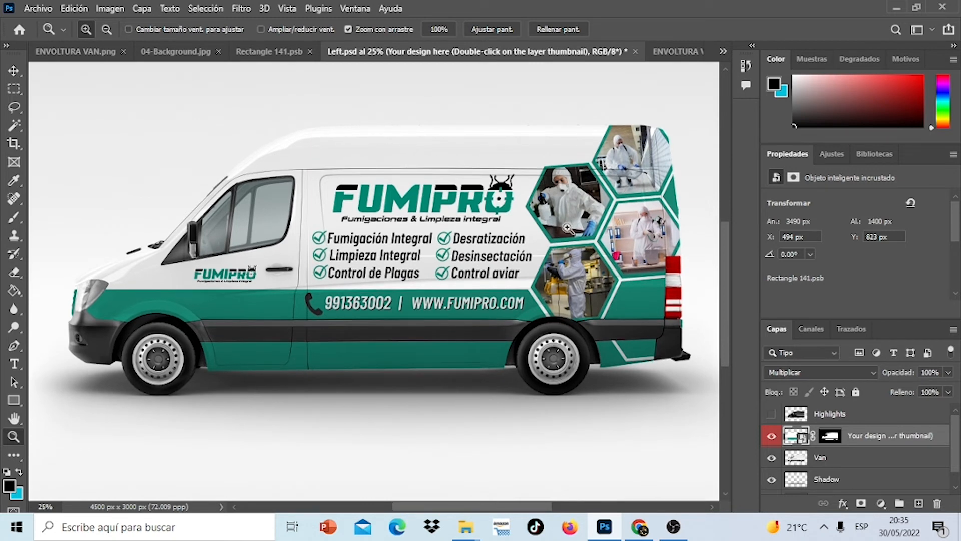
{"action": "left_click", "coordinate": [106, 30]}
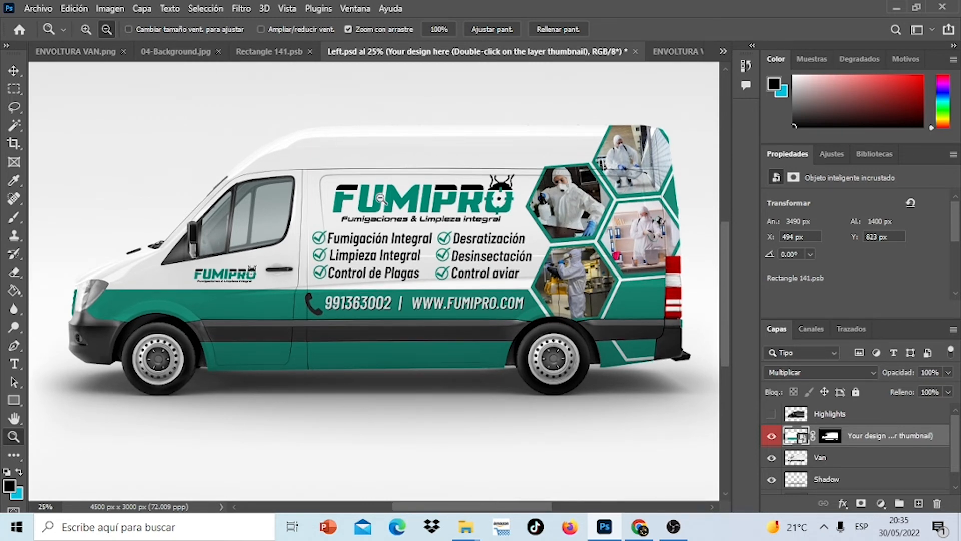
{"action": "left_click", "coordinate": [381, 198]}
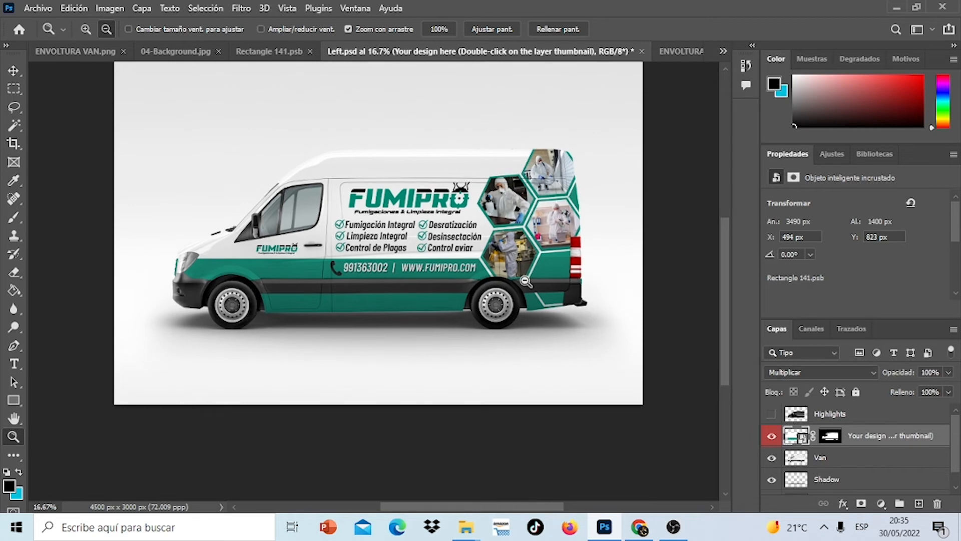
- Copy the selected street image from 04-Background.jpg and paste it in context directly above the Bg layer of the Left.psd mockup
{"action": "scroll", "coordinate": [957, 440], "scroll_direction": "down", "scroll_amount": 1}
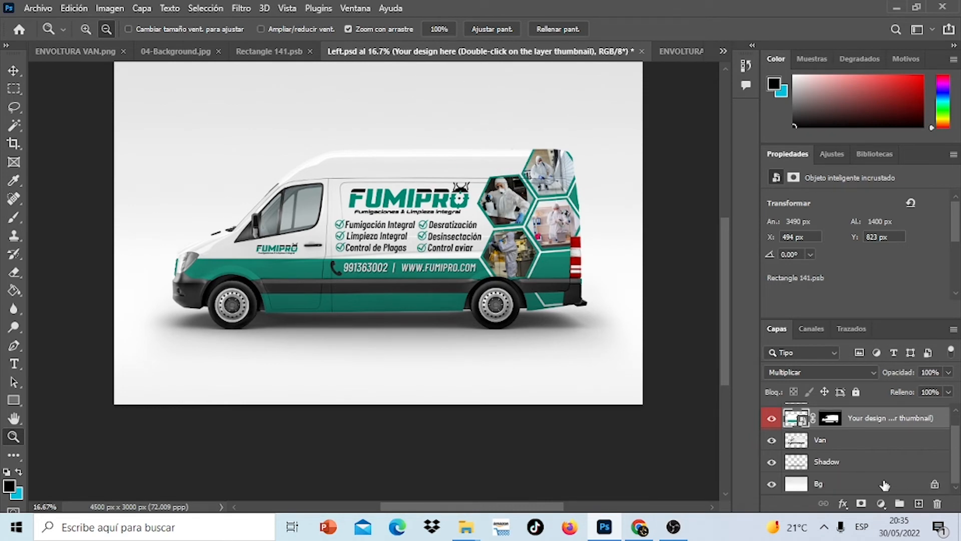
{"action": "left_click", "coordinate": [863, 470]}
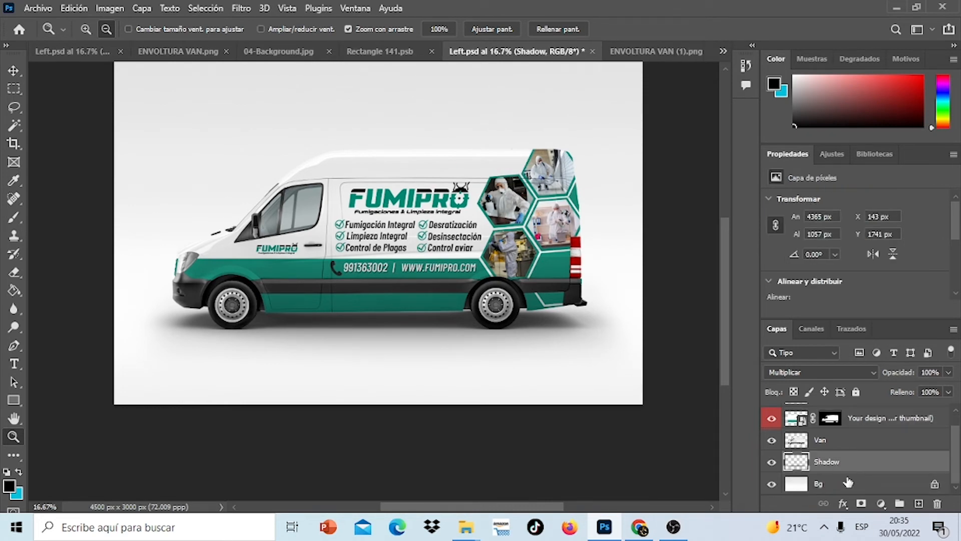
{"action": "left_click", "coordinate": [848, 482]}
{"action": "left_click_drag", "start_coordinate": [726, 317], "coordinate": [725, 282]}
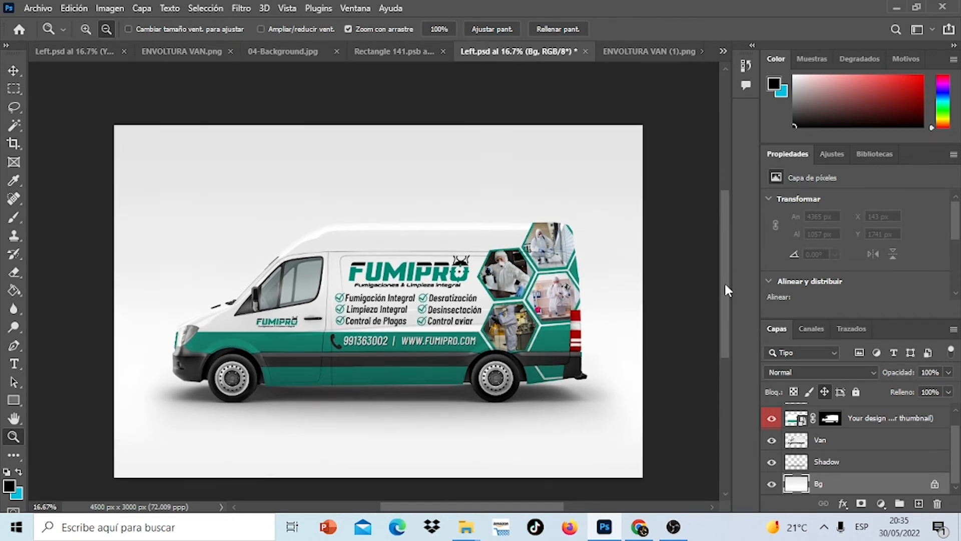
{"action": "left_click", "coordinate": [292, 52]}
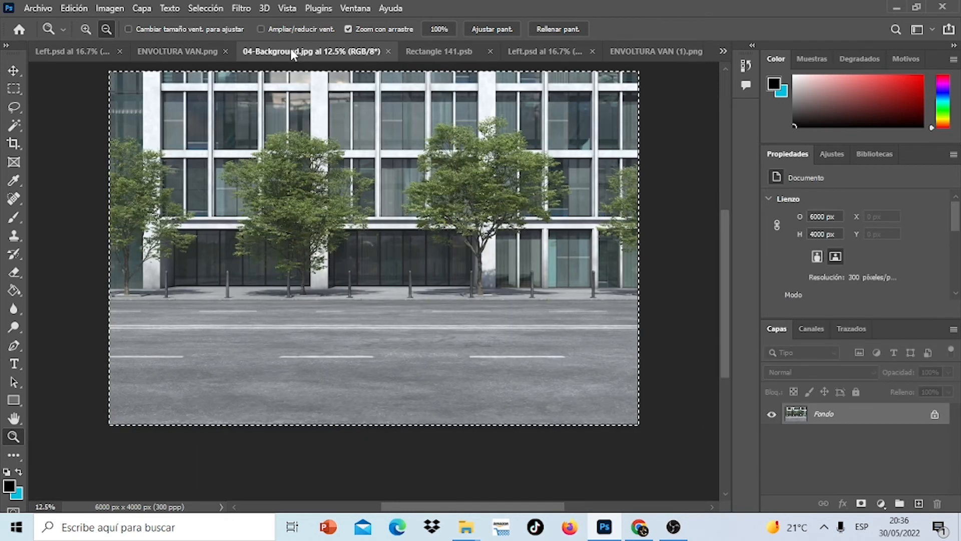
{"action": "left_click", "coordinate": [76, 9]}
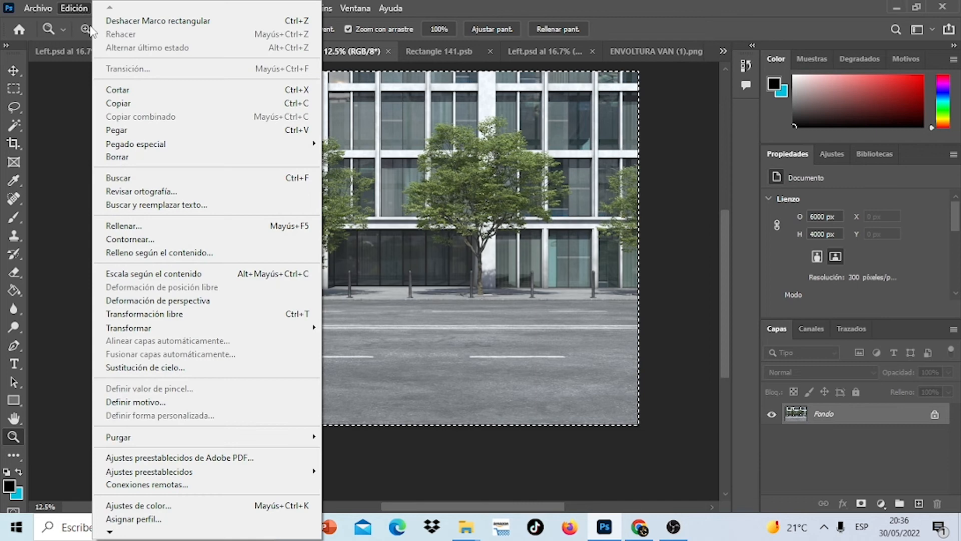
{"action": "left_click", "coordinate": [135, 100]}
{"action": "left_click", "coordinate": [543, 53]}
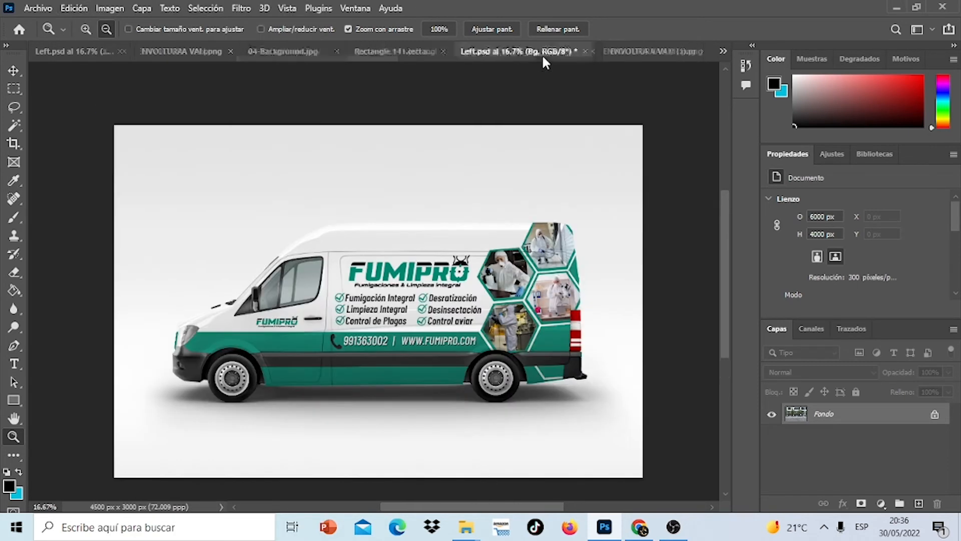
{"action": "left_click", "coordinate": [74, 8]}
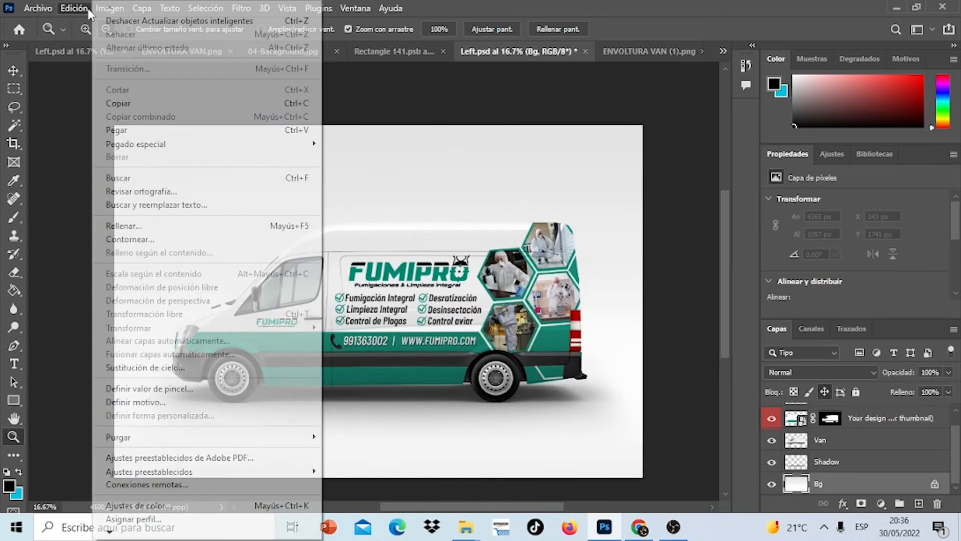
{"action": "mouse_move", "coordinate": [264, 145]}
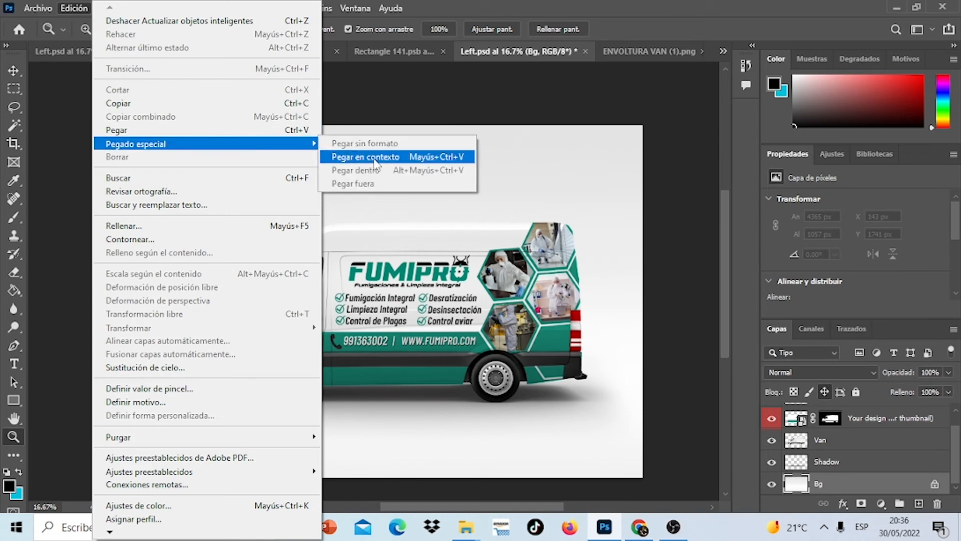
{"action": "left_click", "coordinate": [375, 157]}
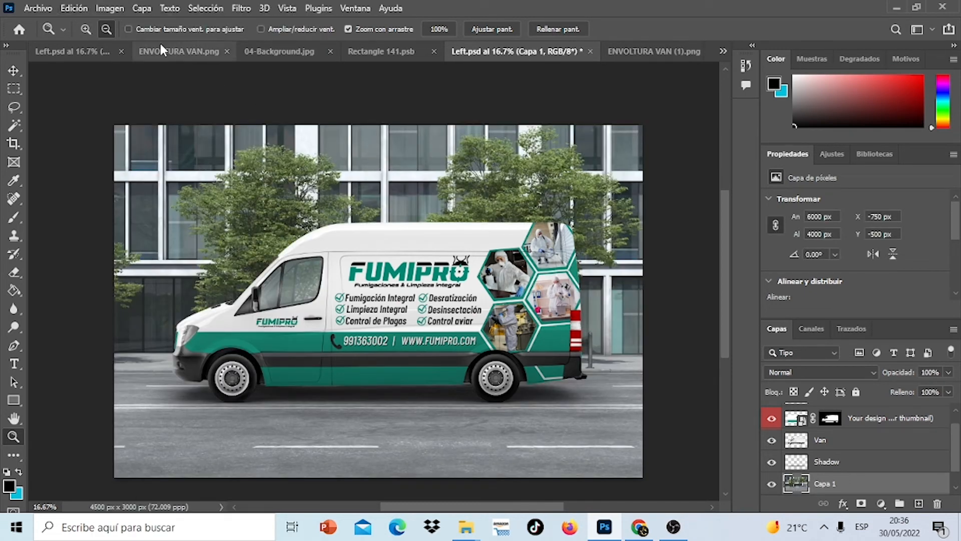
- Quick-export the finished van mockup as a PNG named VEHICULO FUMIGACION ROTULADO in the Escritorio folder
{"action": "left_click", "coordinate": [38, 8]}
{"action": "mouse_move", "coordinate": [206, 226]}
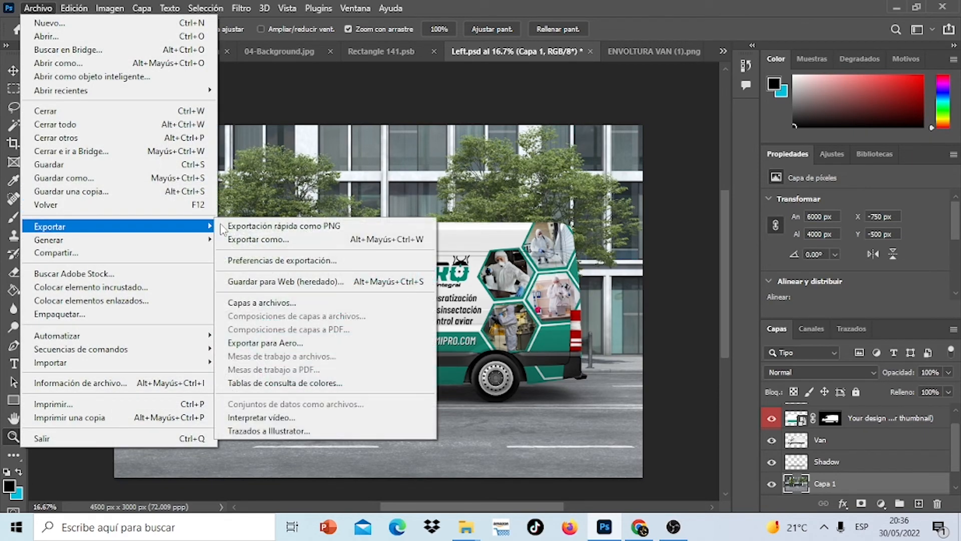
{"action": "left_click", "coordinate": [267, 225]}
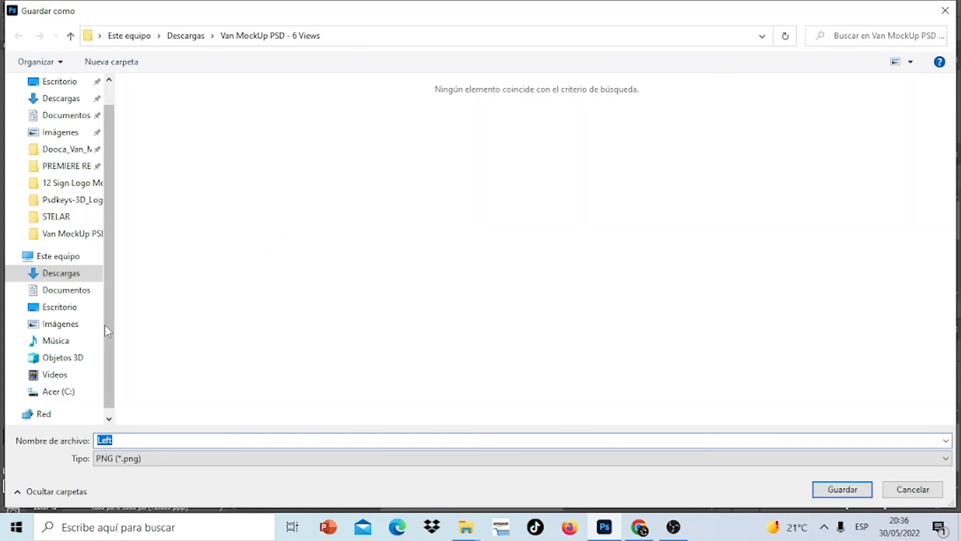
{"action": "left_click", "coordinate": [72, 307]}
{"action": "double_click", "coordinate": [151, 439]}
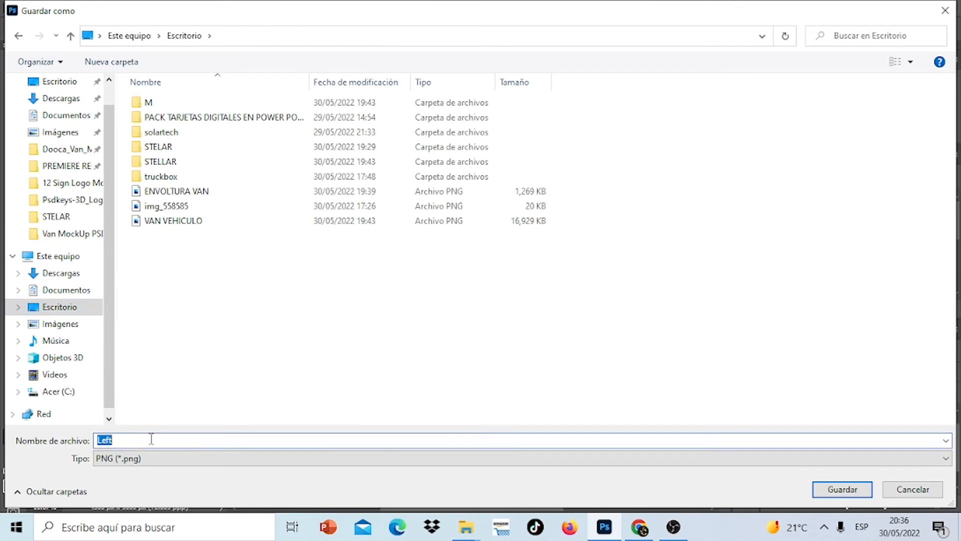
{"action": "type", "text": "VEHICULO FUMIGACION ROTULADO"}
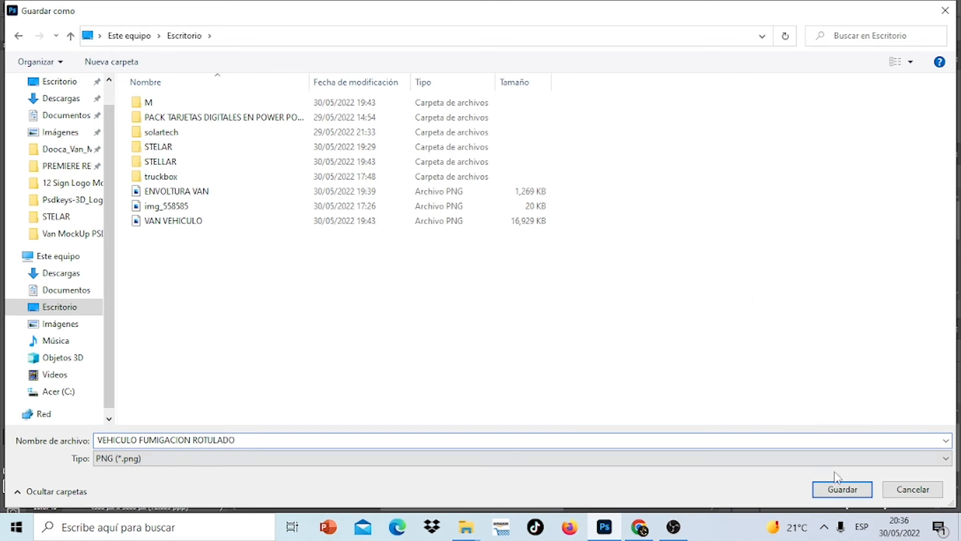
{"action": "left_click", "coordinate": [842, 486]}
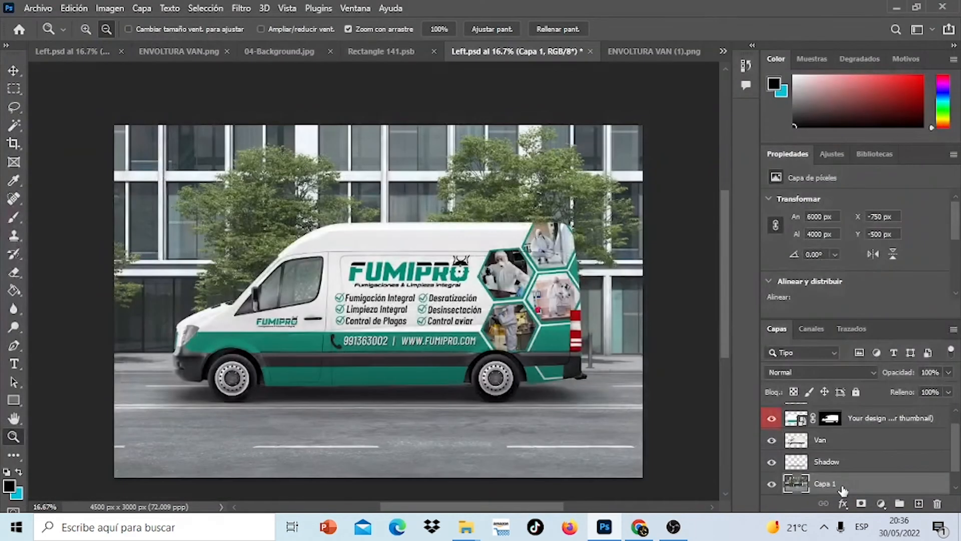
- Minimize Photoshop and the browser, and refresh the desktop to look for the exported van image
{"action": "left_click", "coordinate": [896, 6]}
{"action": "left_click", "coordinate": [866, 30]}
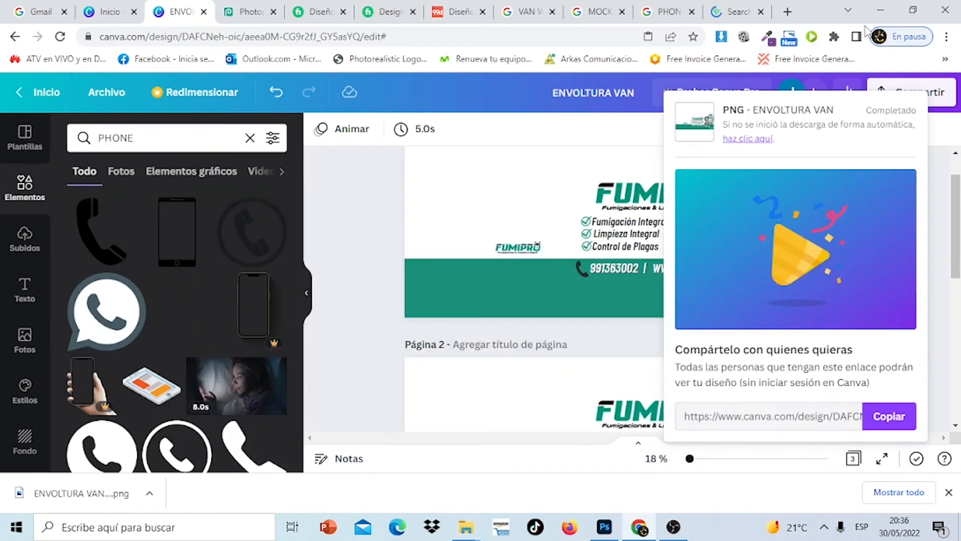
{"action": "left_click", "coordinate": [882, 9]}
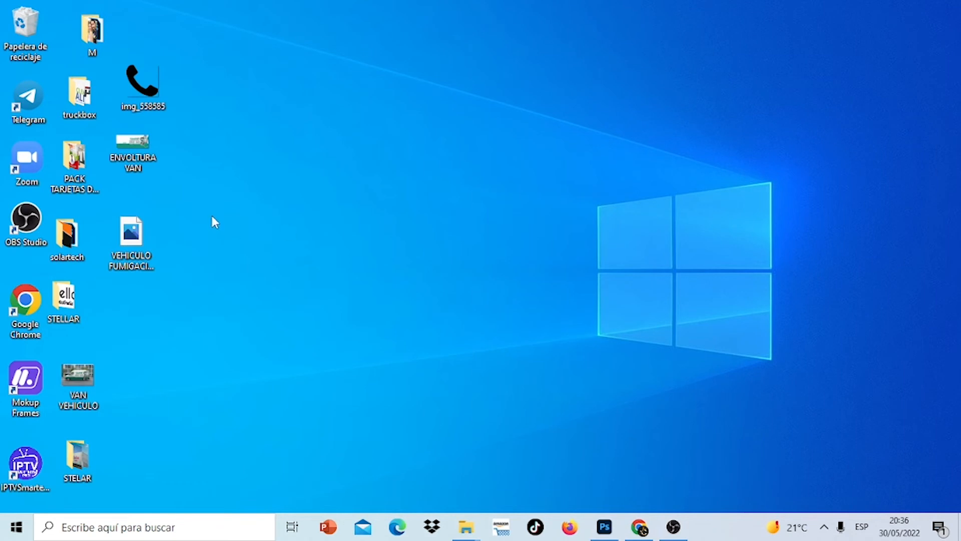
{"action": "right_click", "coordinate": [216, 217]}
{"action": "left_click", "coordinate": [281, 268]}
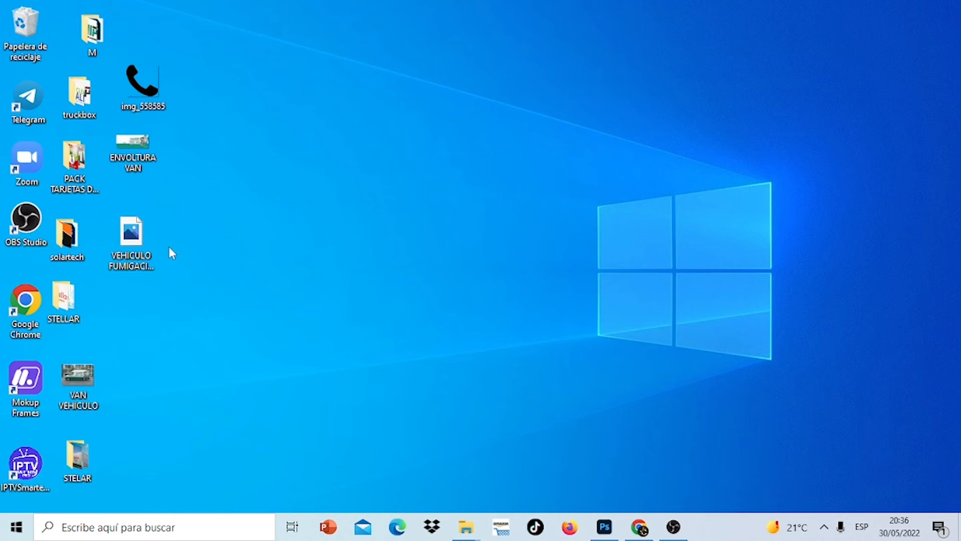
- Open the exported VEHICULO FUMIGACION ROTULADO image from the desktop, inspect the van wrap up close, and close the viewer
{"action": "left_click", "coordinate": [139, 239]}
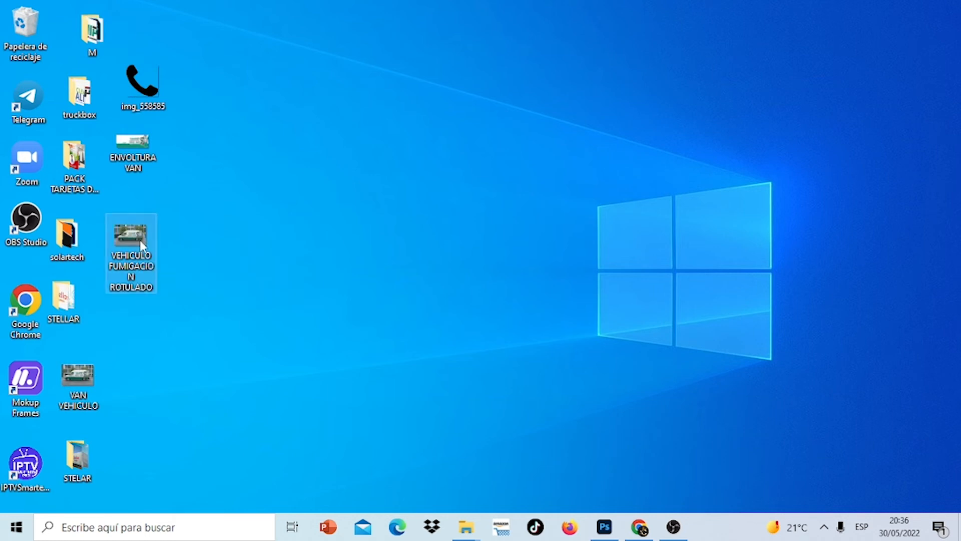
{"action": "double_click", "coordinate": [140, 240]}
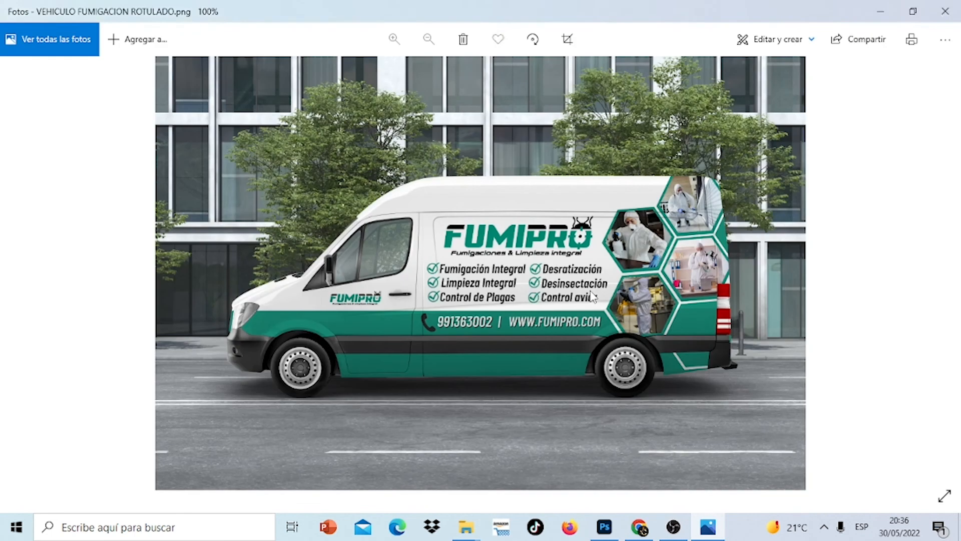
{"action": "scroll", "coordinate": [592, 296], "scroll_direction": "up", "scroll_amount": 2}
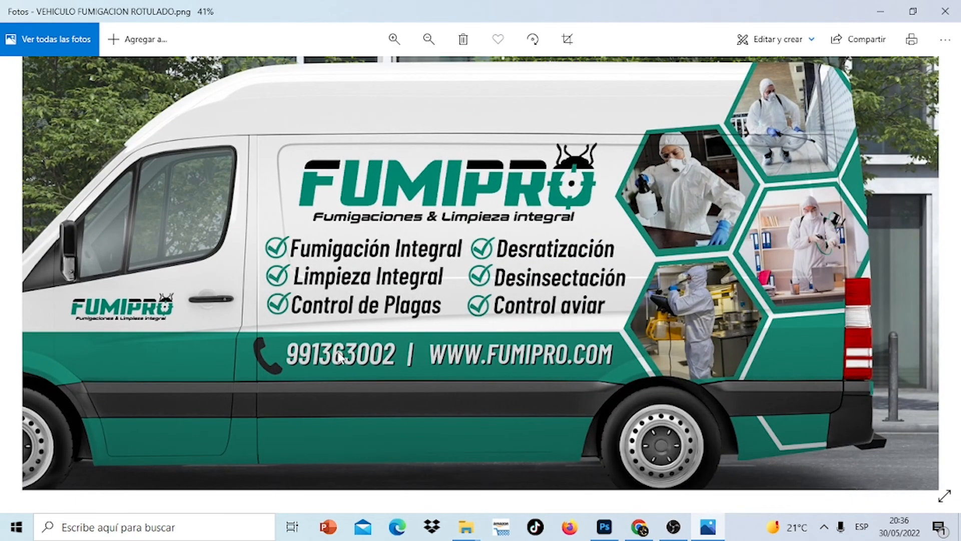
{"action": "left_click_drag", "start_coordinate": [340, 356], "coordinate": [302, 326]}
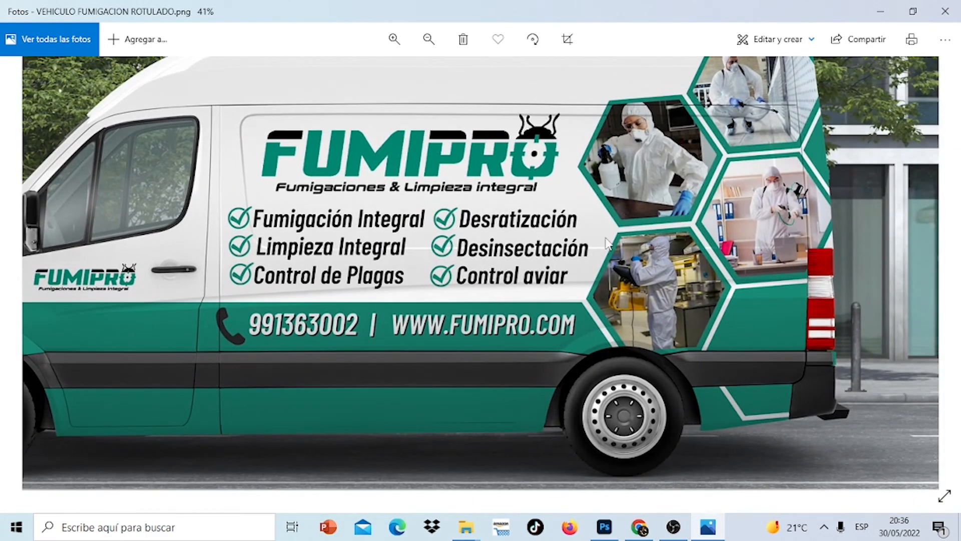
{"action": "scroll", "coordinate": [571, 305], "scroll_direction": "down", "scroll_amount": 3}
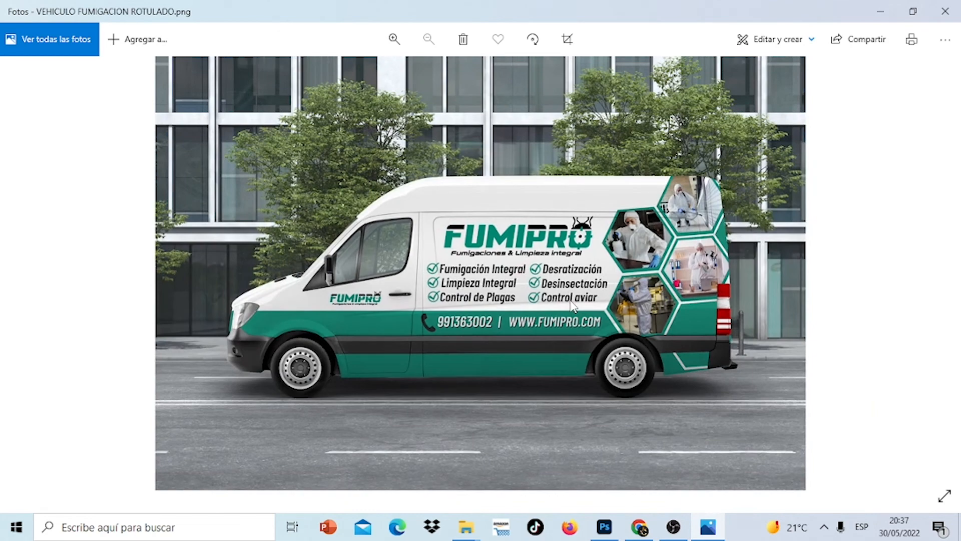
{"action": "scroll", "coordinate": [573, 306], "scroll_direction": "up", "scroll_amount": 3}
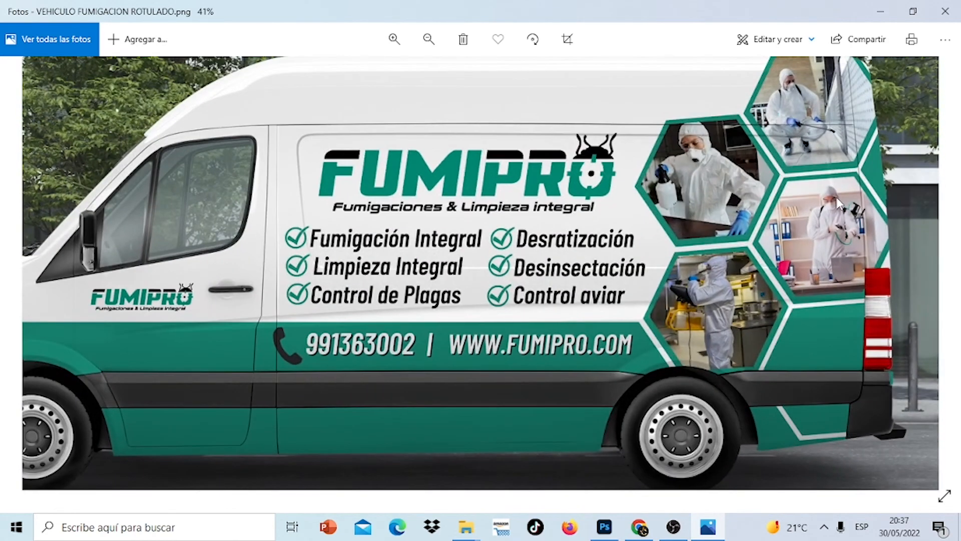
{"action": "scroll", "coordinate": [839, 203], "scroll_direction": "down", "scroll_amount": 3}
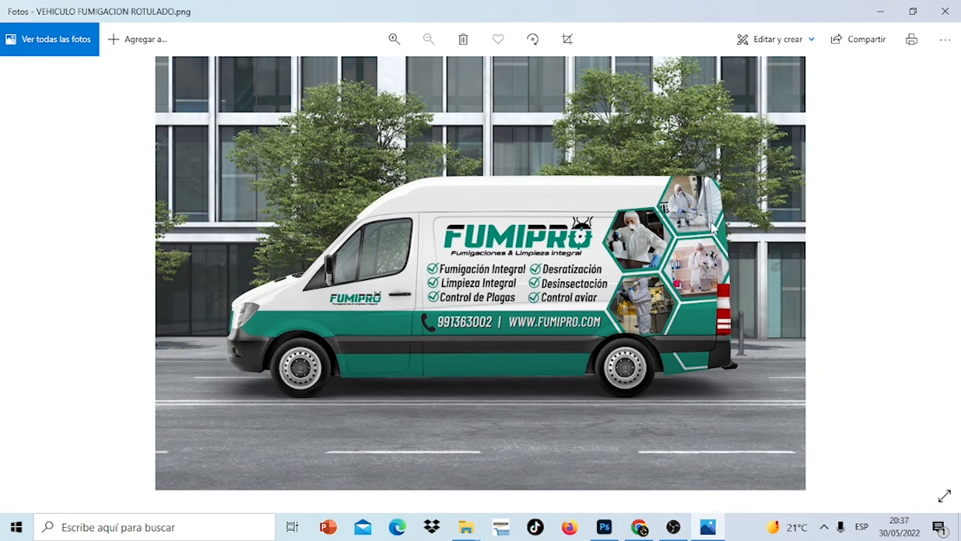
{"action": "left_click", "coordinate": [954, 7]}
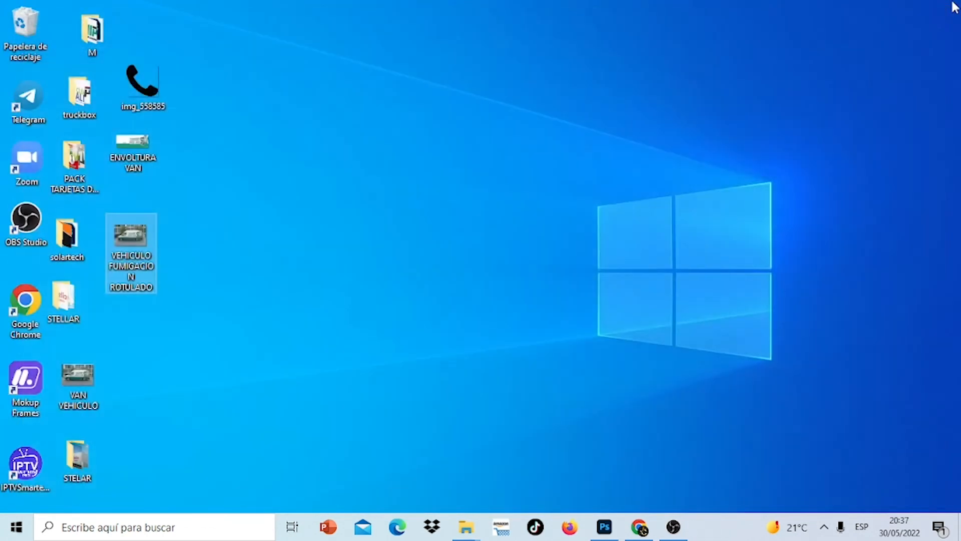
- Switch to Photopea in the browser, hide the design layer of Left.psd, and open its smart object for editing
{"action": "left_click", "coordinate": [639, 527]}
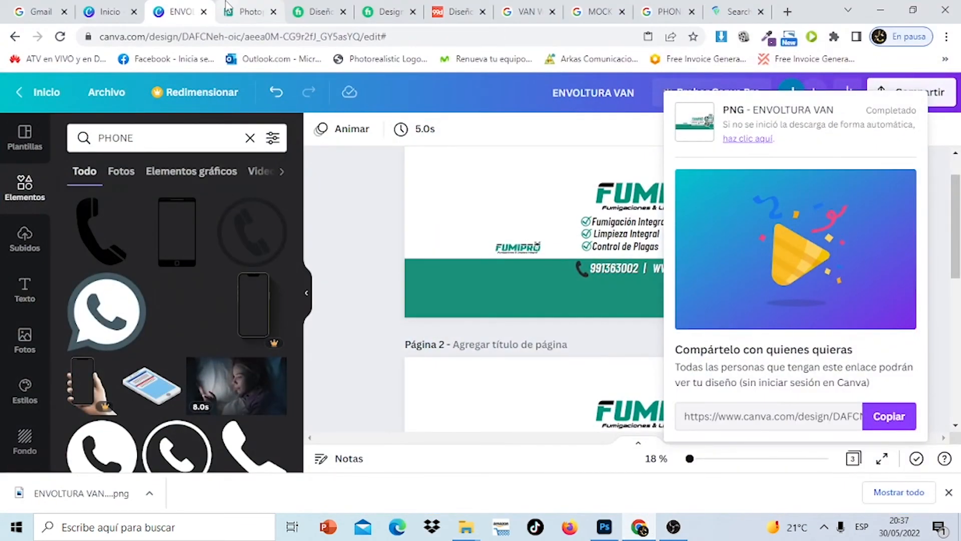
{"action": "left_click", "coordinate": [245, 12]}
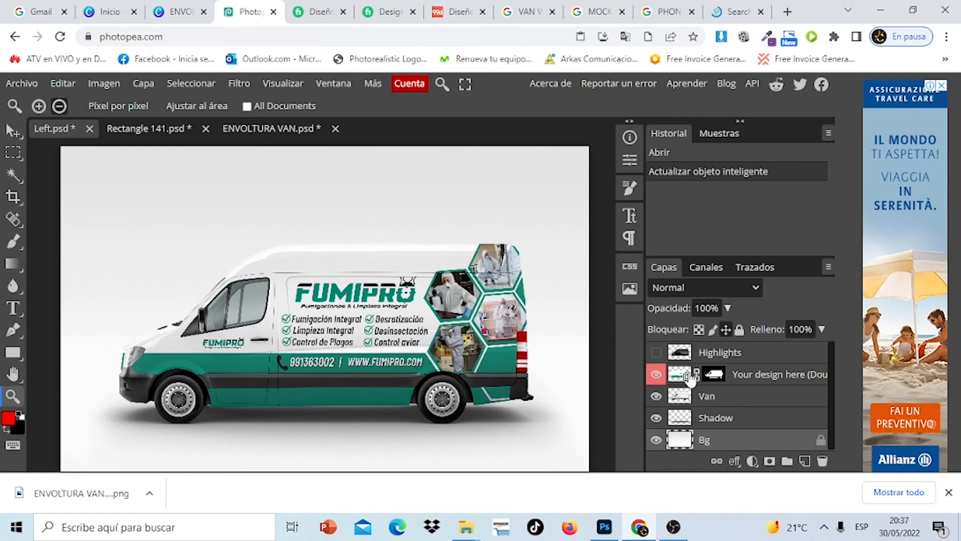
{"action": "left_click", "coordinate": [656, 375]}
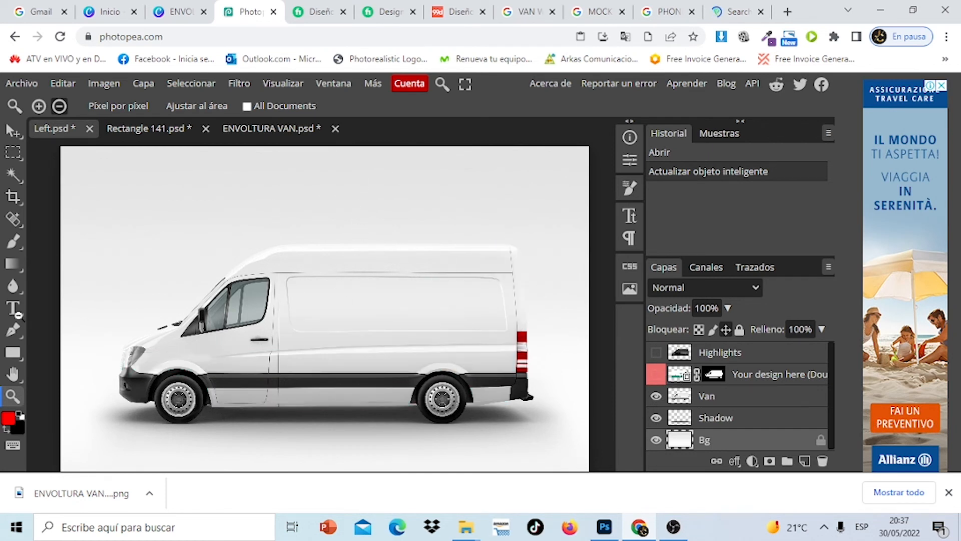
{"action": "left_click", "coordinate": [677, 379]}
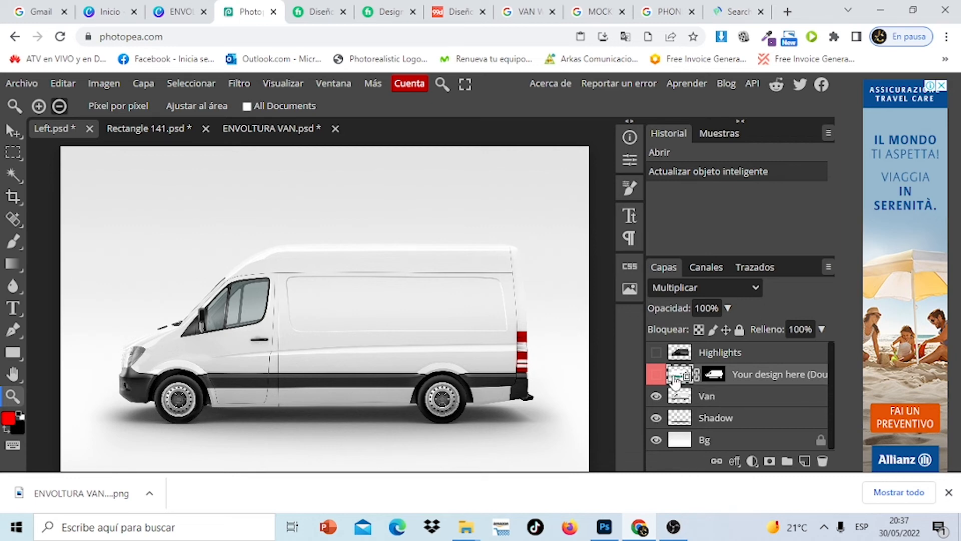
{"action": "double_click", "coordinate": [677, 381]}
- Open the ENVOLTURA VAN (1) PNG from the Descargas folder as a new document
{"action": "left_click", "coordinate": [22, 84]}
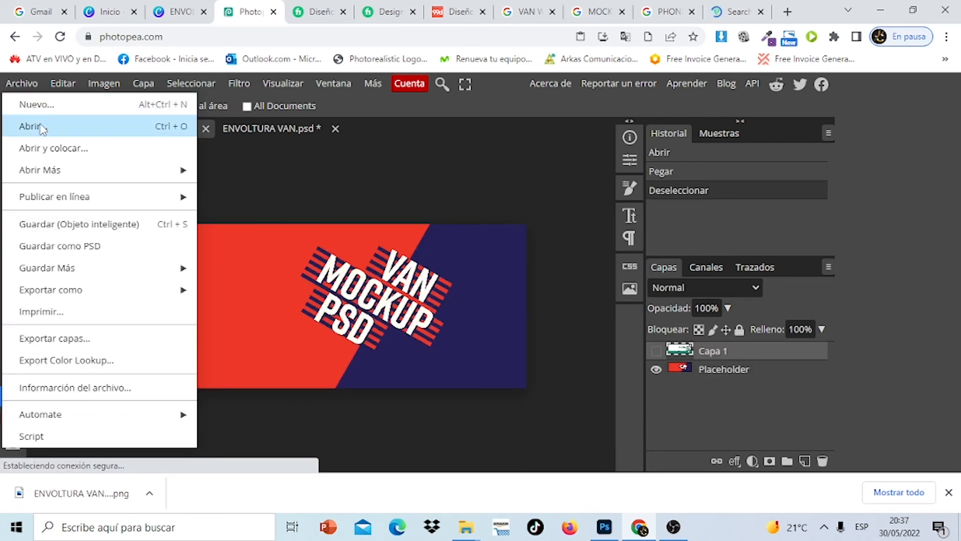
{"action": "left_click", "coordinate": [41, 128]}
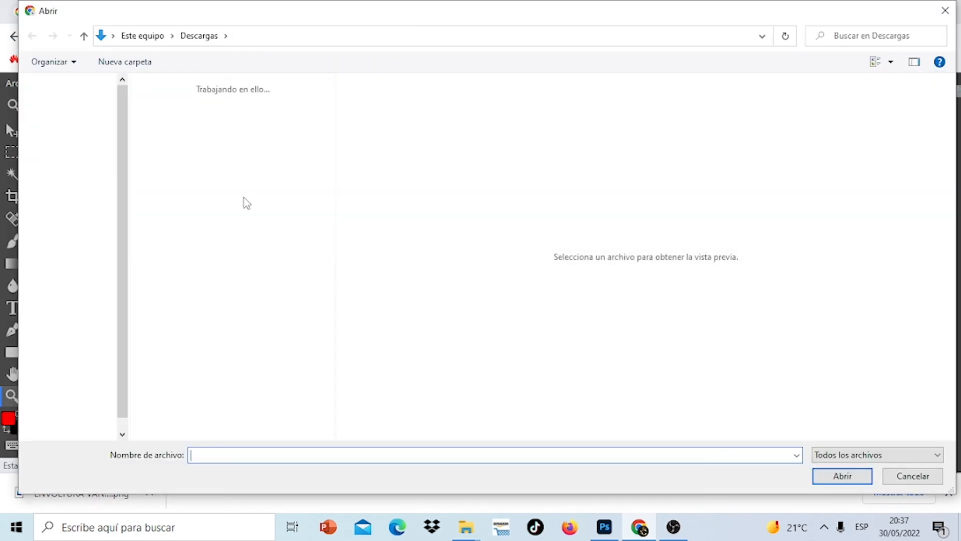
{"action": "left_click", "coordinate": [220, 114]}
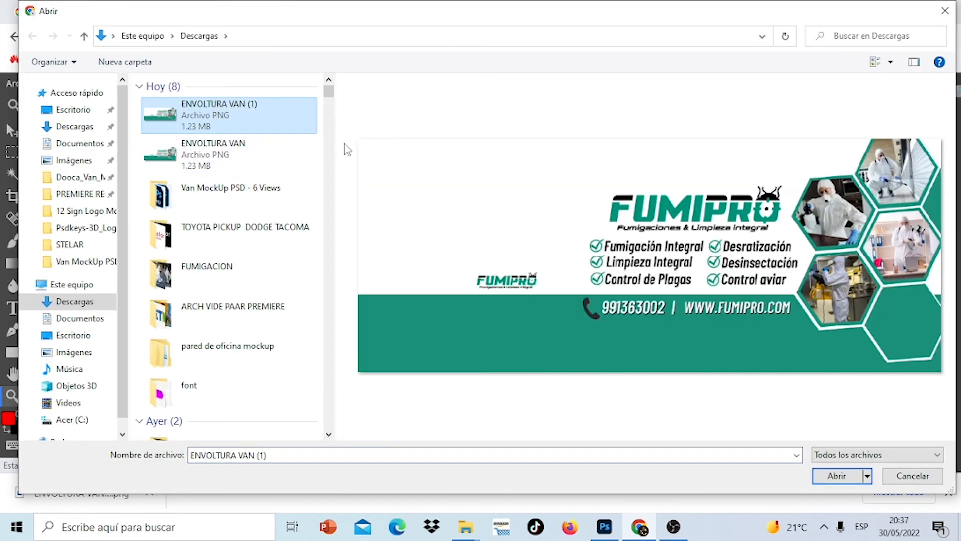
{"action": "left_click", "coordinate": [846, 476]}
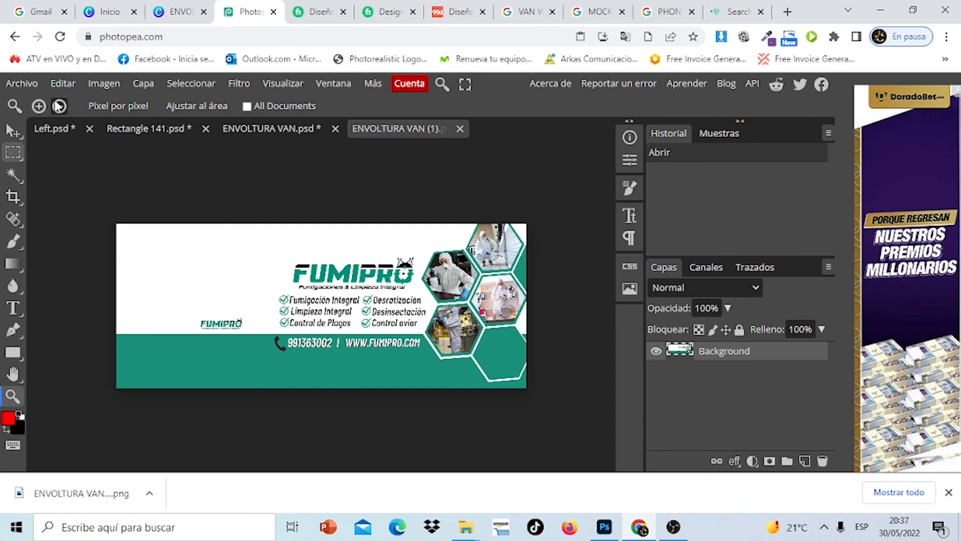
- Select the entire FUMIPRO wrap design with a rectangular selection and copy it
{"action": "left_click", "coordinate": [13, 152]}
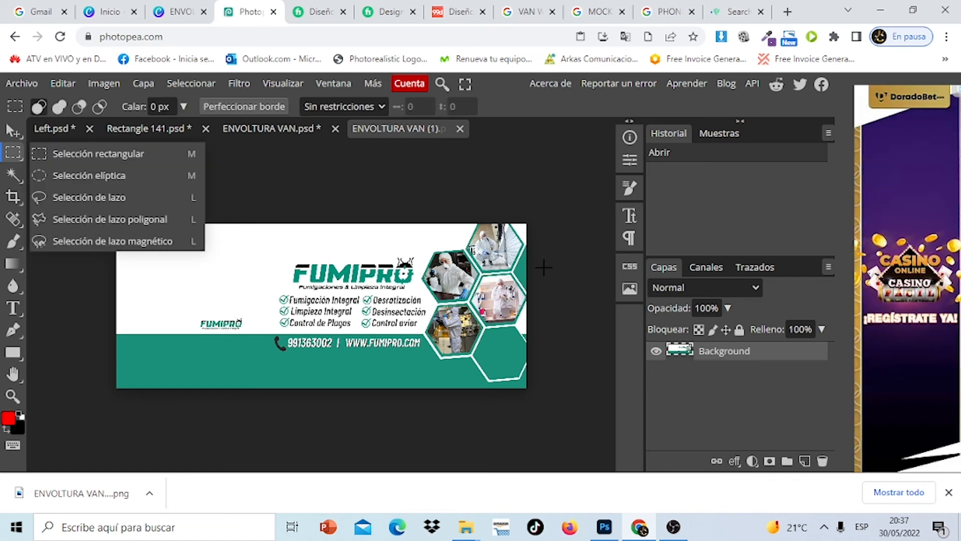
{"action": "left_click", "coordinate": [542, 266]}
{"action": "left_click", "coordinate": [62, 83]}
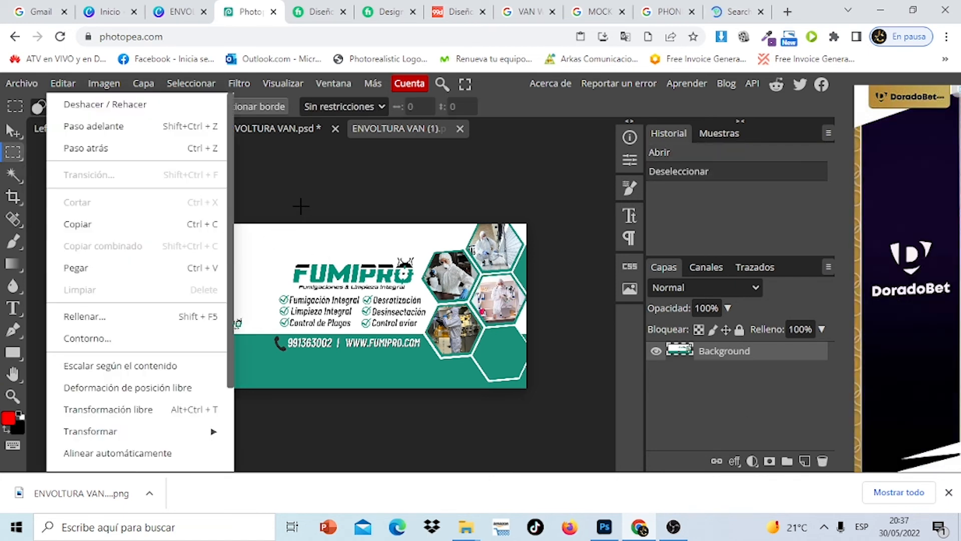
{"action": "left_click", "coordinate": [293, 195]}
{"action": "left_click_drag", "start_coordinate": [114, 160], "coordinate": [610, 398]}
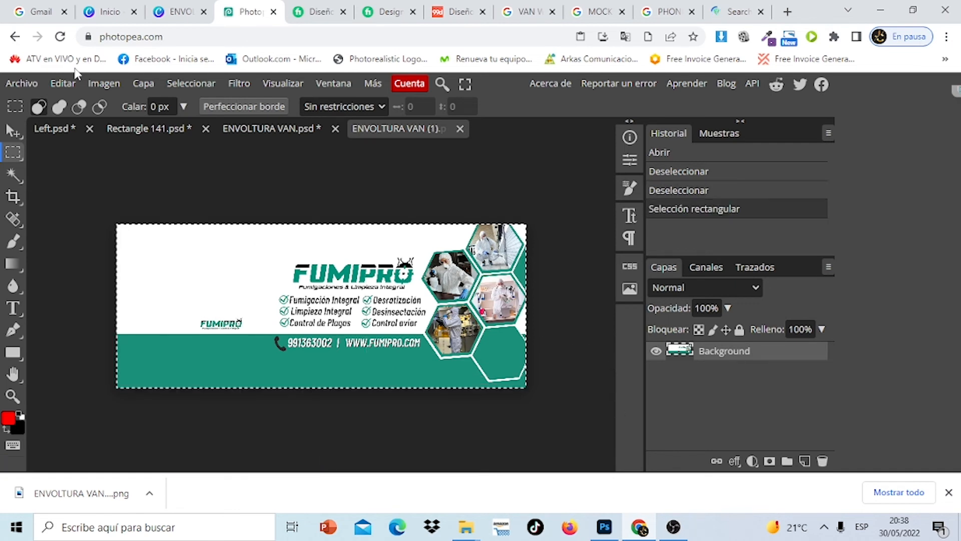
{"action": "left_click", "coordinate": [59, 82]}
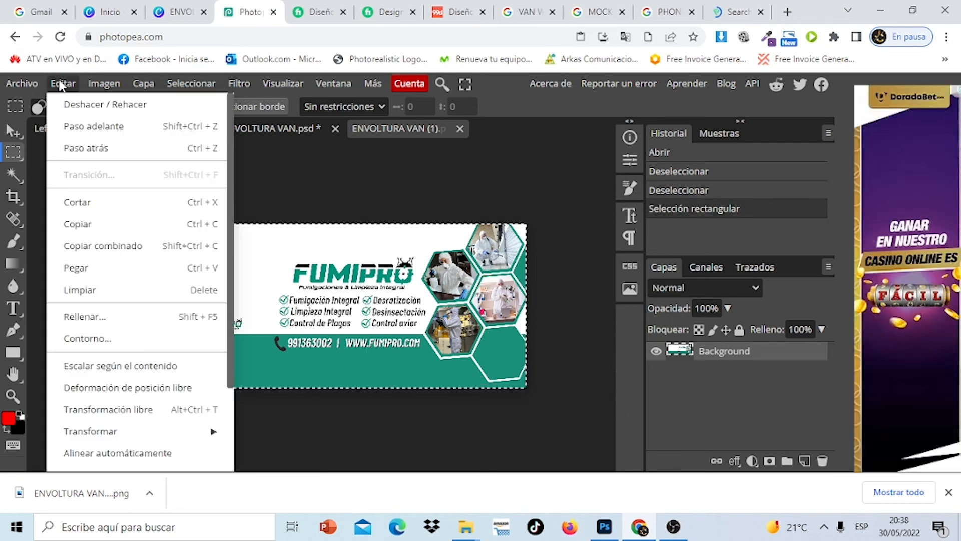
{"action": "left_click", "coordinate": [111, 223]}
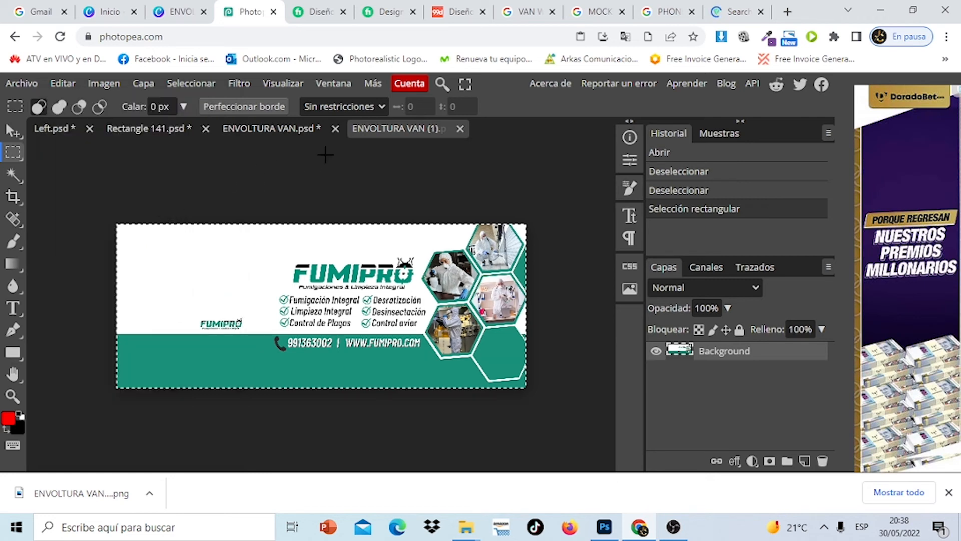
- Paste the copied wrap into Rectangle 141.psd and save the smart object to update the van in Left.psd
{"action": "left_click", "coordinate": [288, 128]}
{"action": "left_click", "coordinate": [73, 85]}
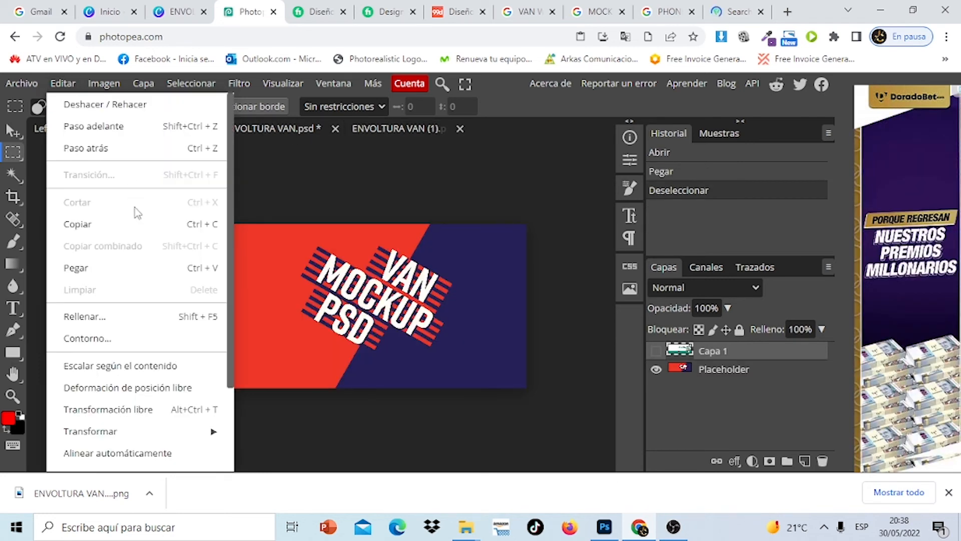
{"action": "left_click", "coordinate": [131, 267]}
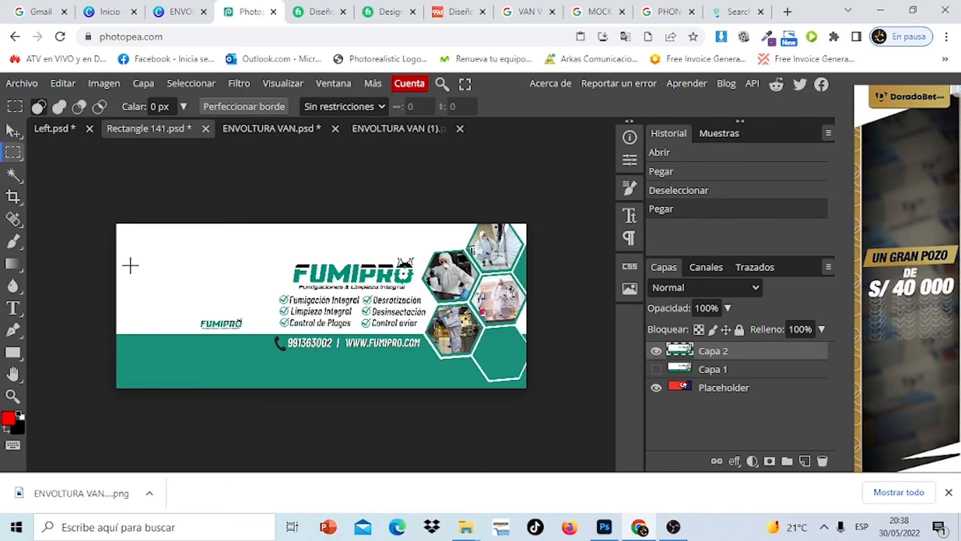
{"action": "left_click", "coordinate": [22, 84]}
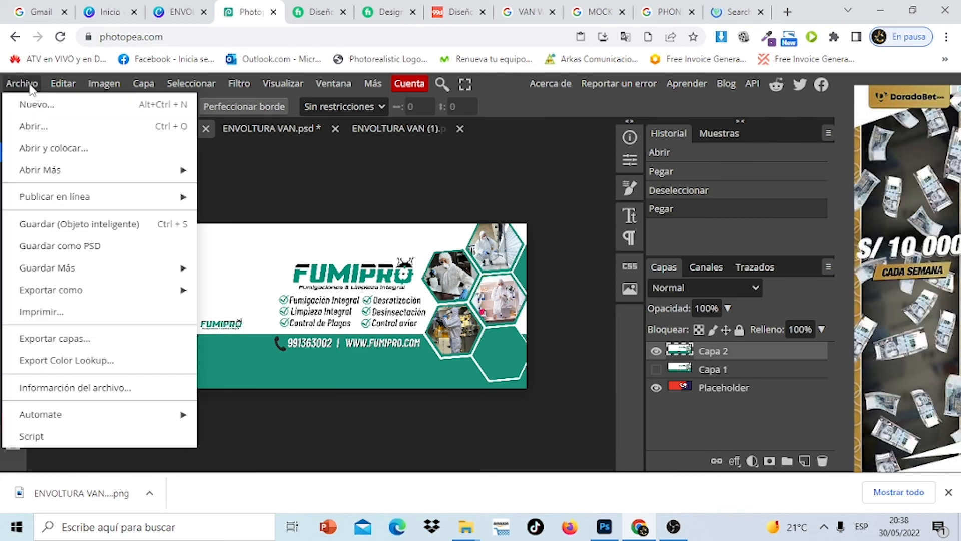
{"action": "left_click", "coordinate": [83, 227]}
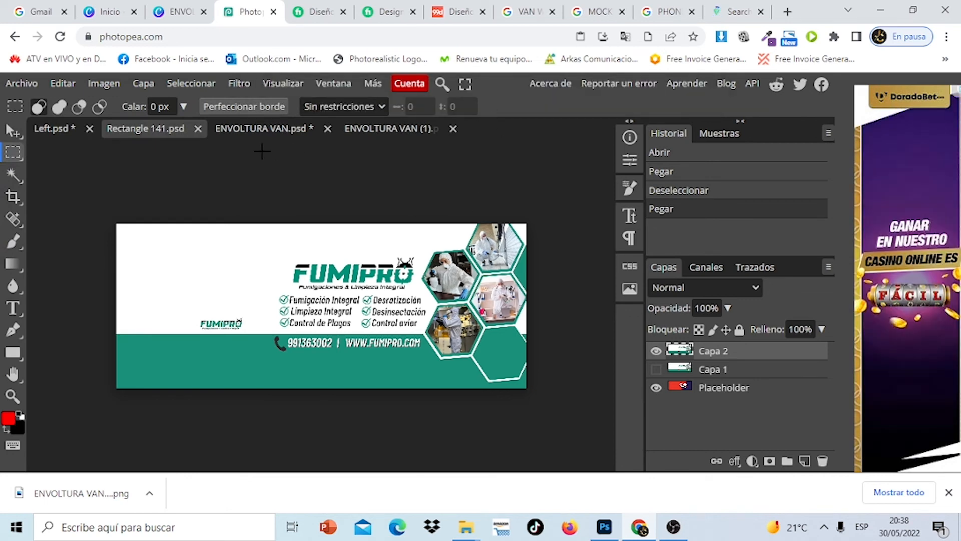
{"action": "left_click", "coordinate": [50, 129]}
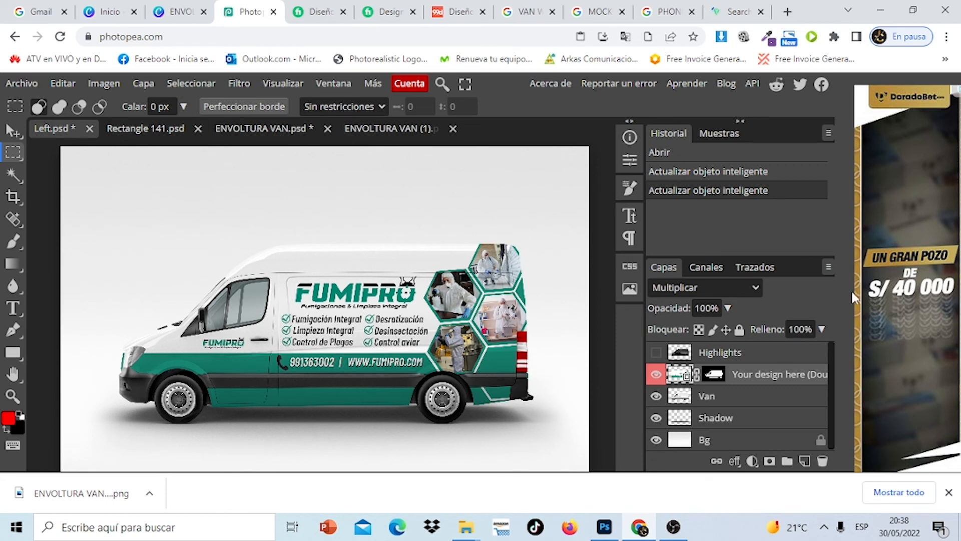
- Select the Shadow layer of Left.psd and open the 04-Background image from the Escritorio folder
{"action": "left_click", "coordinate": [949, 493]}
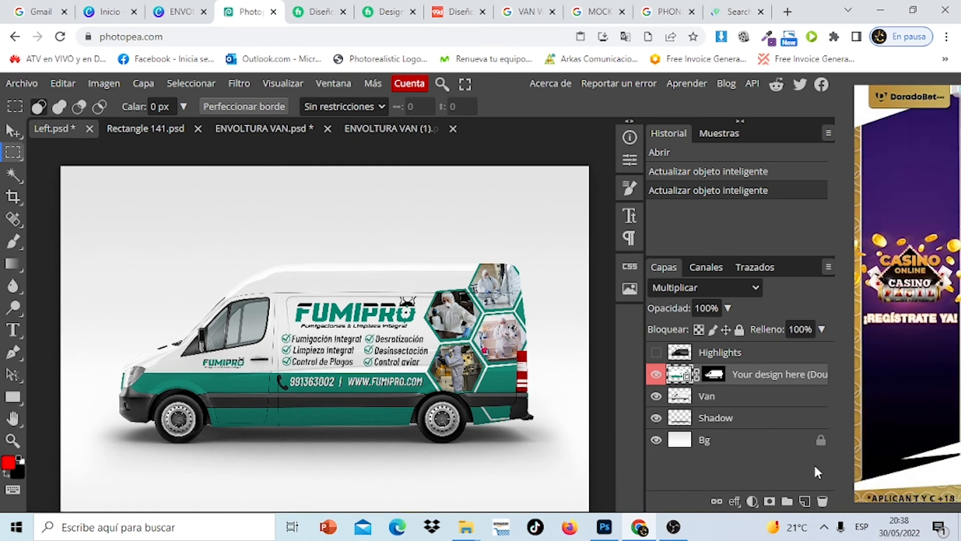
{"action": "left_click", "coordinate": [742, 423]}
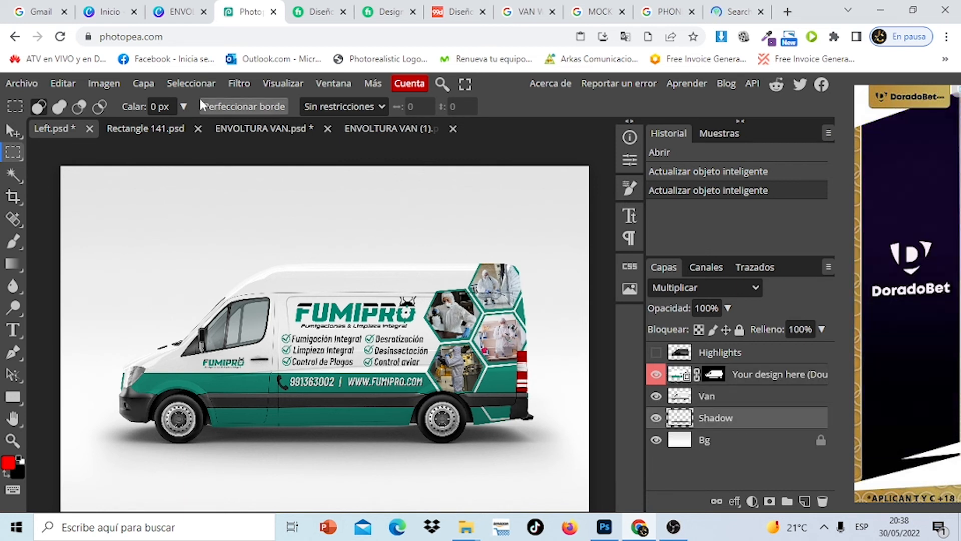
{"action": "left_click", "coordinate": [22, 84]}
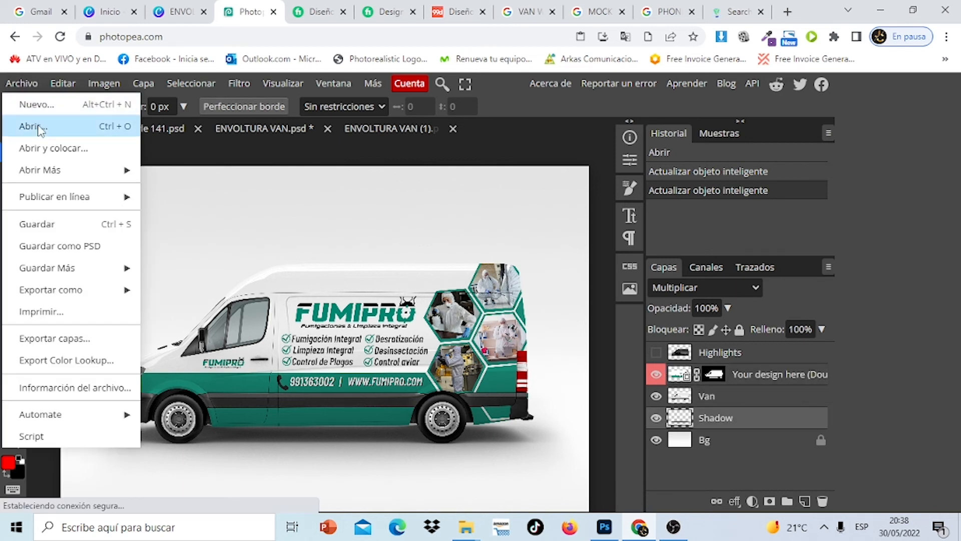
{"action": "left_click", "coordinate": [40, 128]}
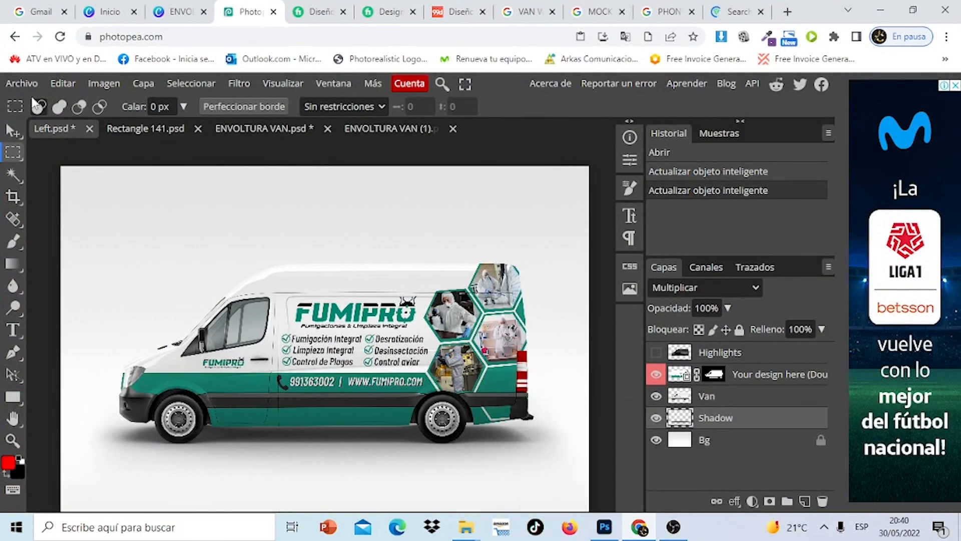
{"action": "left_click", "coordinate": [21, 84]}
{"action": "left_click", "coordinate": [37, 123]}
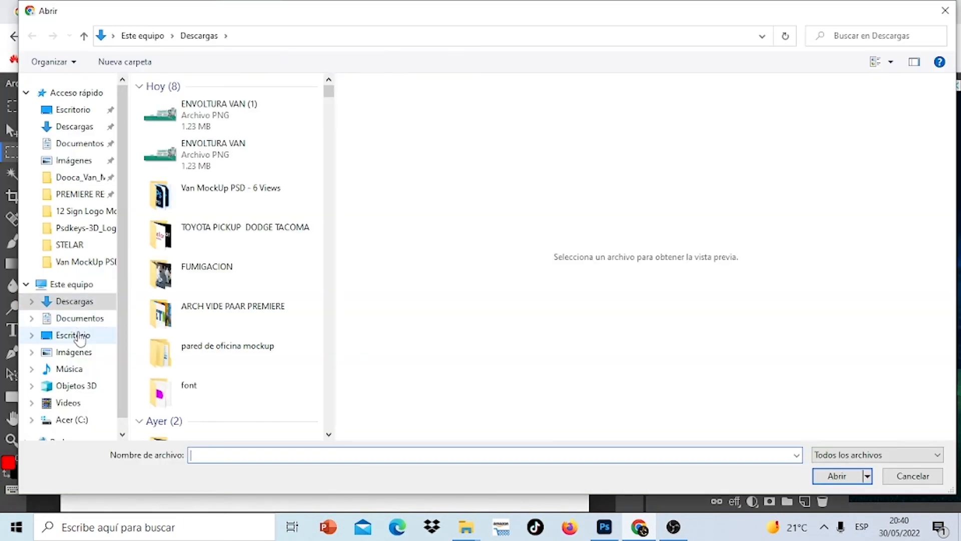
{"action": "left_click", "coordinate": [78, 335]}
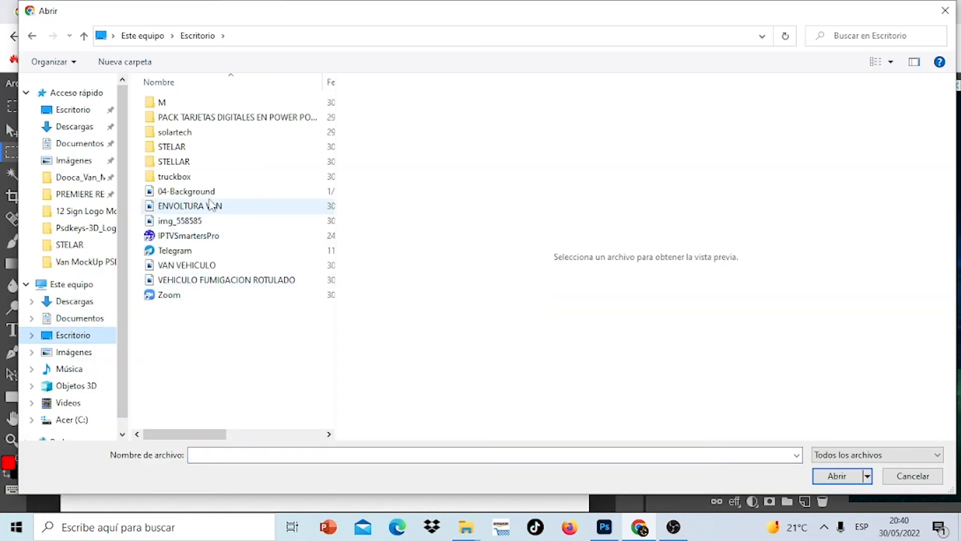
{"action": "left_click", "coordinate": [208, 192]}
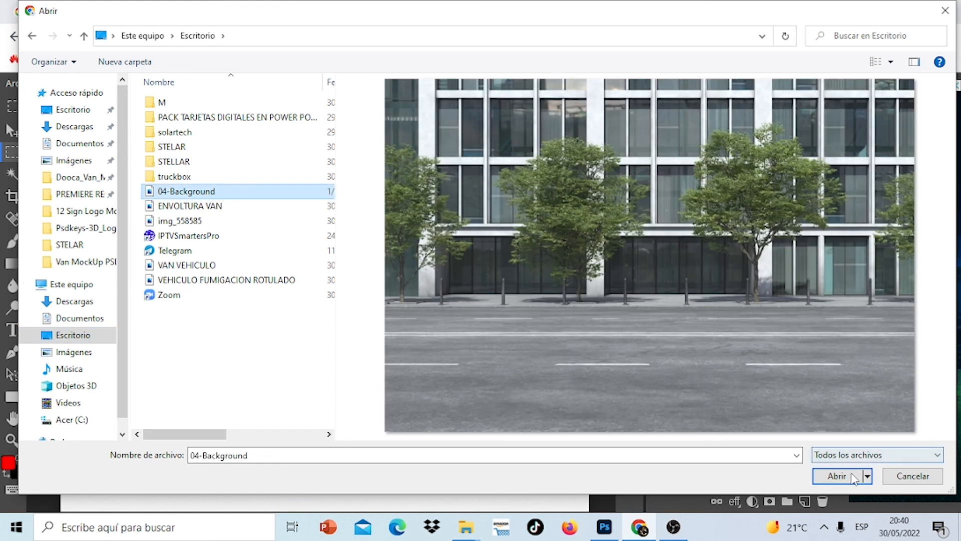
{"action": "left_click", "coordinate": [854, 478]}
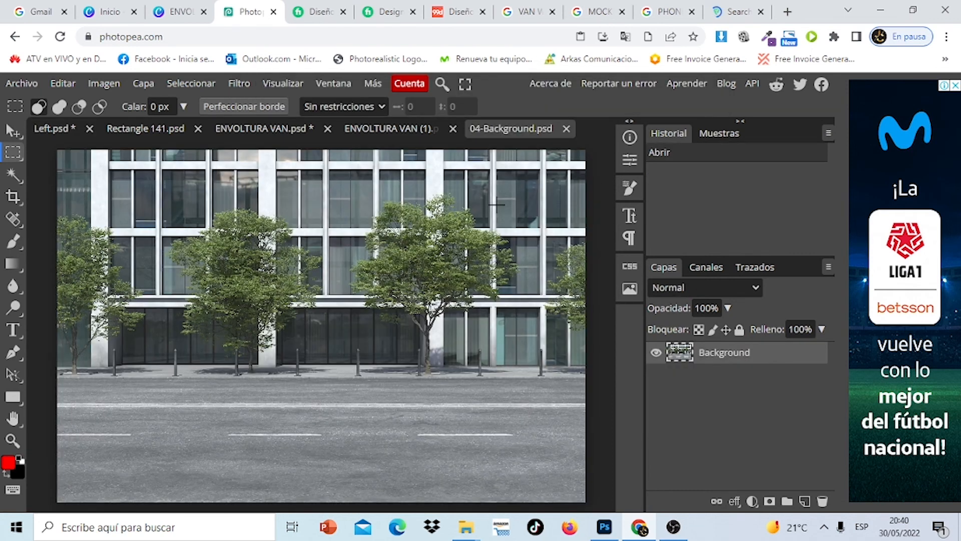
- Copy the entire street background image into Left.psd and place its layer directly below the Shadow layer
{"action": "left_click_drag", "start_coordinate": [46, 148], "coordinate": [601, 526]}
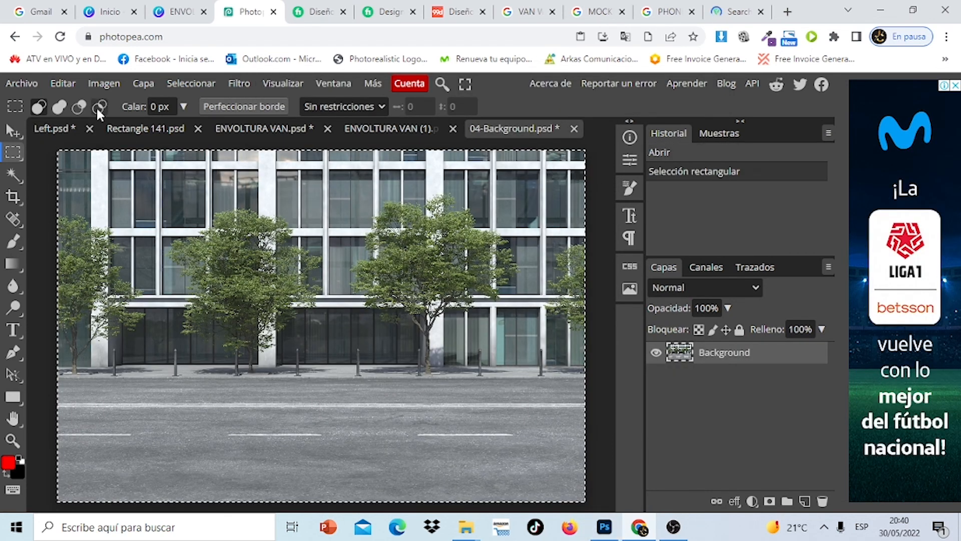
{"action": "left_click", "coordinate": [62, 83]}
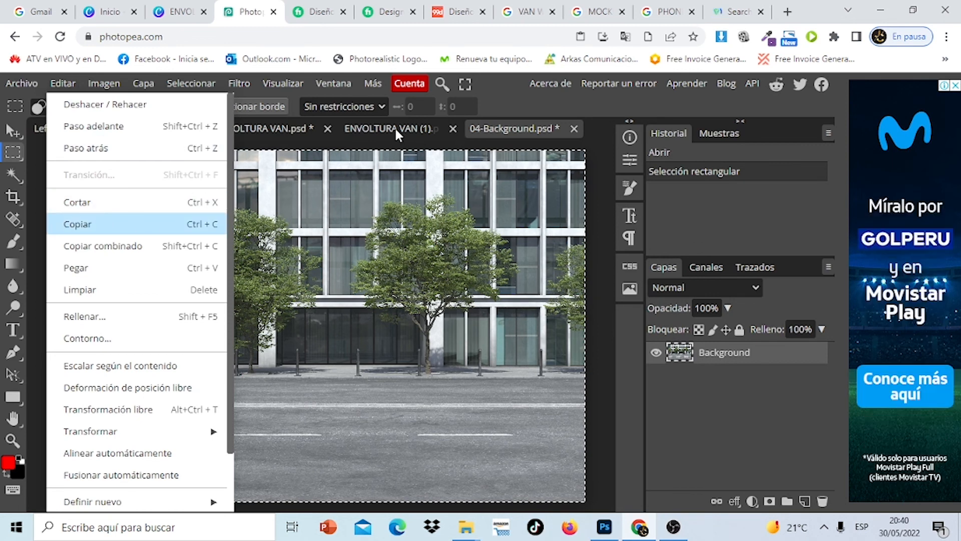
{"action": "left_click", "coordinate": [372, 128]}
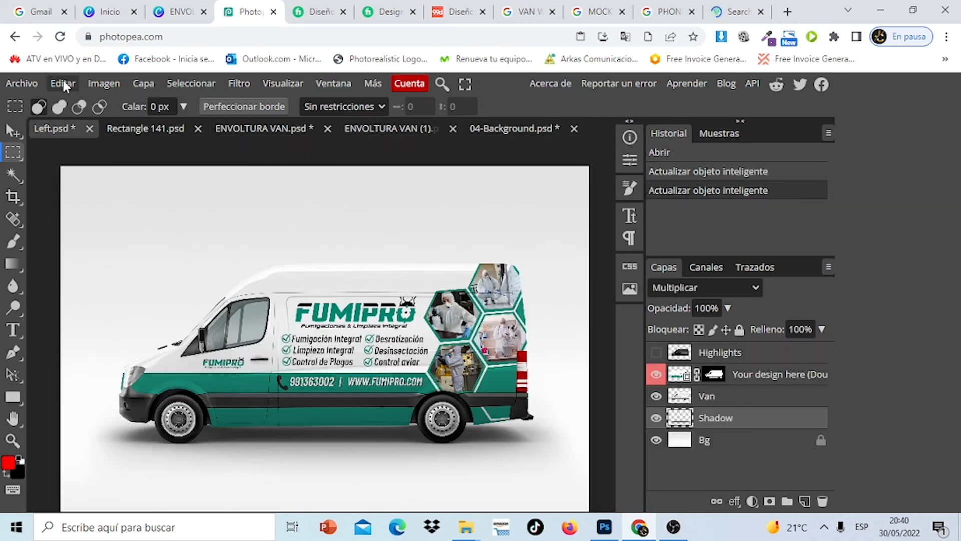
{"action": "left_click", "coordinate": [63, 85]}
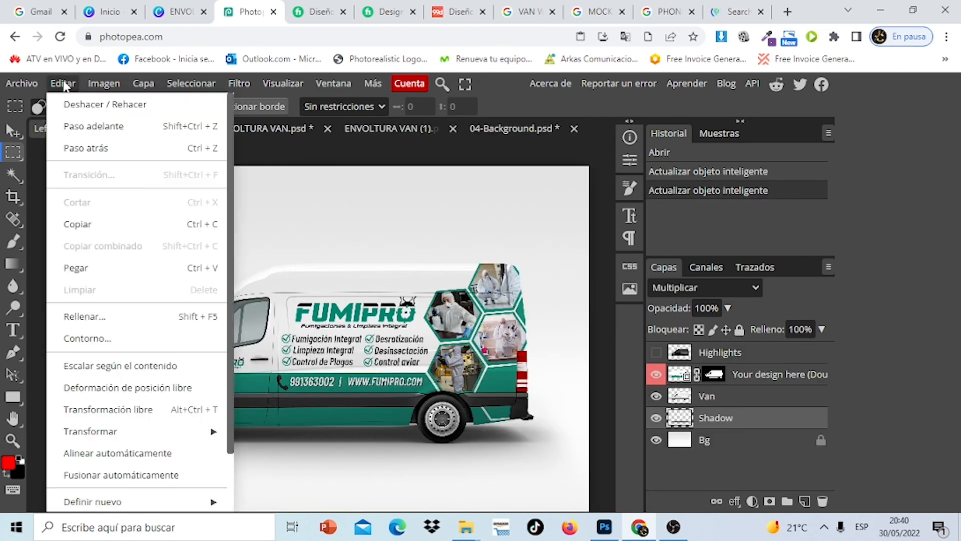
{"action": "left_click", "coordinate": [114, 269]}
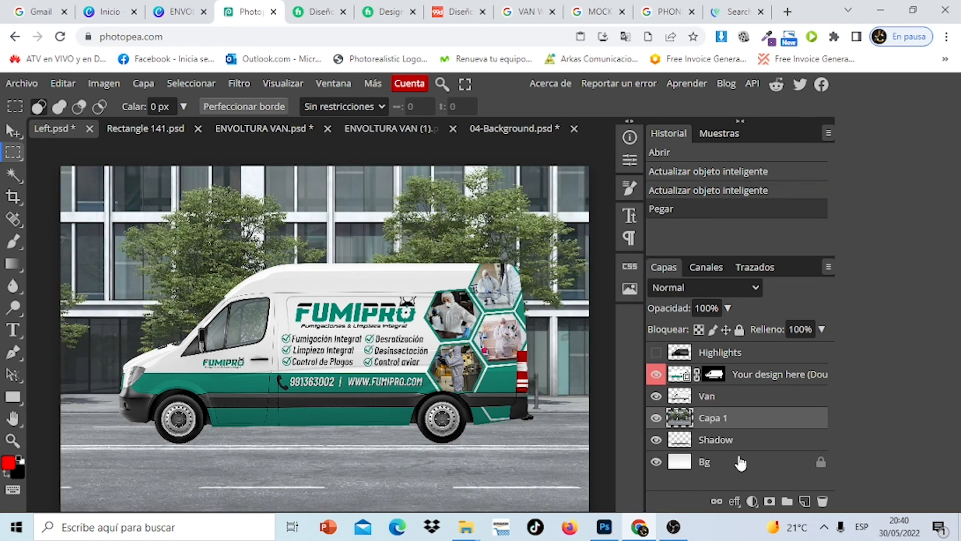
{"action": "left_click_drag", "start_coordinate": [736, 423], "coordinate": [742, 457]}
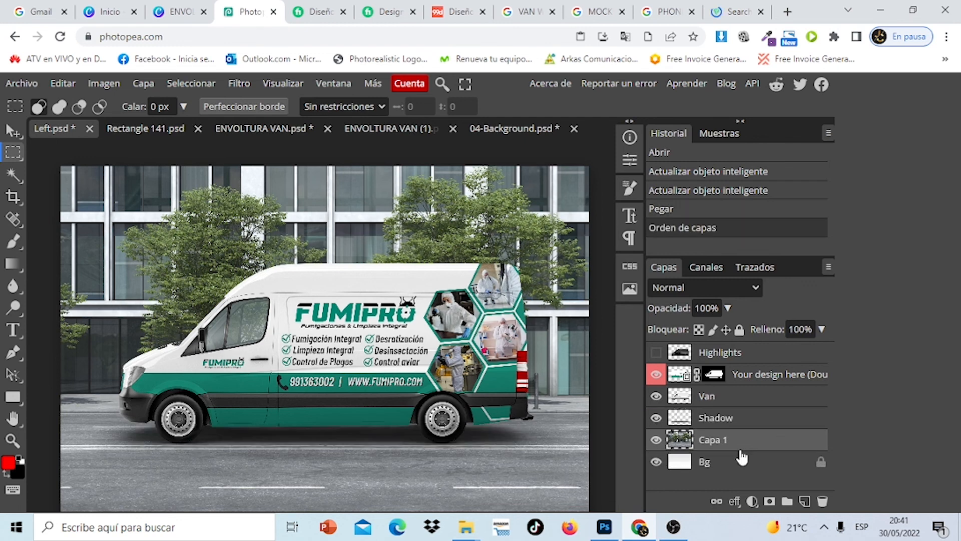
- Export the finished van mockup as Left.png at 4500 × 3000 px and 100% quality, and view the downloaded image in Fotos
{"action": "left_click", "coordinate": [33, 89]}
{"action": "mouse_move", "coordinate": [116, 273]}
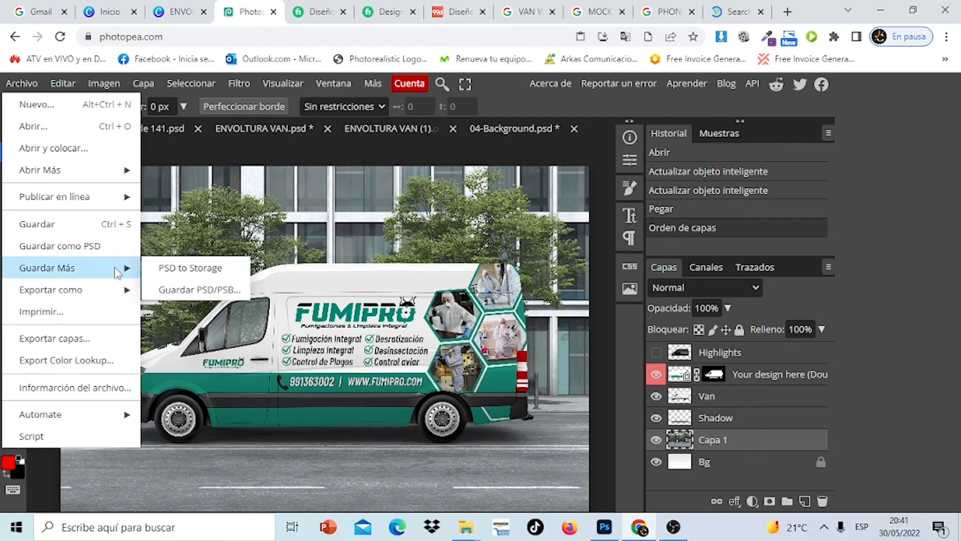
{"action": "mouse_move", "coordinate": [116, 291]}
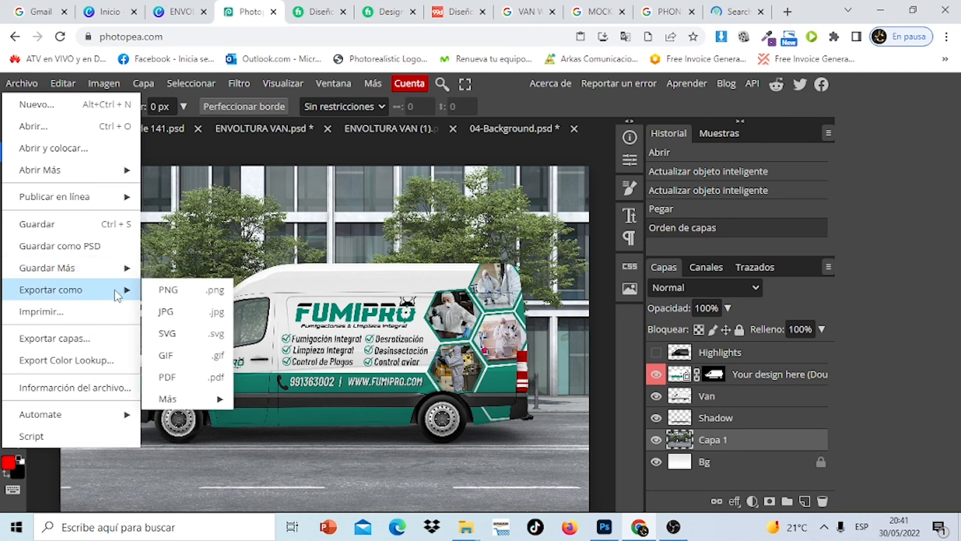
{"action": "left_click", "coordinate": [205, 293]}
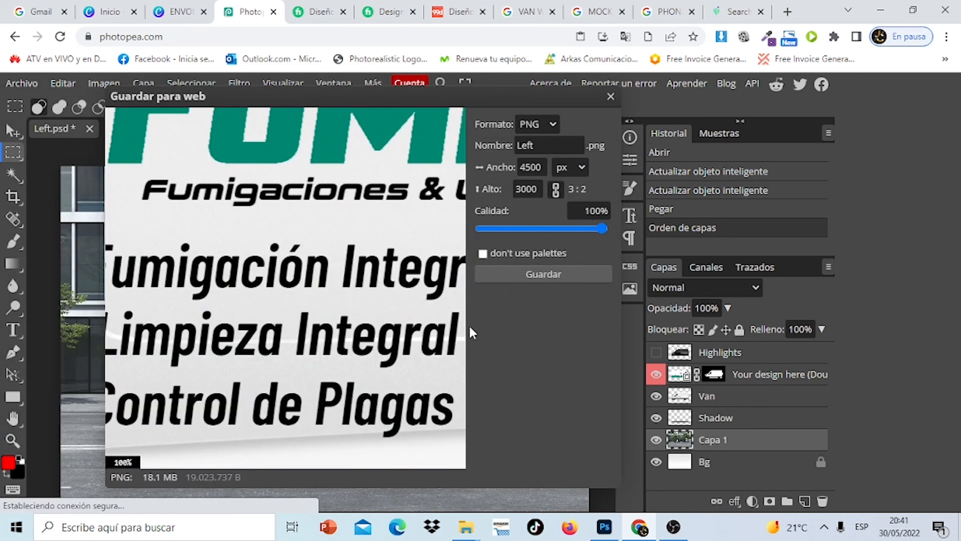
{"action": "left_click", "coordinate": [529, 274]}
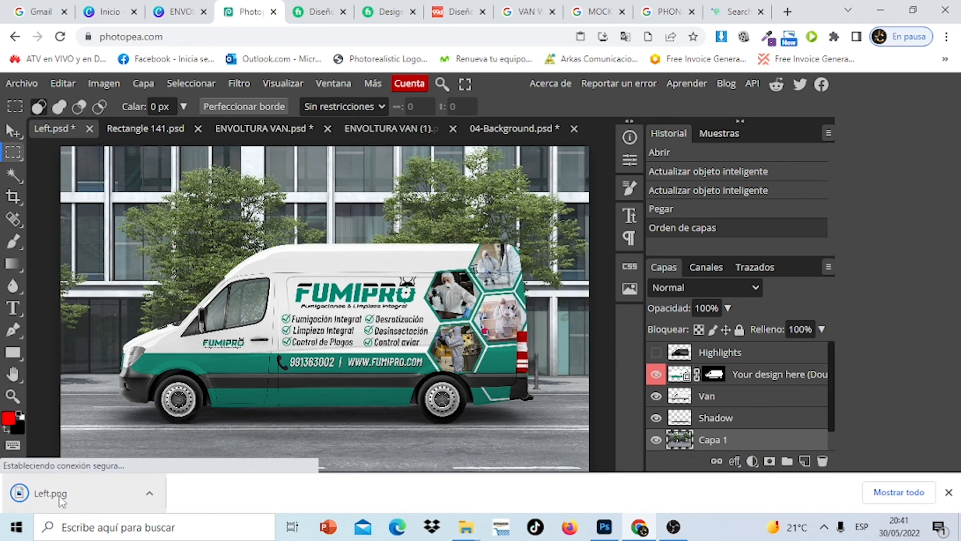
{"action": "left_click", "coordinate": [59, 496]}
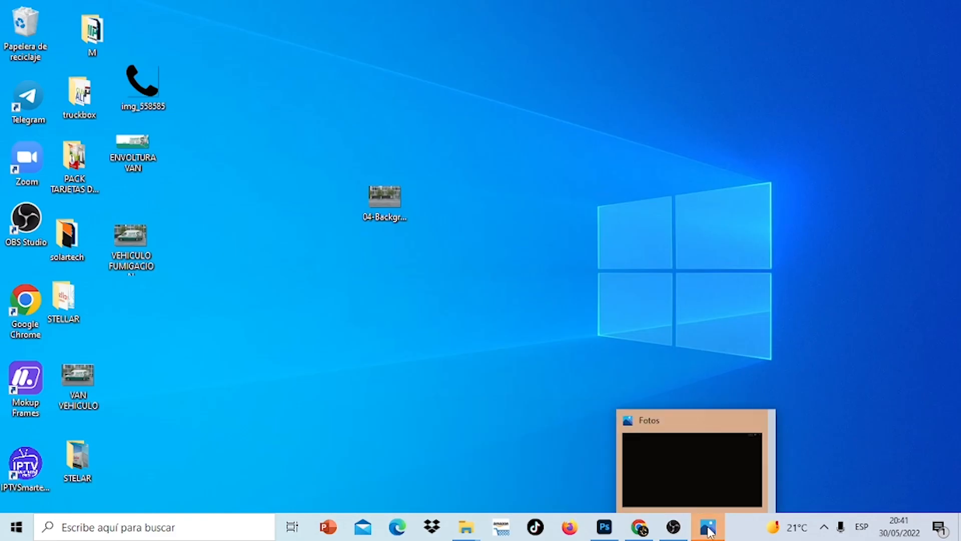
{"action": "left_click", "coordinate": [708, 530]}
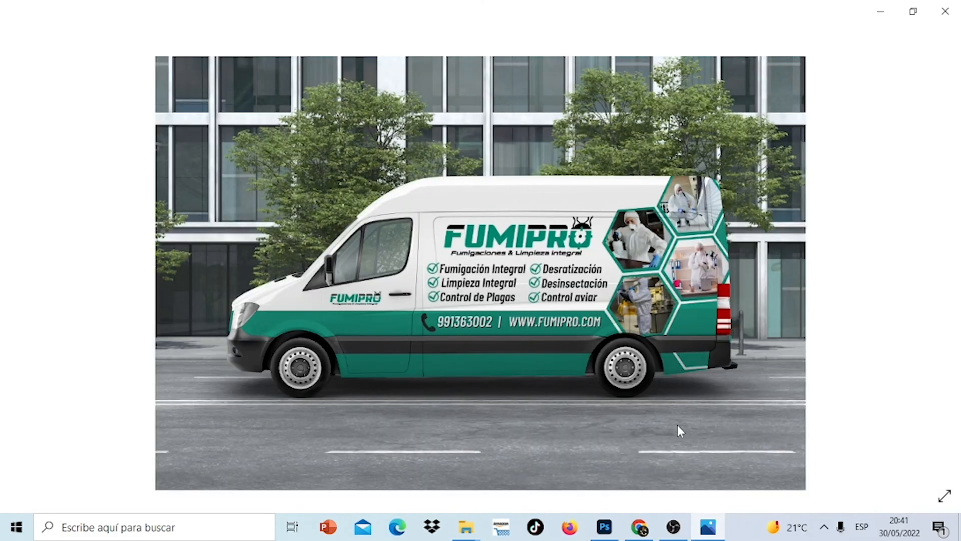